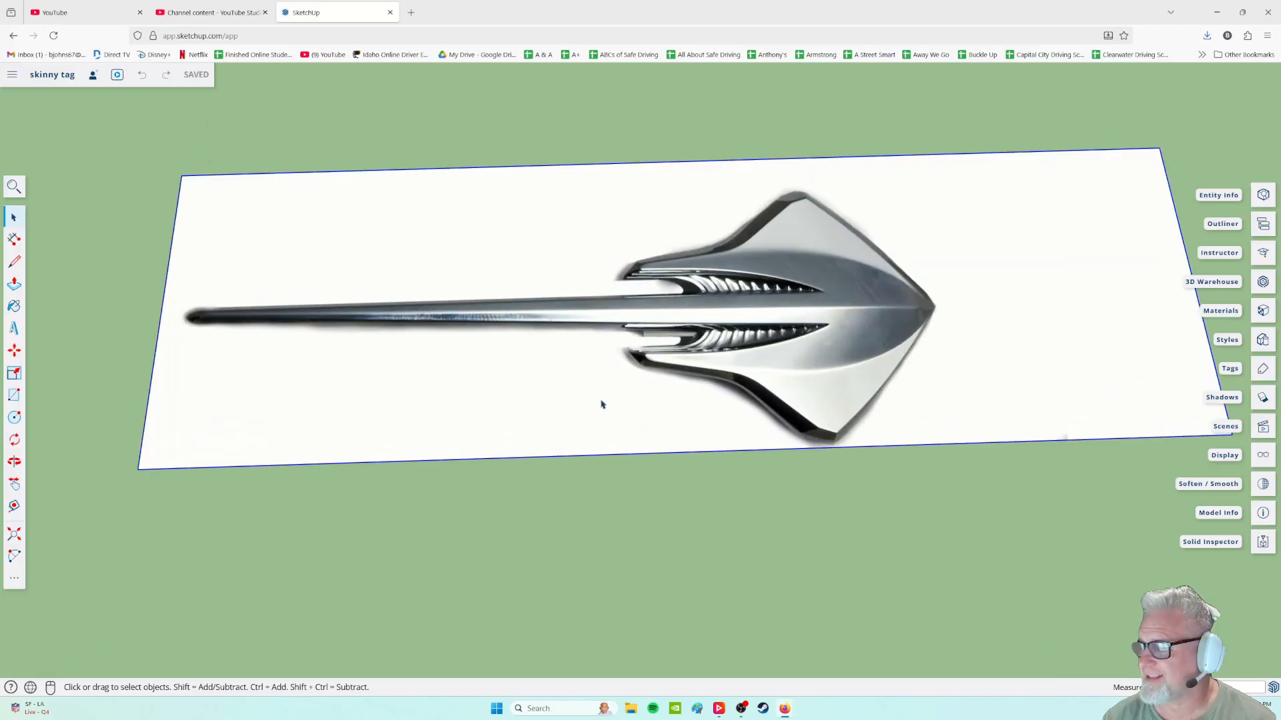
Examine the small dimensioned tag at the origin and the large Stingray emblem image behind it
middle_drag(543, 398, 465, 366)
scroll(465, 367, up, 2)
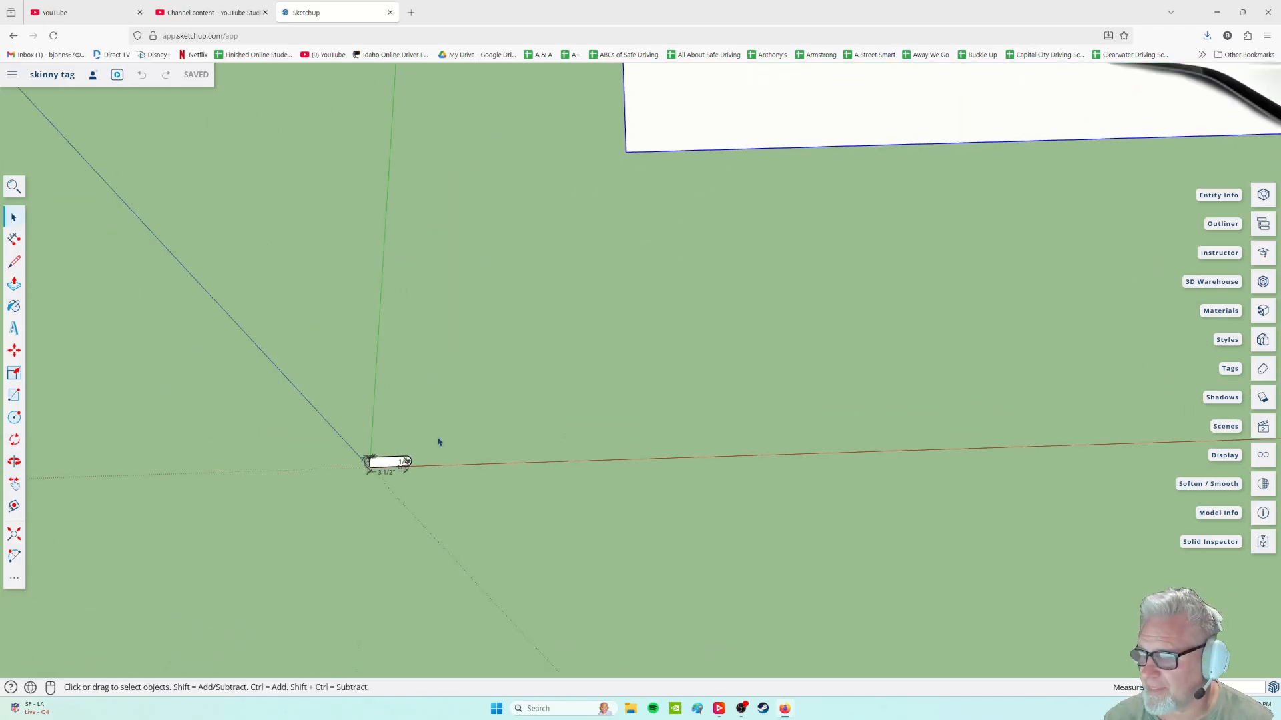
middle_drag(438, 440, 500, 397)
scroll(500, 400, up, 4)
middle_drag(687, 391, 694, 348)
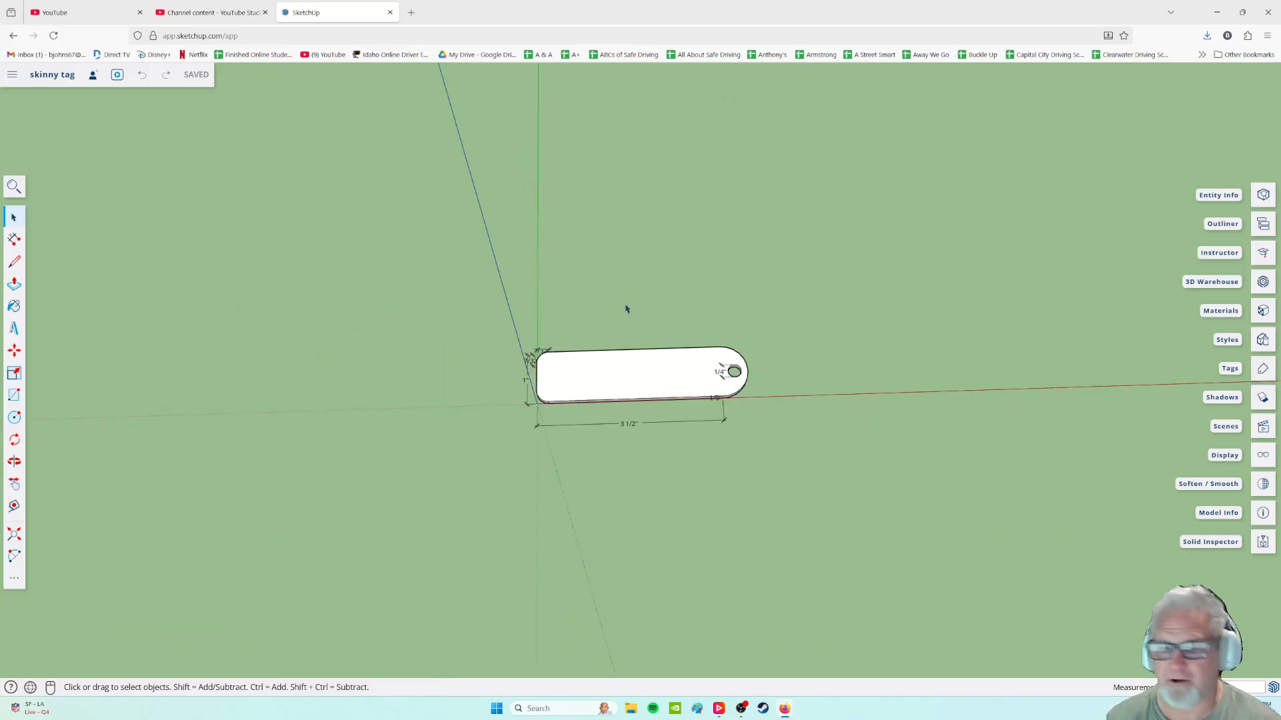
scroll(660, 300, down, 3)
middle_drag(694, 288, 566, 327)
scroll(727, 326, down, 2)
scroll(600, 291, down, 2)
scroll(694, 288, up, 2)
middle_drag(694, 289, 611, 296)
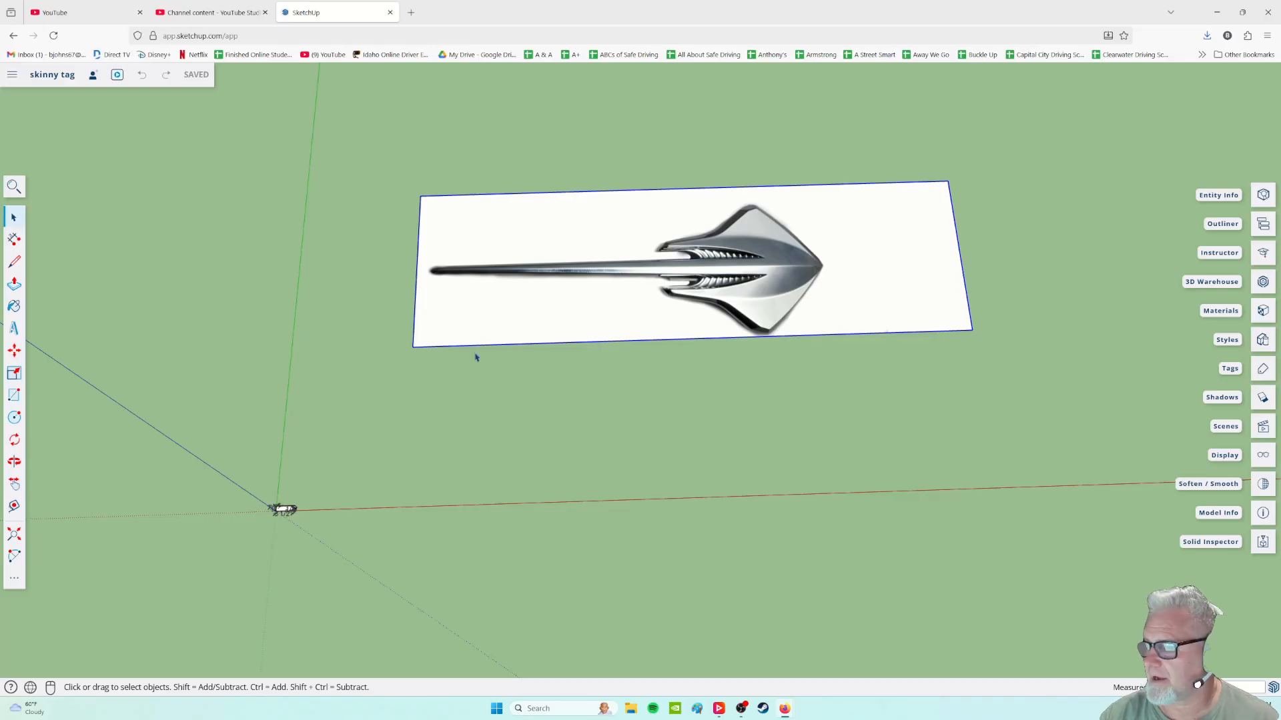
Inspect the Stingray emblem image up close and compare its size with the small tag at the origin
scroll(719, 340, down, 1)
scroll(718, 358, up, 2)
mouse_move(718, 358)
middle_down()
mouse_move(726, 173)
mouse_move(740, 349)
middle_up()
scroll(747, 320, up, 3)
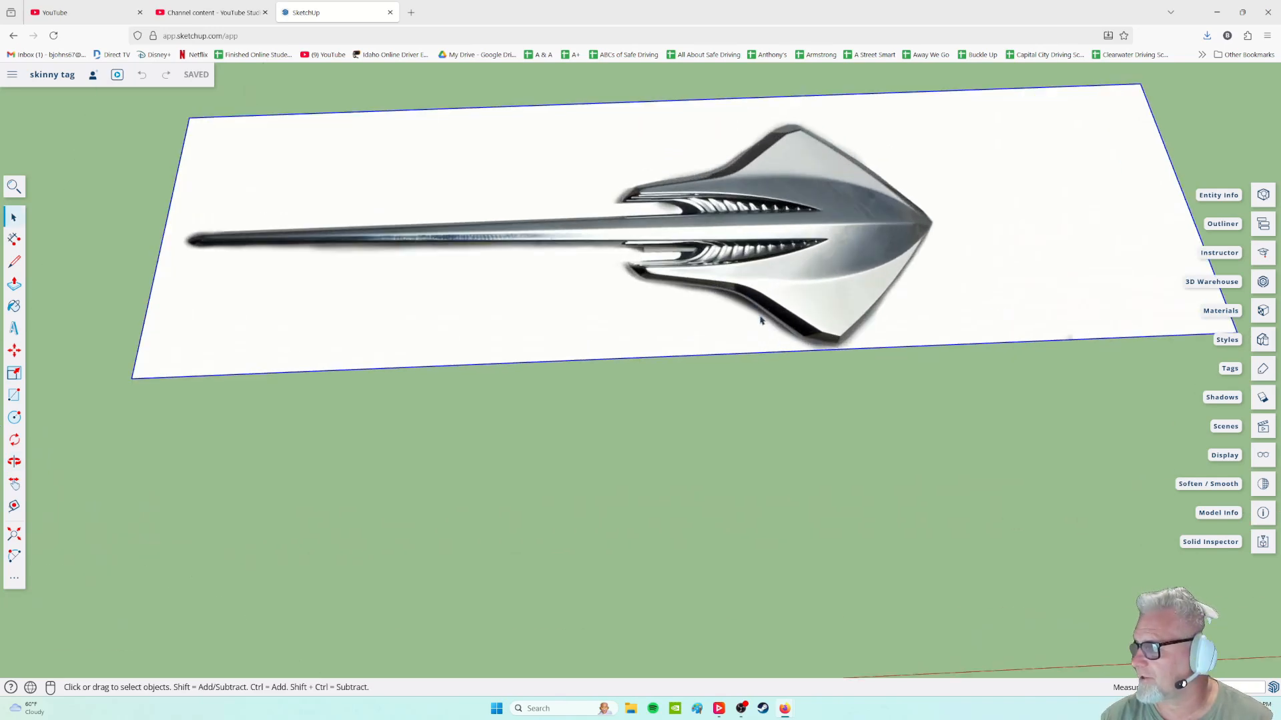
scroll(764, 314, up, 2)
scroll(765, 304, down, 2)
scroll(765, 304, up, 2)
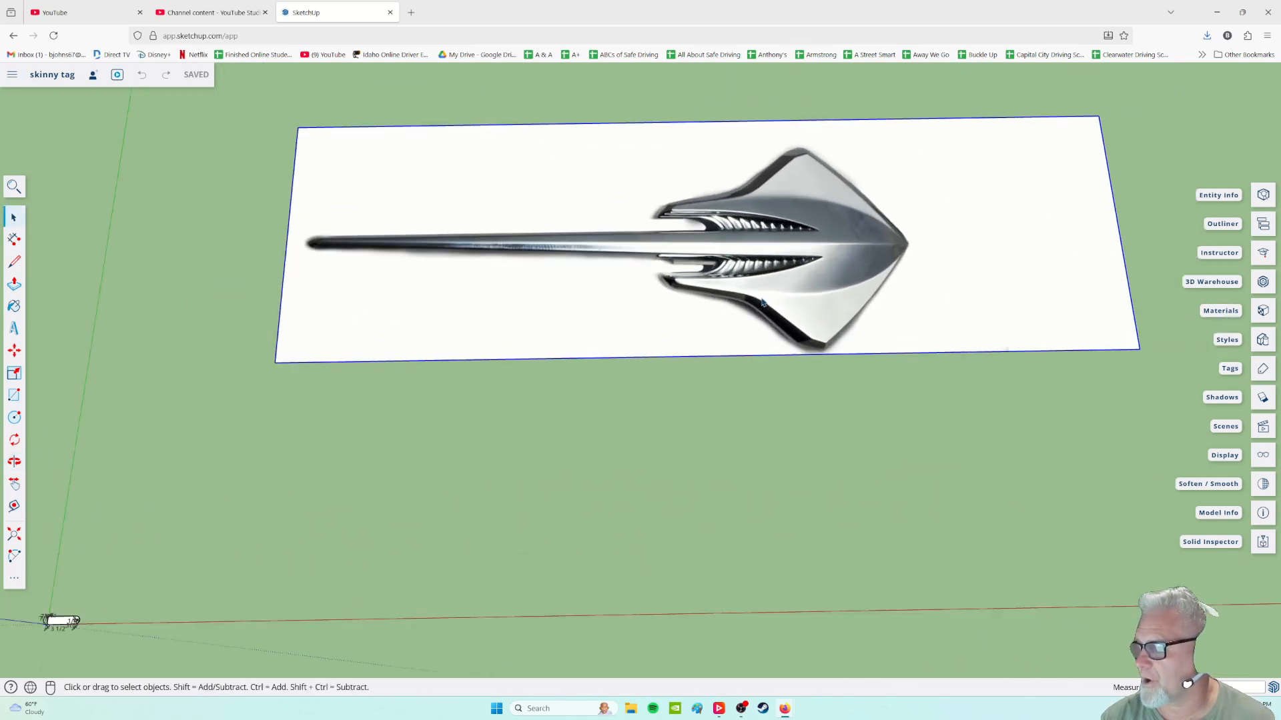
scroll(763, 301, down, 2)
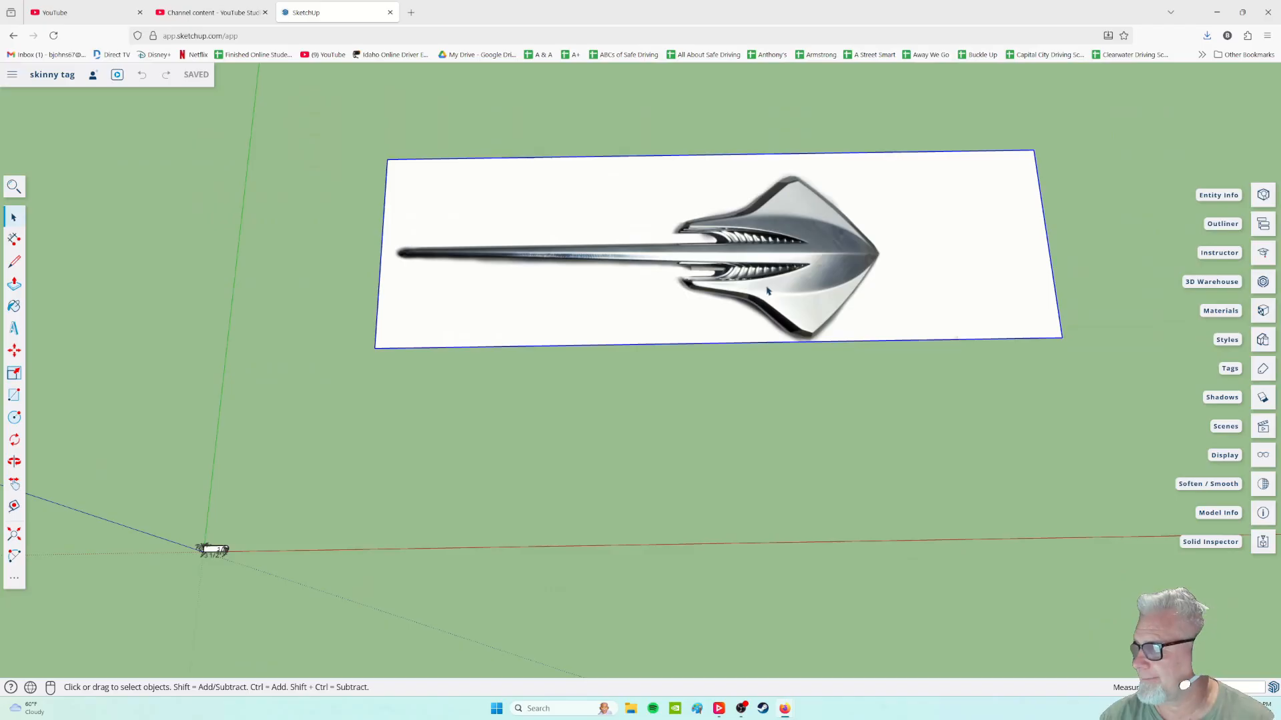
scroll(634, 347, up, 2)
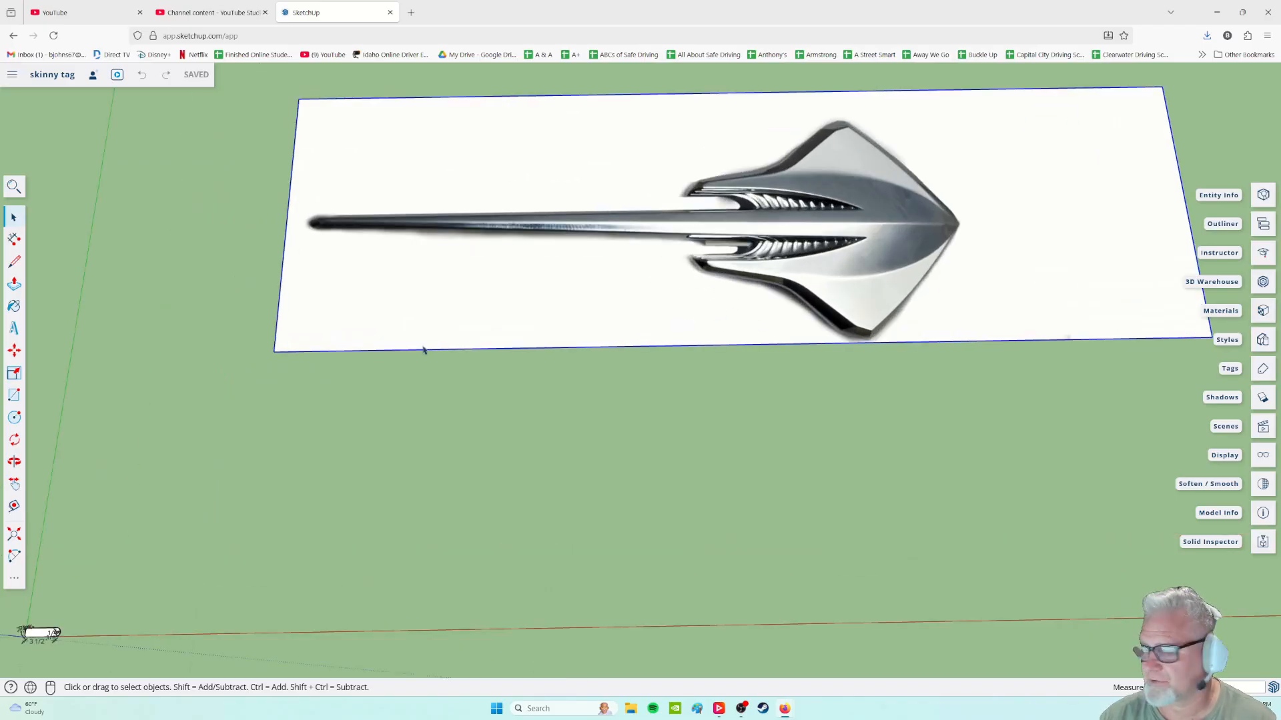
scroll(422, 349, down, 2)
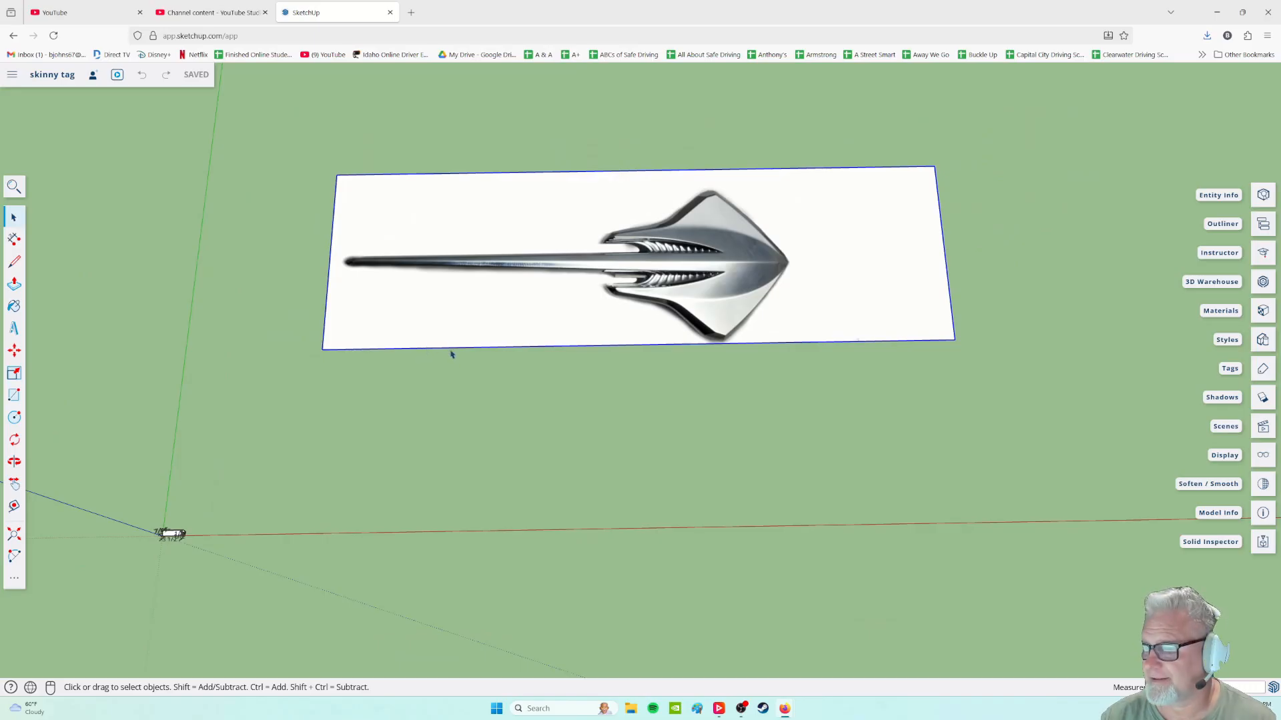
shift+middle_drag(300, 494, 380, 415)
scroll(307, 461, up, 2)
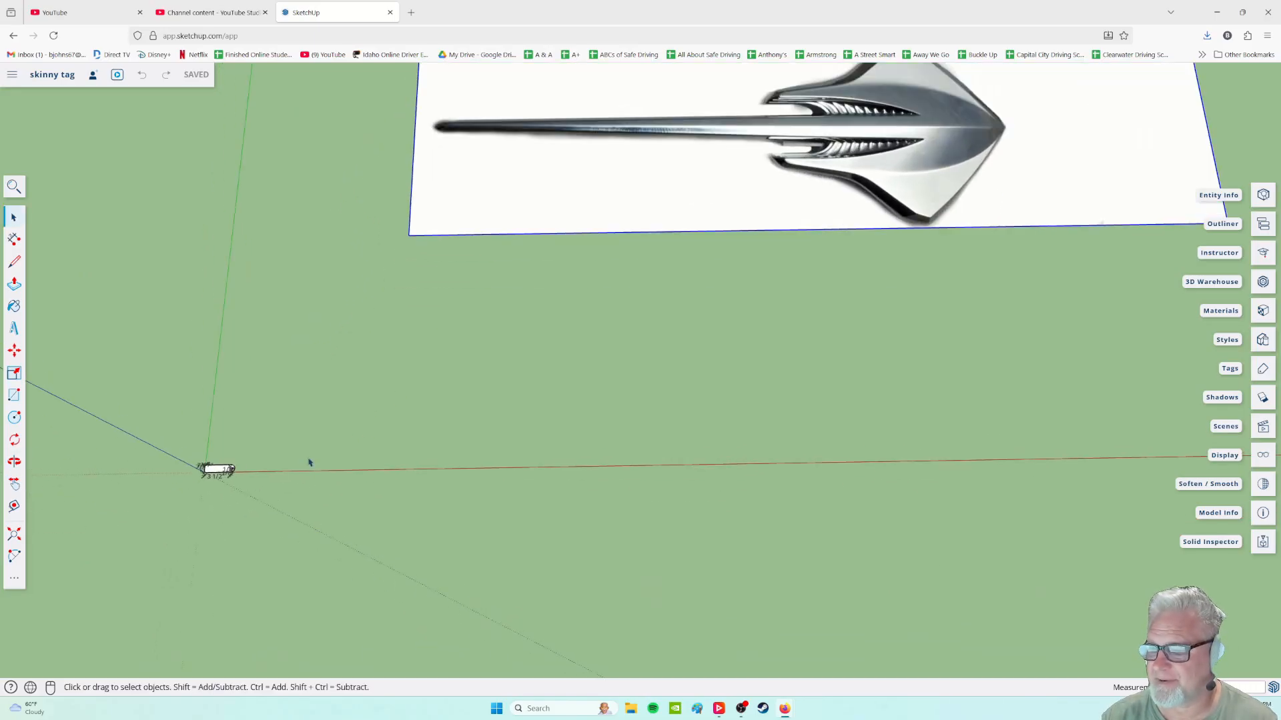
scroll(238, 499, up, 1)
shift+middle_drag(253, 499, 280, 497)
scroll(325, 306, down, 2)
shift+middle_drag(411, 305, 374, 381)
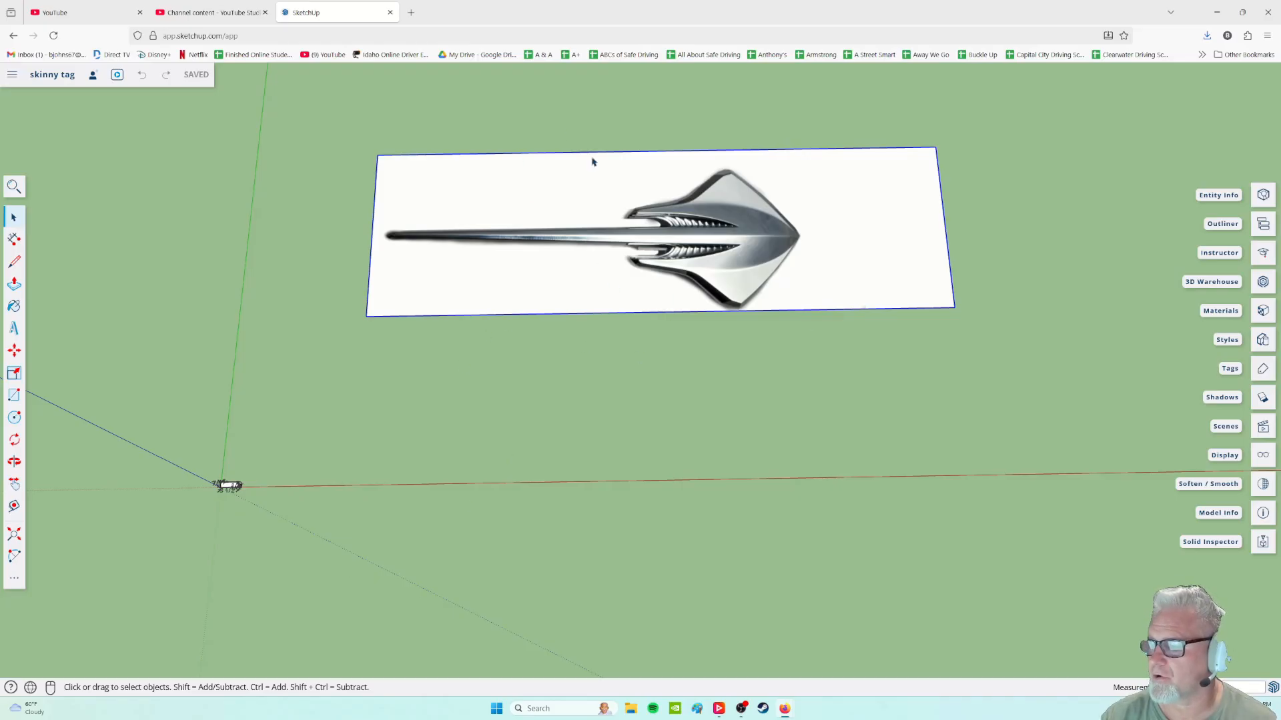
scroll(707, 396, down, 1)
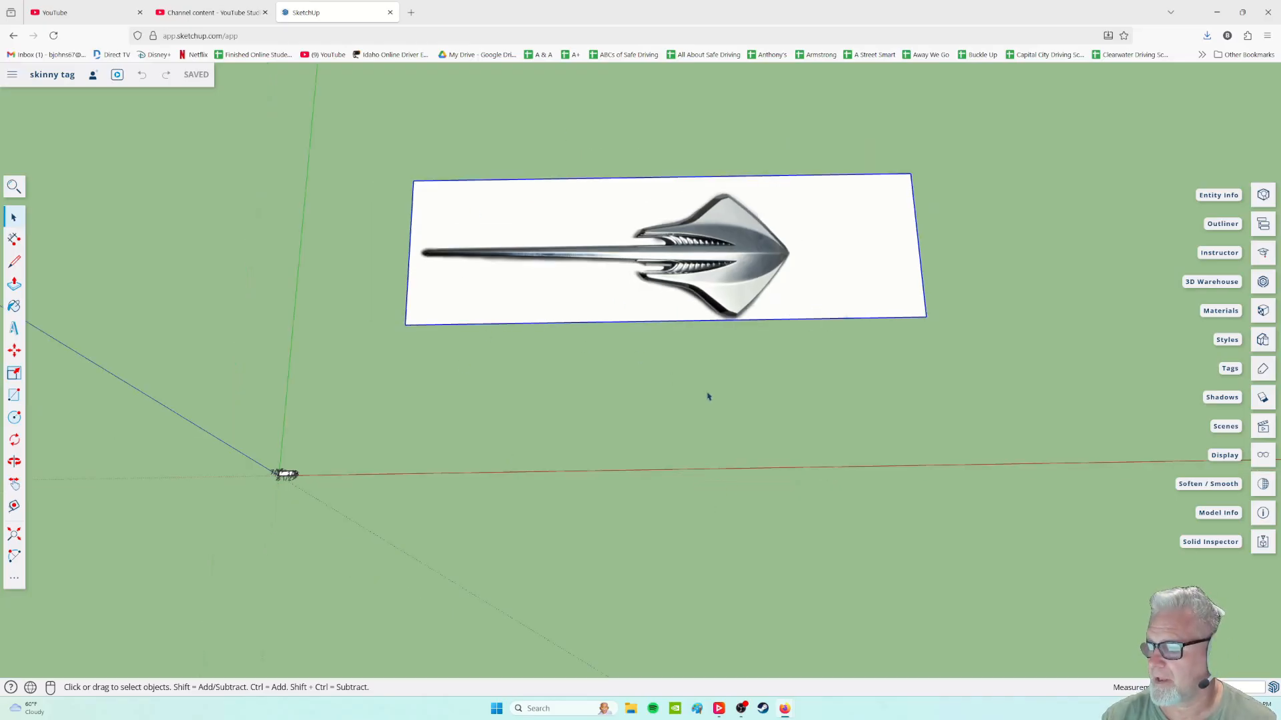
scroll(697, 391, up, 2)
scroll(693, 388, down, 1)
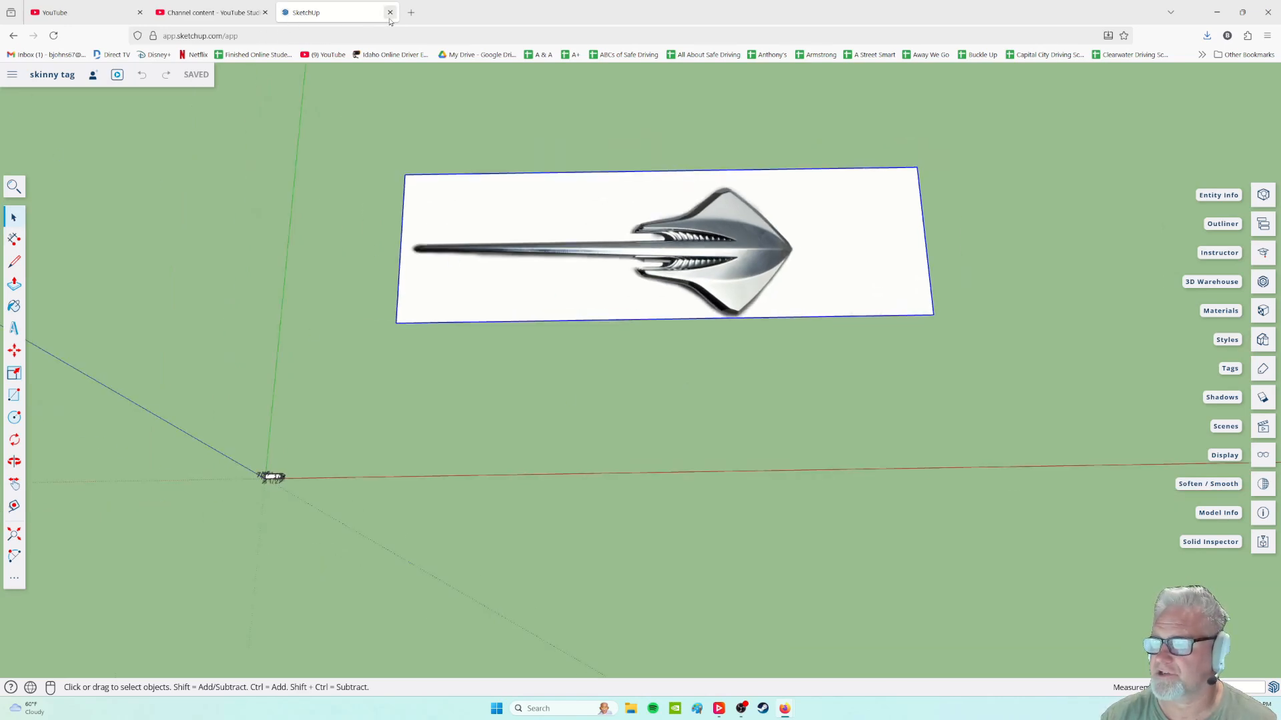
Search Google in a new browser tab for "covette stingray c7 logo" and show the image results
click(410, 12)
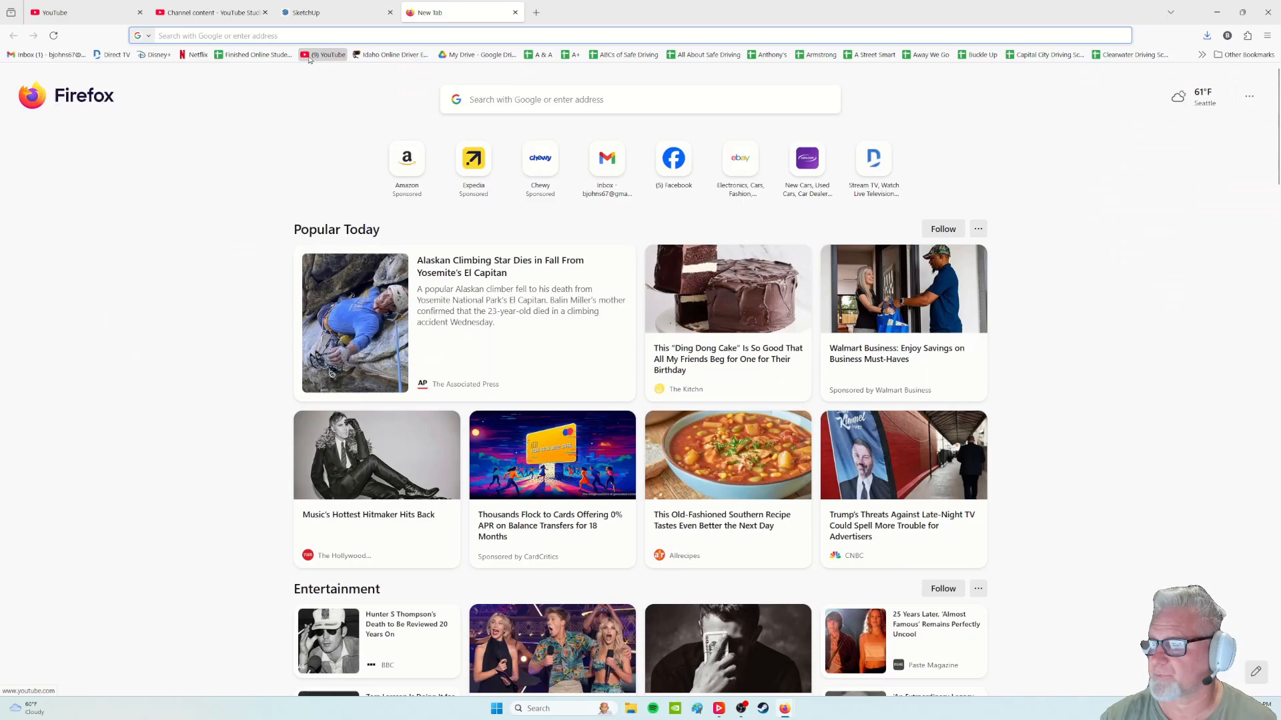
click(490, 100)
text(s)
key(BackSpace)
key(BackSpace)
text(covett)
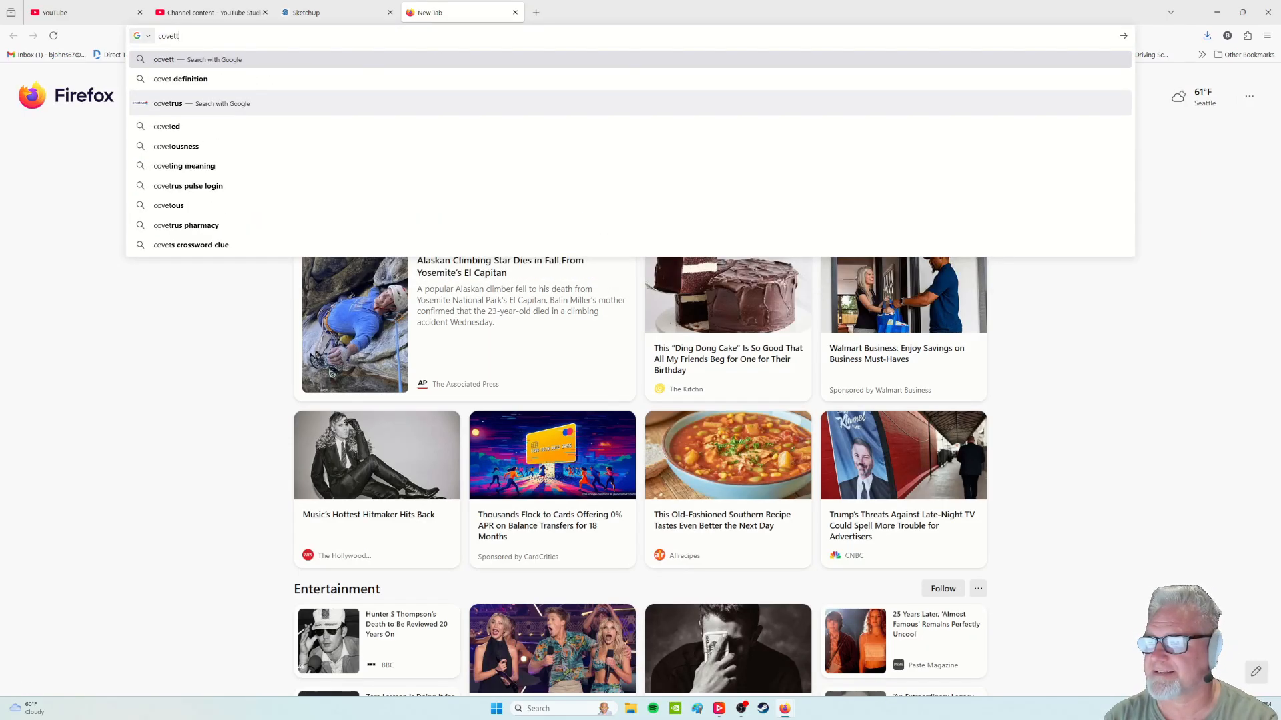
text(e stingray )
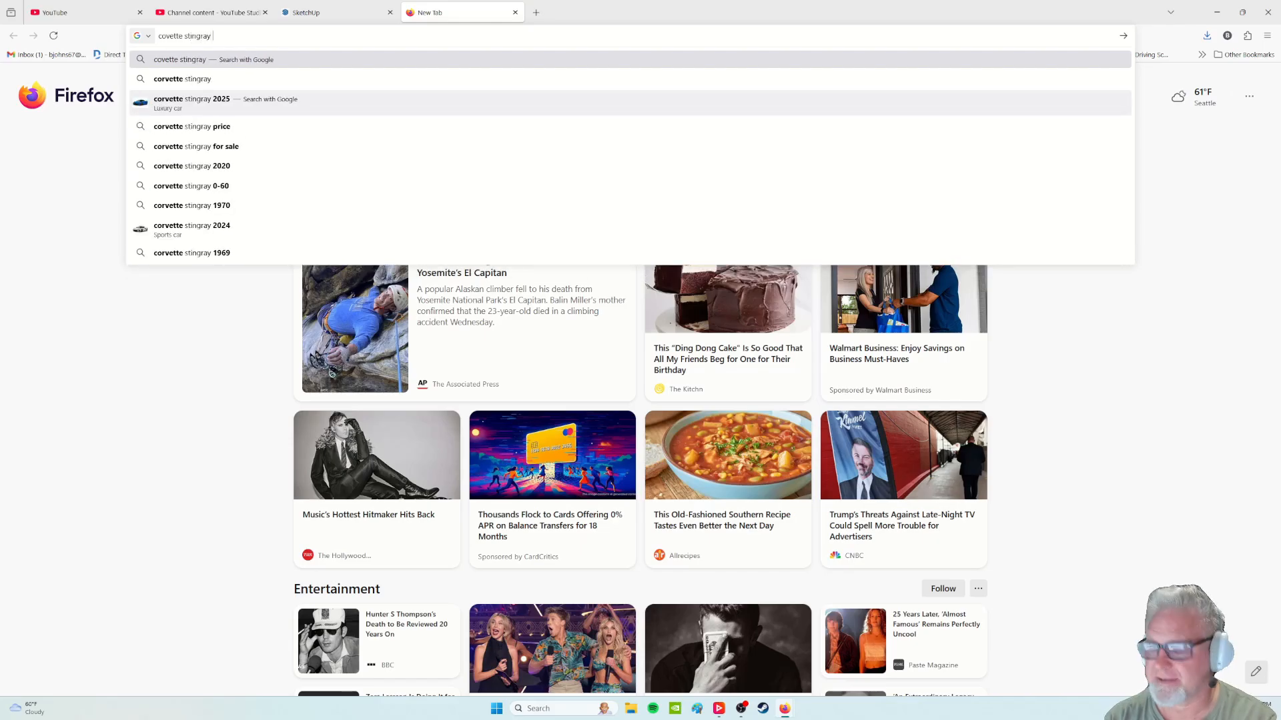
text(c7 logo)
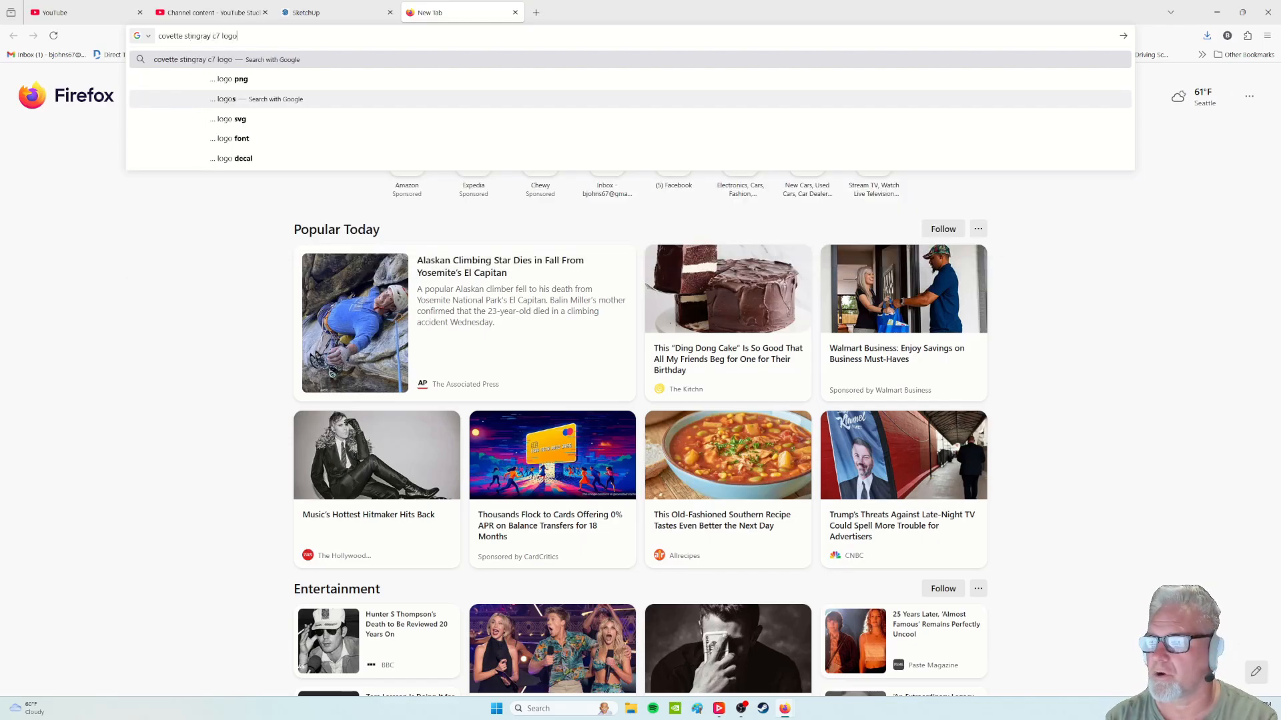
key(Return)
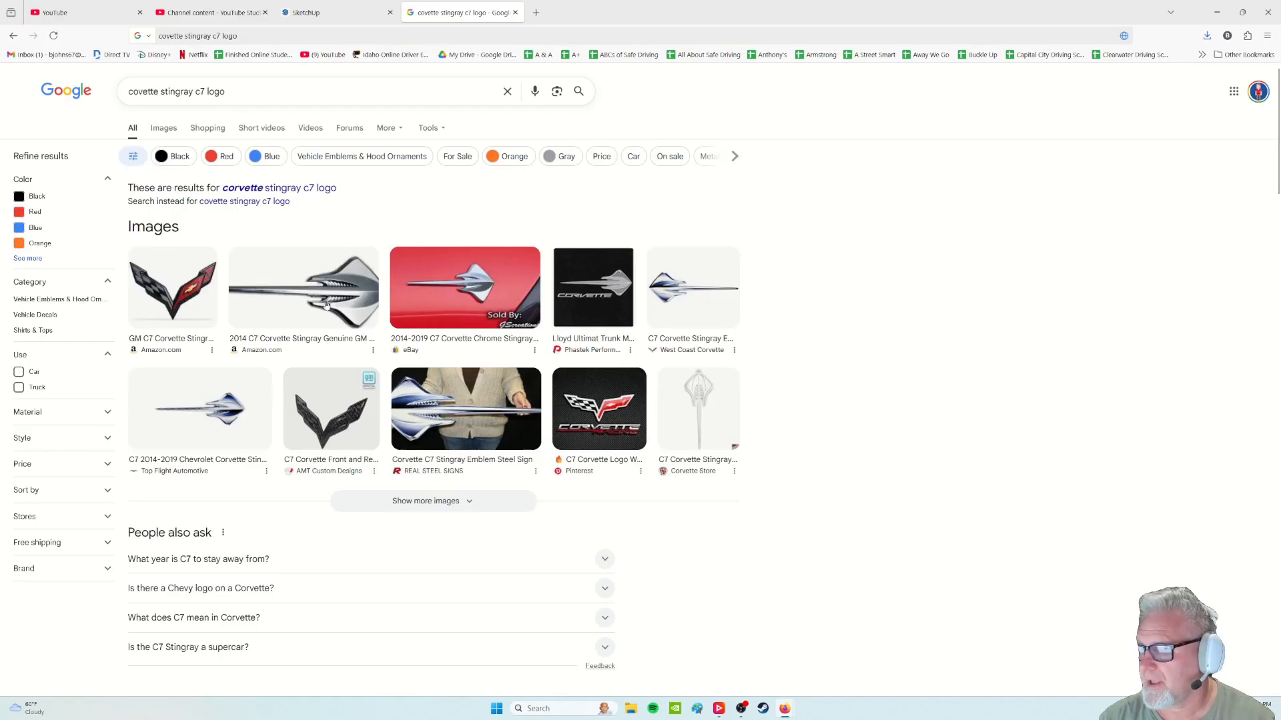
click(163, 127)
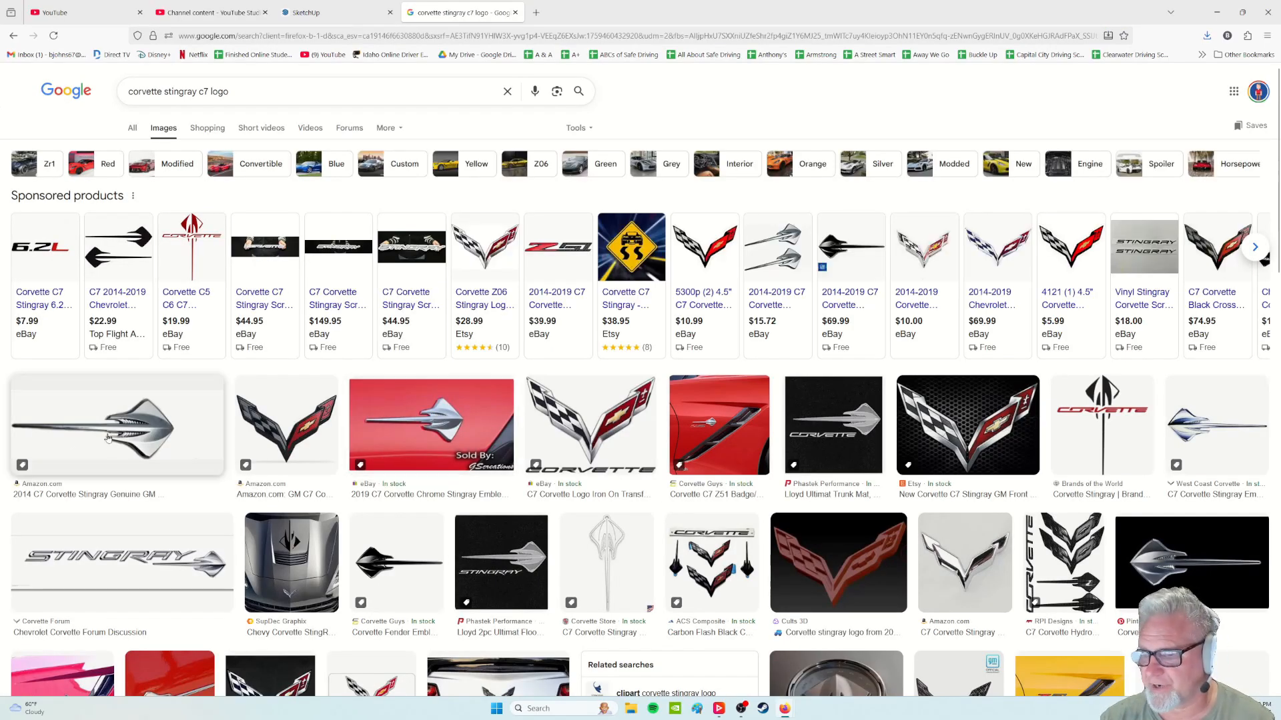
Look through the image results for a clean picture of the C7 Stingray emblem on a plain background
scroll(392, 487, down, 3)
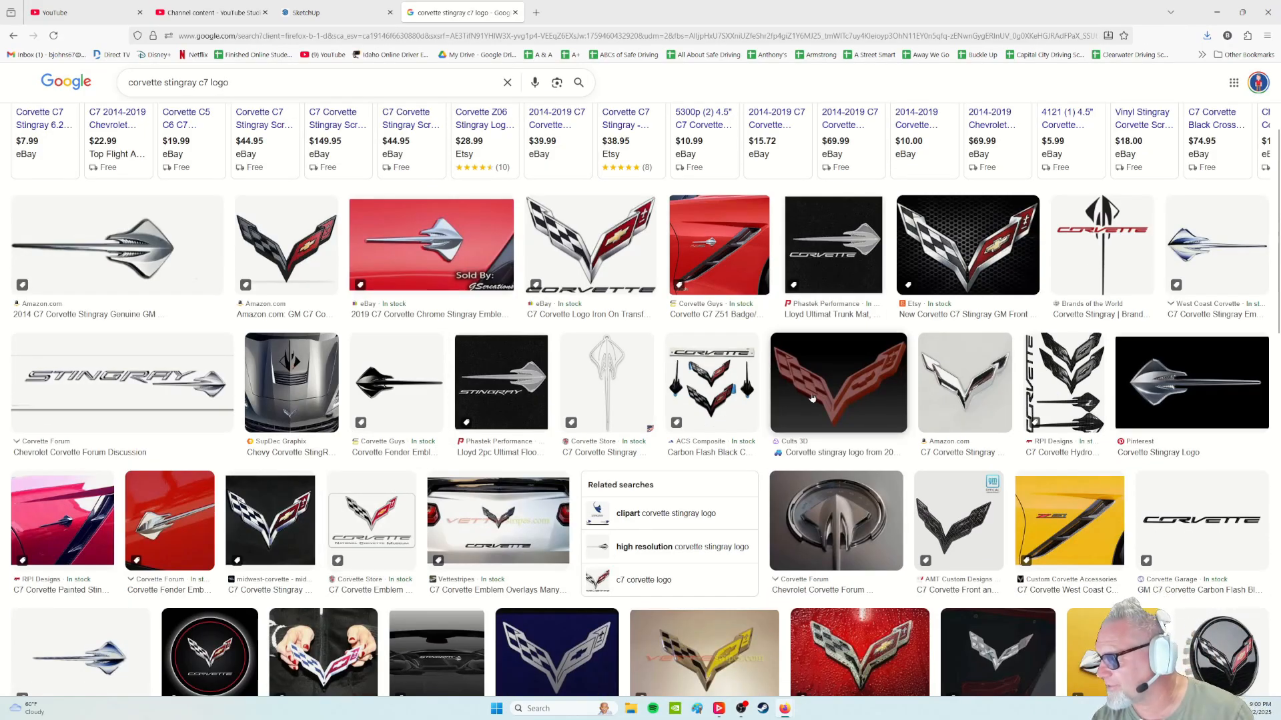
scroll(856, 398, up, 3)
scroll(834, 407, down, 3)
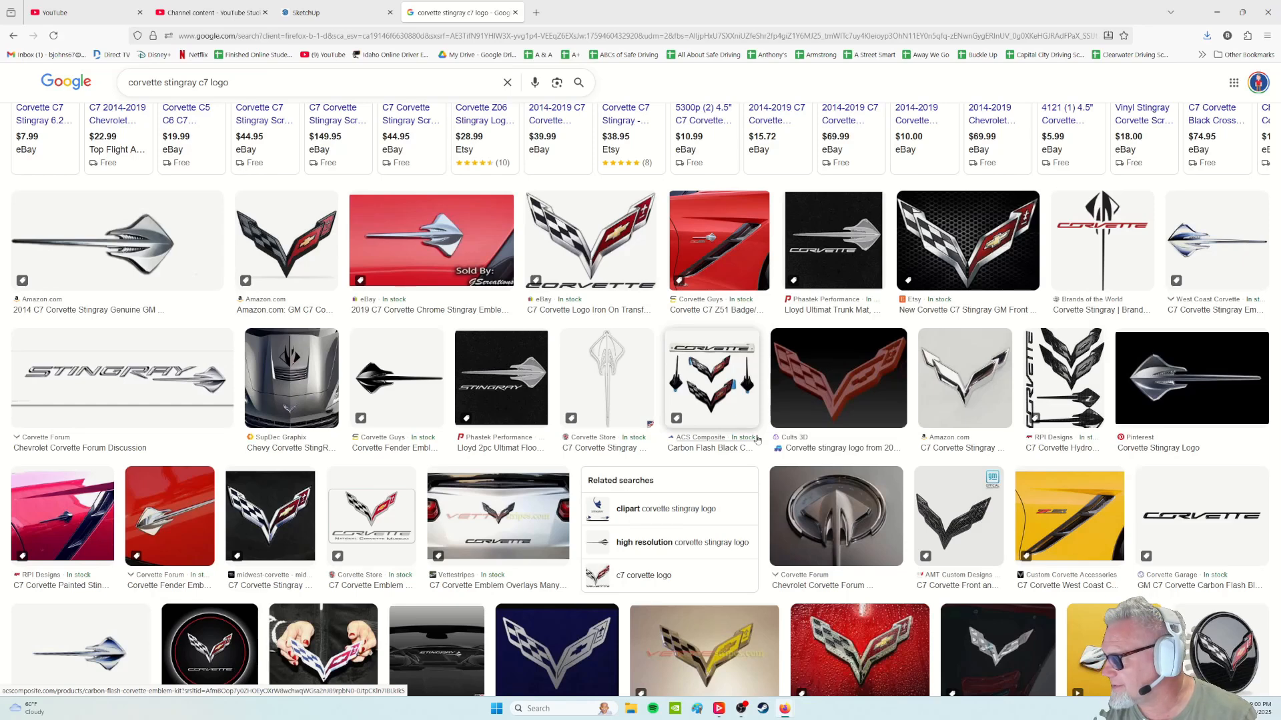
scroll(757, 440, down, 3)
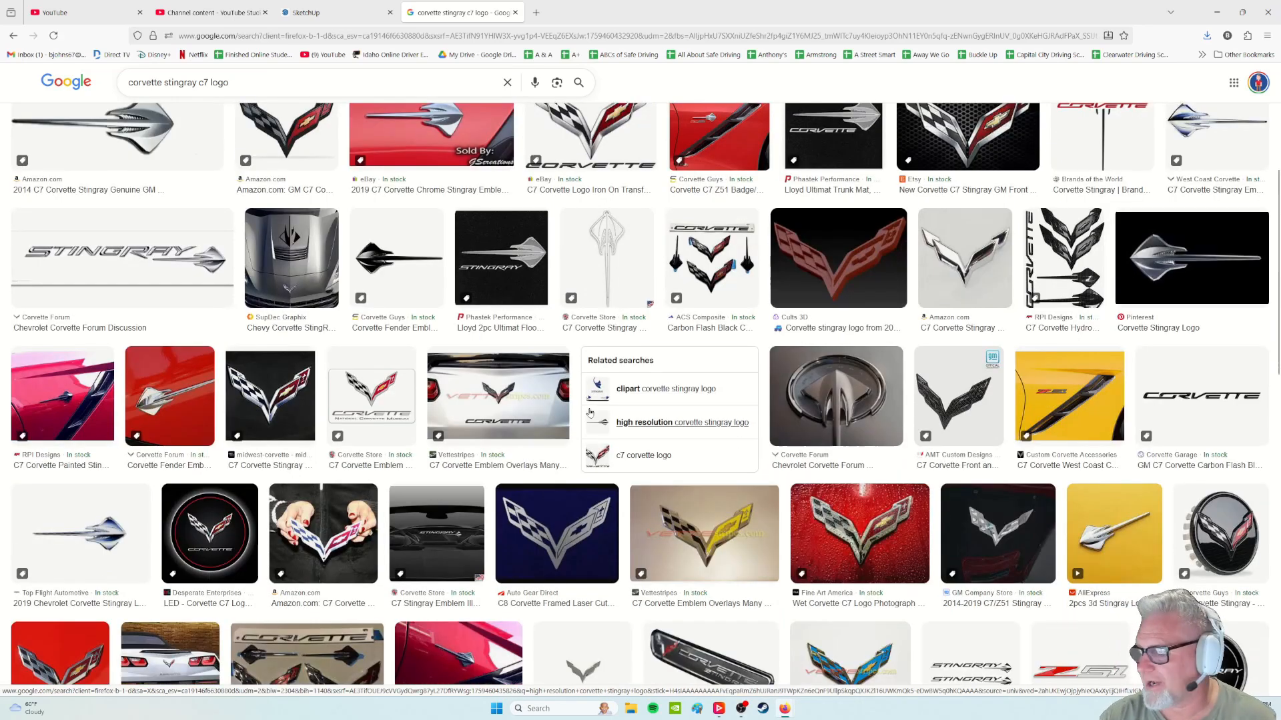
scroll(366, 427, down, 3)
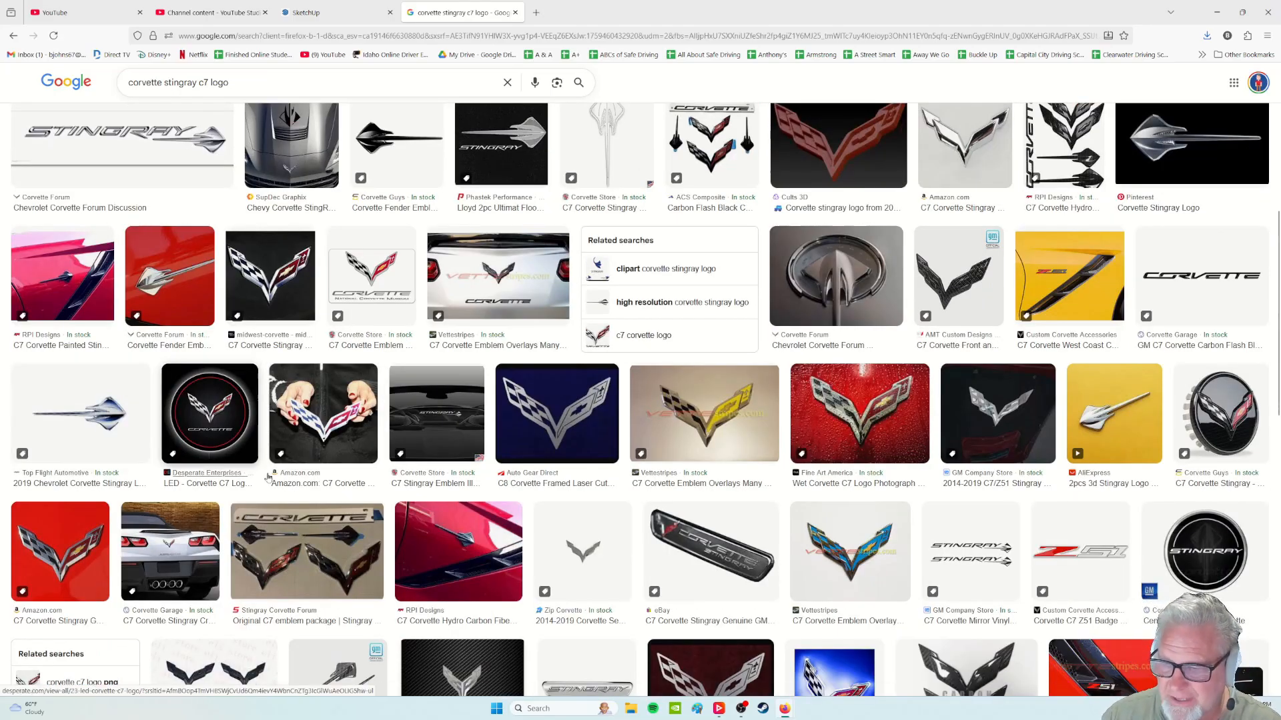
scroll(267, 476, down, 7)
scroll(271, 478, down, 5)
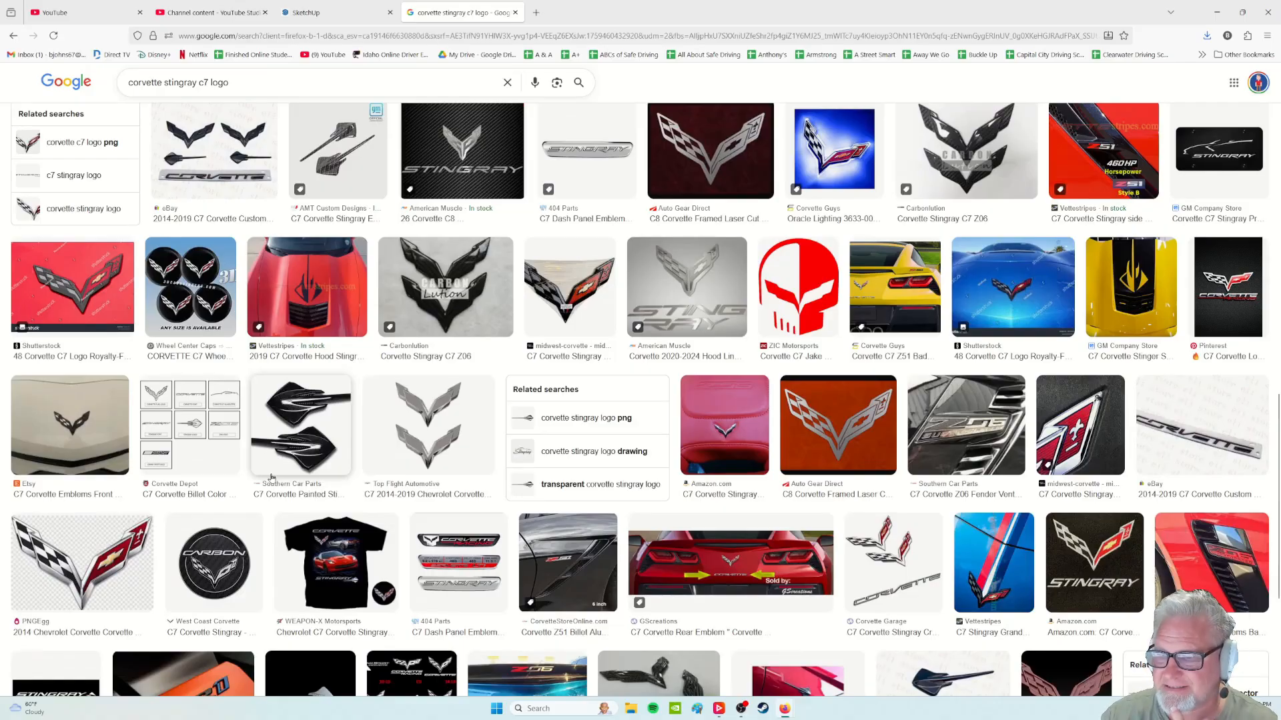
scroll(271, 478, up, 10)
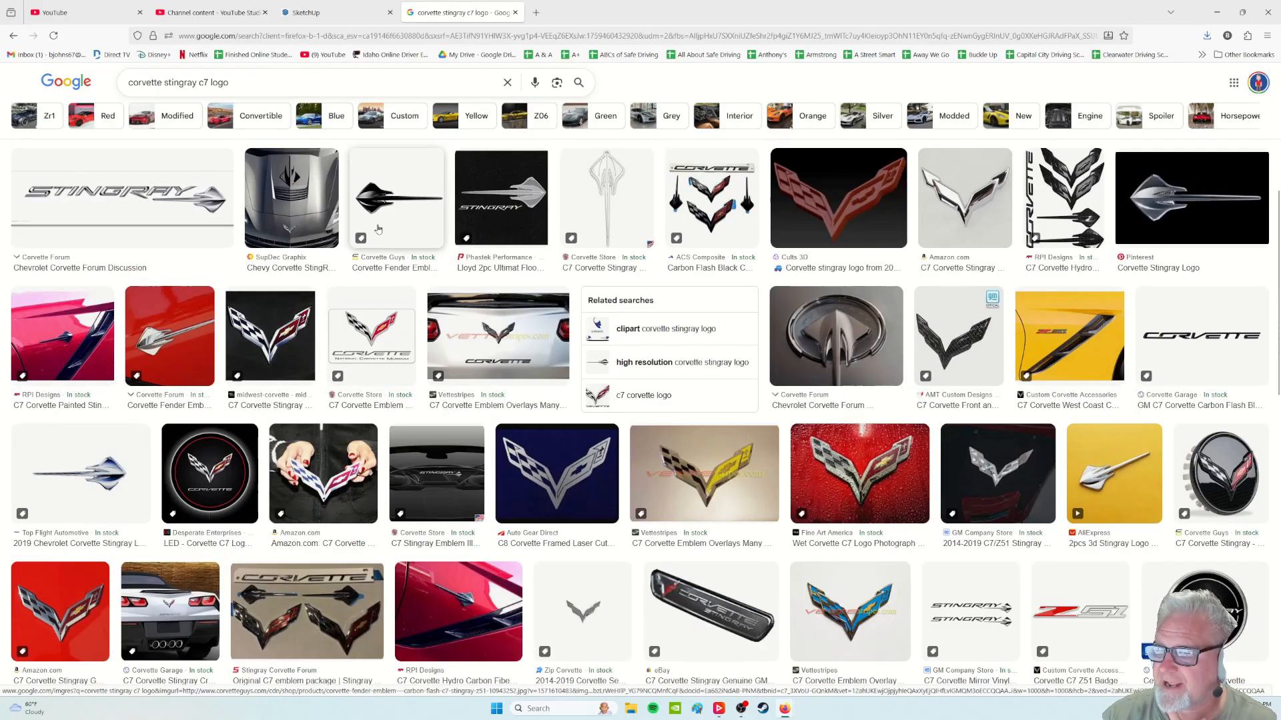
scroll(131, 427, up, 8)
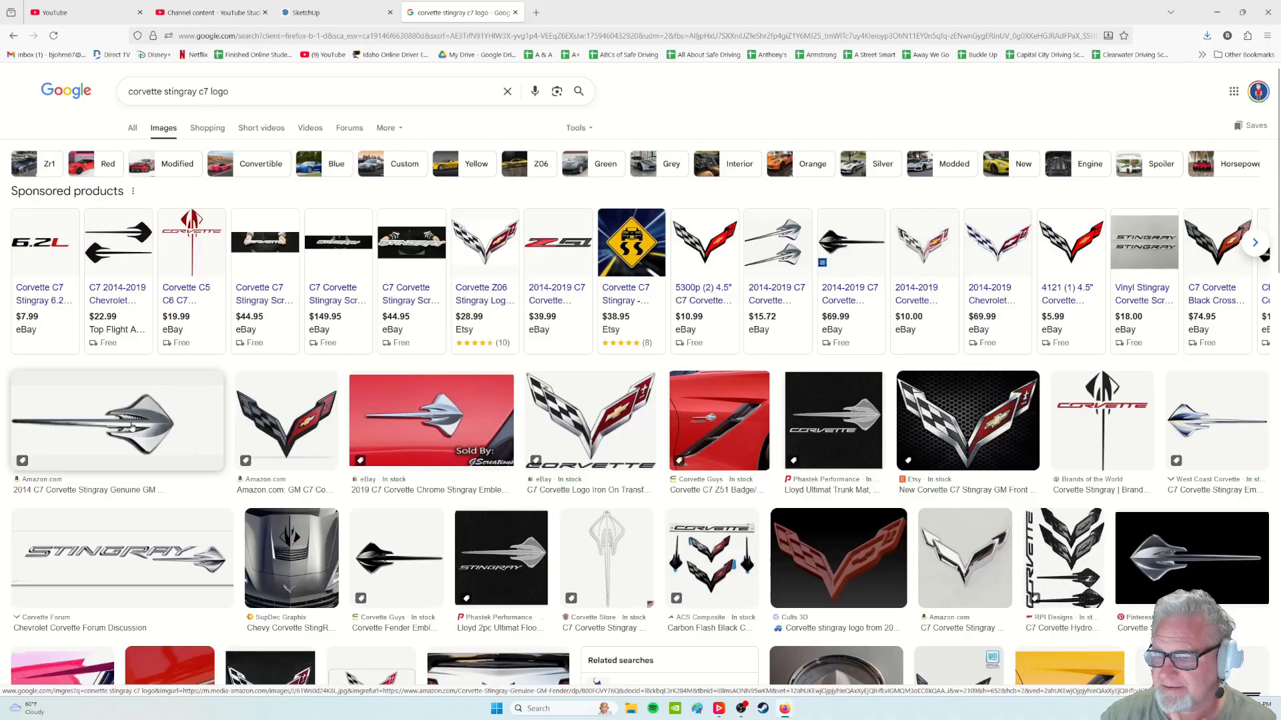
right_click(130, 427)
right_click(98, 418)
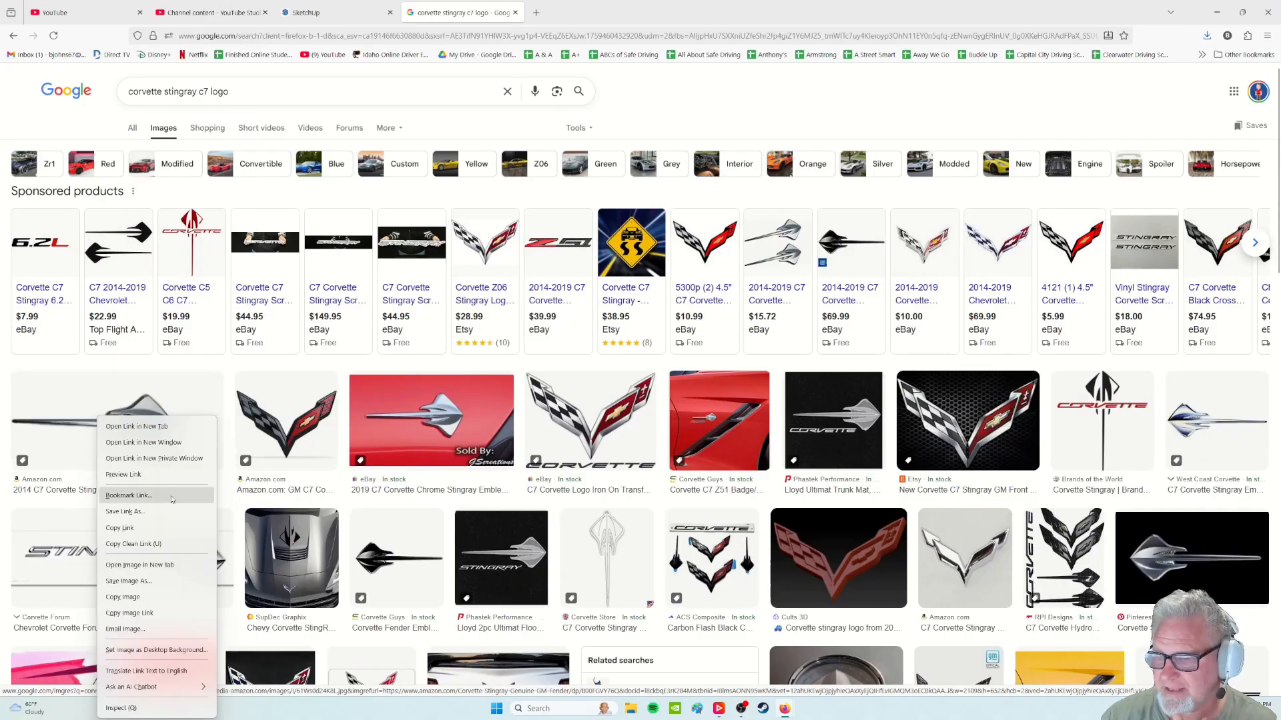
click(137, 582)
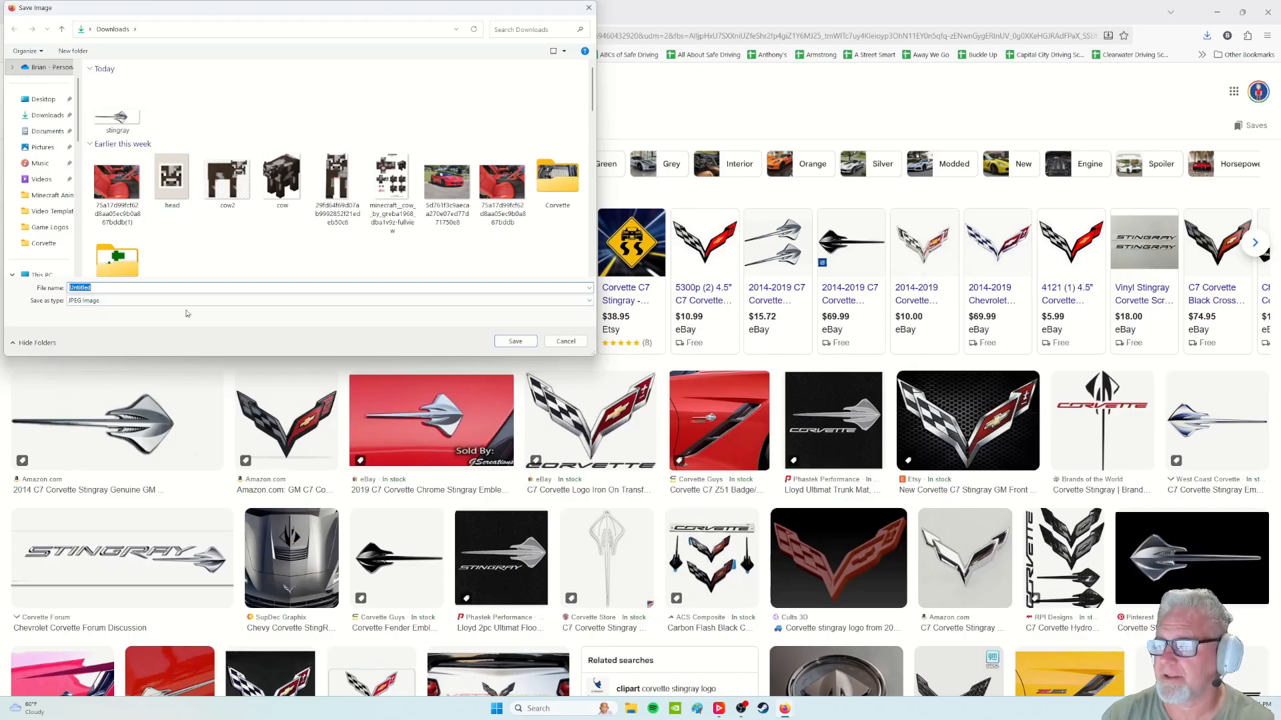
click(565, 342)
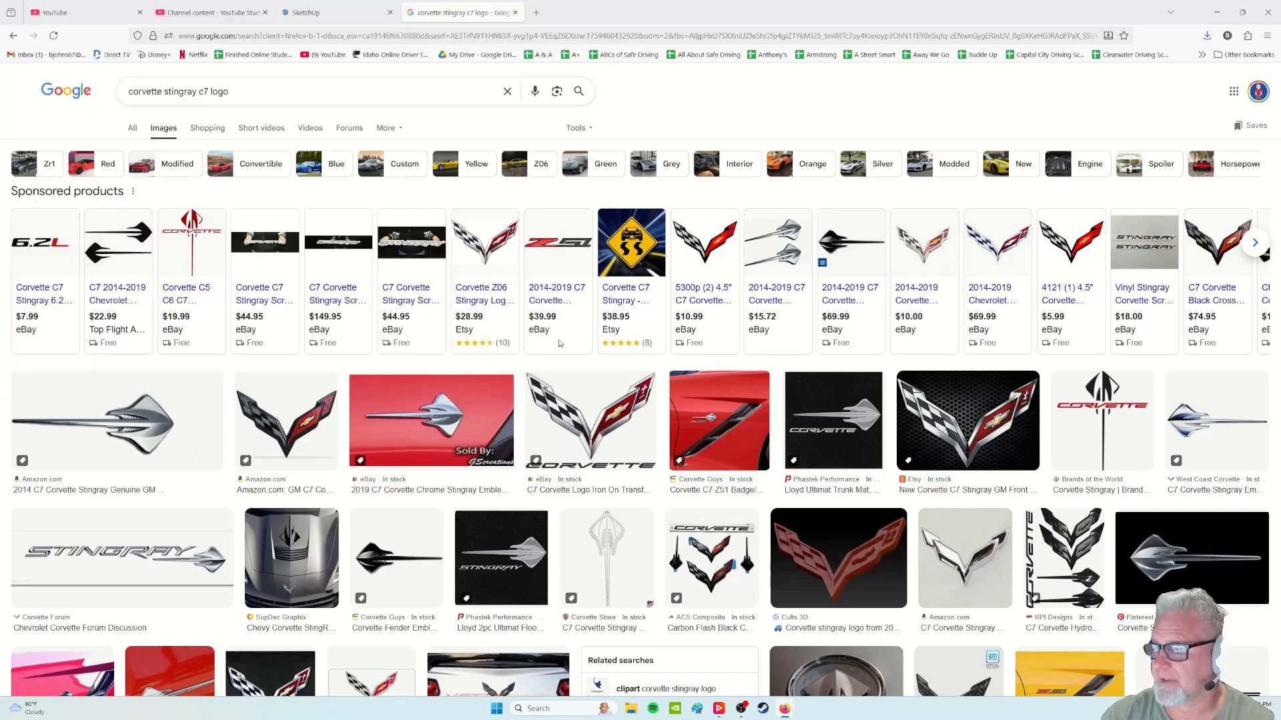
Switch back to the SketchUp model and import the stingray image file from the Downloads folder
click(353, 17)
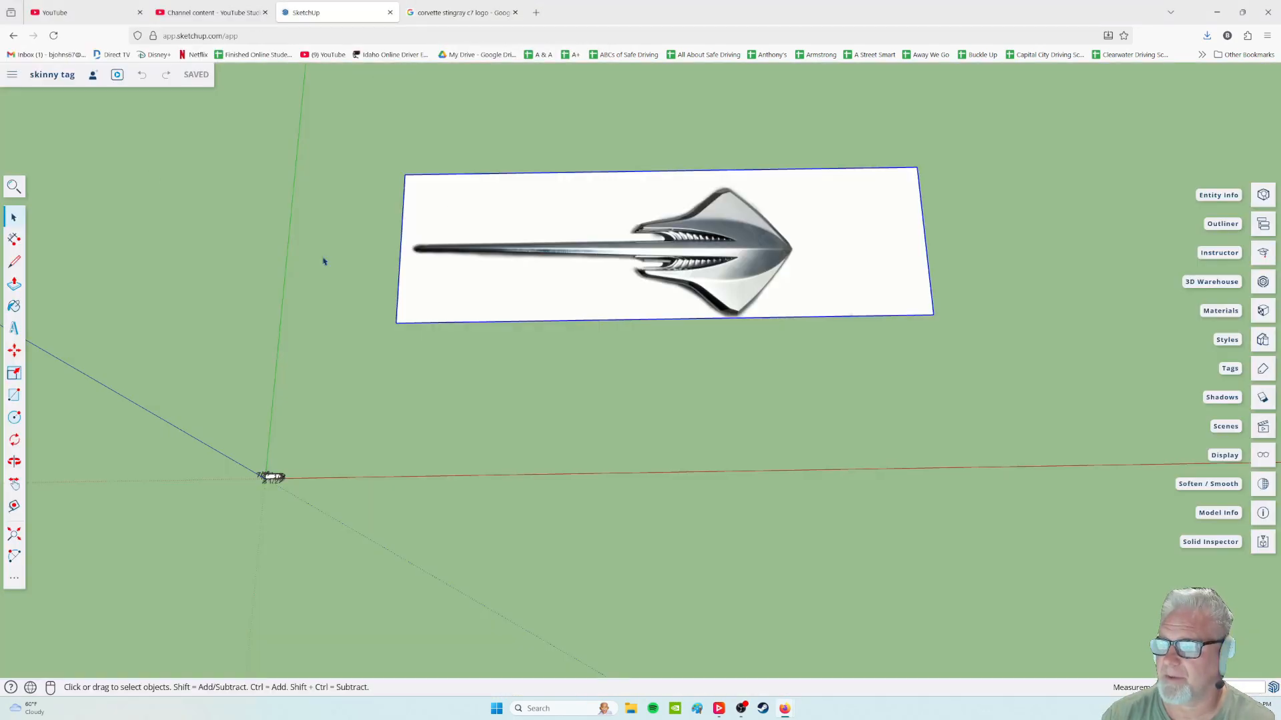
click(12, 76)
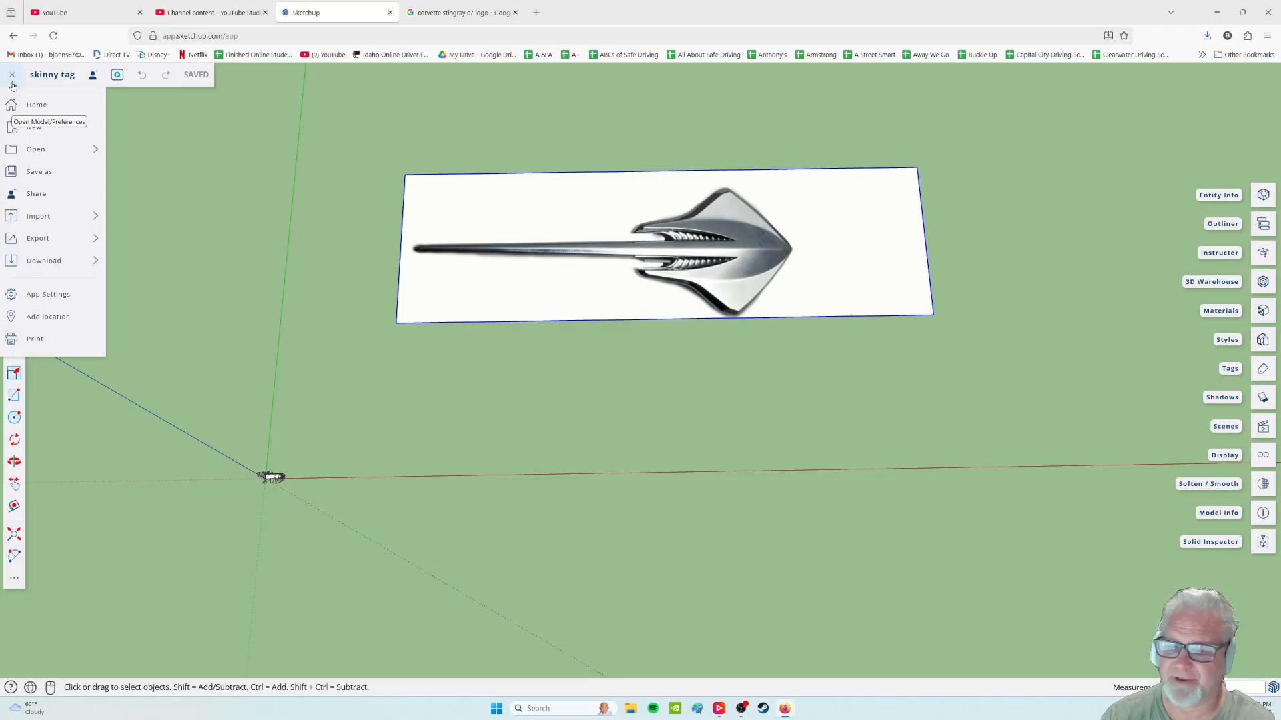
click(41, 225)
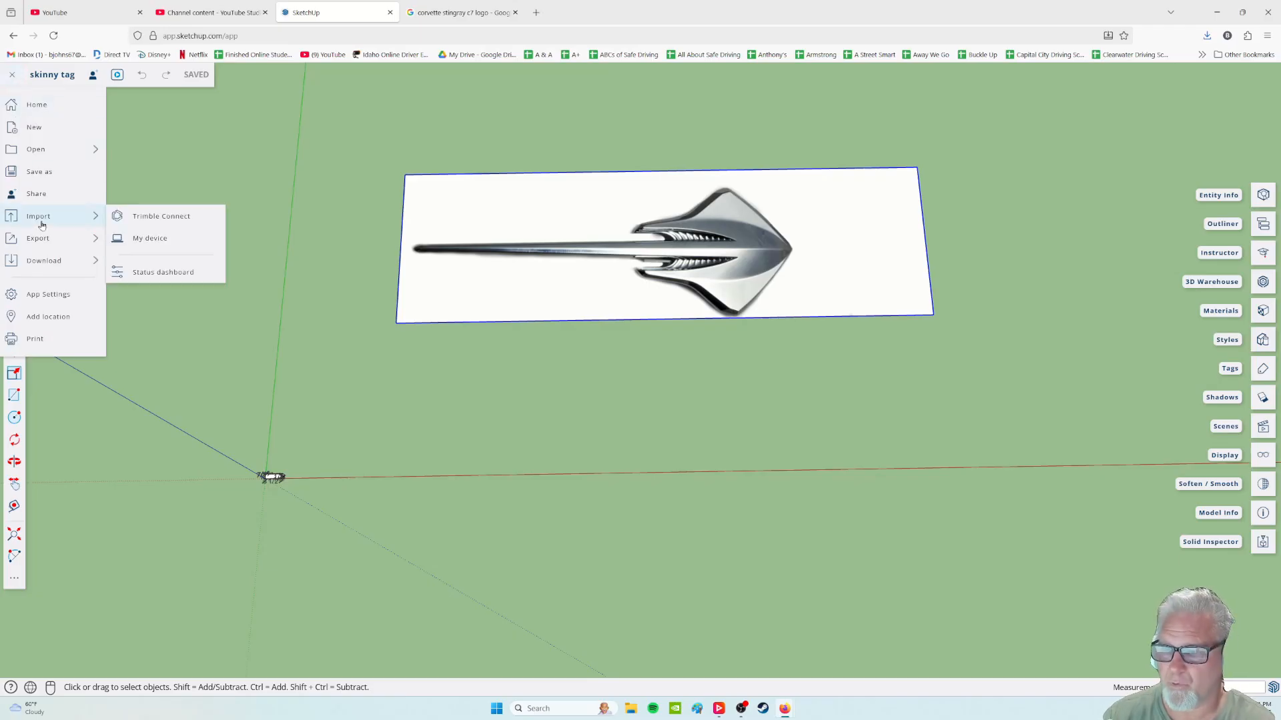
click(163, 240)
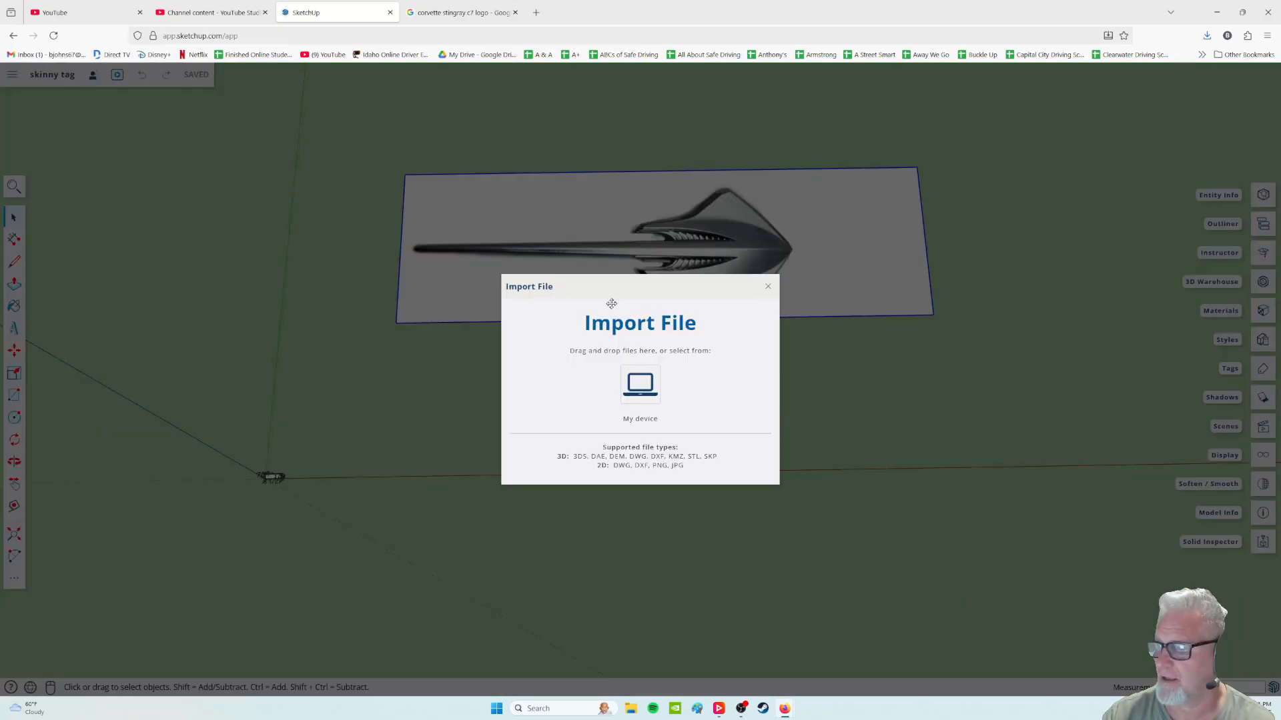
click(644, 386)
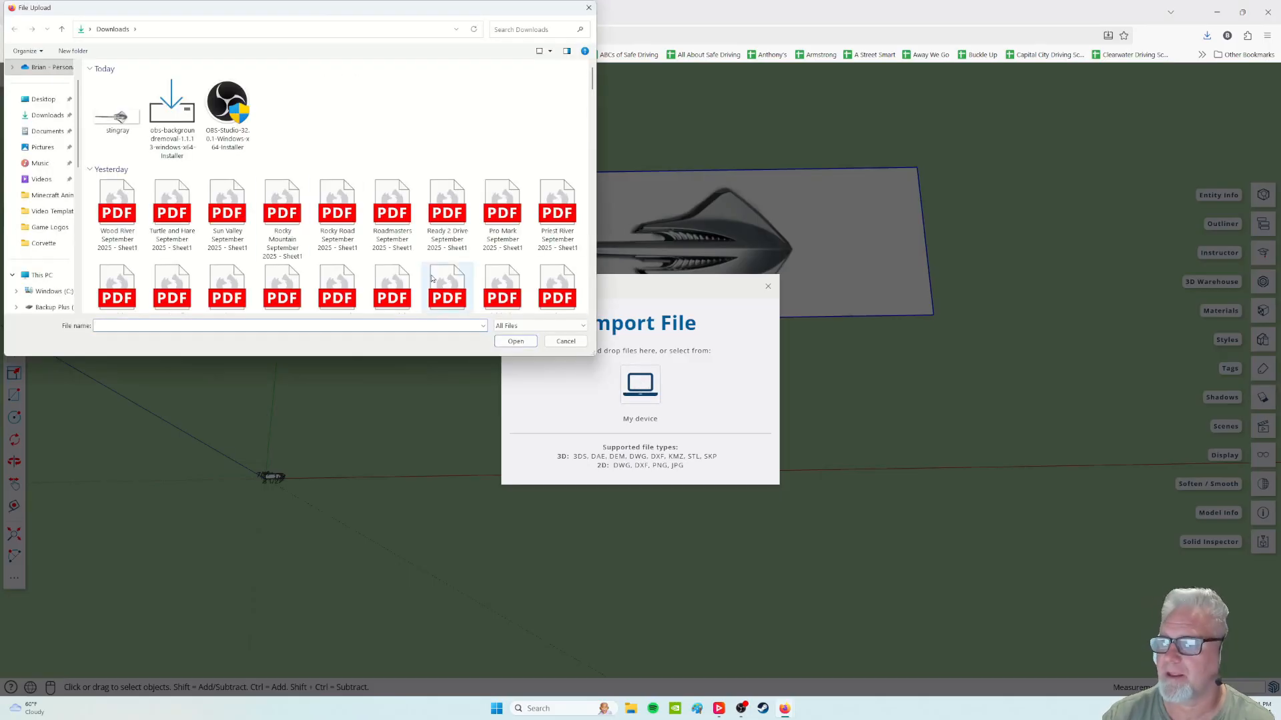
click(112, 118)
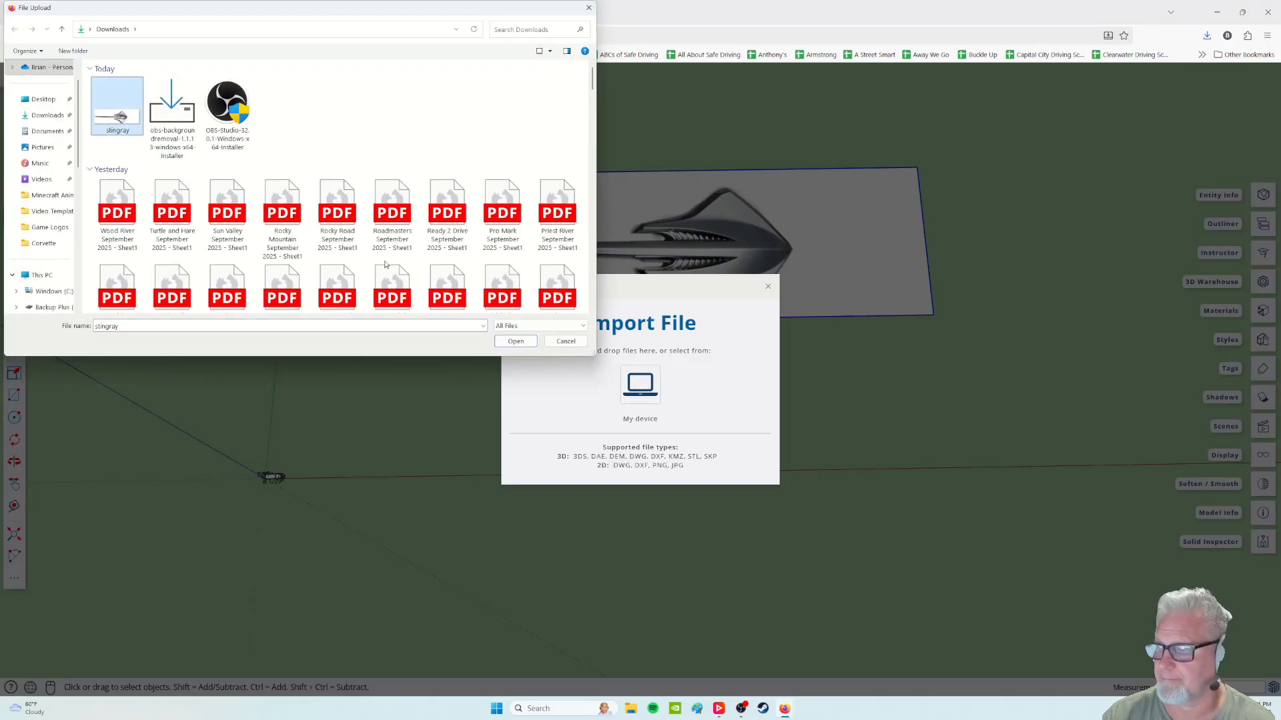
click(515, 341)
click(569, 463)
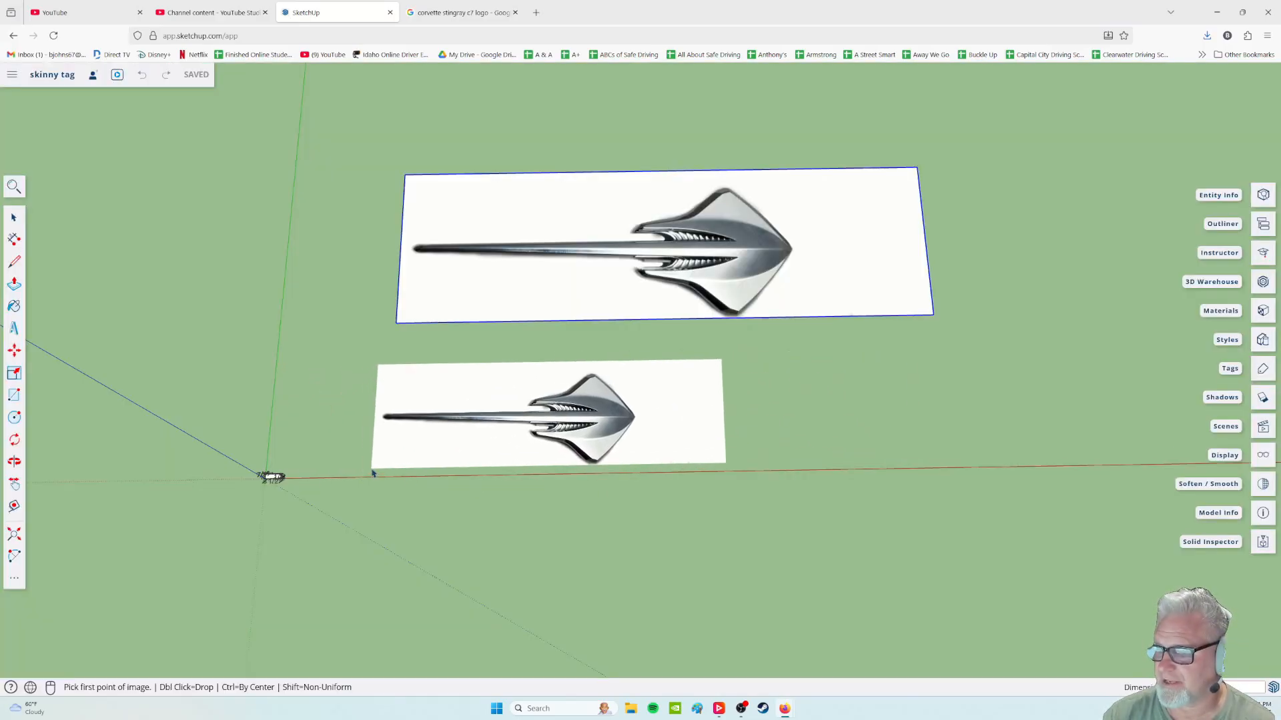
Place the imported Stingray image at a small size beside the tag, near the red axis
click(373, 472)
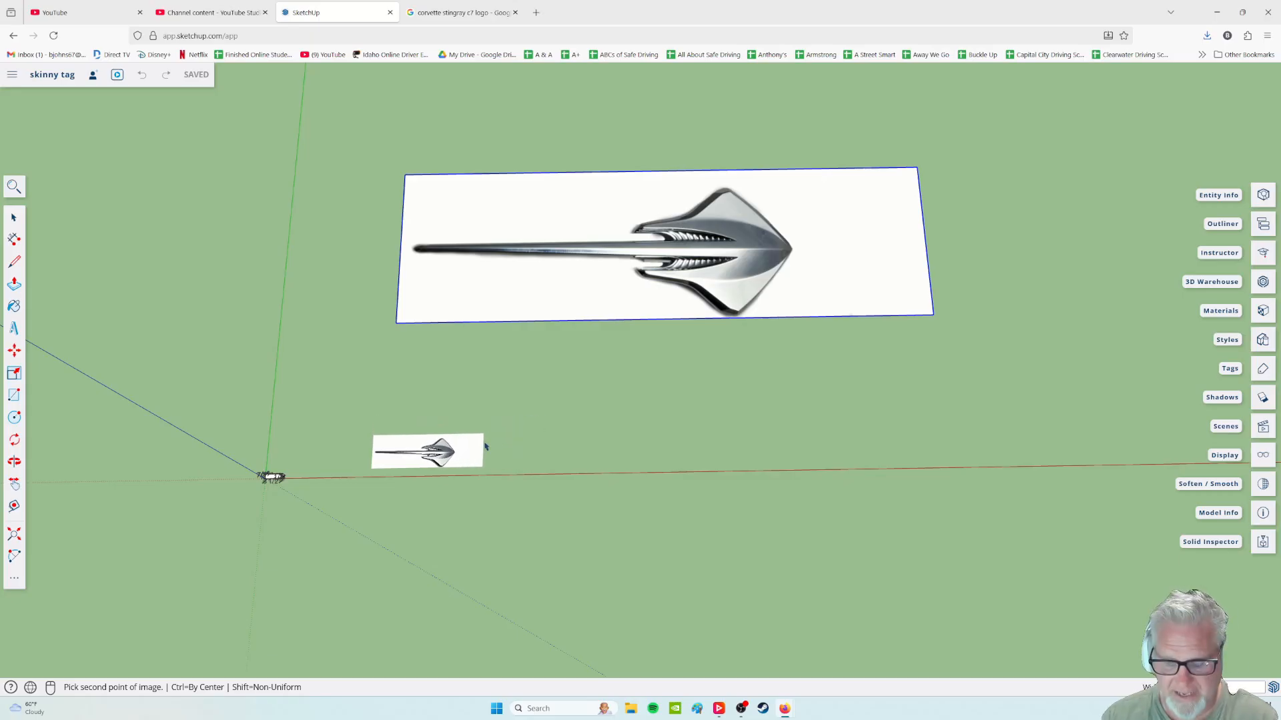
scroll(417, 464, up, 2)
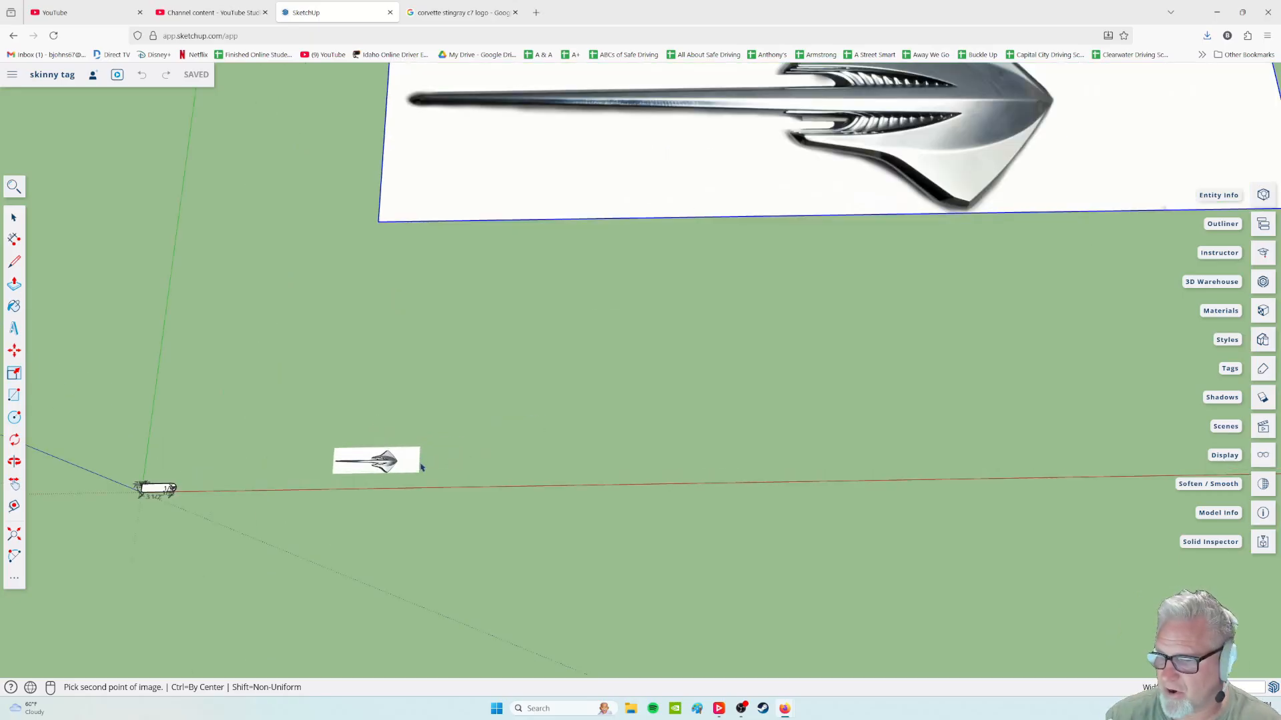
click(390, 486)
Delete the large original Stingray image behind the tag
scroll(400, 477, down, 3)
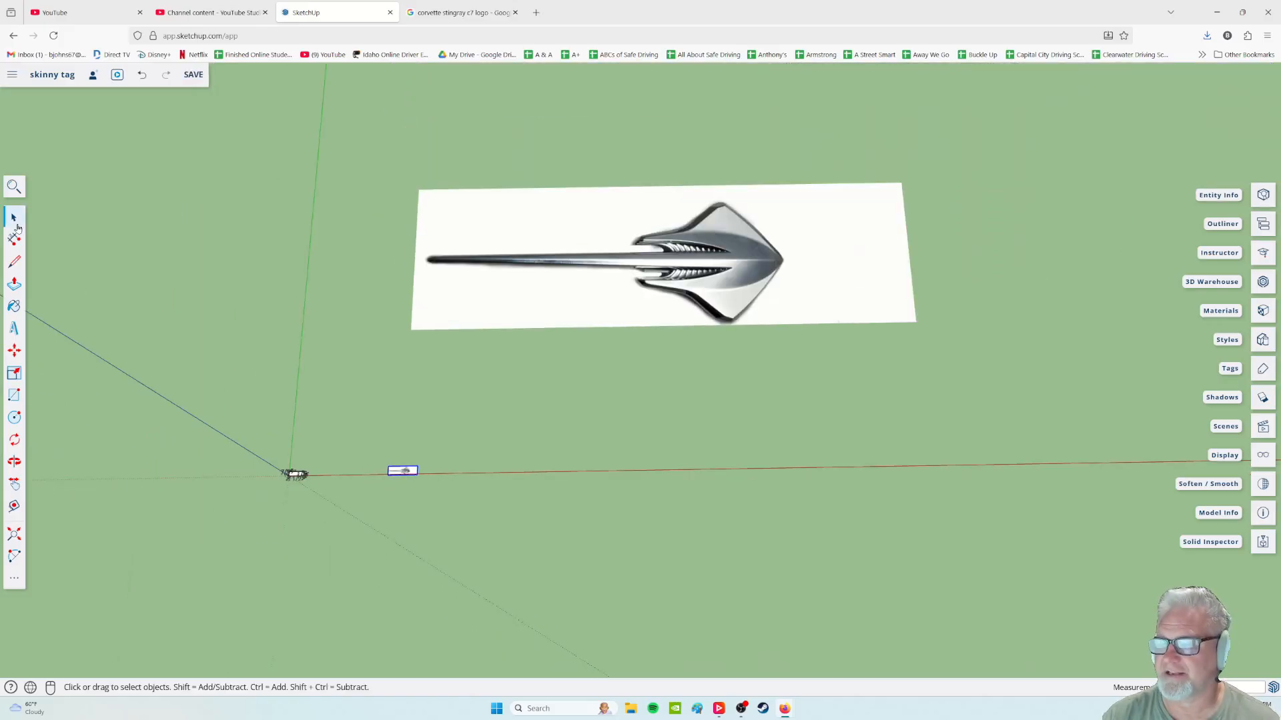
click(446, 284)
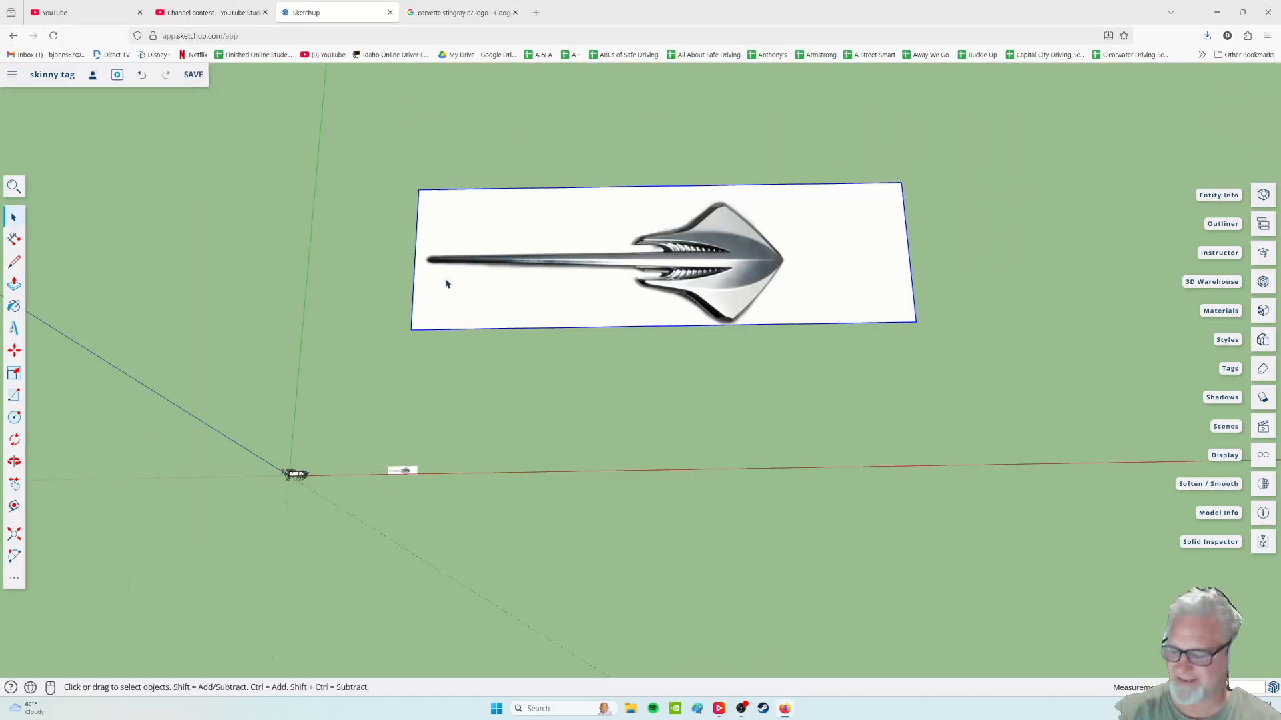
key(Delete)
Move the small Stingray image along the red axis to the tag at the origin
scroll(523, 483, up, 3)
middle_drag(389, 487, 573, 463)
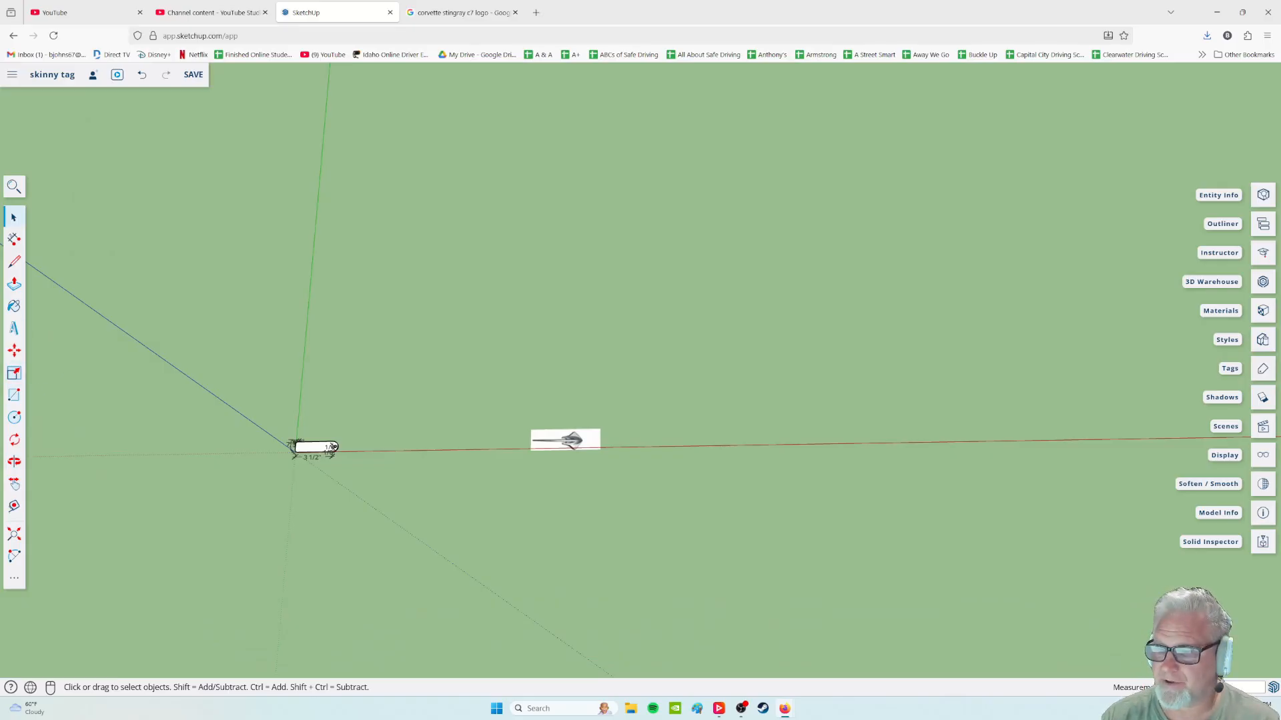
click(14, 350)
click(571, 443)
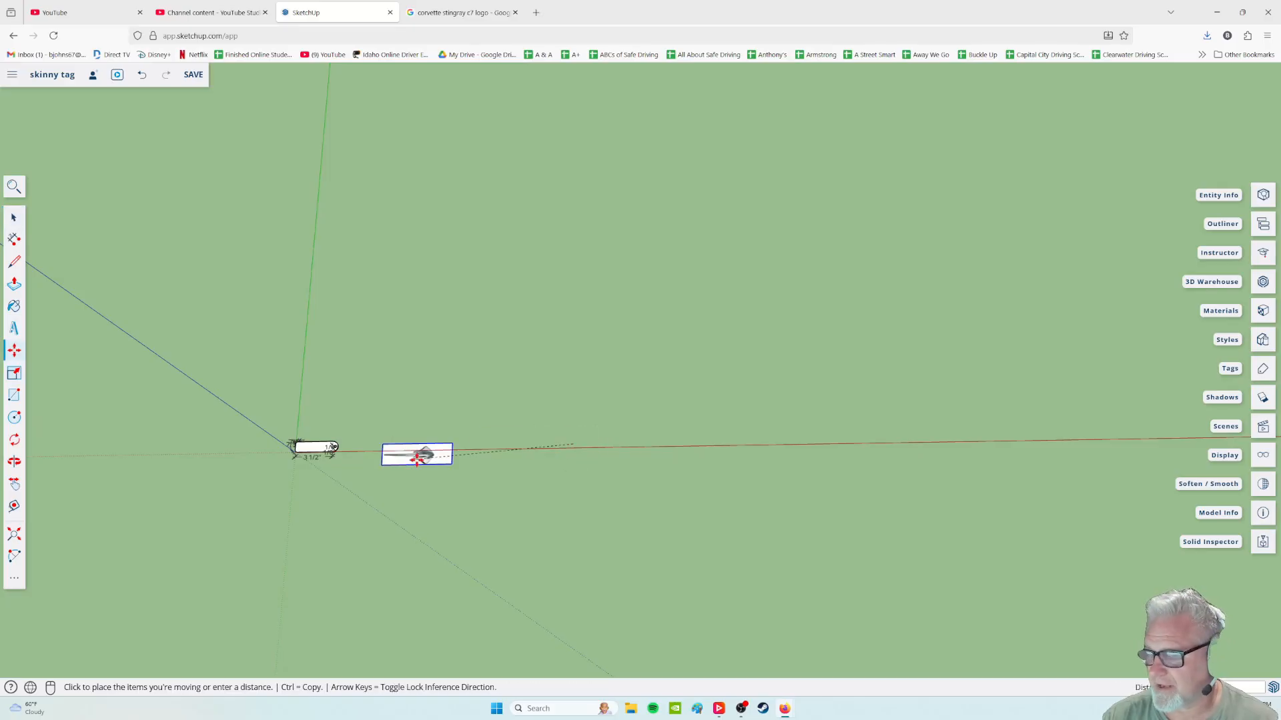
click(338, 446)
Shift the Stingray image back along the green axis so that it lies partly behind the tag
scroll(378, 486, up, 3)
shift+middle_drag(263, 466, 604, 535)
scroll(624, 622, up, 3)
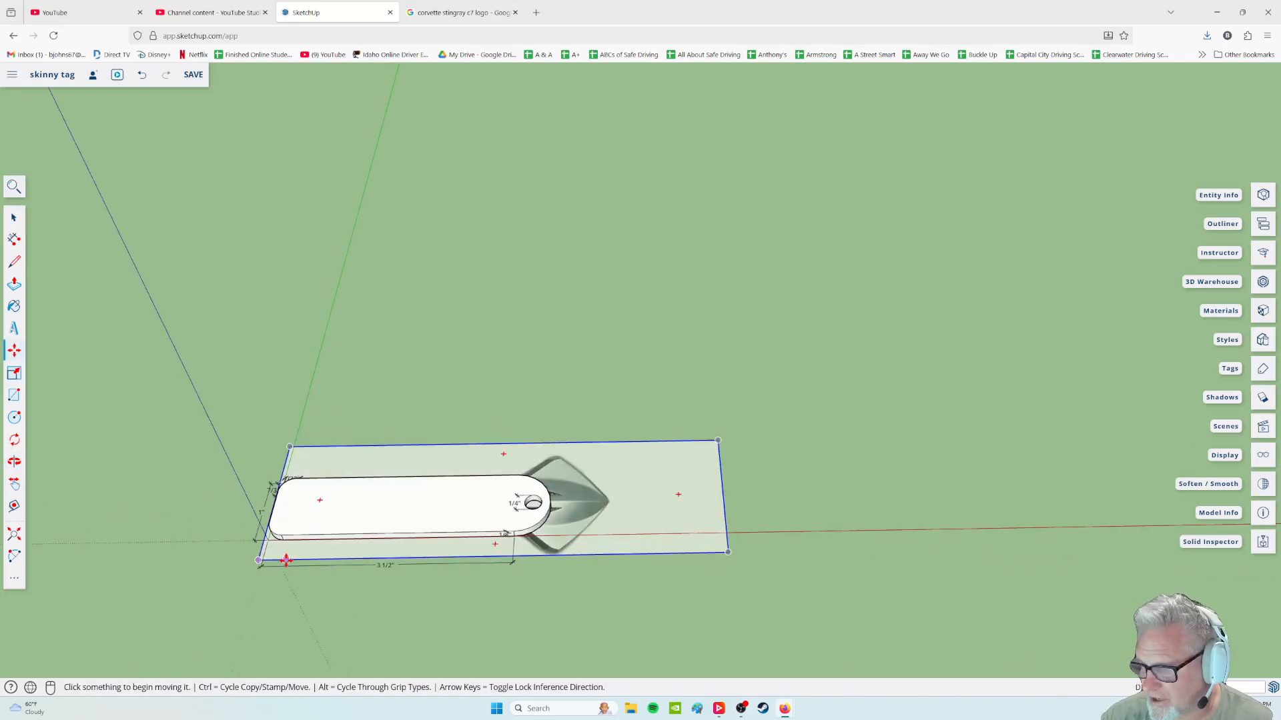
click(286, 558)
click(324, 527)
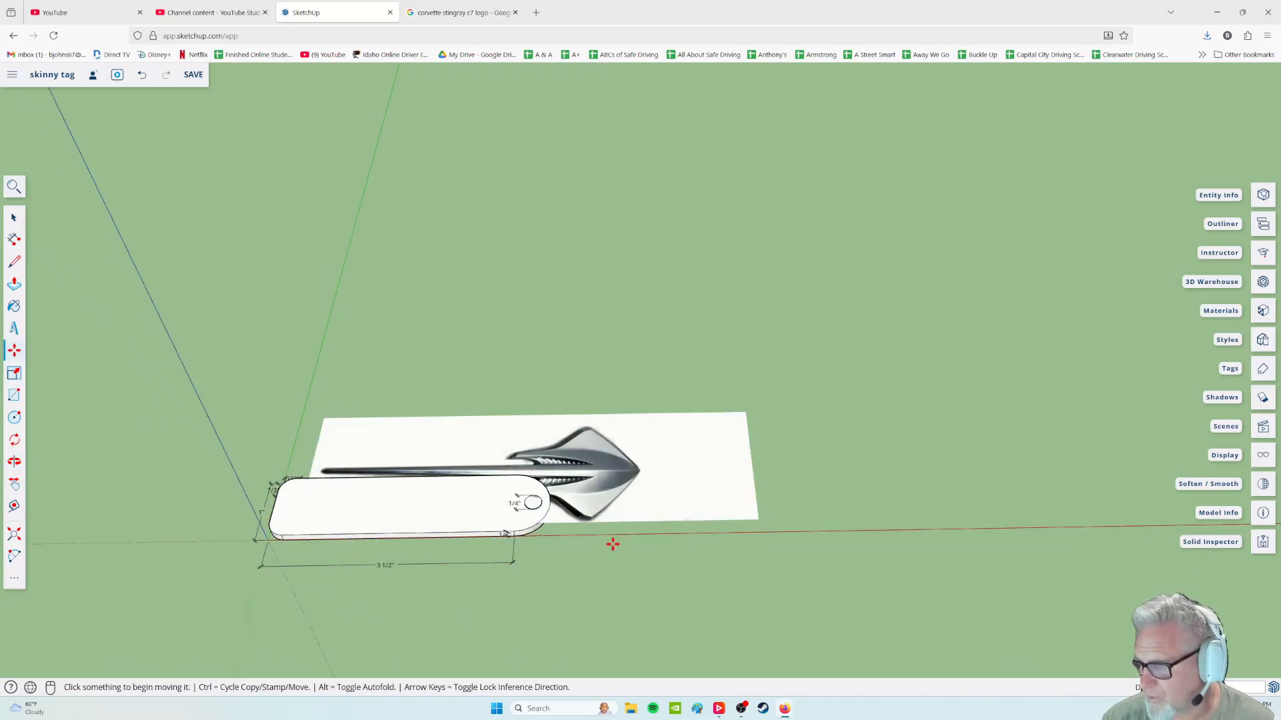
Try to position the Stingray image over the tag so the emblem lines up with its face
scroll(654, 519, up, 5)
middle_drag(398, 506, 640, 294)
middle_drag(448, 346, 497, 349)
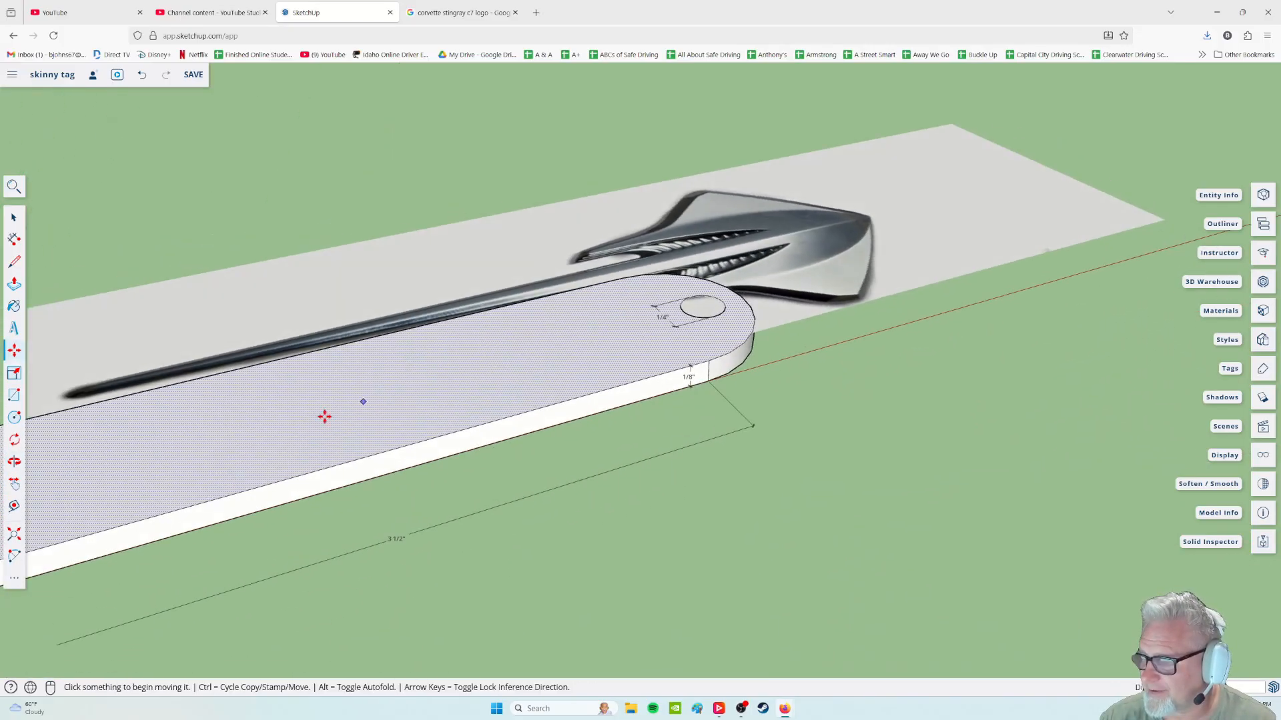
shift+middle_drag(319, 419, 700, 318)
middle_drag(418, 278, 709, 328)
middle_drag(546, 400, 509, 487)
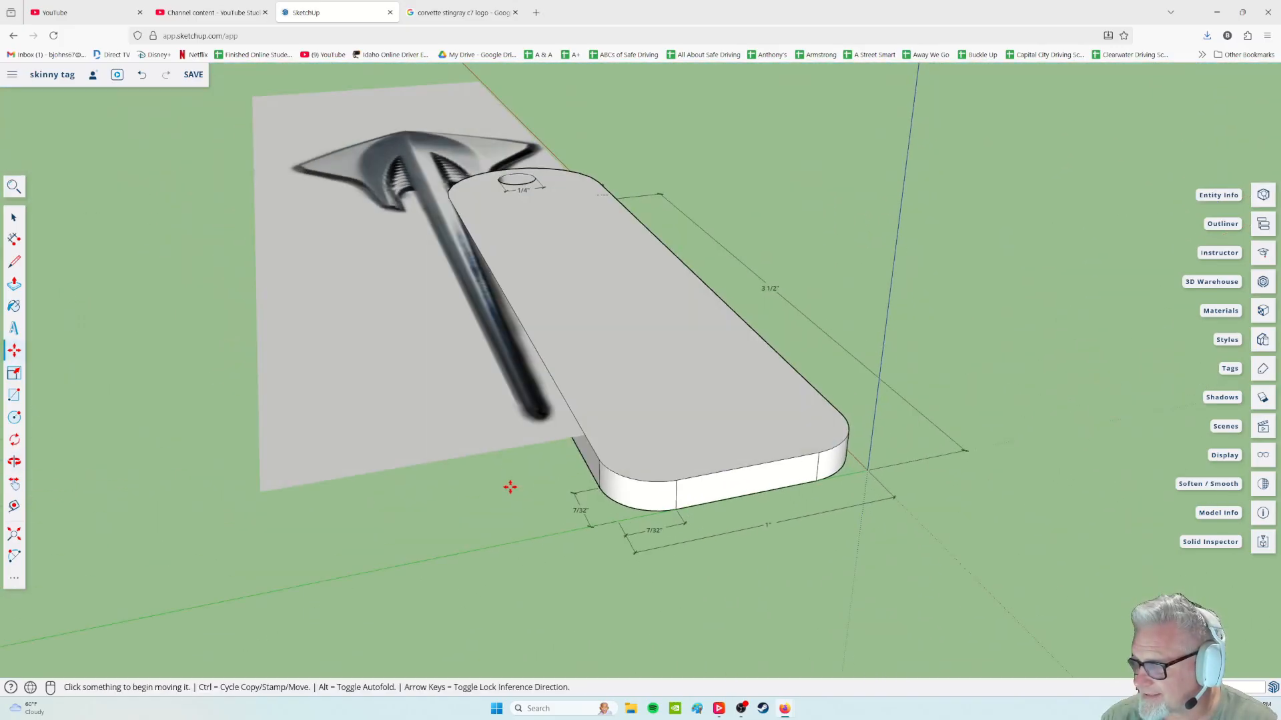
click(540, 437)
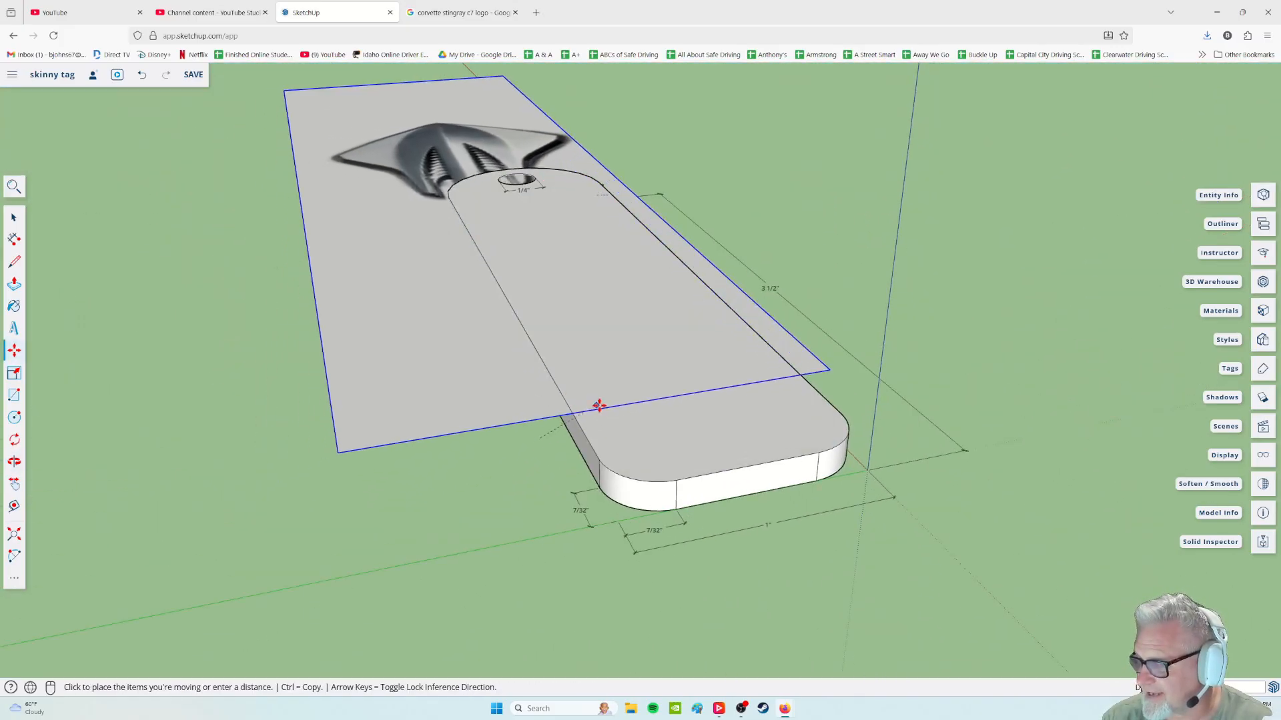
click(709, 477)
Move the Stingray image out from under the tag to just behind its long edge
key(o)
middle_drag(822, 517, 541, 402)
middle_drag(625, 391, 592, 495)
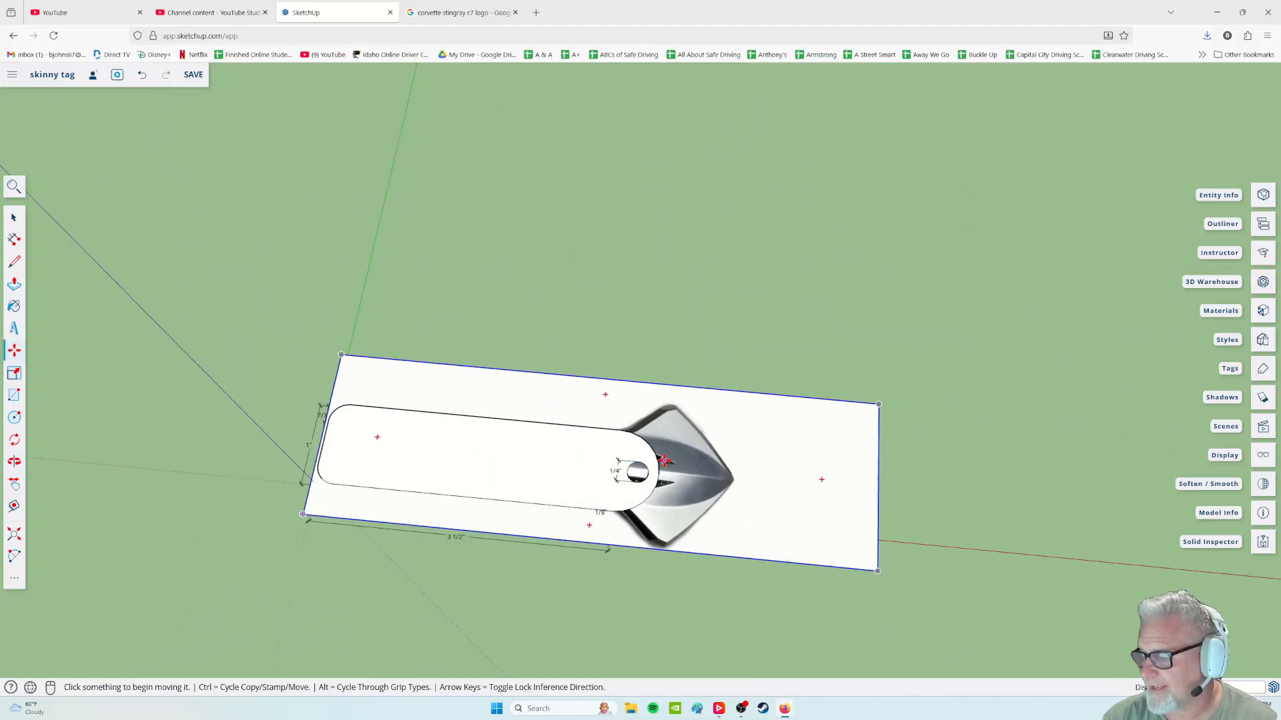
click(685, 452)
click(691, 349)
Scale the Stingray image down uniformly from its corner to about the tag's overall length
middle_drag(587, 434, 627, 437)
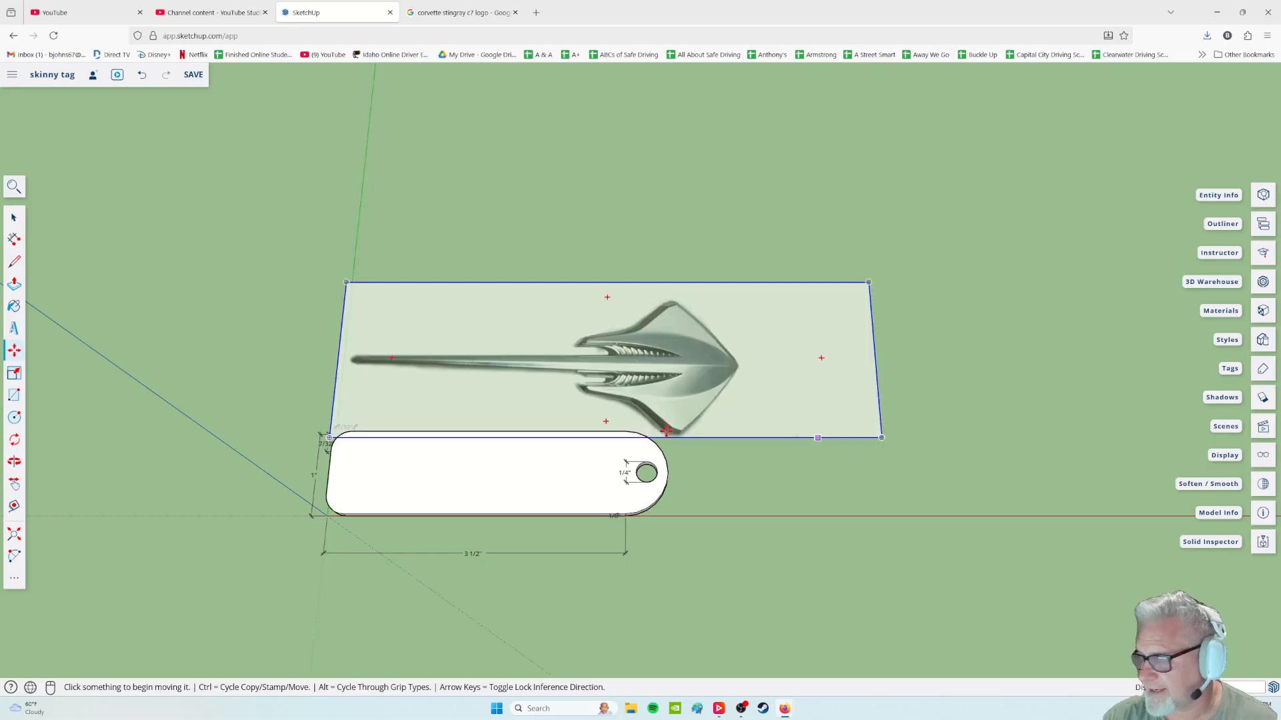
click(15, 375)
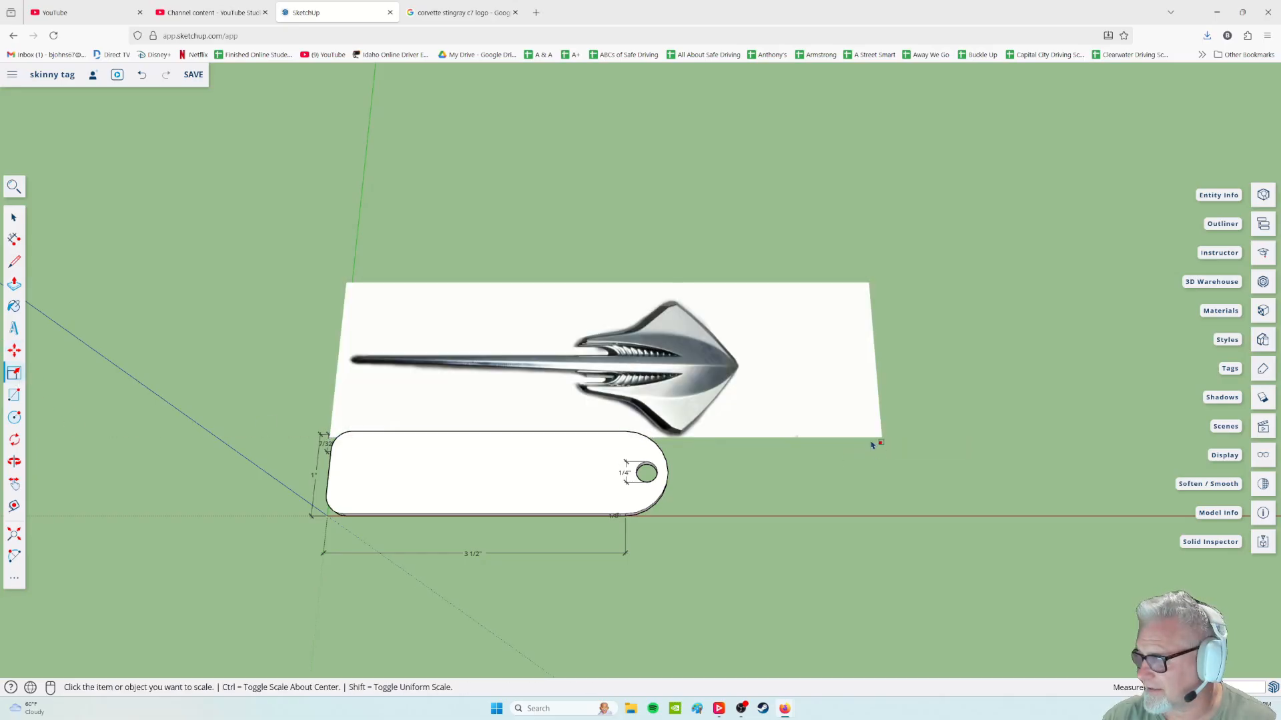
click(694, 362)
click(881, 437)
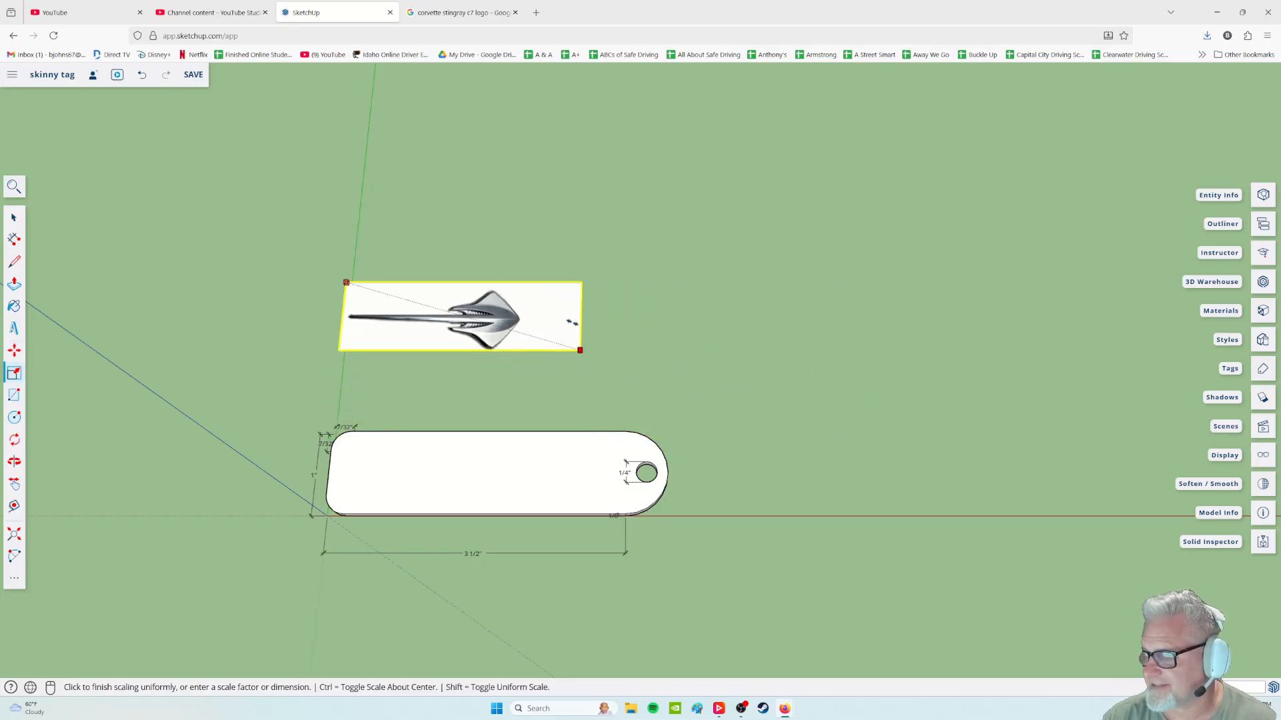
click(625, 370)
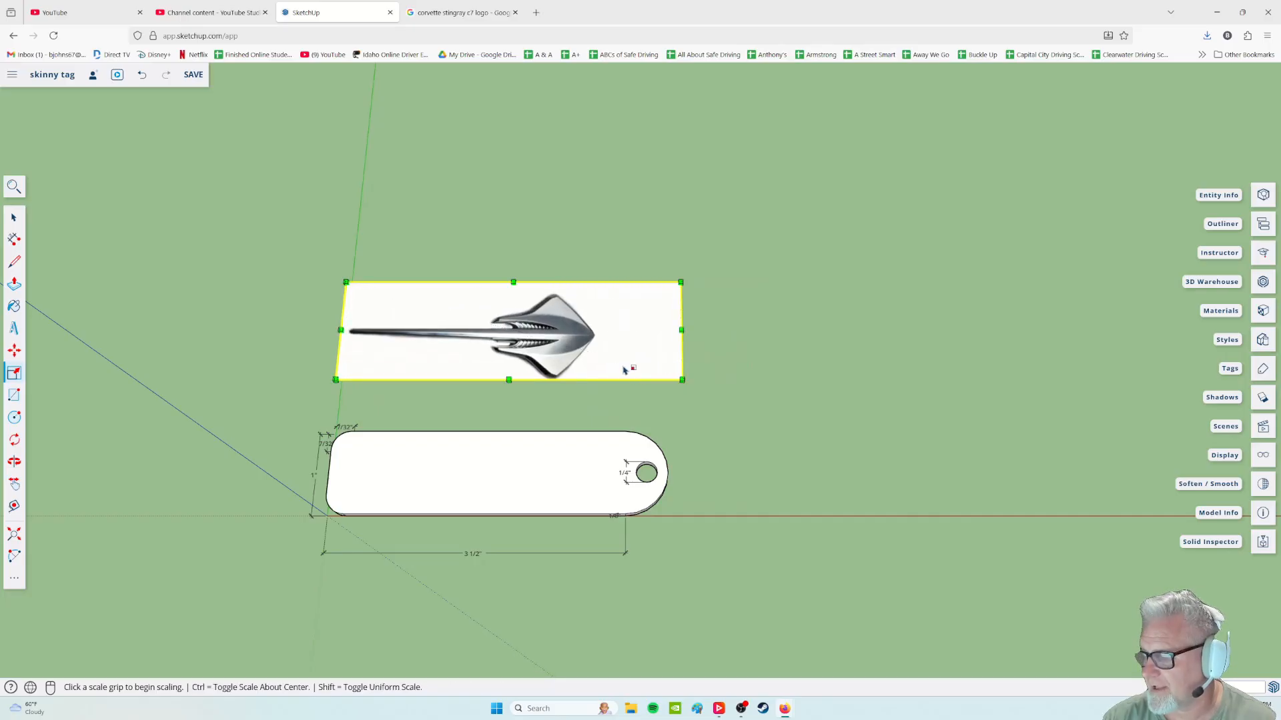
Try to move the scaled-down Stingray image onto the tag's top face
click(14, 351)
click(509, 344)
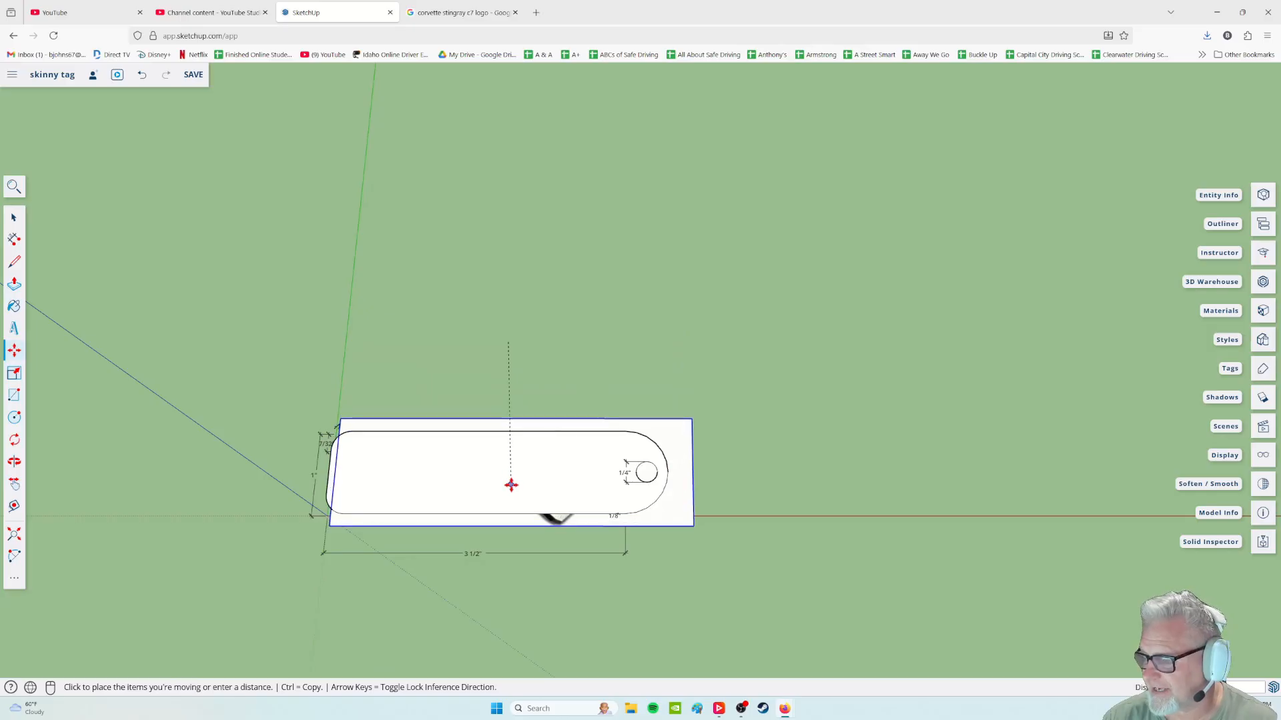
click(514, 480)
middle_drag(514, 480, 567, 418)
middle_drag(609, 372, 650, 489)
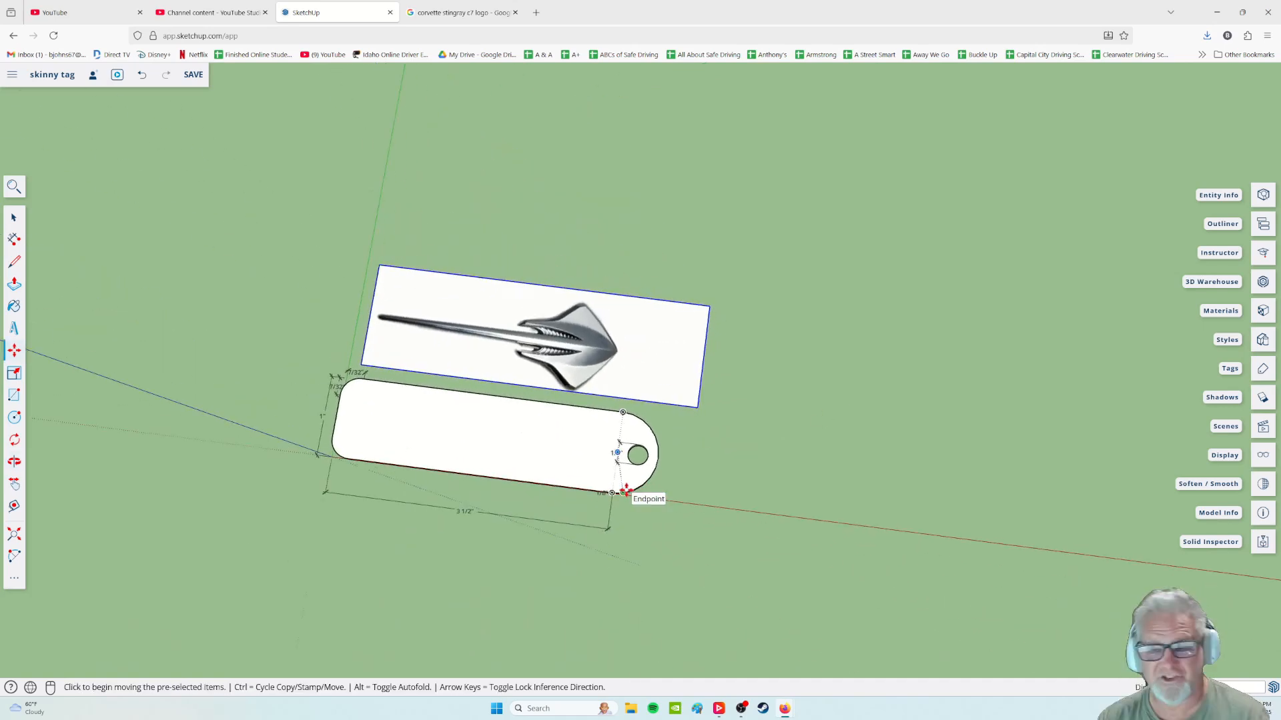
Reposition the scaled Stingray image alongside the tag's rear edge, clear of its face
scroll(655, 403, up, 3)
middle_drag(569, 463, 524, 434)
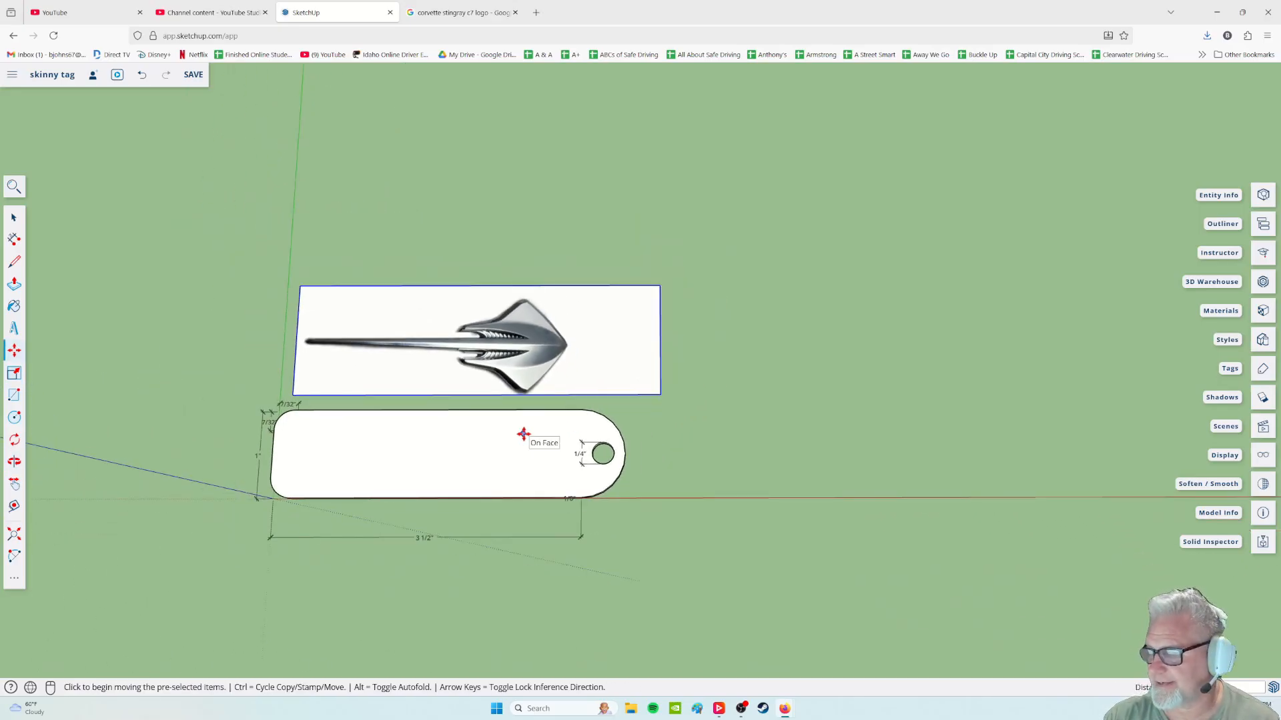
click(522, 372)
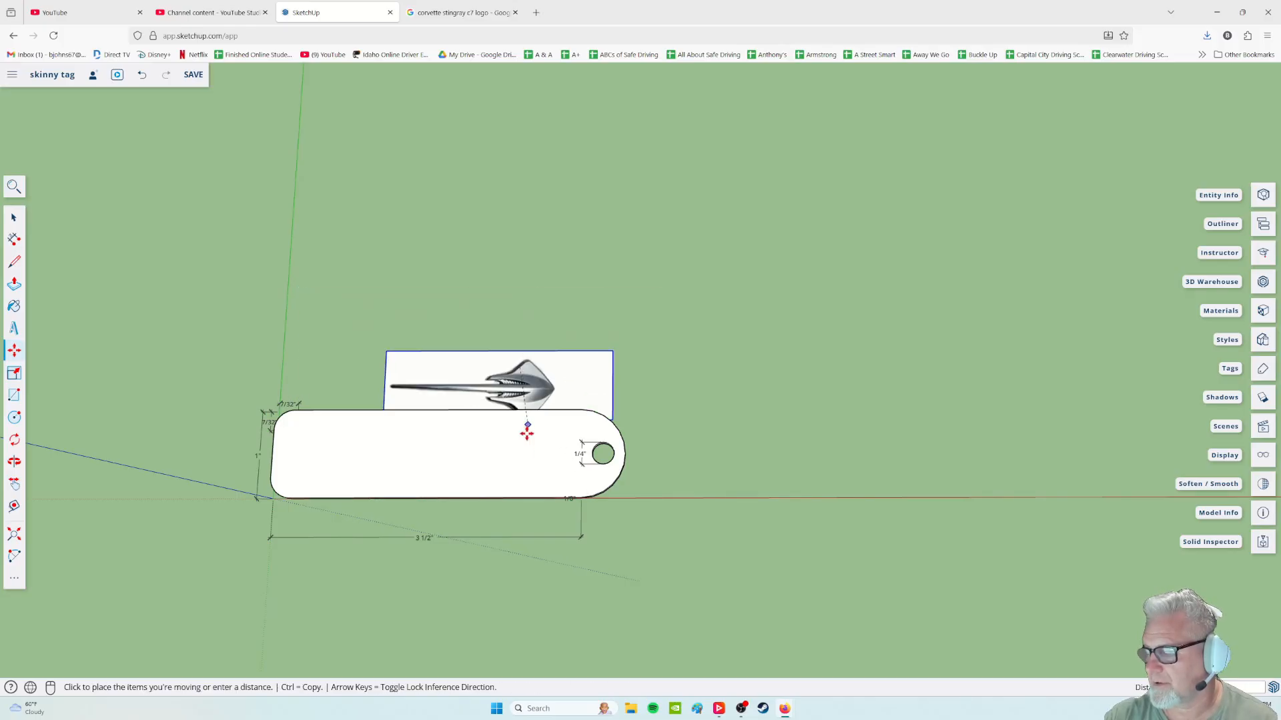
click(494, 368)
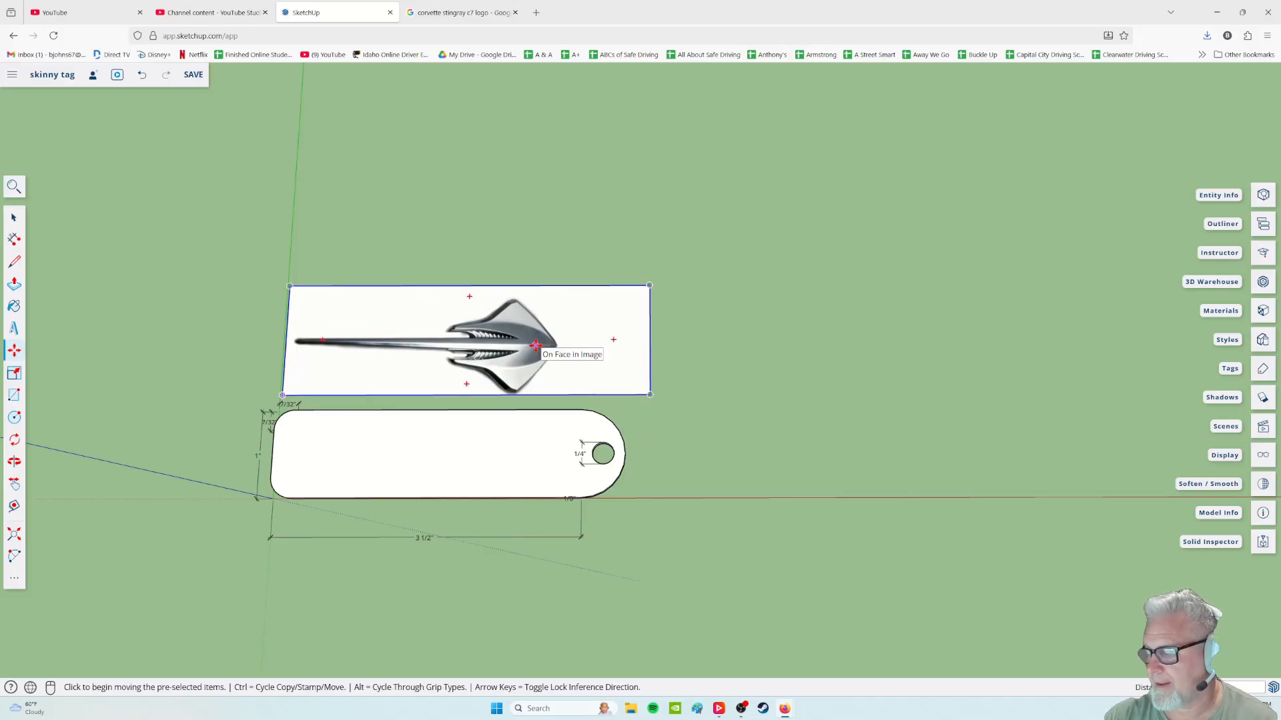
scroll(497, 467, up, 2)
scroll(498, 467, down, 1)
middle_drag(491, 486, 466, 497)
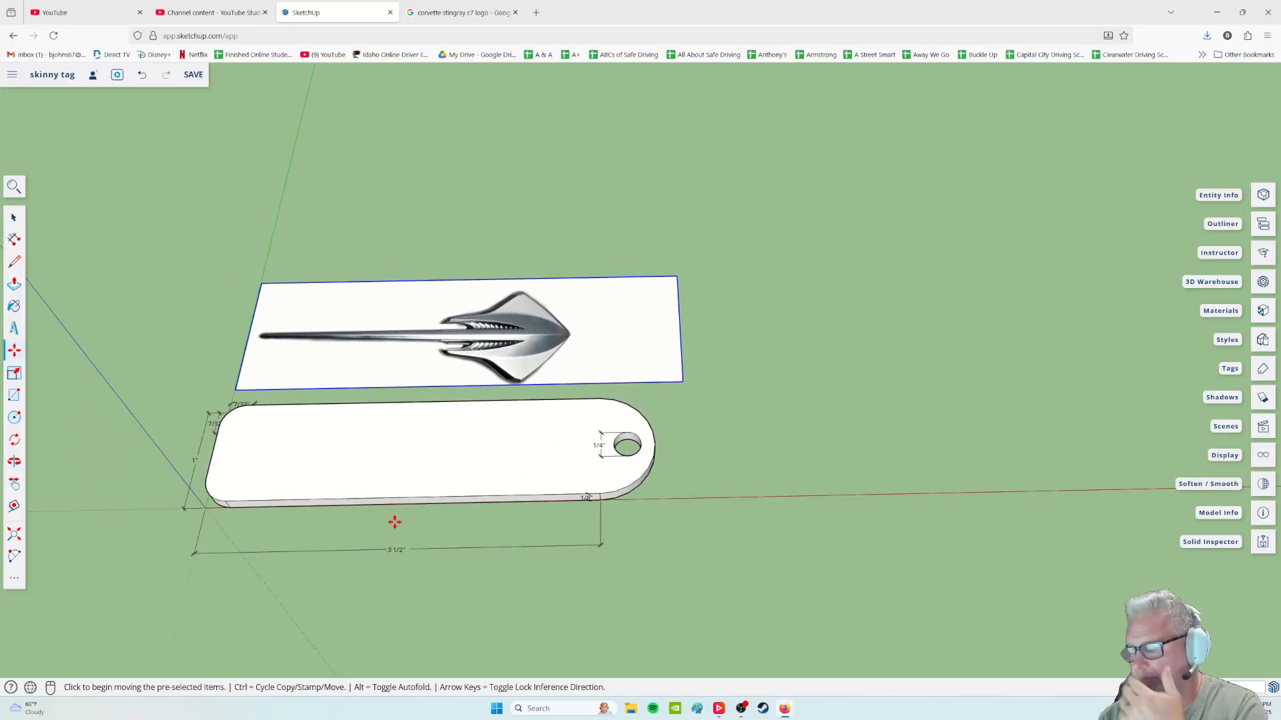
scroll(542, 354, up, 2)
click(543, 351)
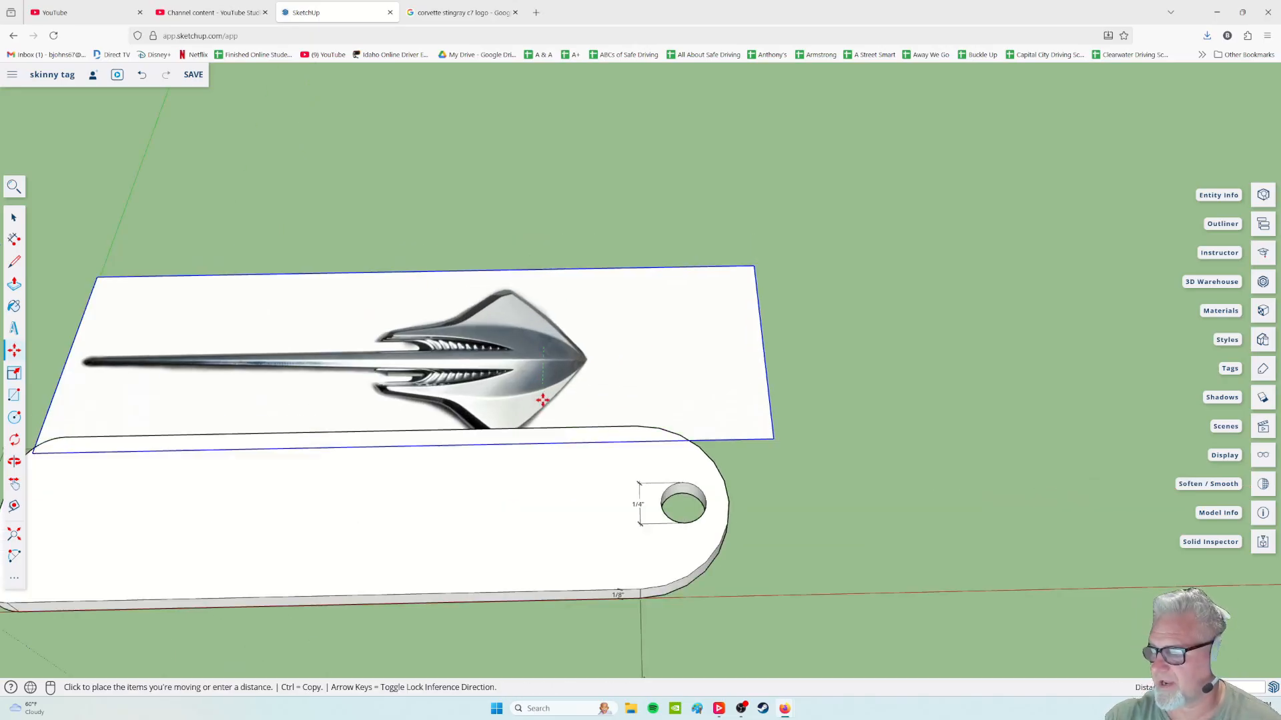
key(Escape)
Examine the emblem's outline up close and compare its proportions with the tag beside it
scroll(562, 332, down, 3)
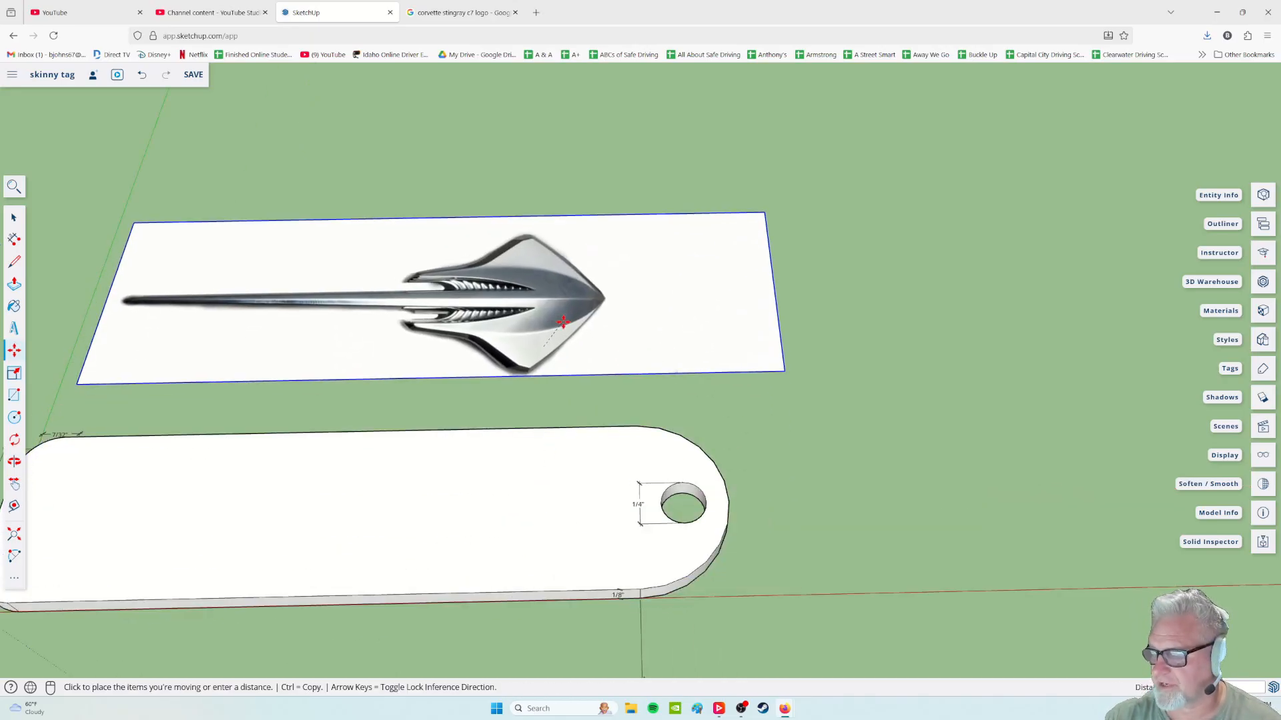
middle_drag(562, 332, 583, 403)
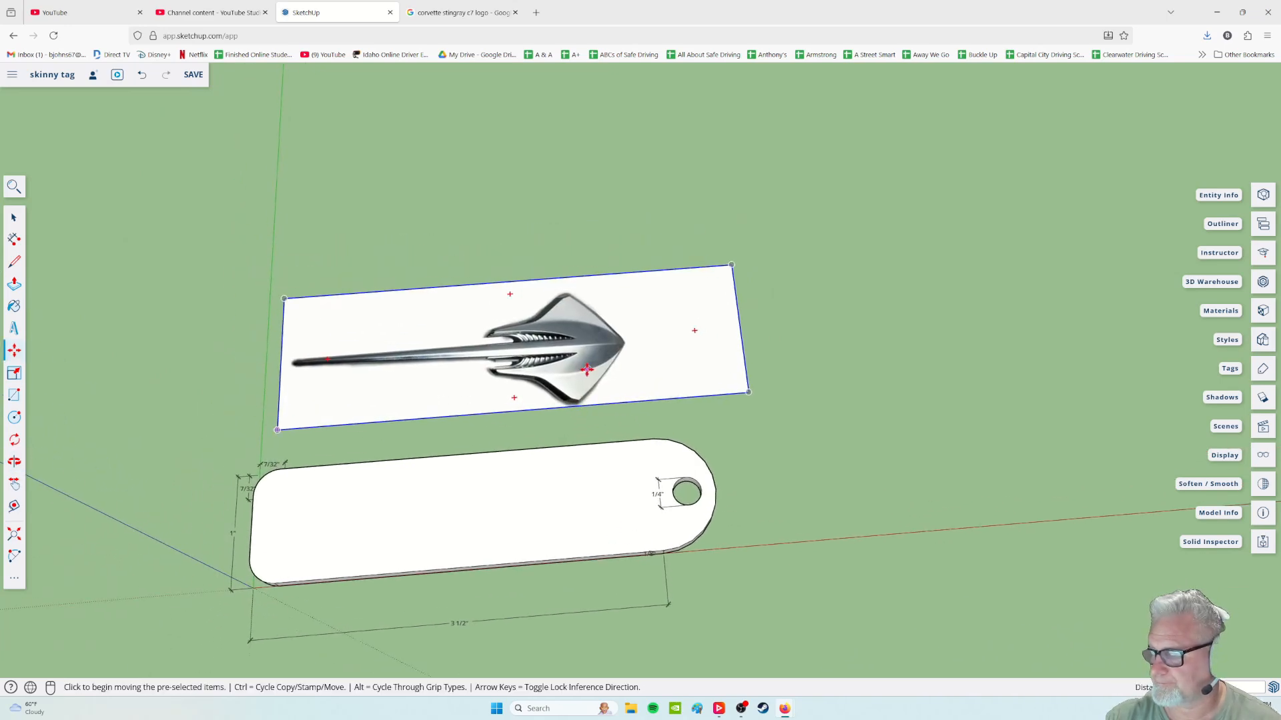
scroll(586, 371, up, 3)
scroll(572, 377, down, 4)
middle_drag(426, 405, 427, 404)
scroll(523, 391, up, 5)
middle_drag(522, 392, 520, 395)
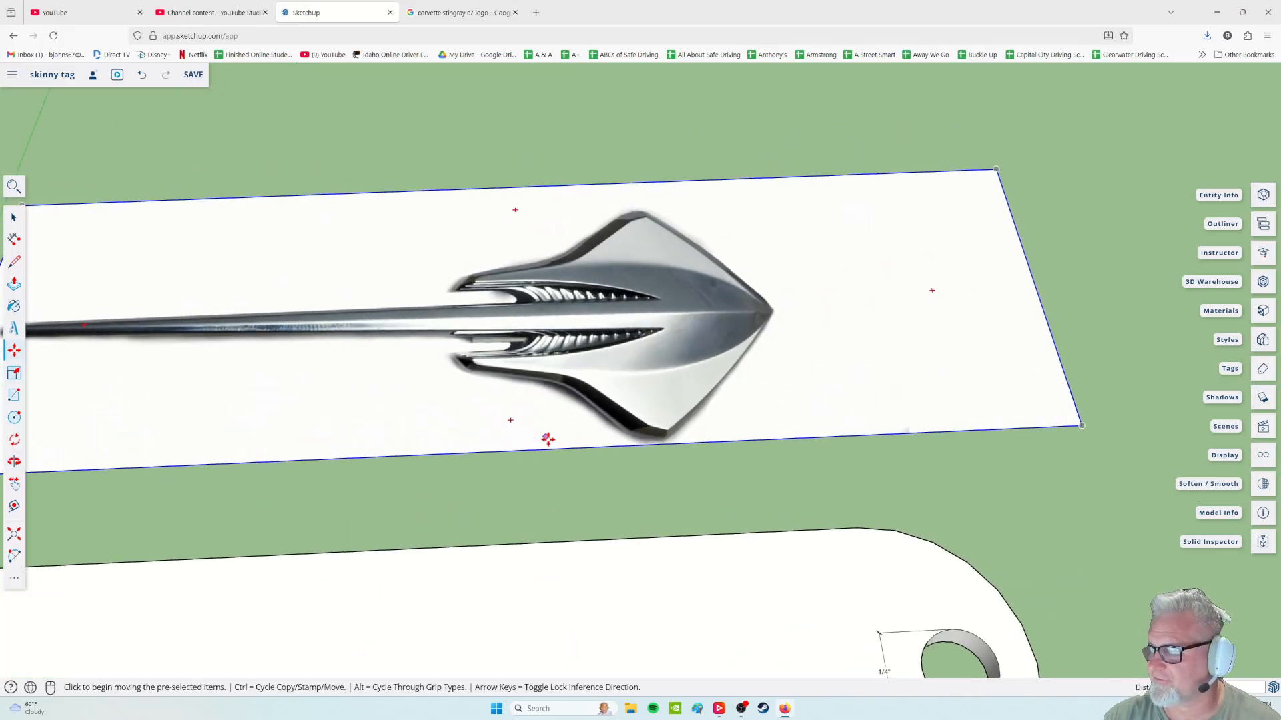
scroll(549, 435, up, 2)
scroll(569, 449, down, 3)
middle_drag(569, 449, 584, 388)
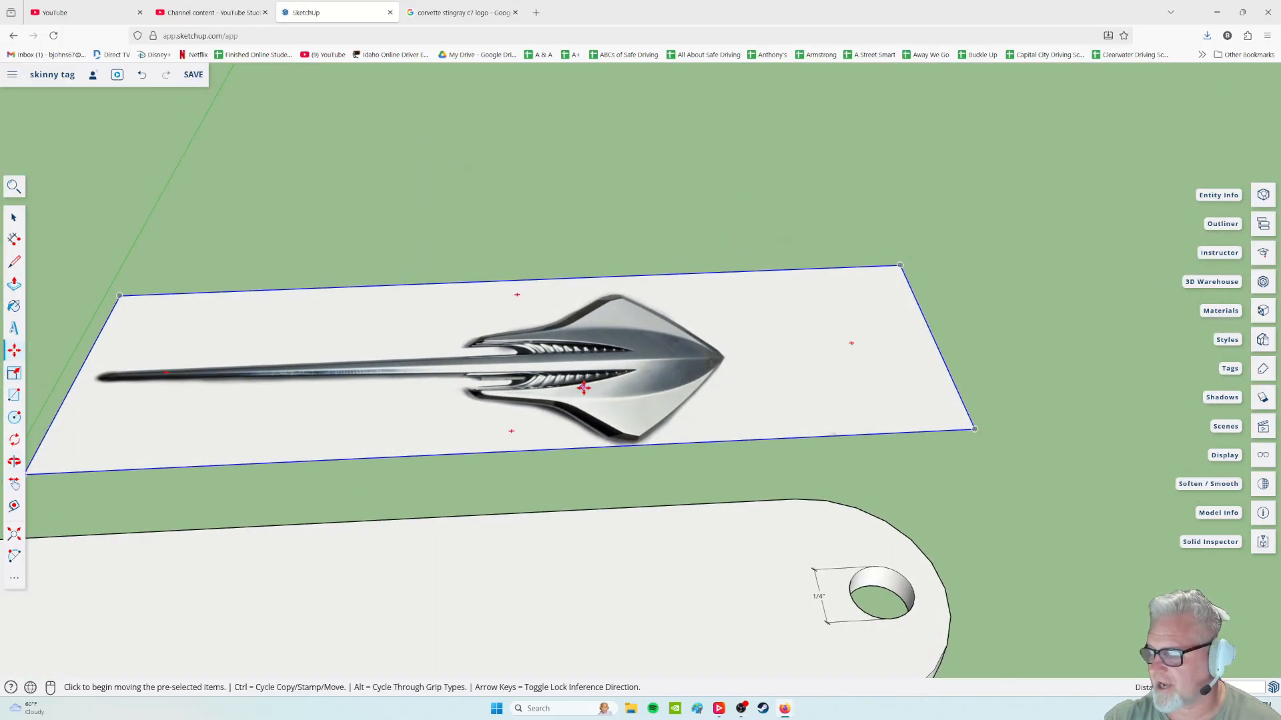
scroll(566, 402, down, 4)
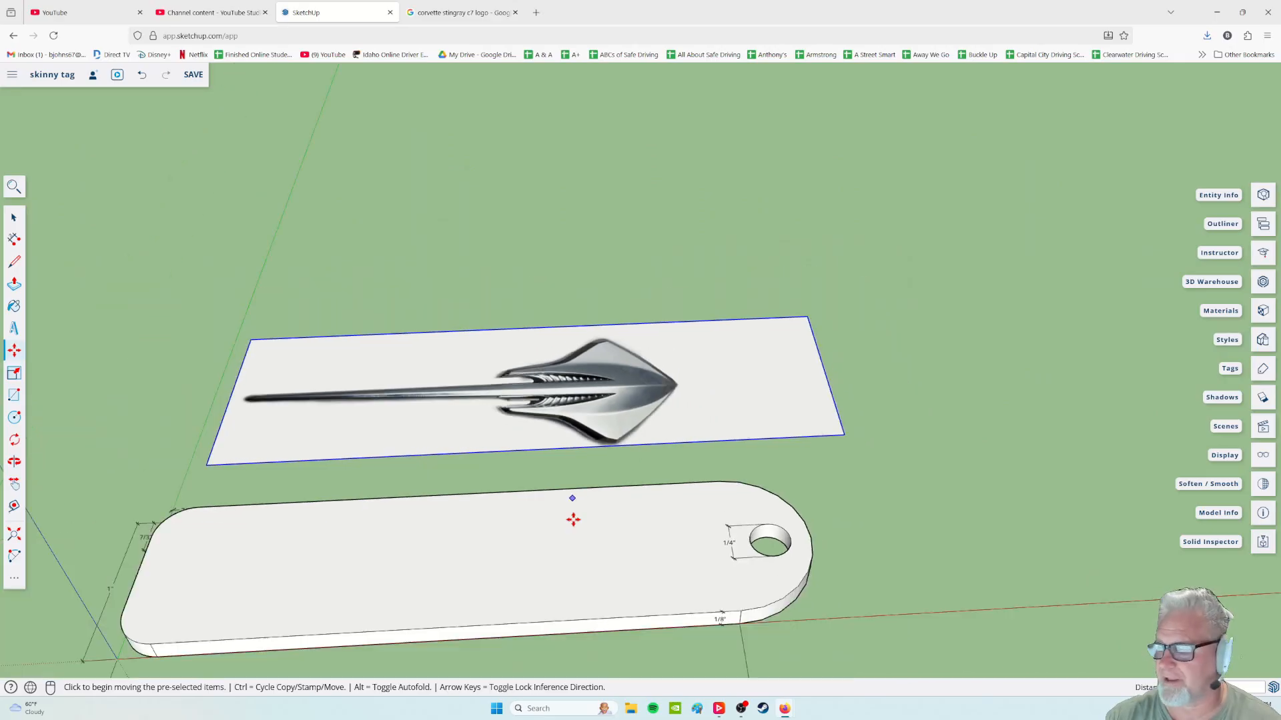
Combine the tag body and the dimensions around it into a single group
scroll(600, 500, up, 2)
scroll(576, 549, down, 2)
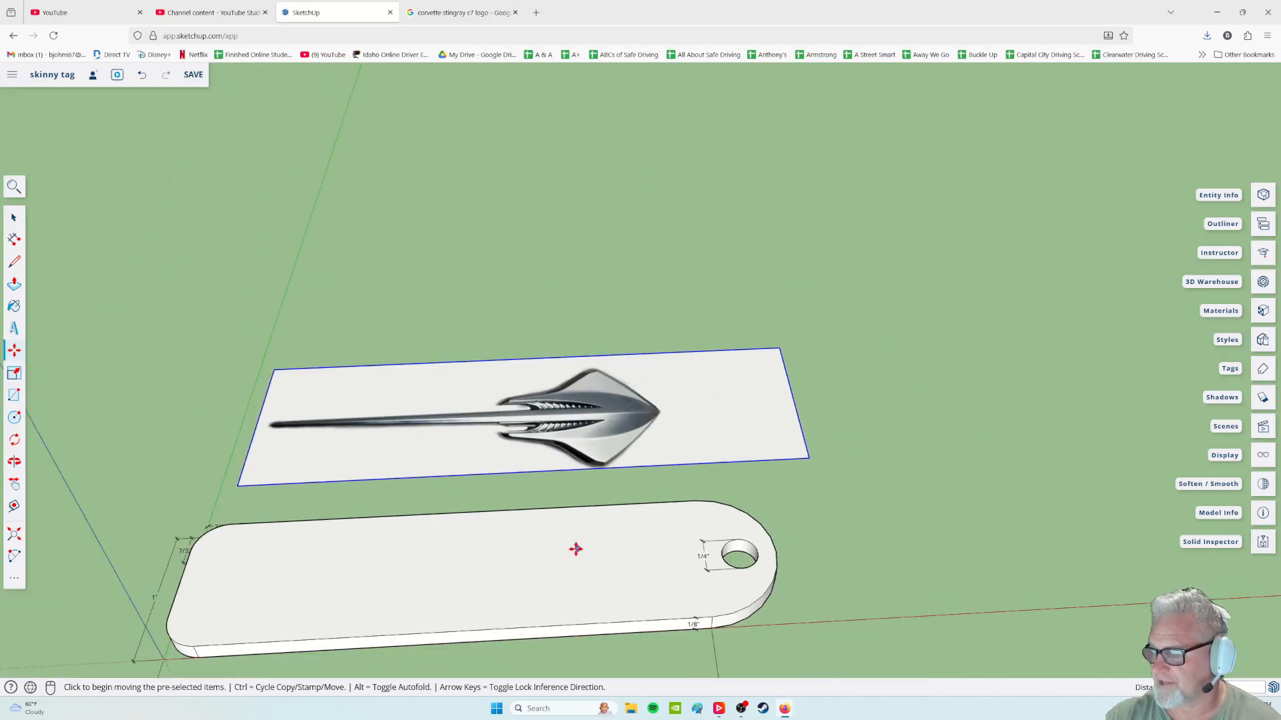
click(14, 217)
click(550, 559)
scroll(628, 579, down, 2)
middle_drag(629, 582, 683, 595)
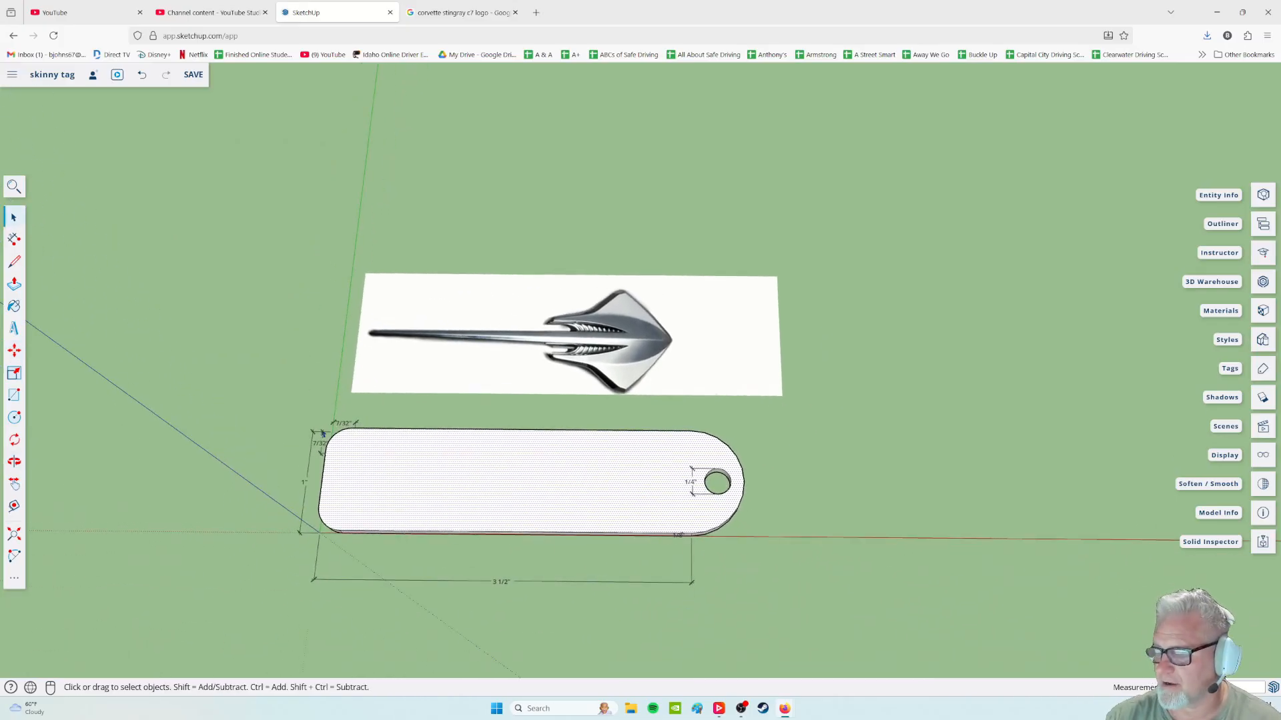
drag(303, 419, 797, 599)
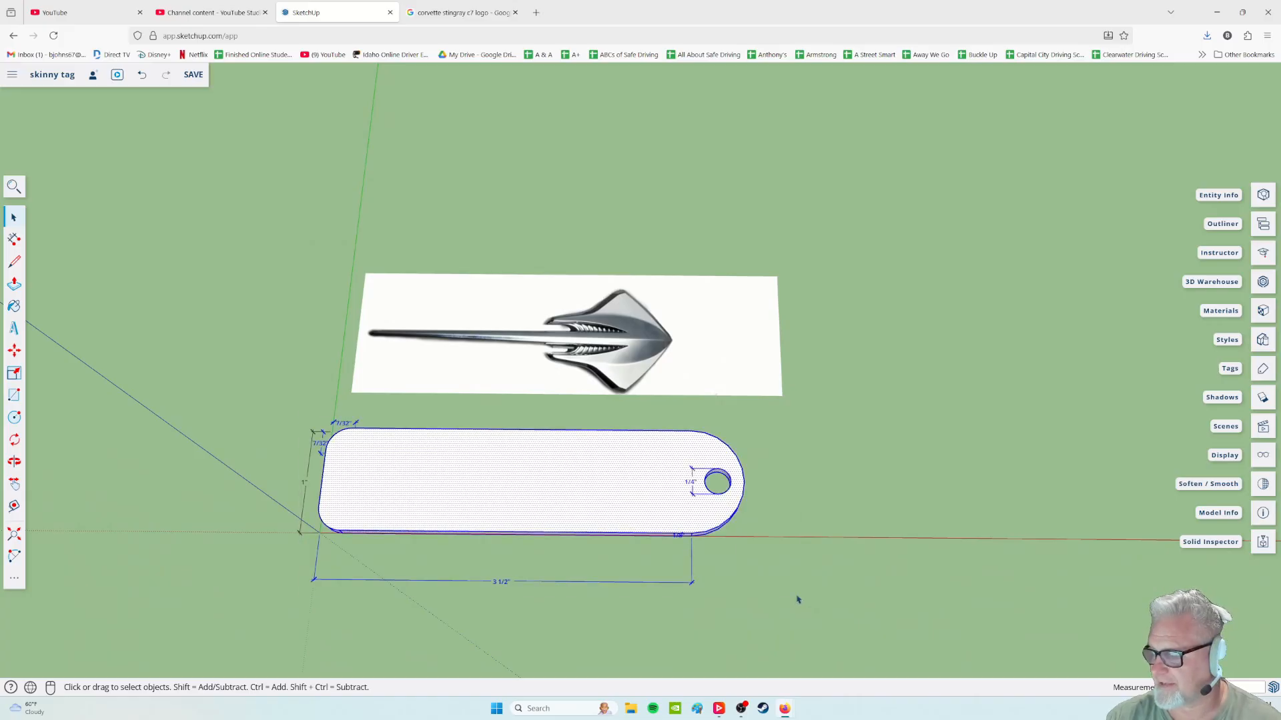
right_click(591, 507)
click(632, 518)
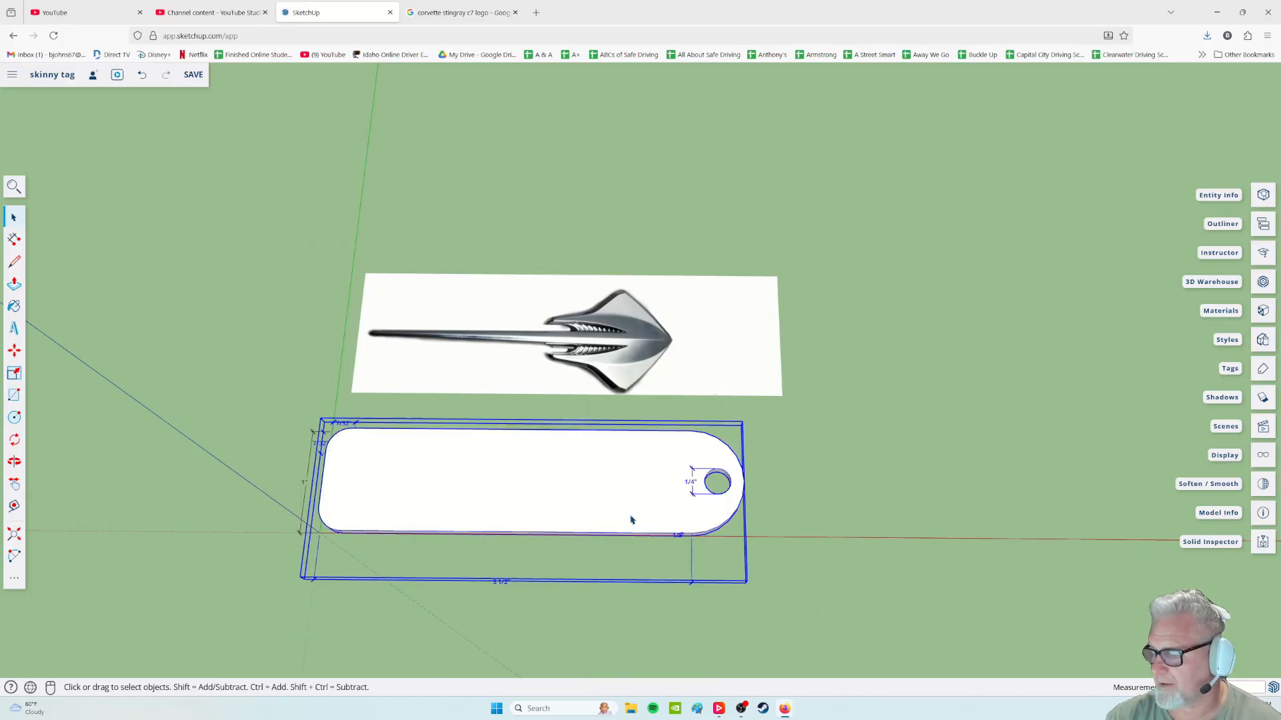
click(819, 475)
Trace the upper edge of the emblem's tail from the wing notch to its narrow end and draw a line across that end
click(581, 345)
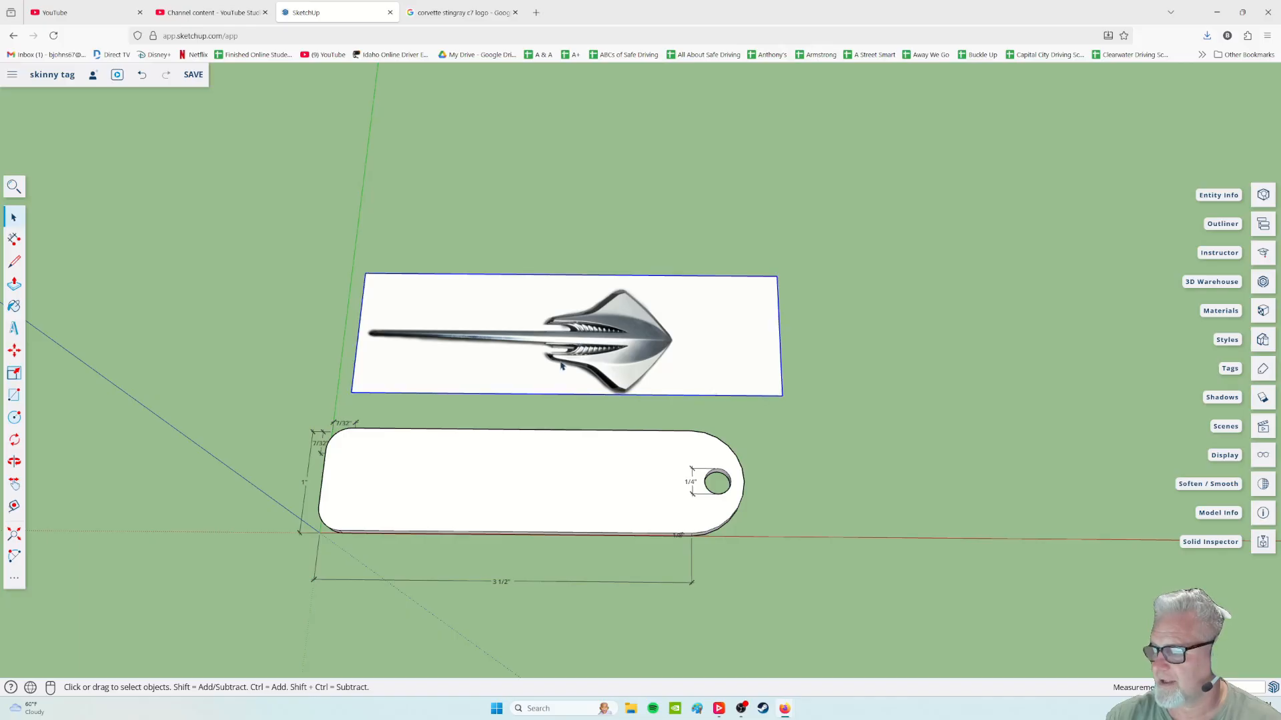
scroll(580, 345, up, 5)
middle_drag(517, 380, 429, 458)
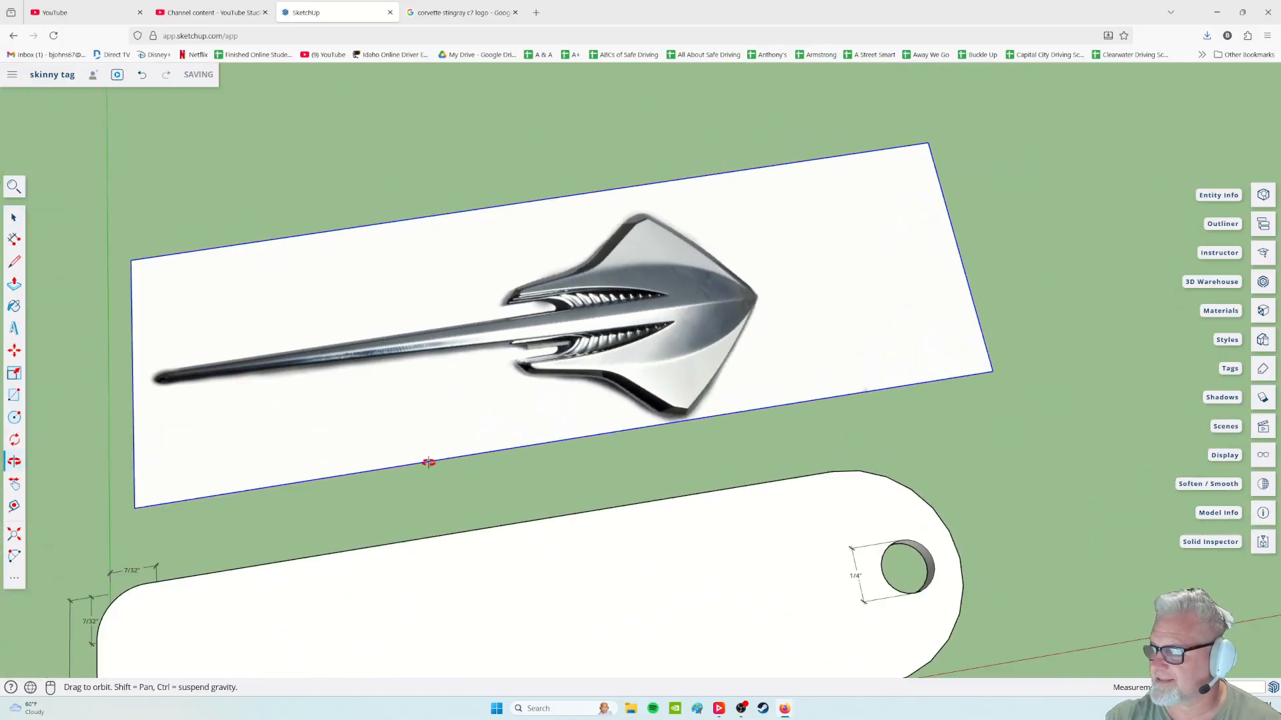
click(14, 263)
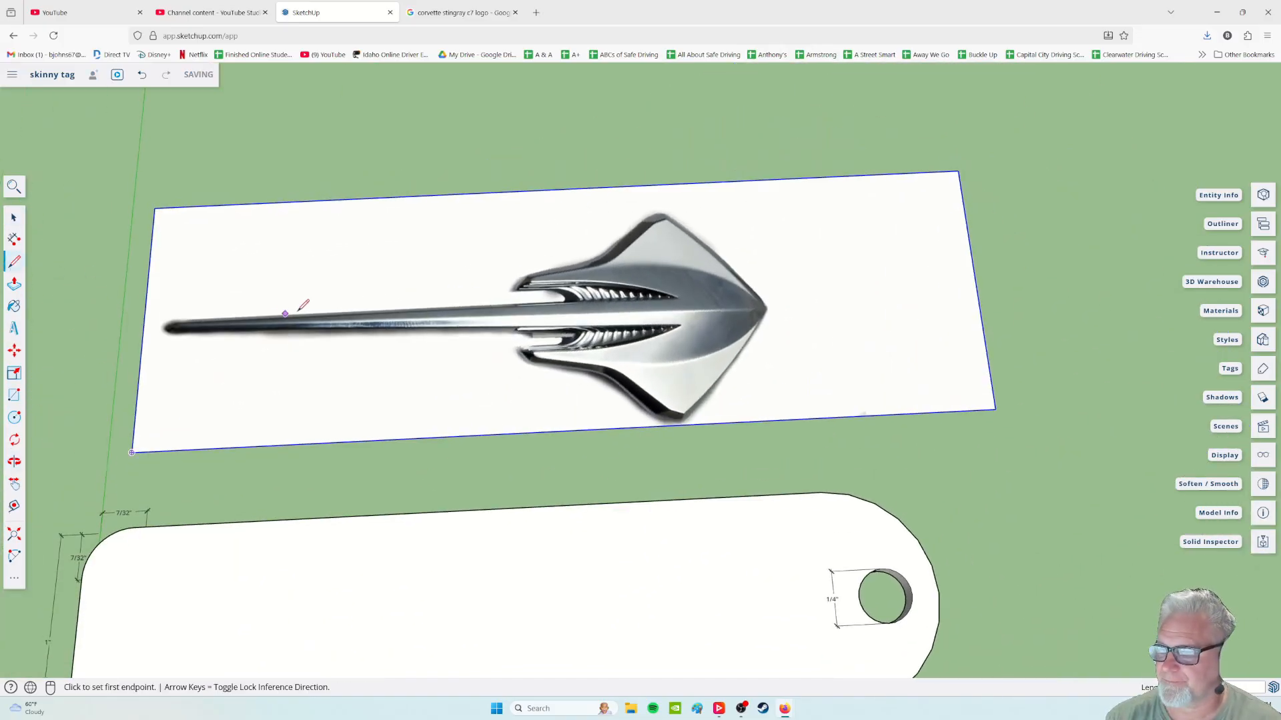
scroll(314, 301, up, 4)
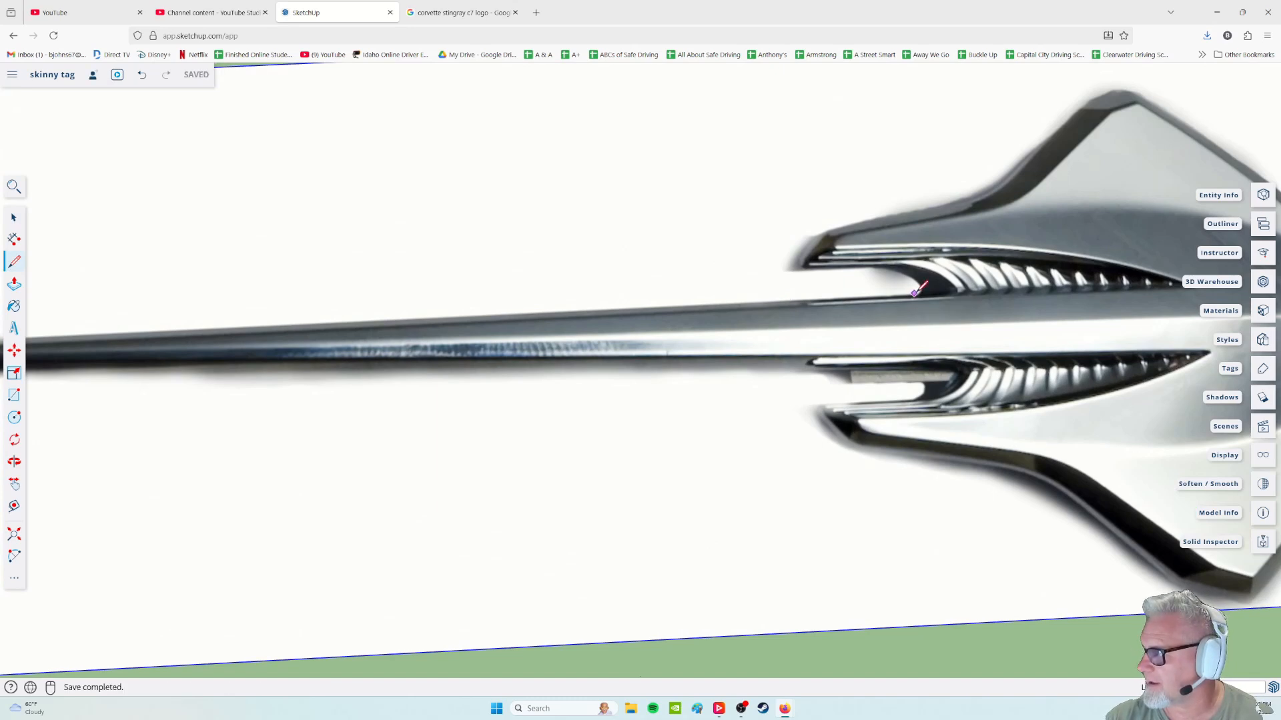
click(915, 293)
shift+middle_drag(125, 345, 656, 364)
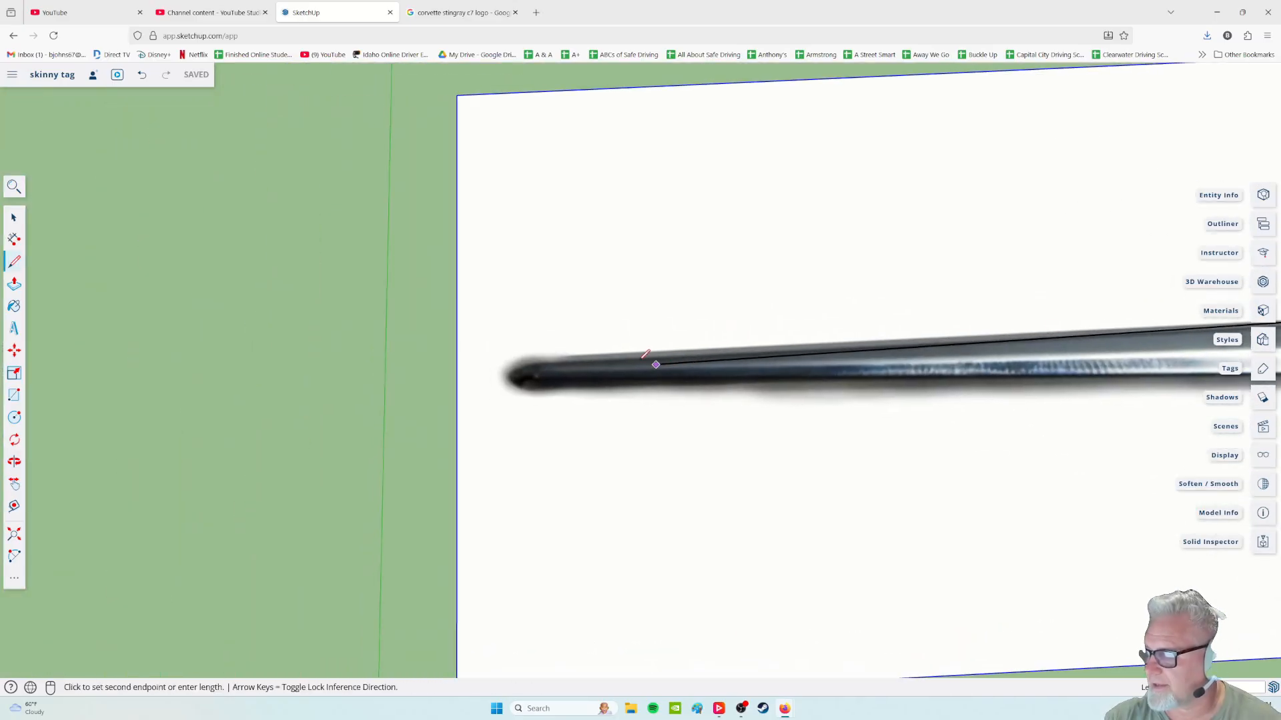
click(539, 356)
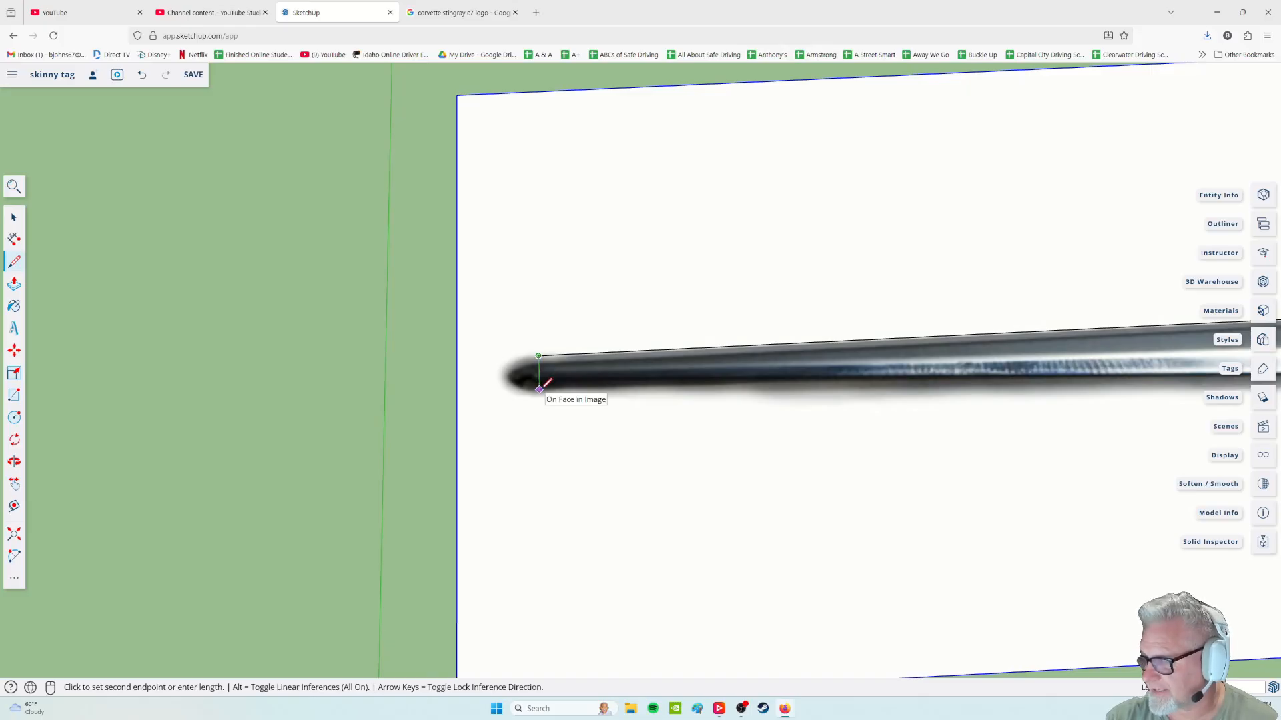
click(539, 390)
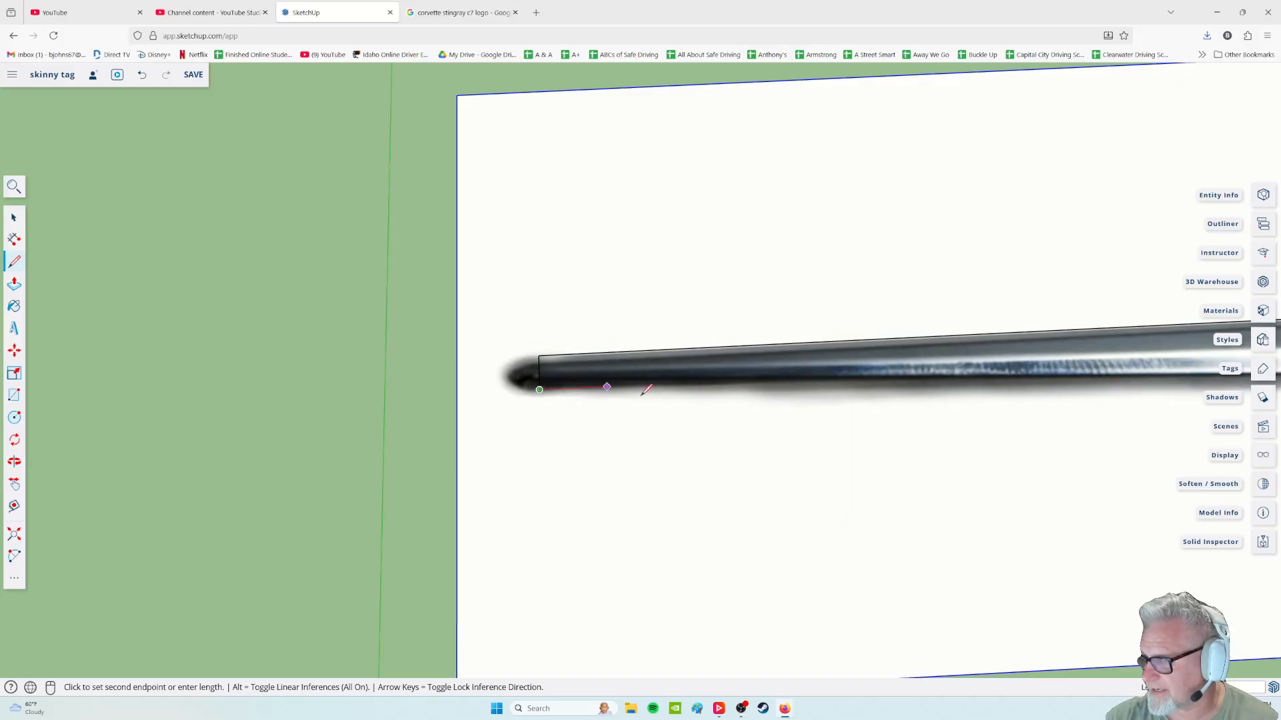
Trace the tail's lower edge back to the wing notch and close the outline at its starting point
shift+middle_drag(954, 365, 374, 278)
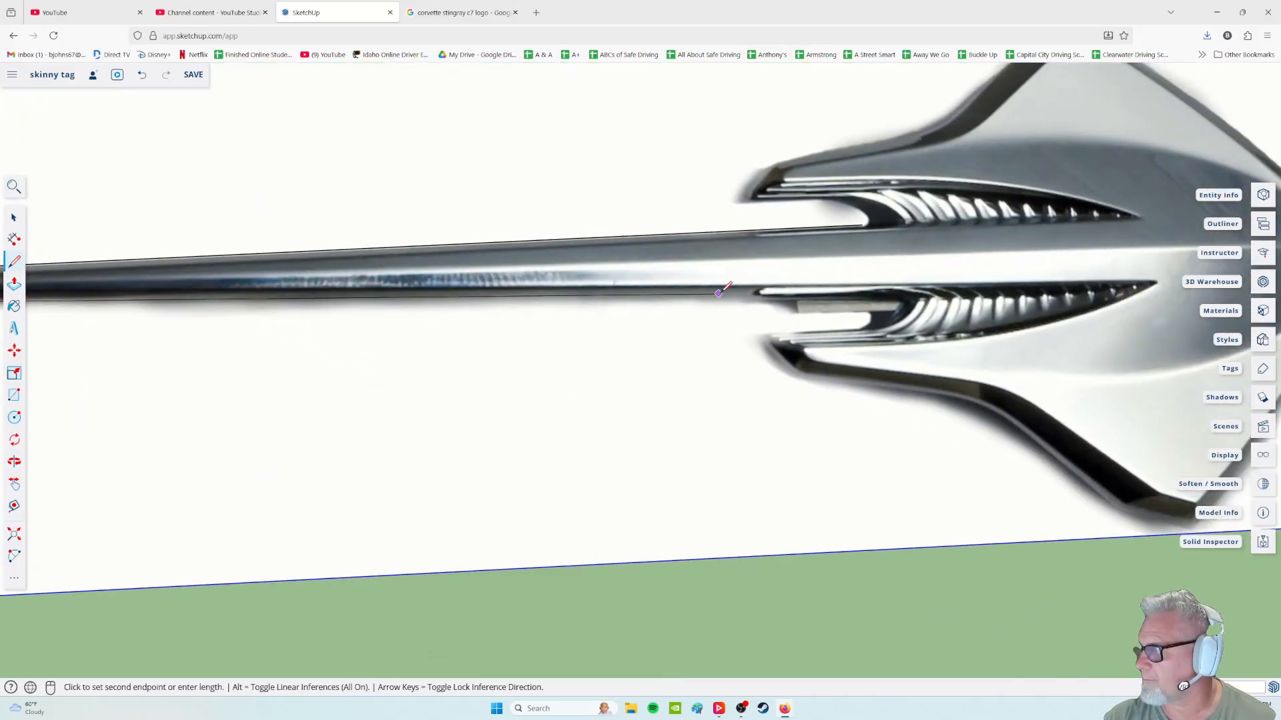
mouse_move(730, 294)
middle_down()
mouse_move(687, 315)
mouse_move(733, 310)
middle_up()
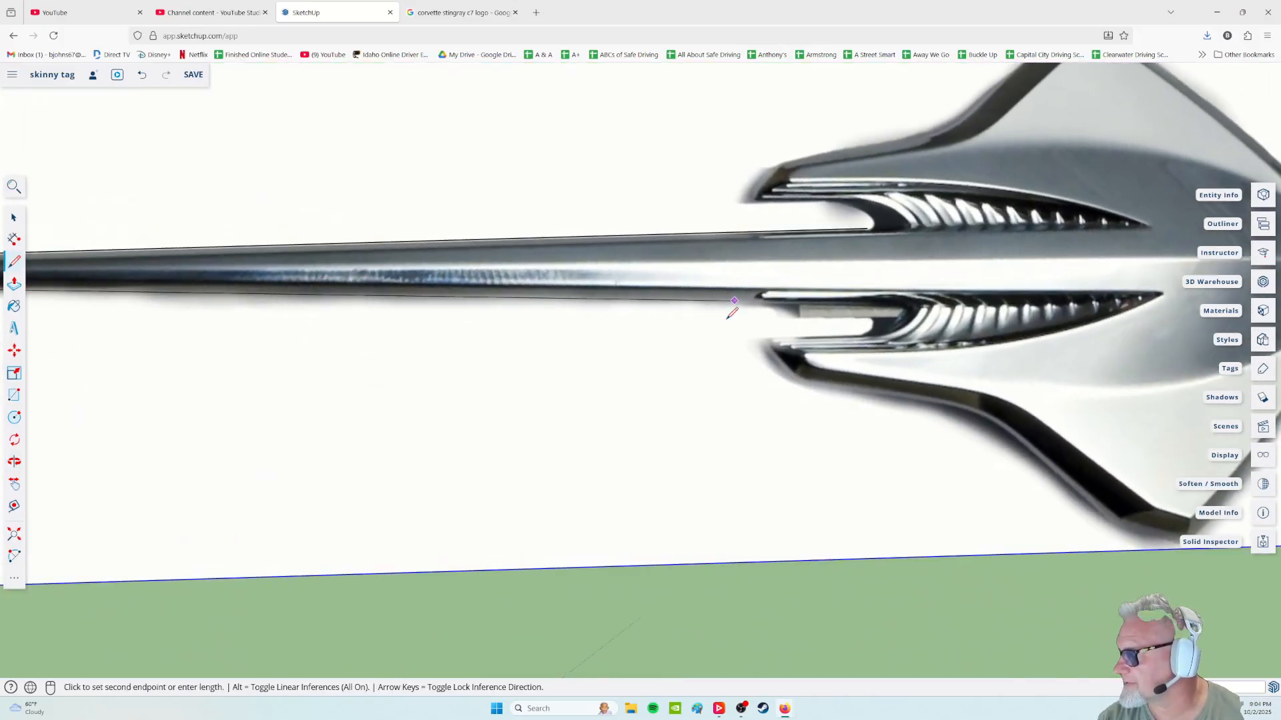
click(874, 298)
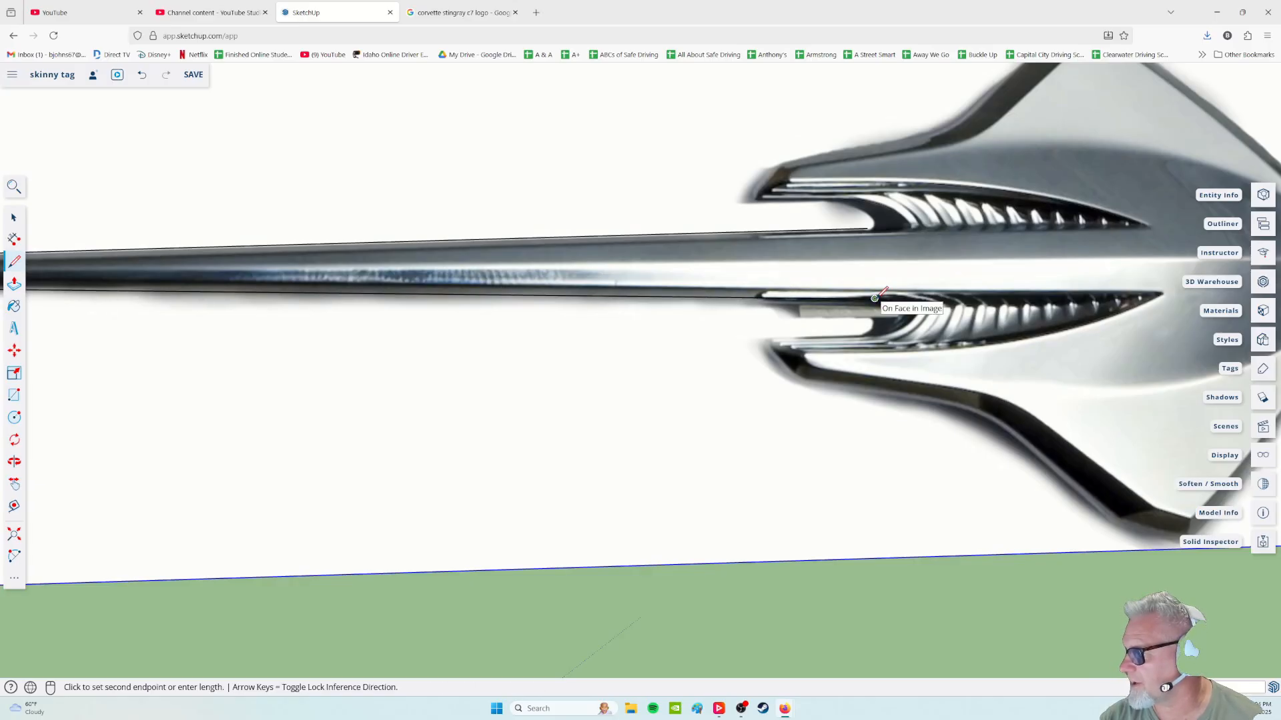
click(868, 228)
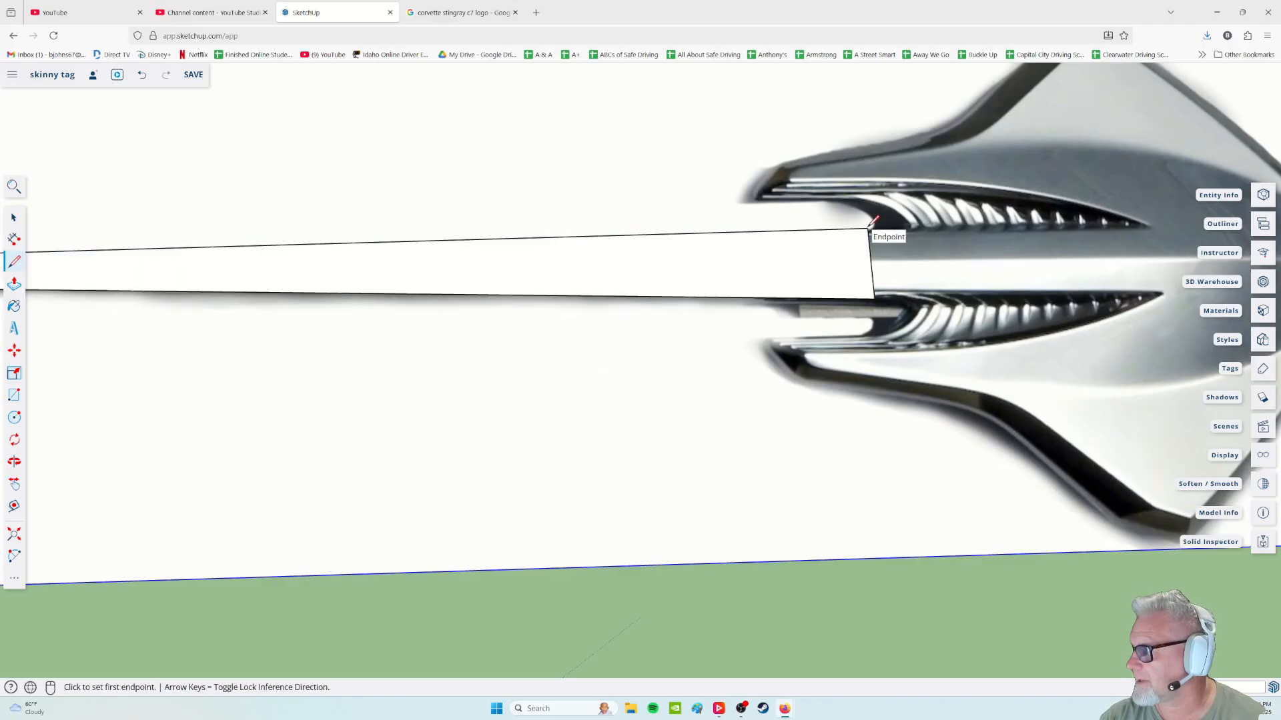
Try to cap the narrow end of the tail with an arc between the outline's two end corners
scroll(821, 392, down, 5)
scroll(502, 373, up, 4)
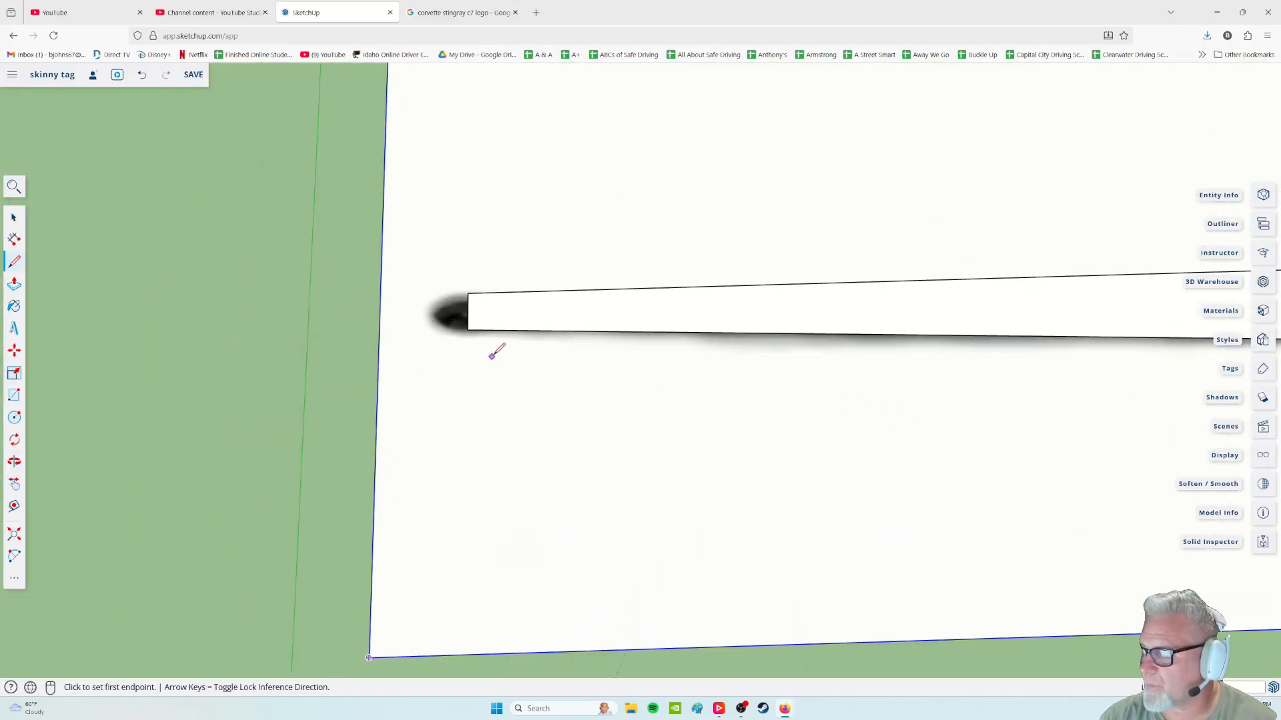
mouse_move(901, 286)
middle_down()
mouse_move(690, 266)
mouse_move(569, 366)
mouse_move(643, 360)
middle_up()
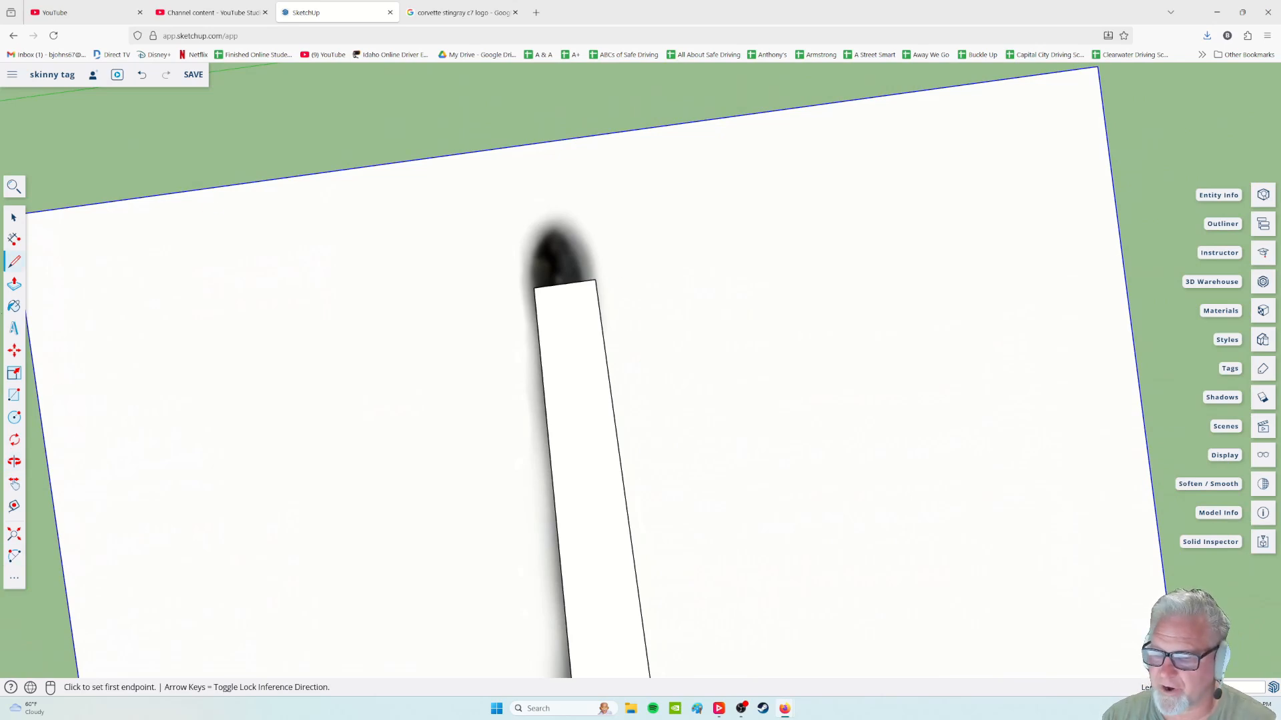
click(15, 555)
click(534, 288)
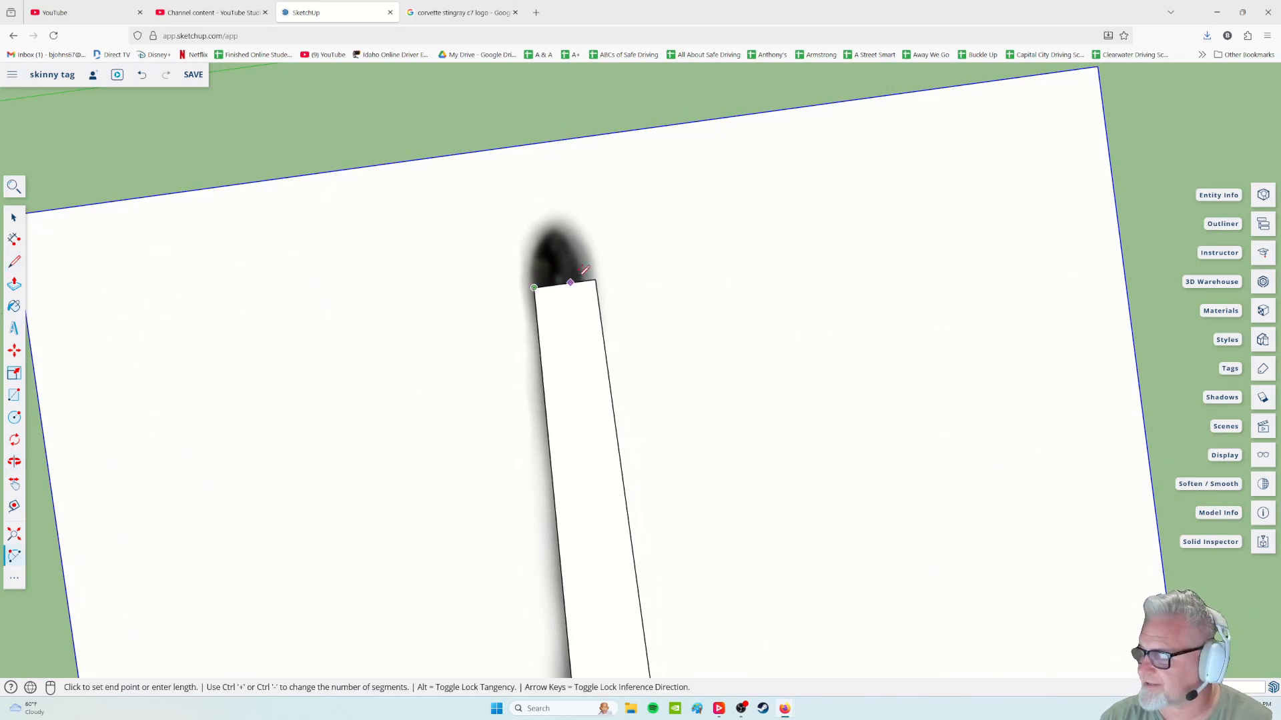
click(596, 279)
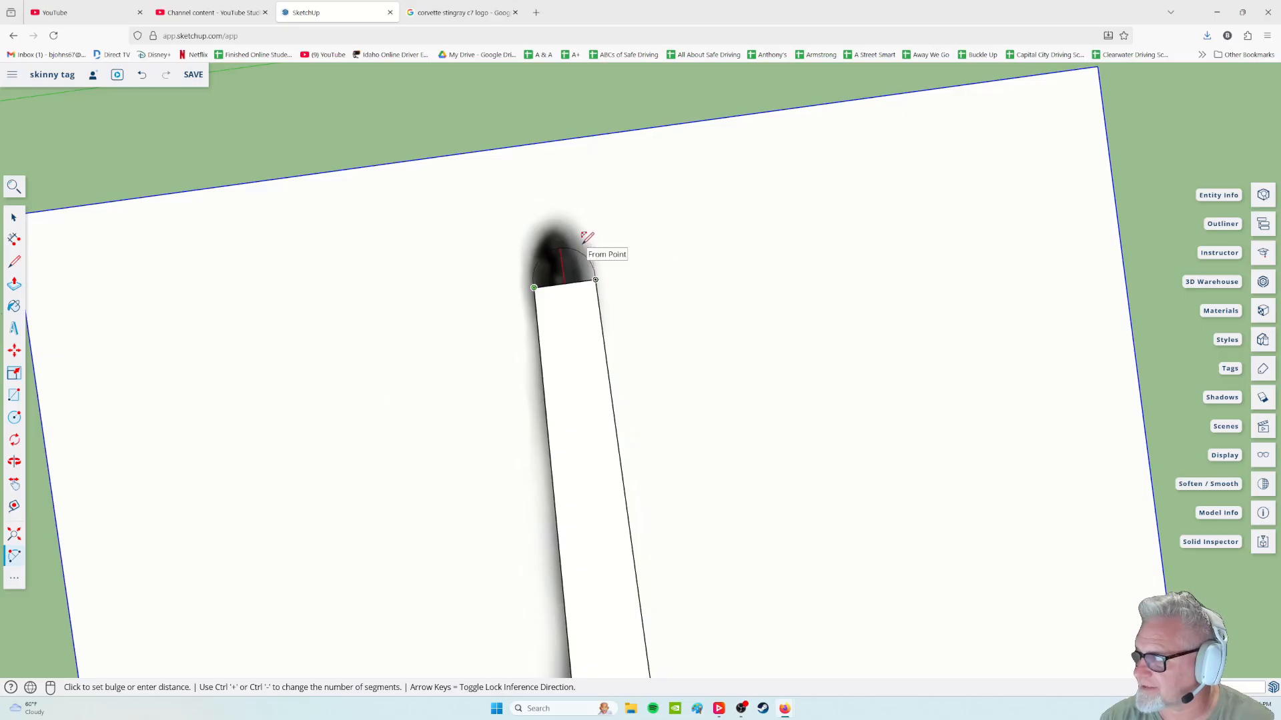
scroll(580, 241, up, 1)
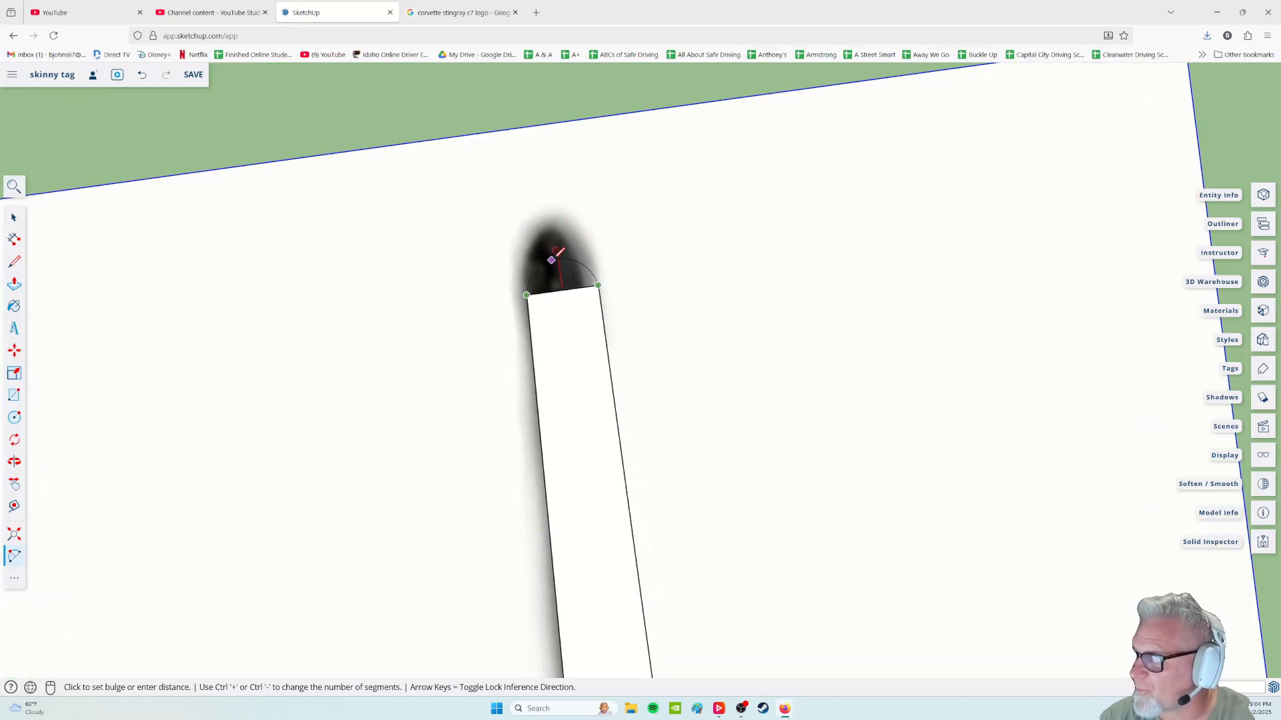
click(561, 262)
scroll(552, 280, up, 1)
Start a line at a corner of the tail's narrow end and turn off length snapping for the model
click(14, 260)
mouse_move(570, 270)
middle_down()
mouse_move(586, 272)
mouse_move(595, 297)
mouse_move(590, 284)
middle_up()
click(509, 288)
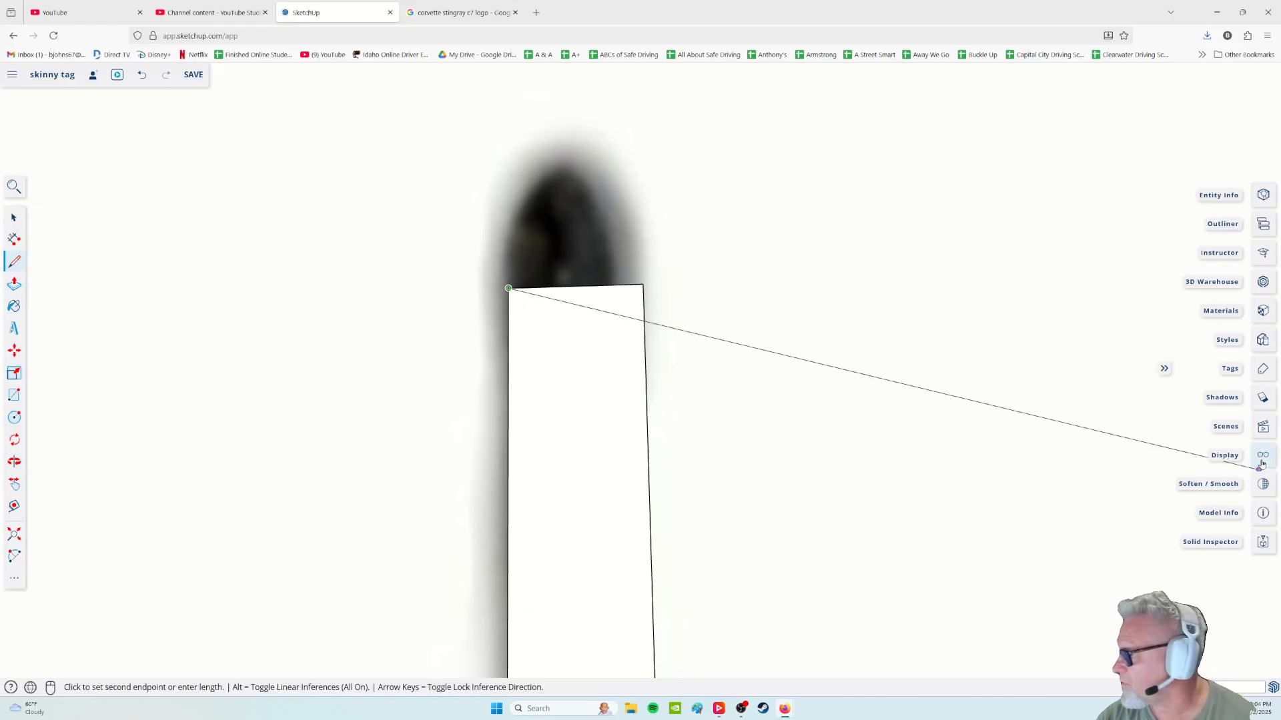
click(1263, 512)
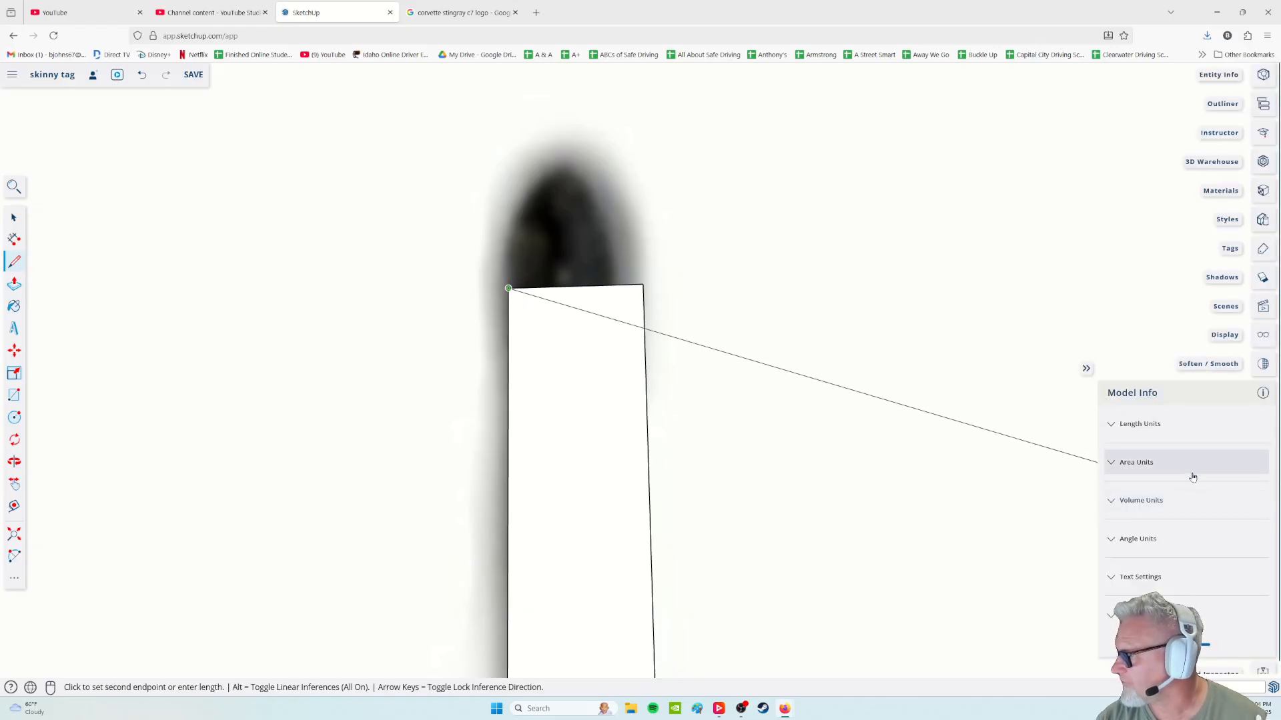
click(1252, 535)
click(1253, 534)
click(1254, 535)
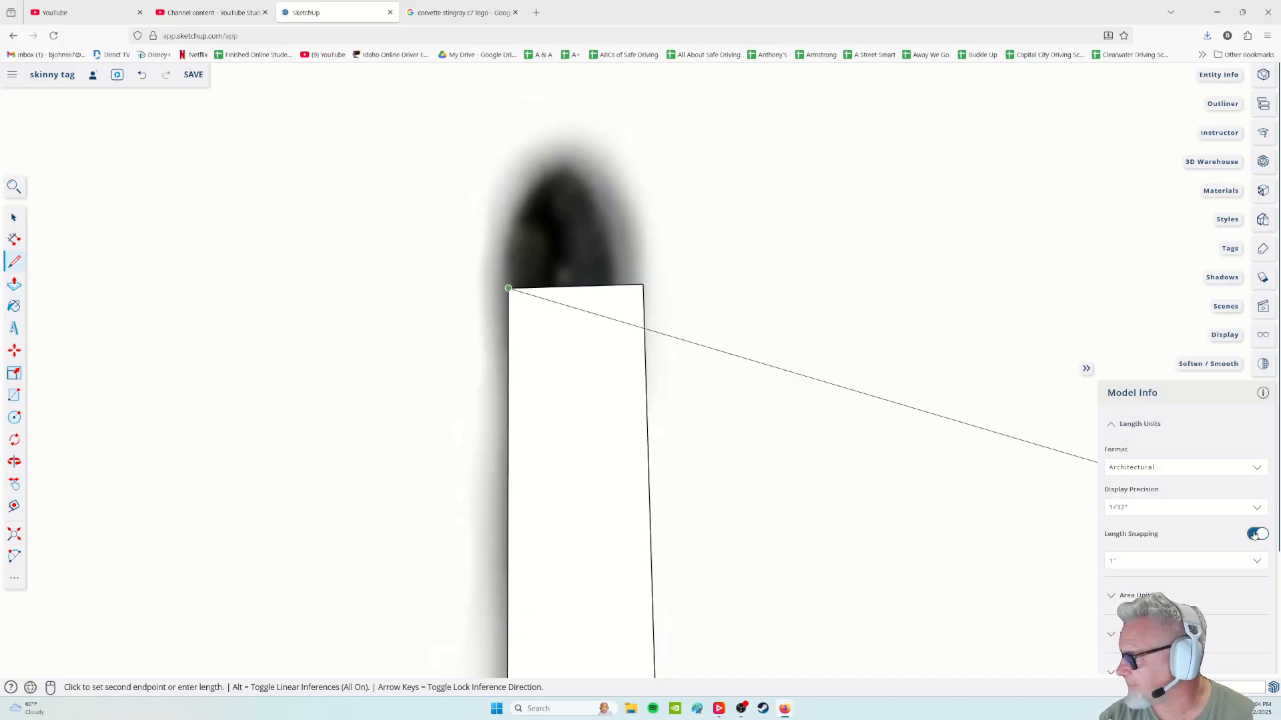
click(1254, 535)
Set the model's angle precision to 0 and turn off angle snapping
scroll(1221, 562, down, 2)
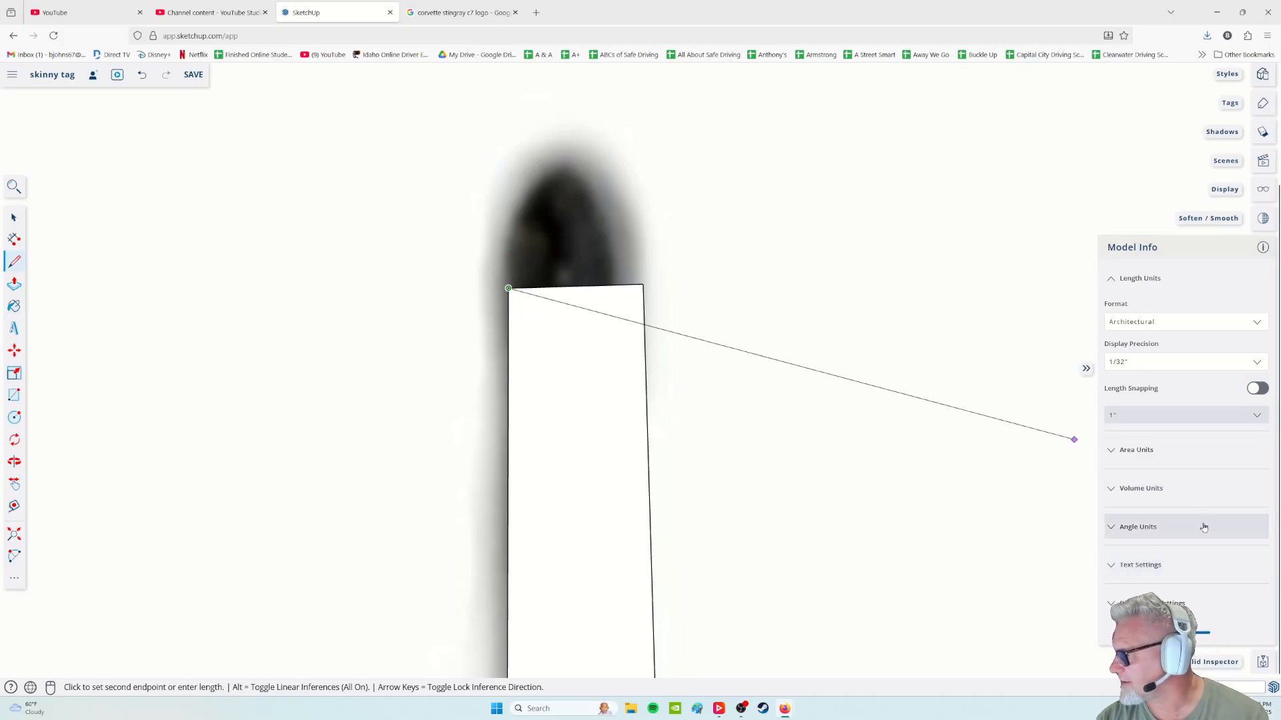
click(1123, 529)
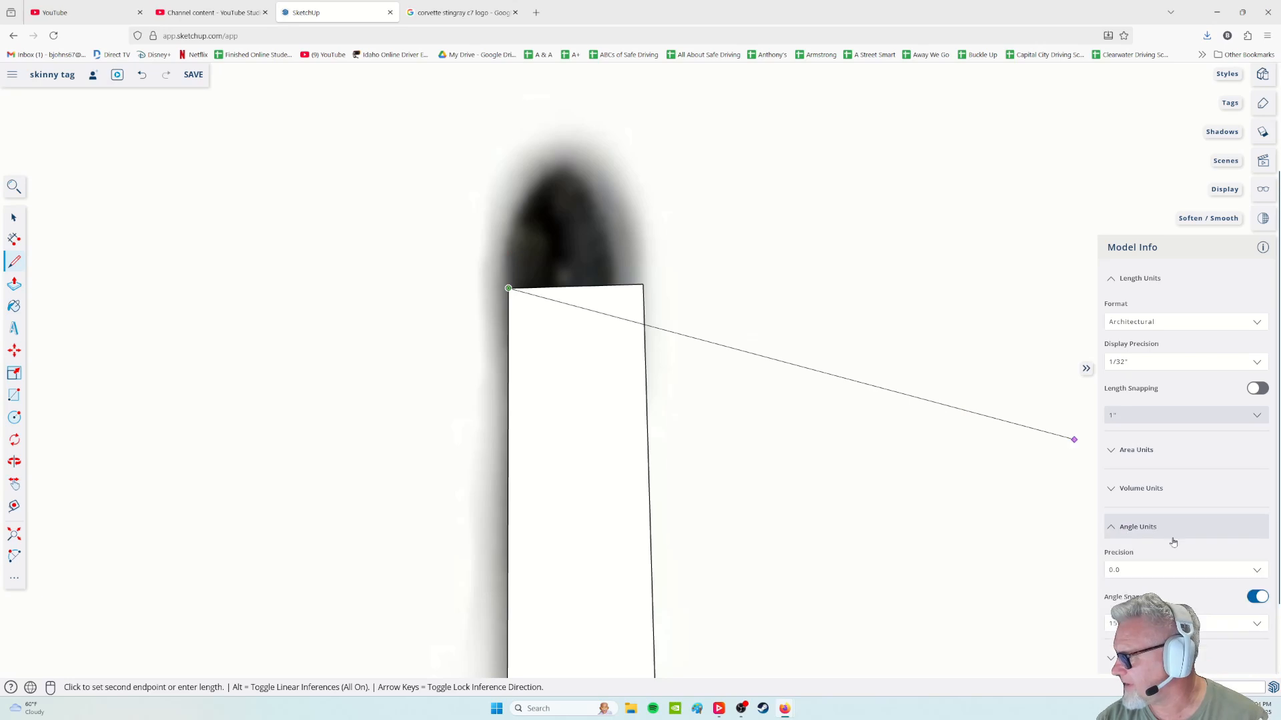
click(1260, 576)
click(1256, 589)
click(1256, 596)
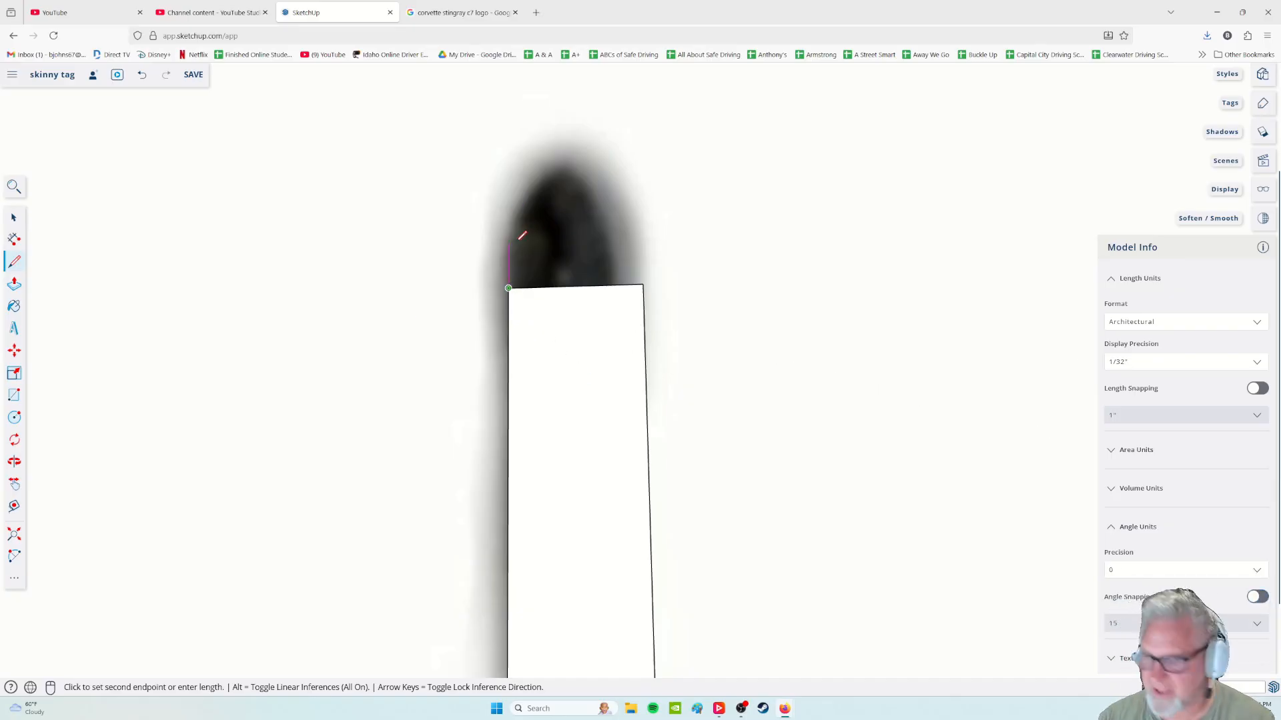
Trace one curved side of the tail's rounded tip with short line segments, stopping just short of the apex
scroll(527, 230, up, 2)
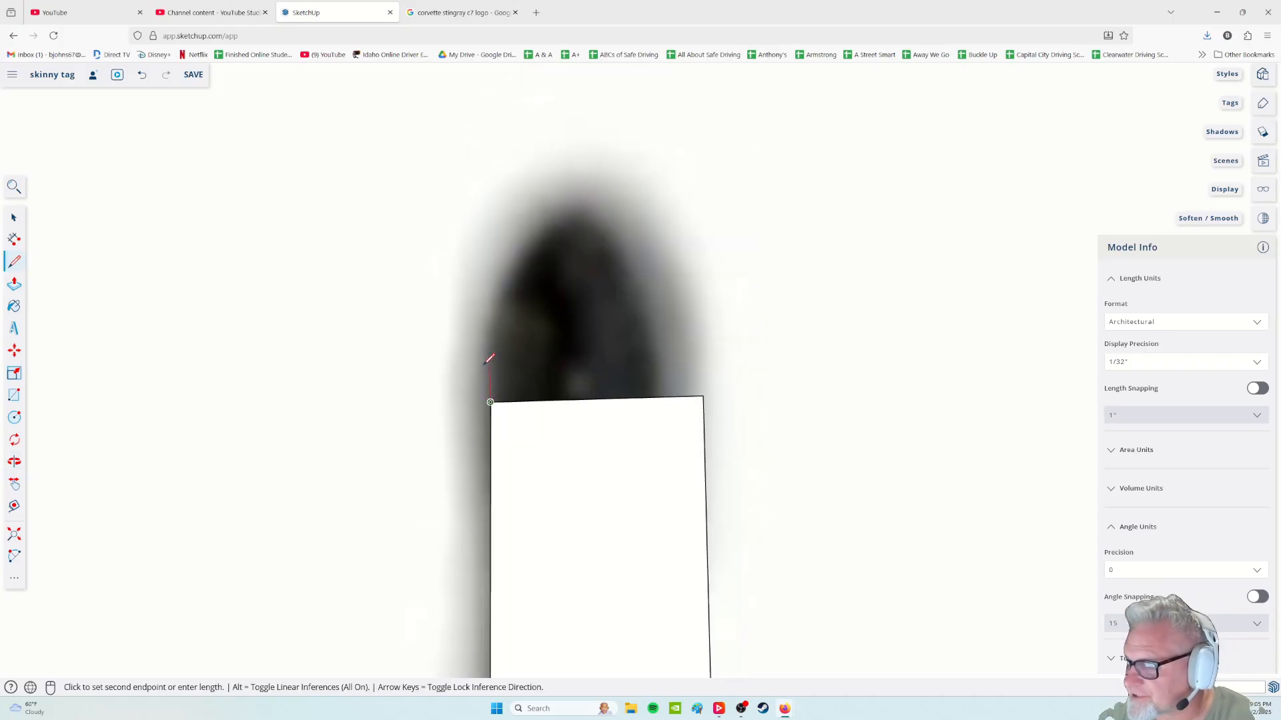
scroll(491, 369, up, 3)
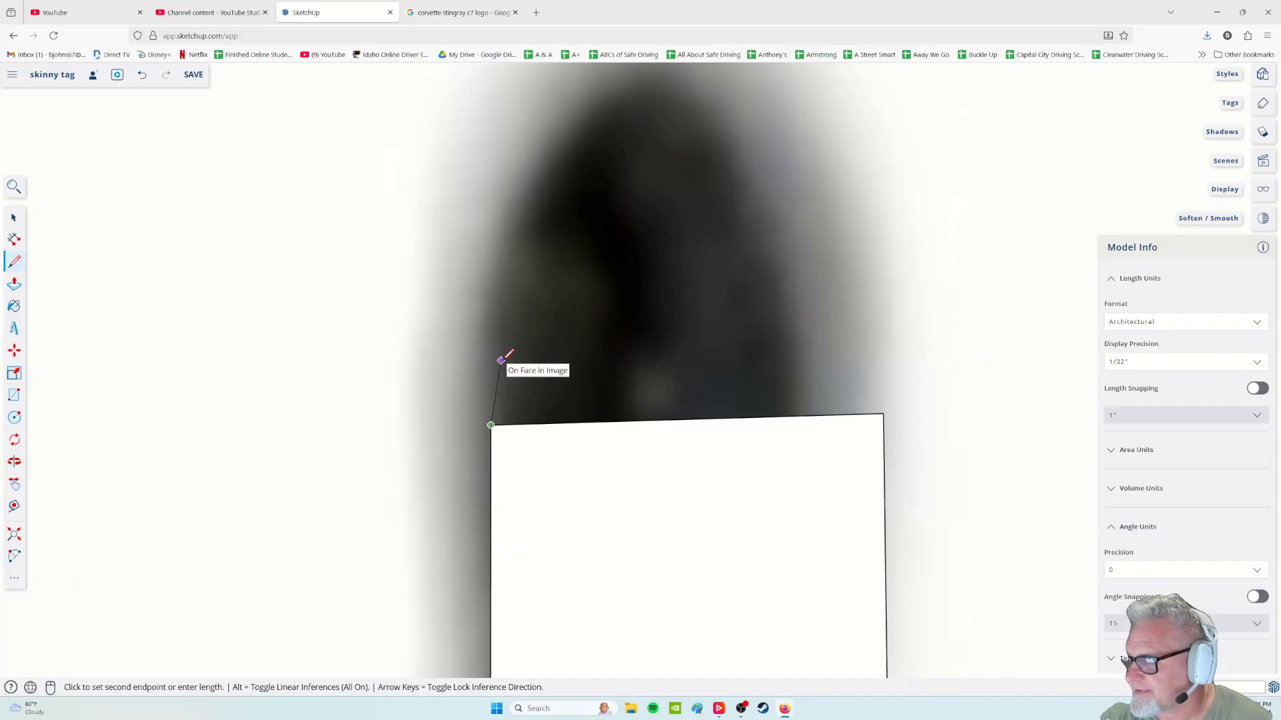
click(504, 356)
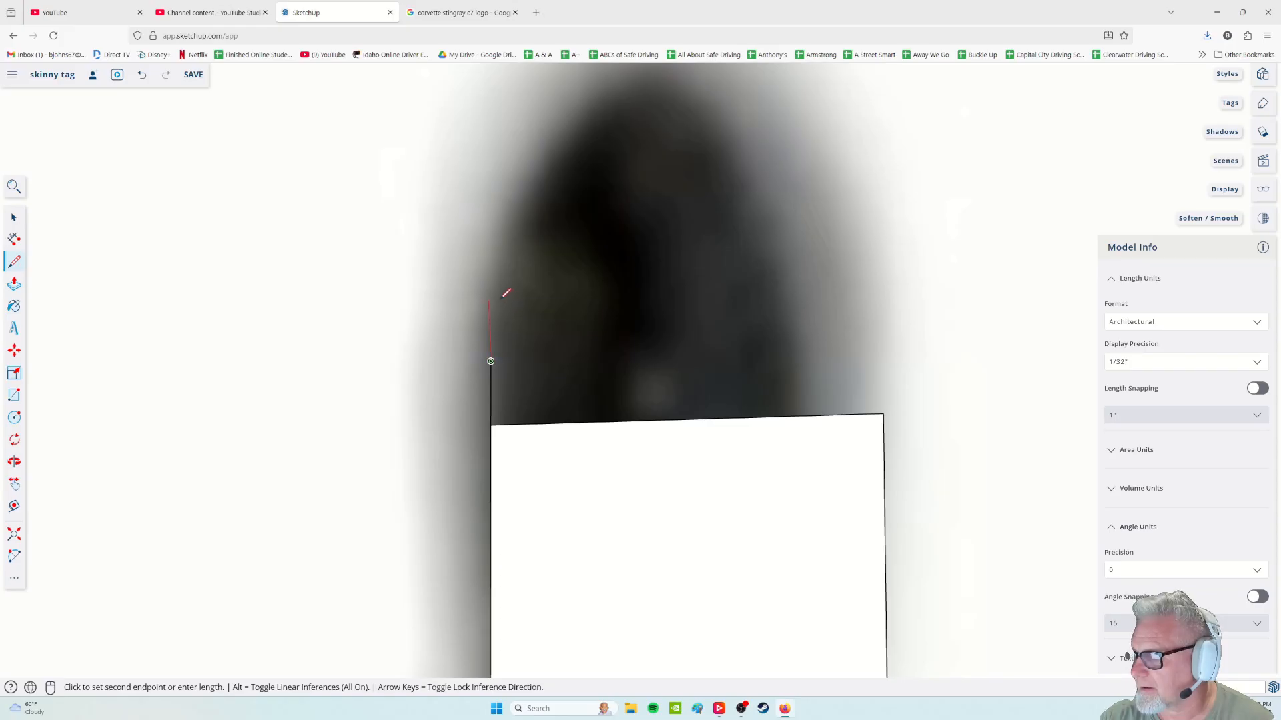
click(501, 295)
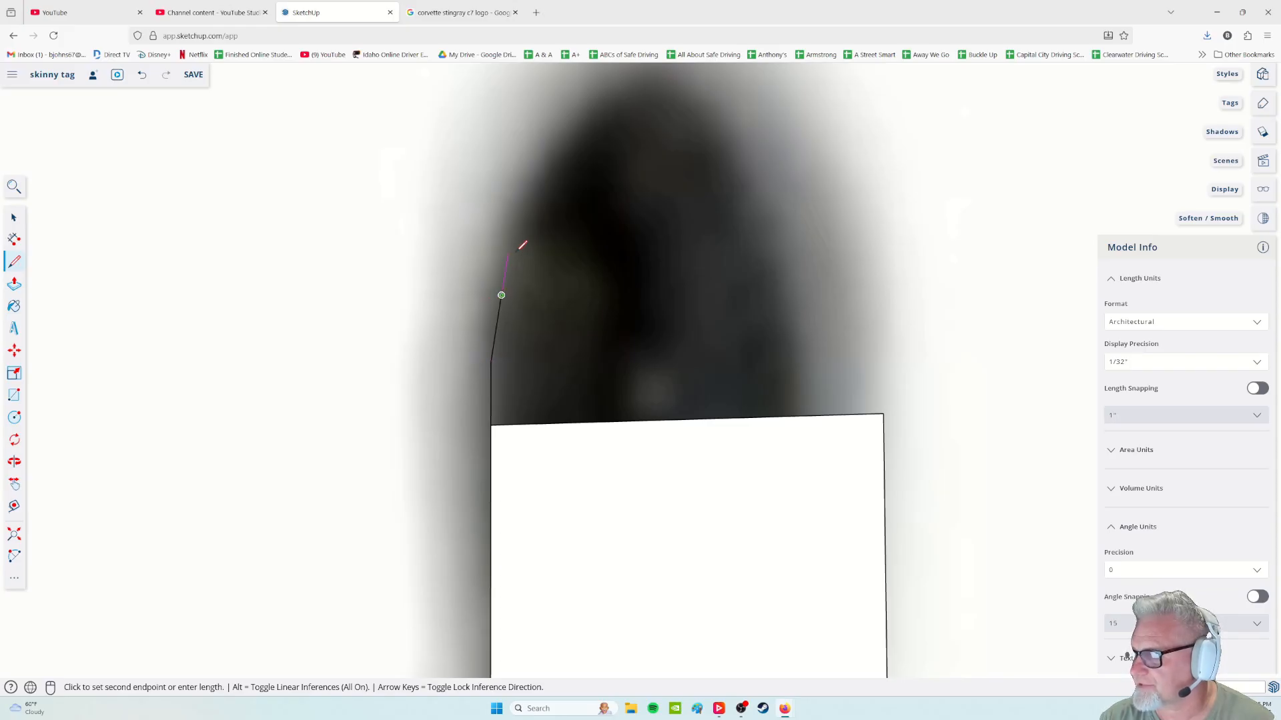
click(517, 240)
click(542, 191)
click(572, 149)
click(607, 115)
shift+middle_drag(645, 202, 643, 304)
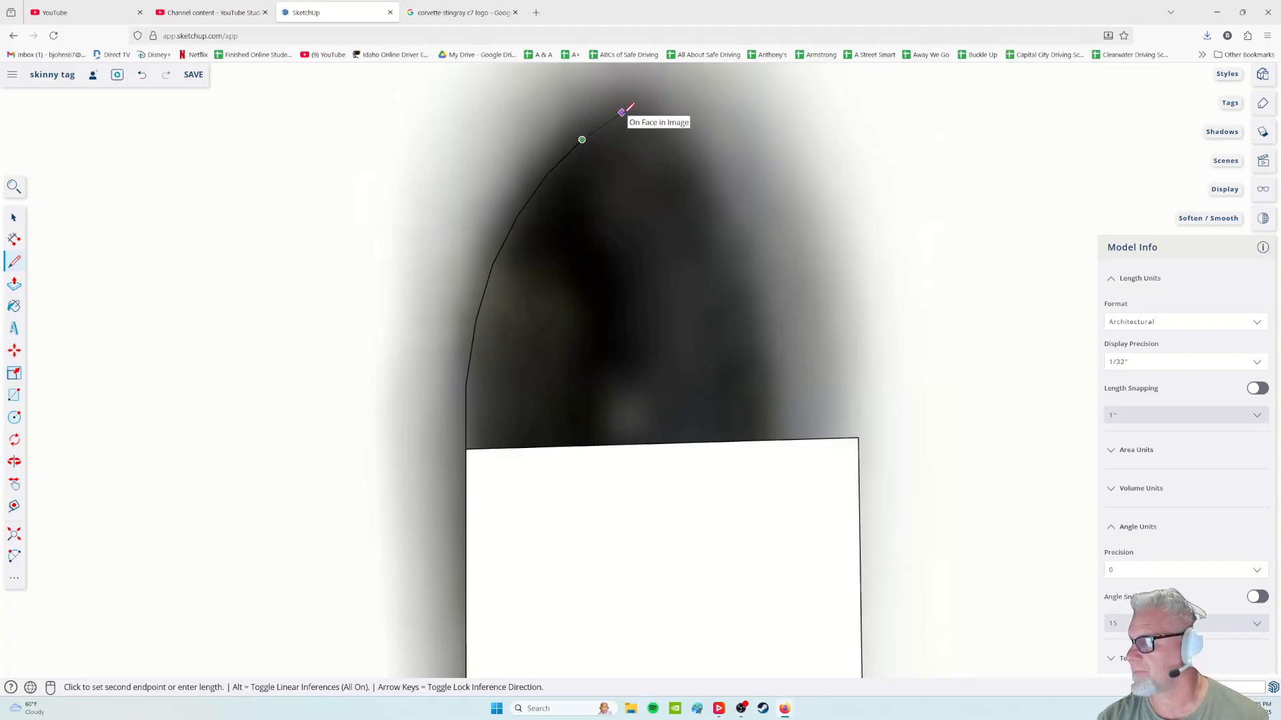
key(Escape)
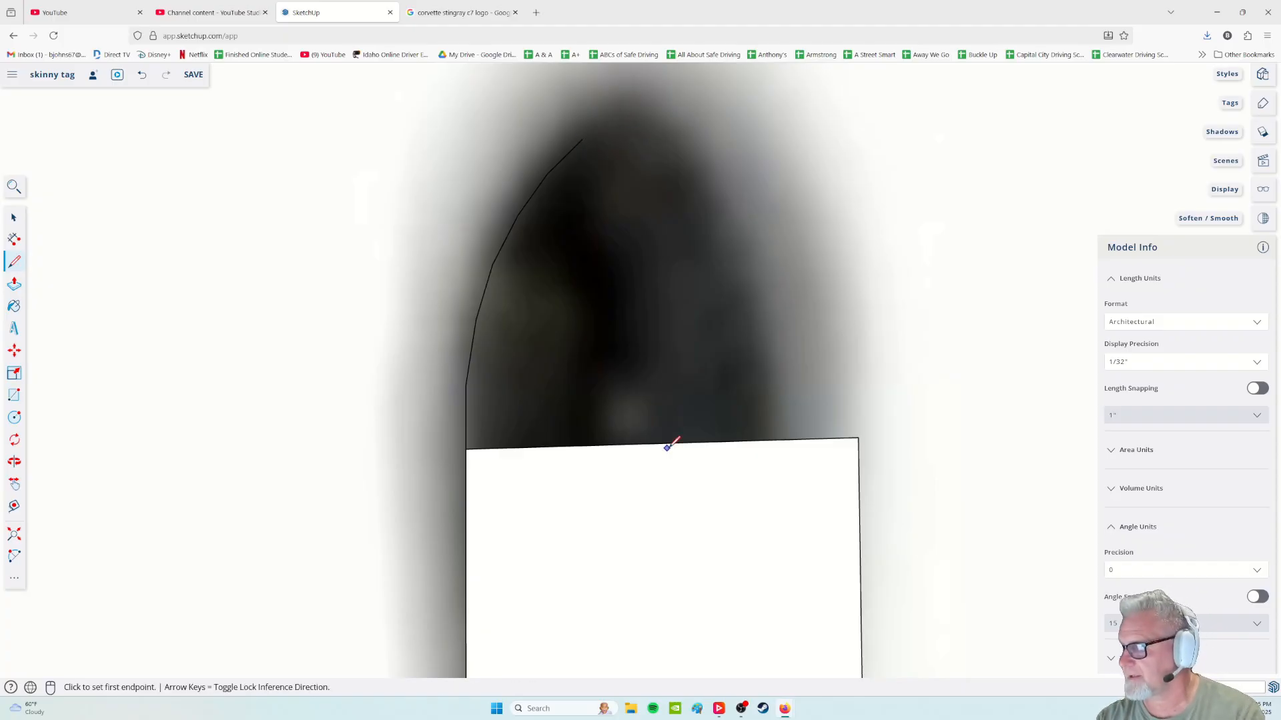
Draw a centerline from the midpoint of the tail's end edge to the tip's apex and connect the traced curve to it
click(662, 443)
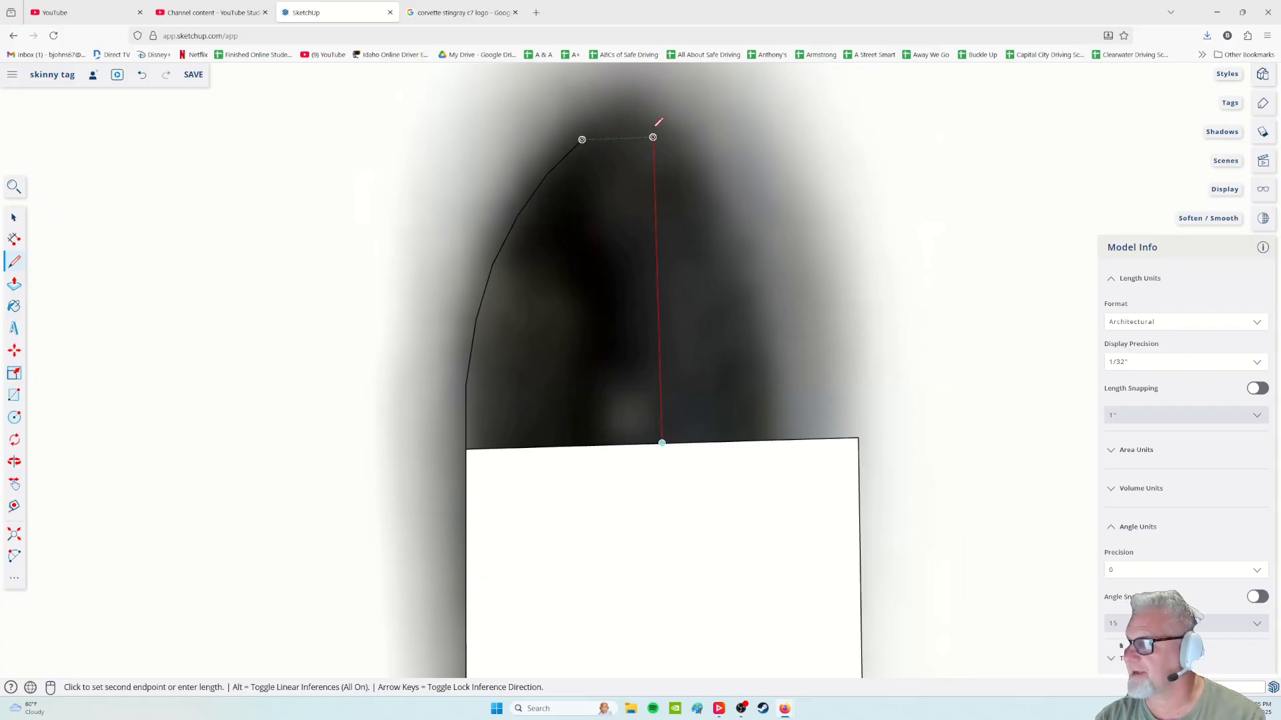
click(652, 94)
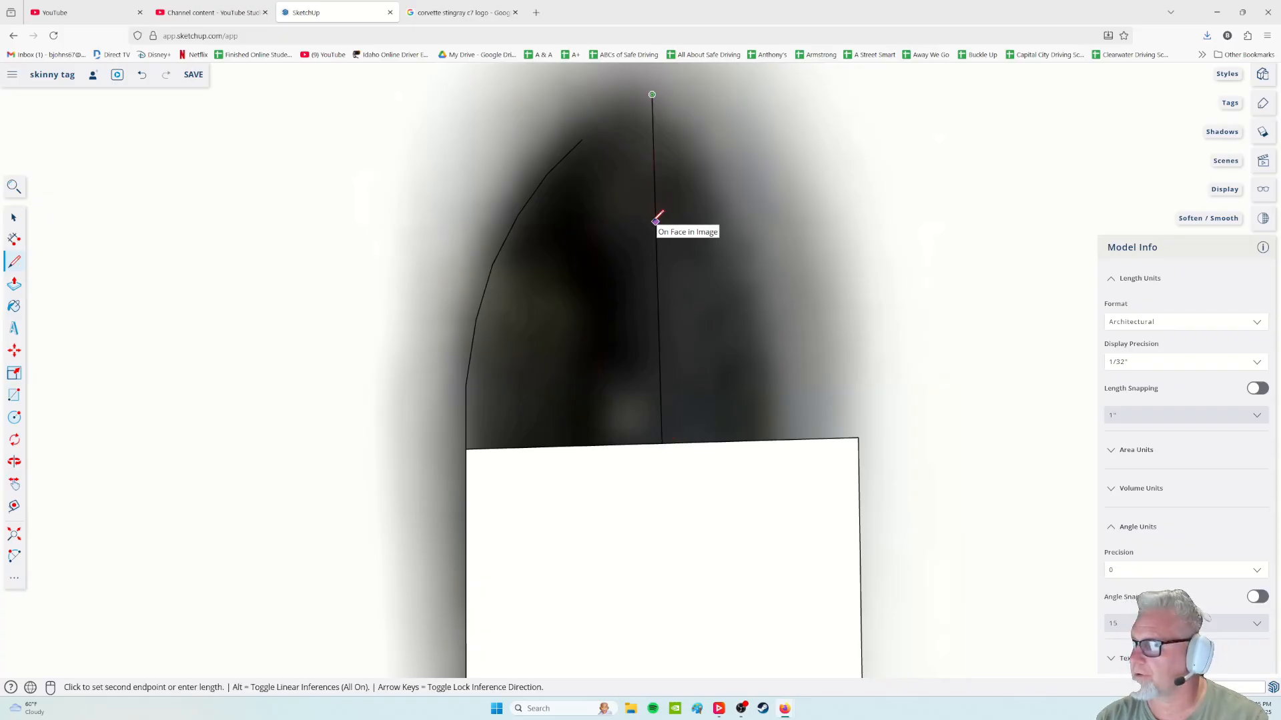
key(Escape)
click(582, 140)
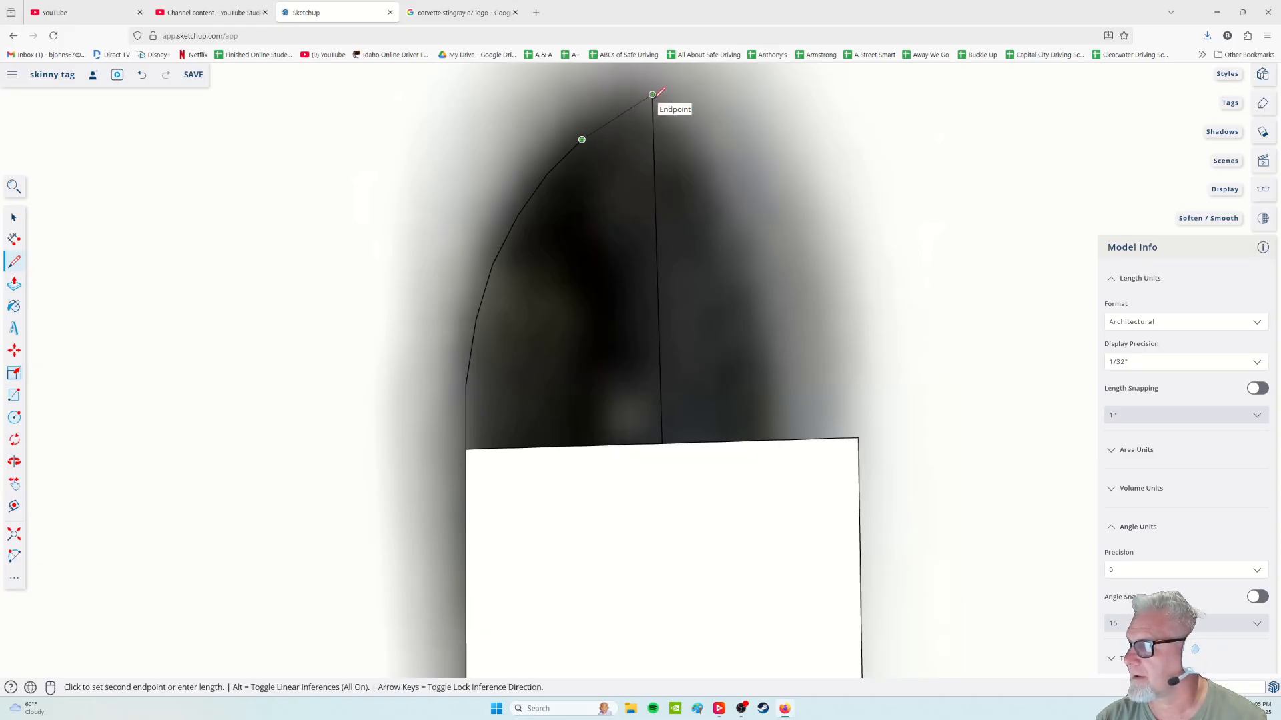
click(652, 94)
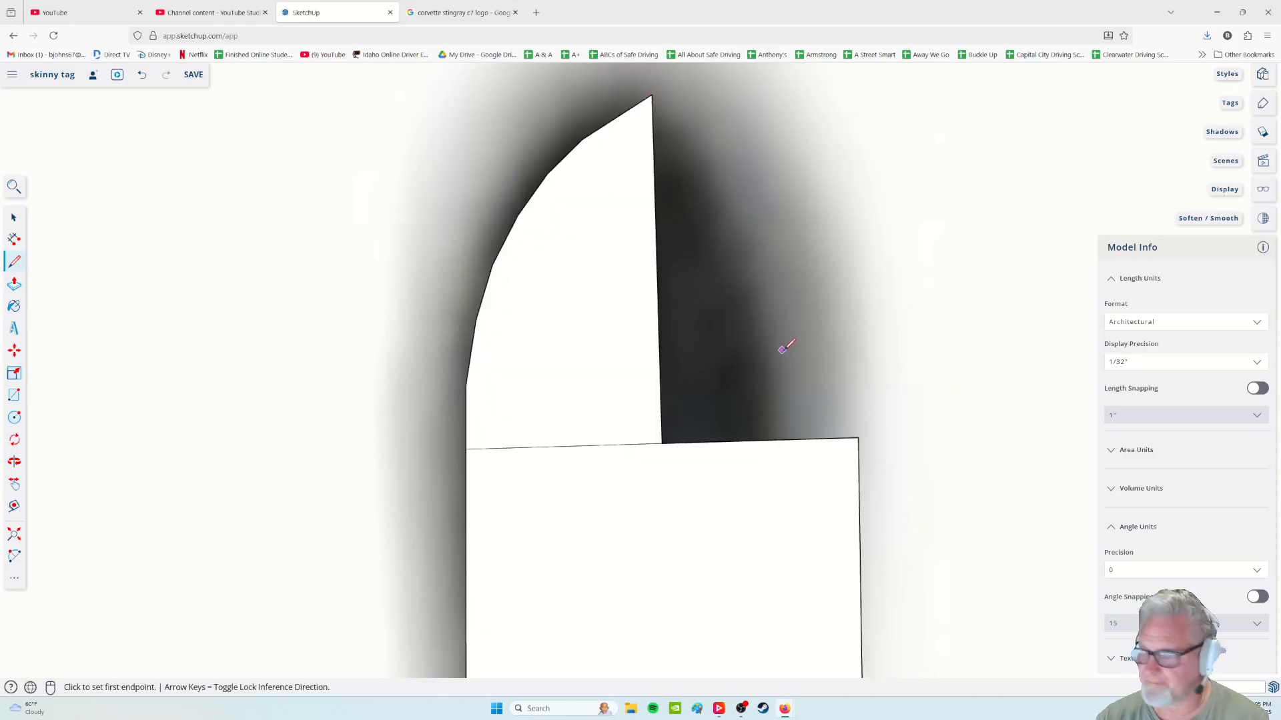
Select the curved outline of the half tip and save the model
middle_drag(786, 348, 675, 372)
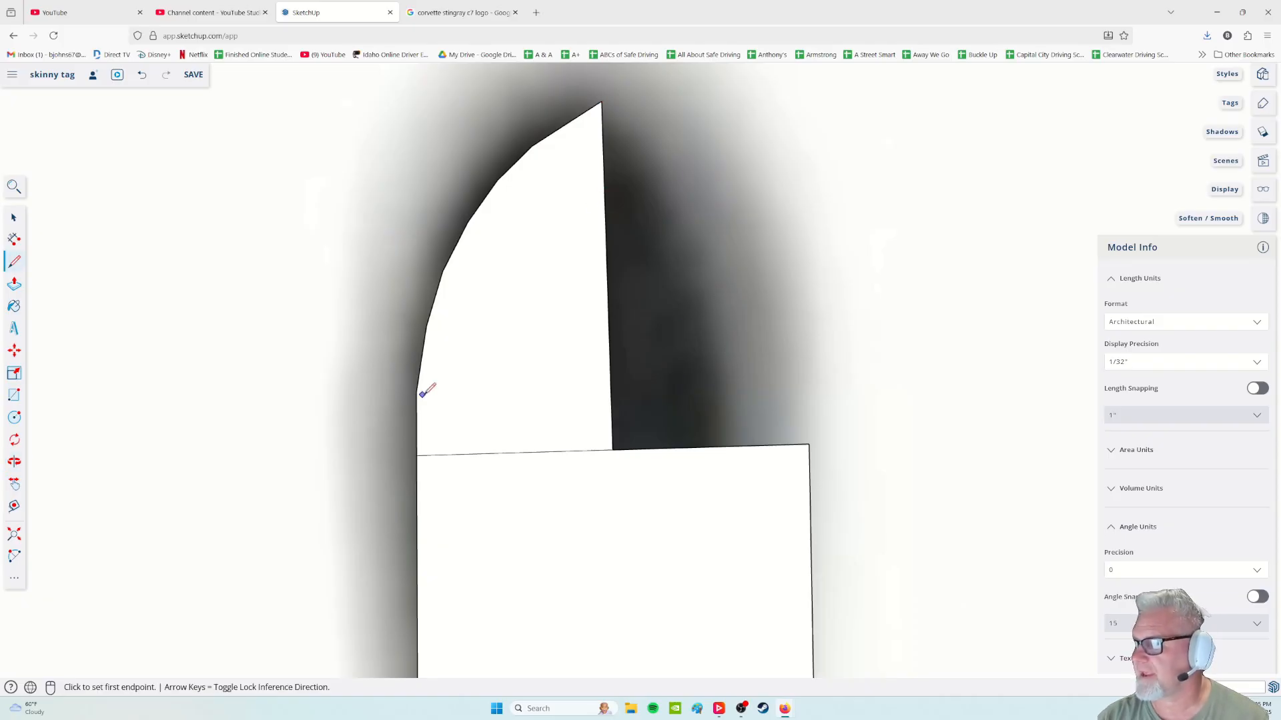
click(14, 217)
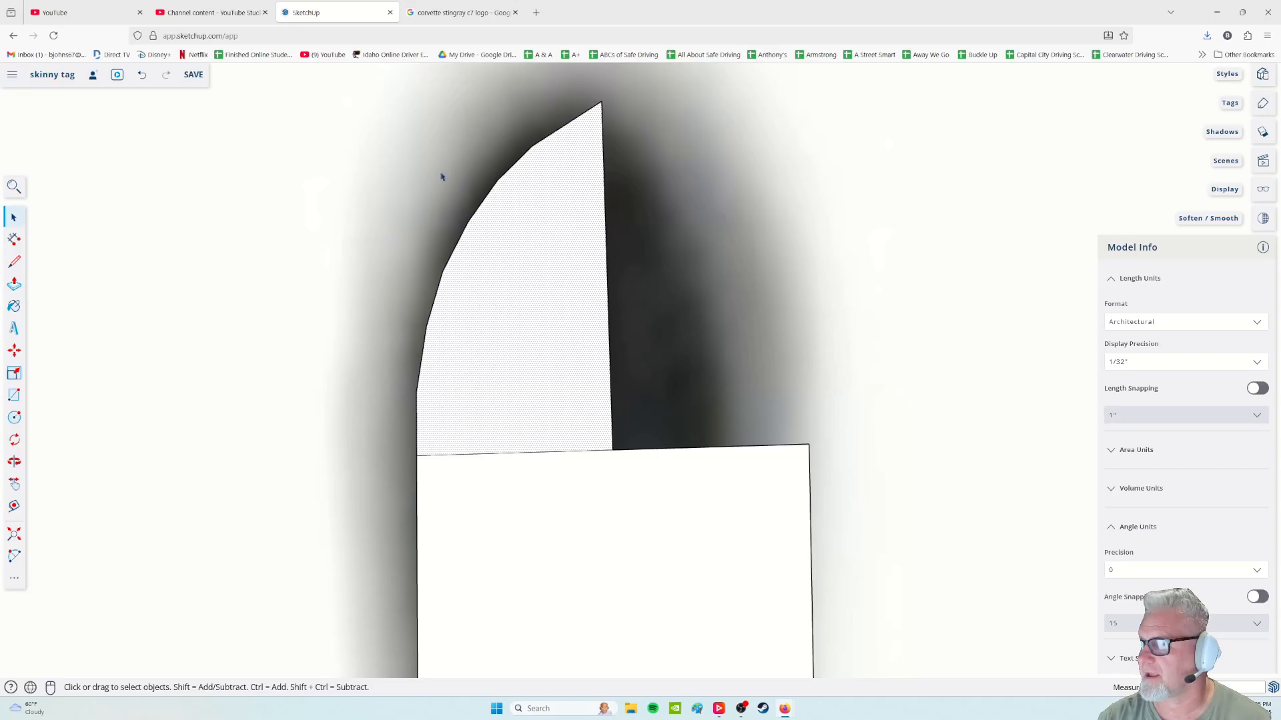
drag(349, 75, 642, 438)
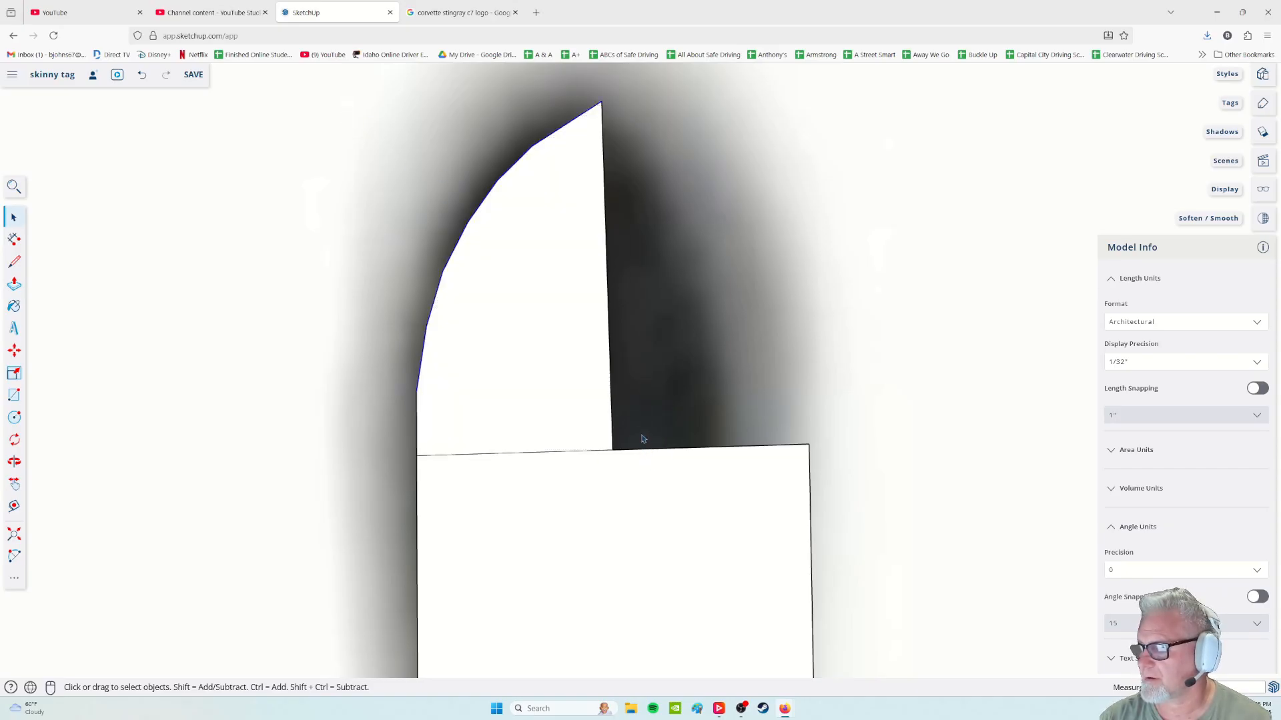
middle_drag(635, 429, 520, 311)
scroll(700, 343, up, 2)
key(ctrl+s)
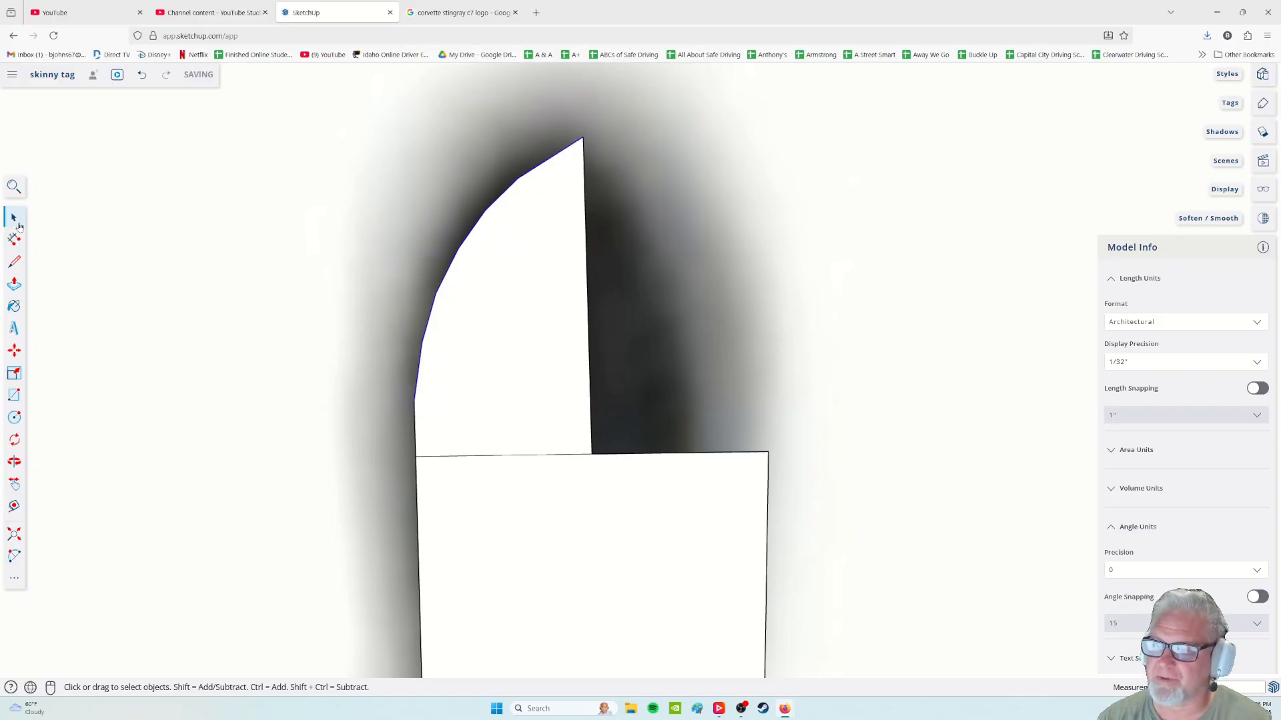
Select the whole half-tip face with its bounding edges and make it a group
drag(652, 470, 492, 377)
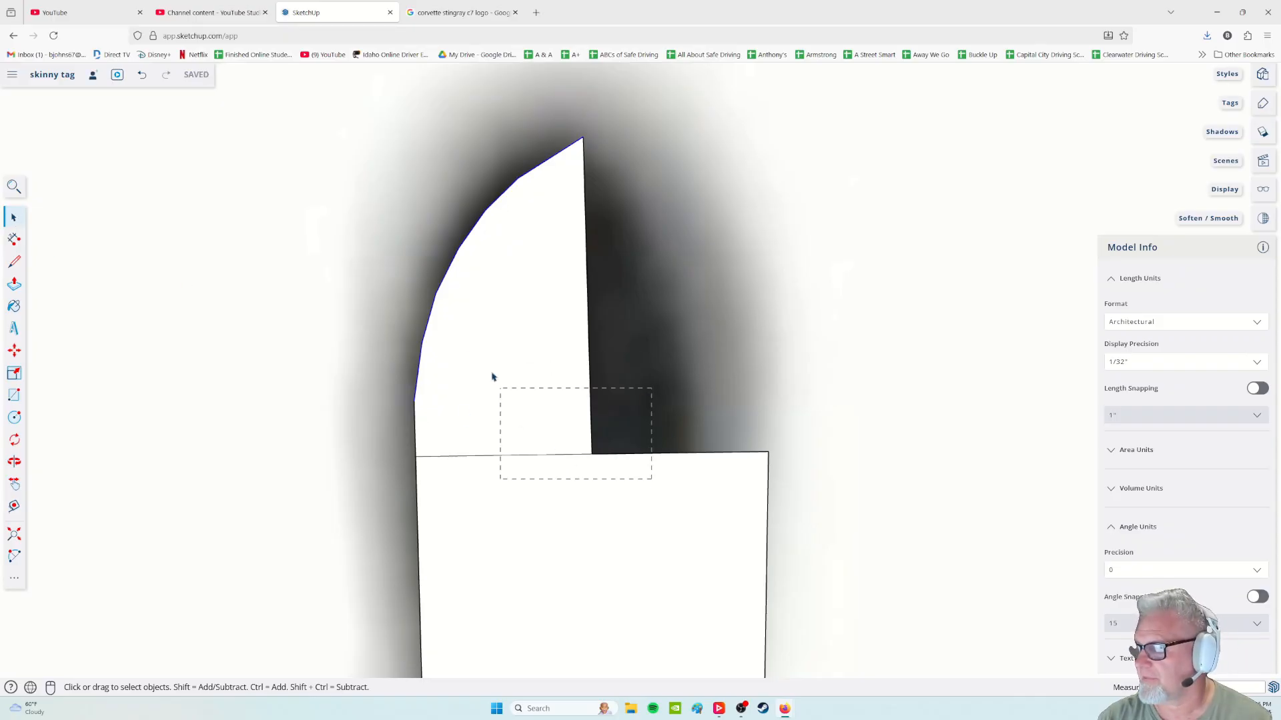
drag(387, 80, 649, 462)
click(666, 329)
right_click(542, 340)
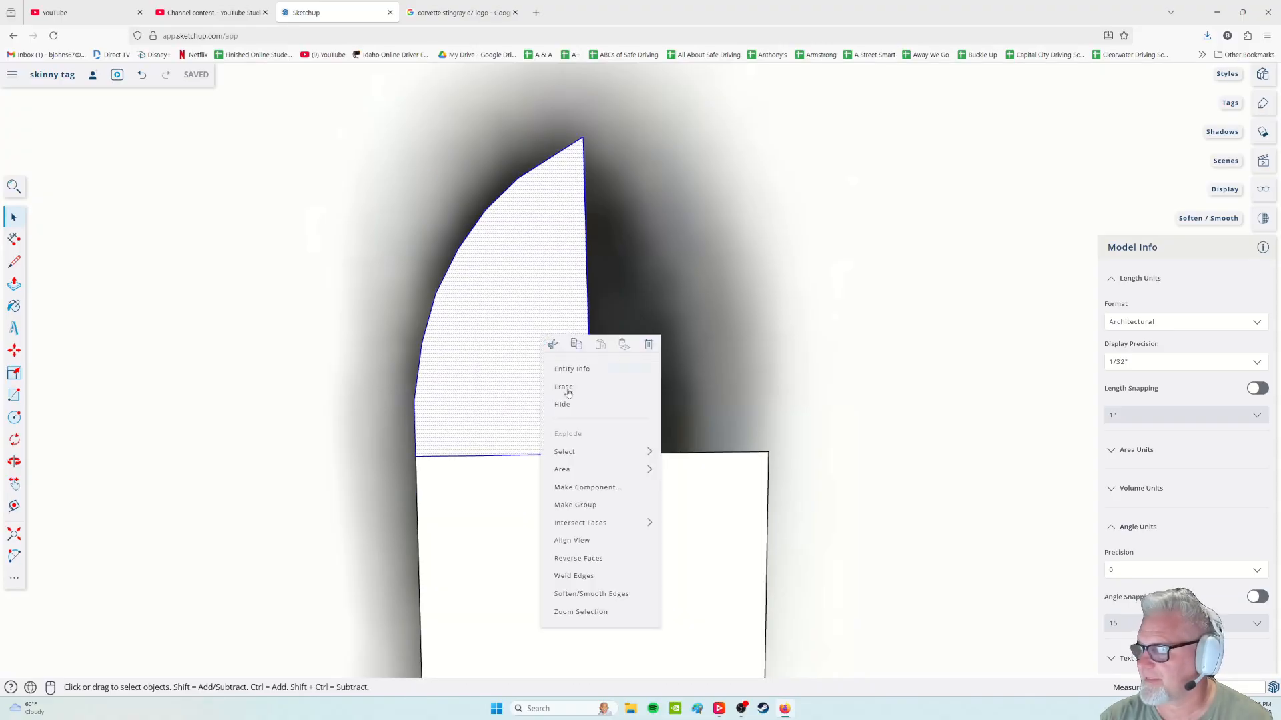
click(578, 505)
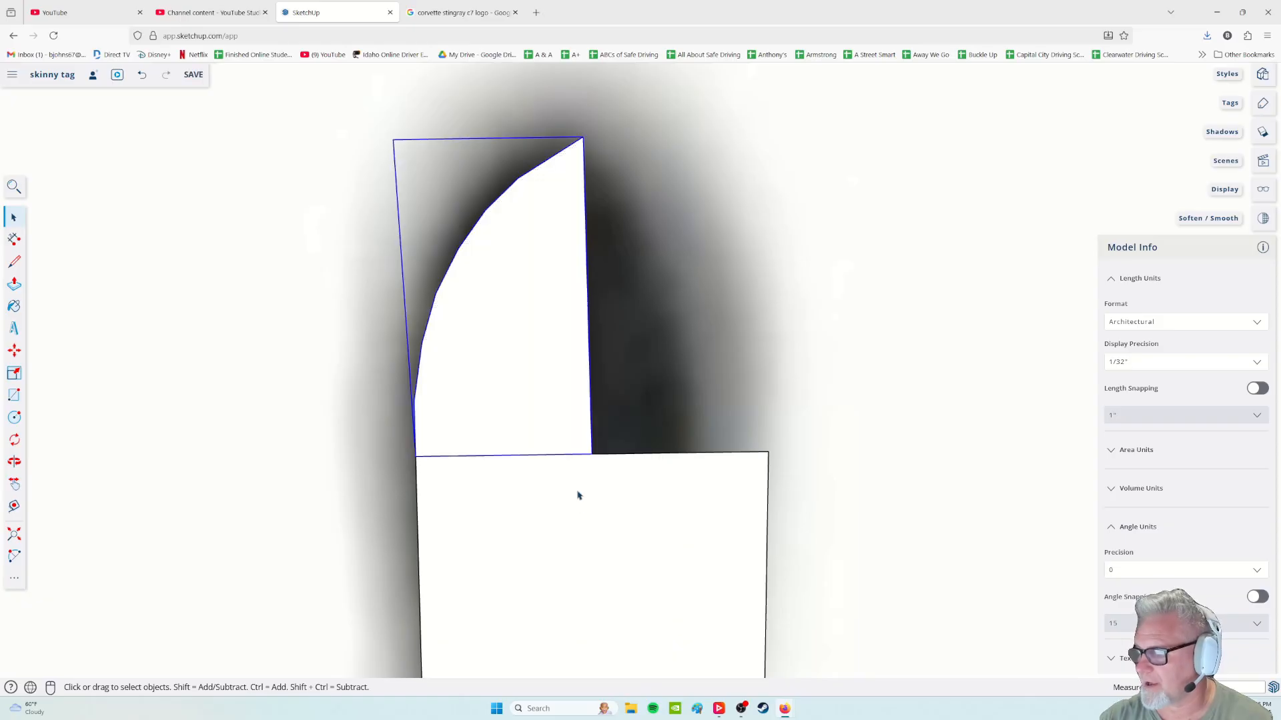
Try to flip the half-tip group side to side across the green plane, and undo the flip and the grouping
right_click(501, 342)
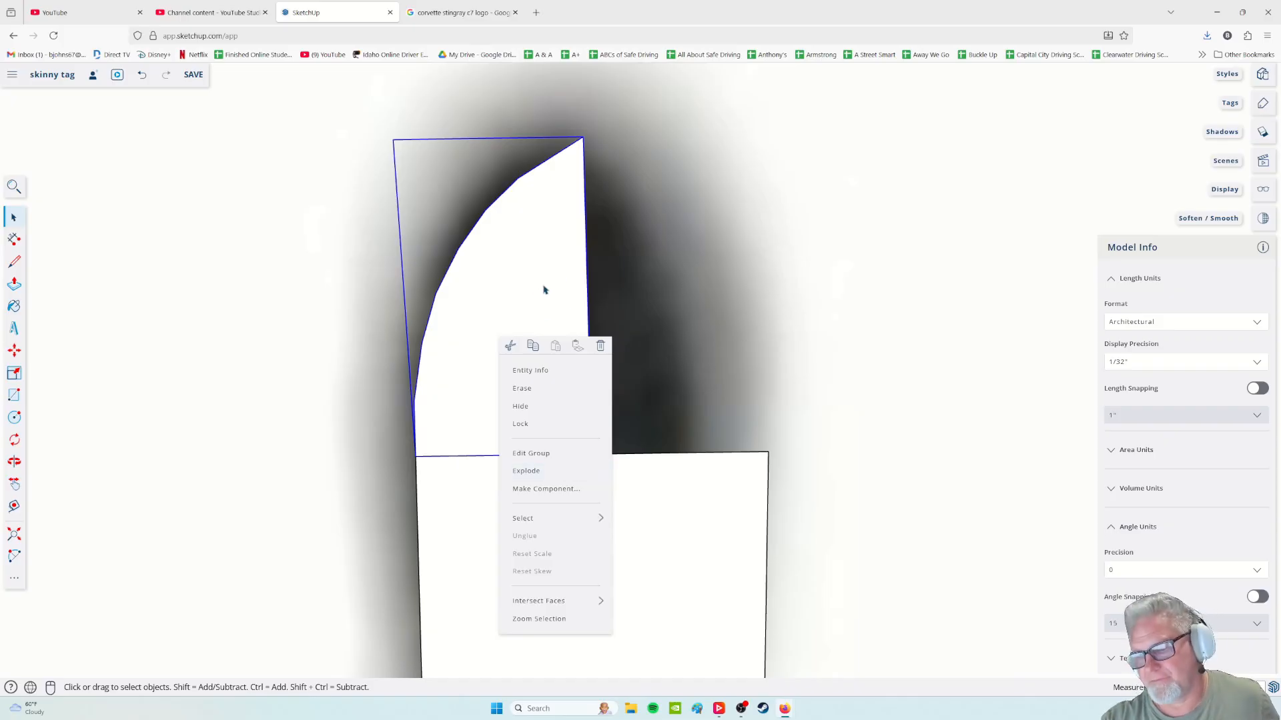
click(14, 578)
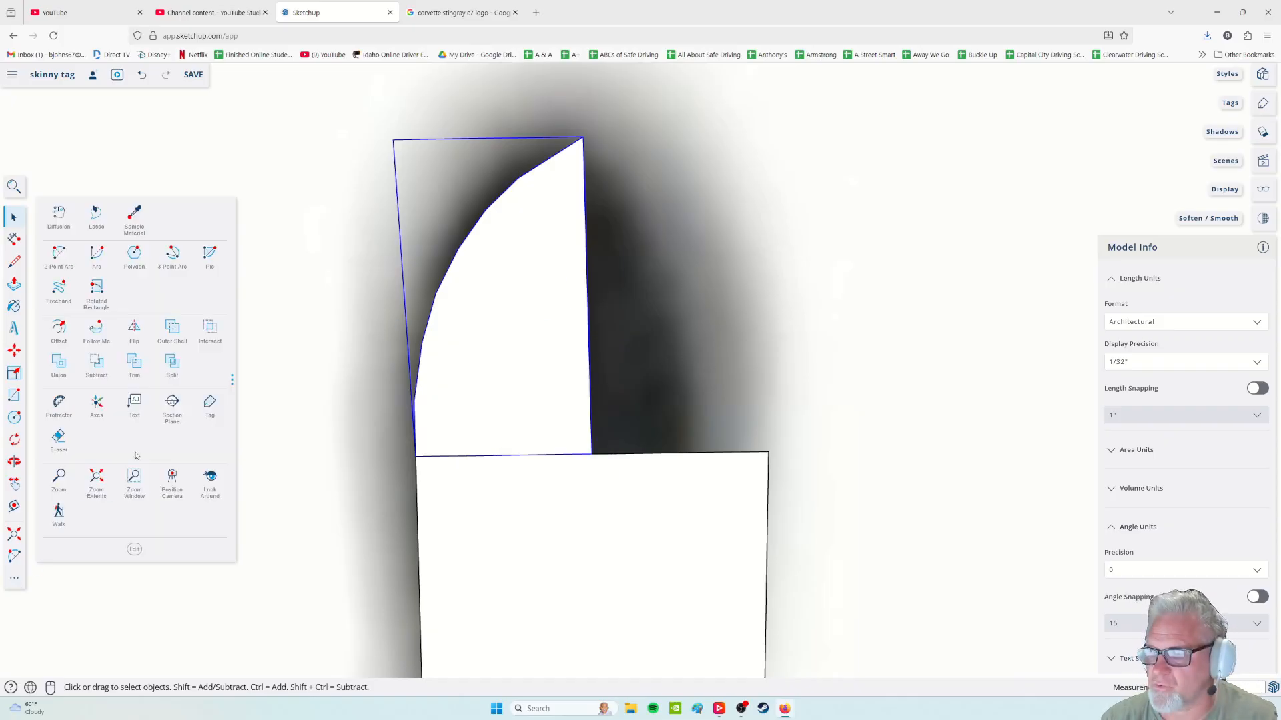
click(134, 328)
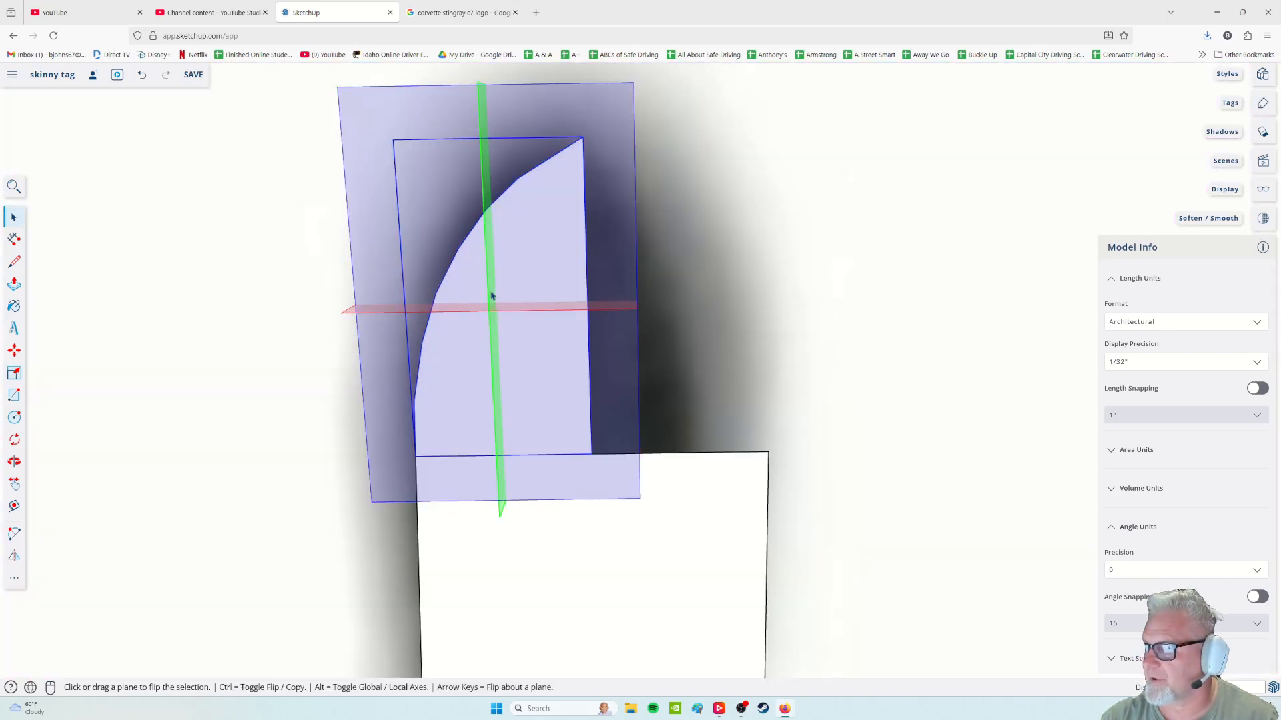
click(491, 296)
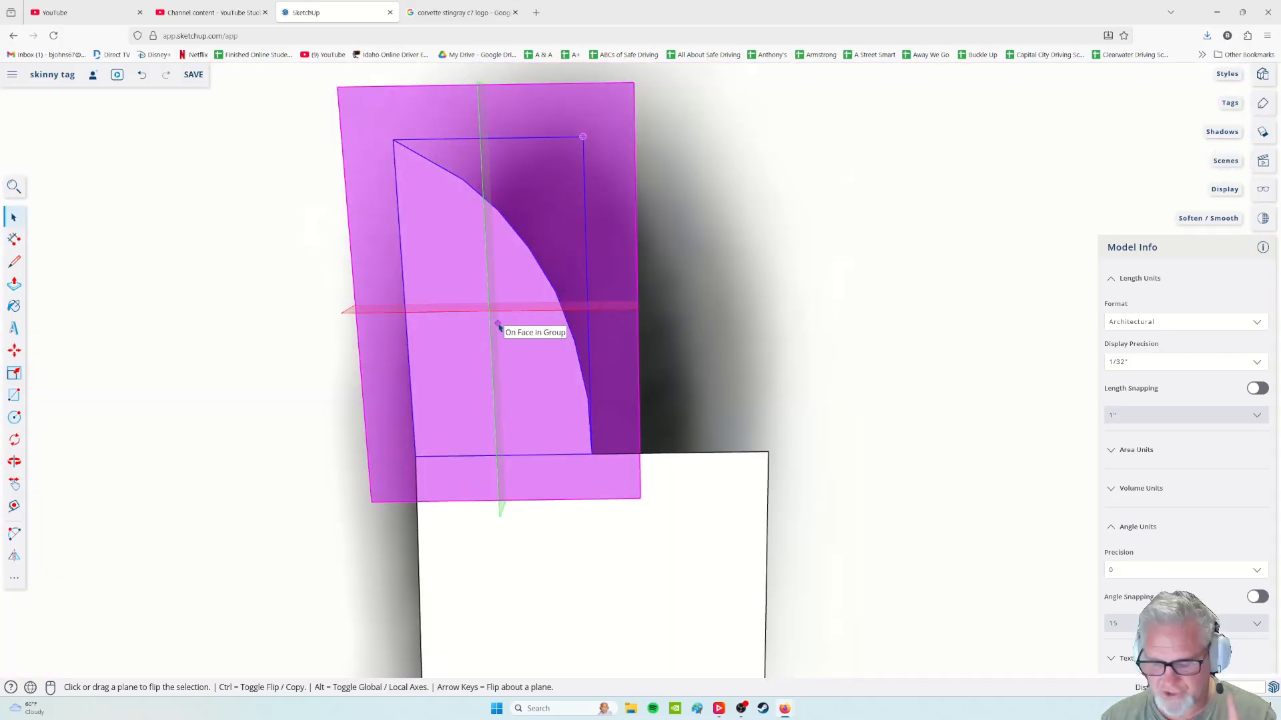
click(499, 327)
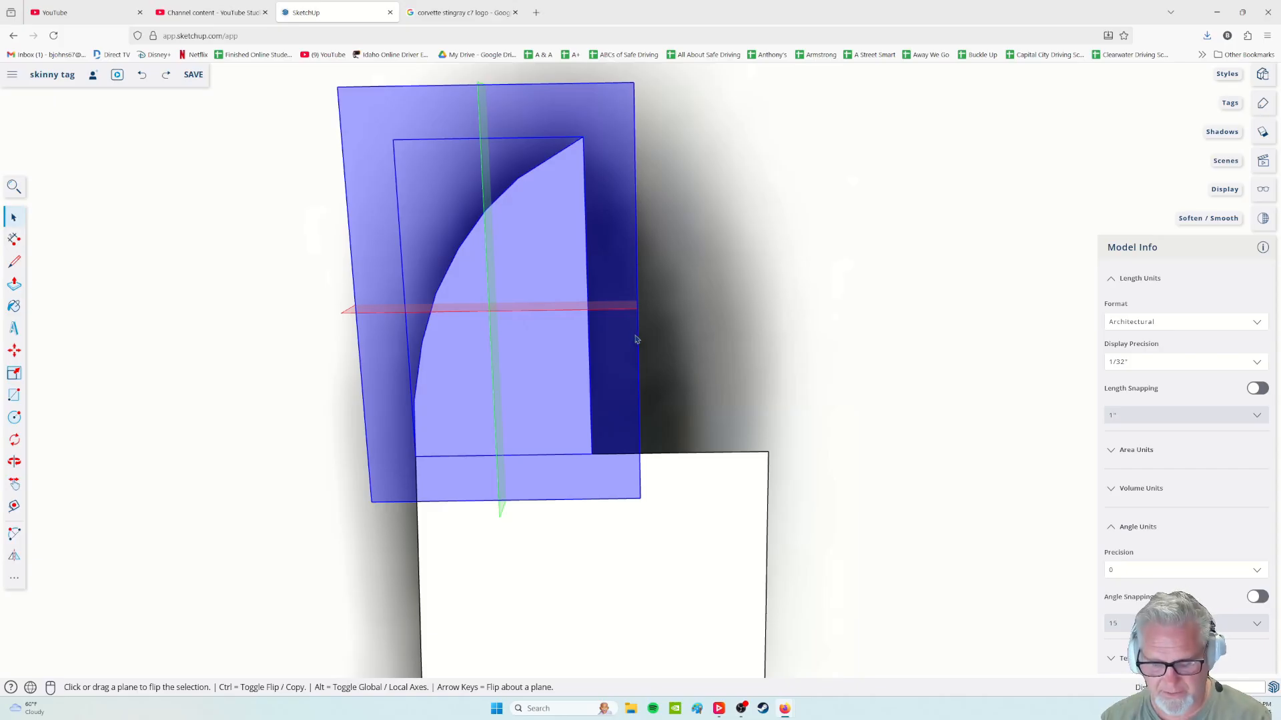
key(Escape)
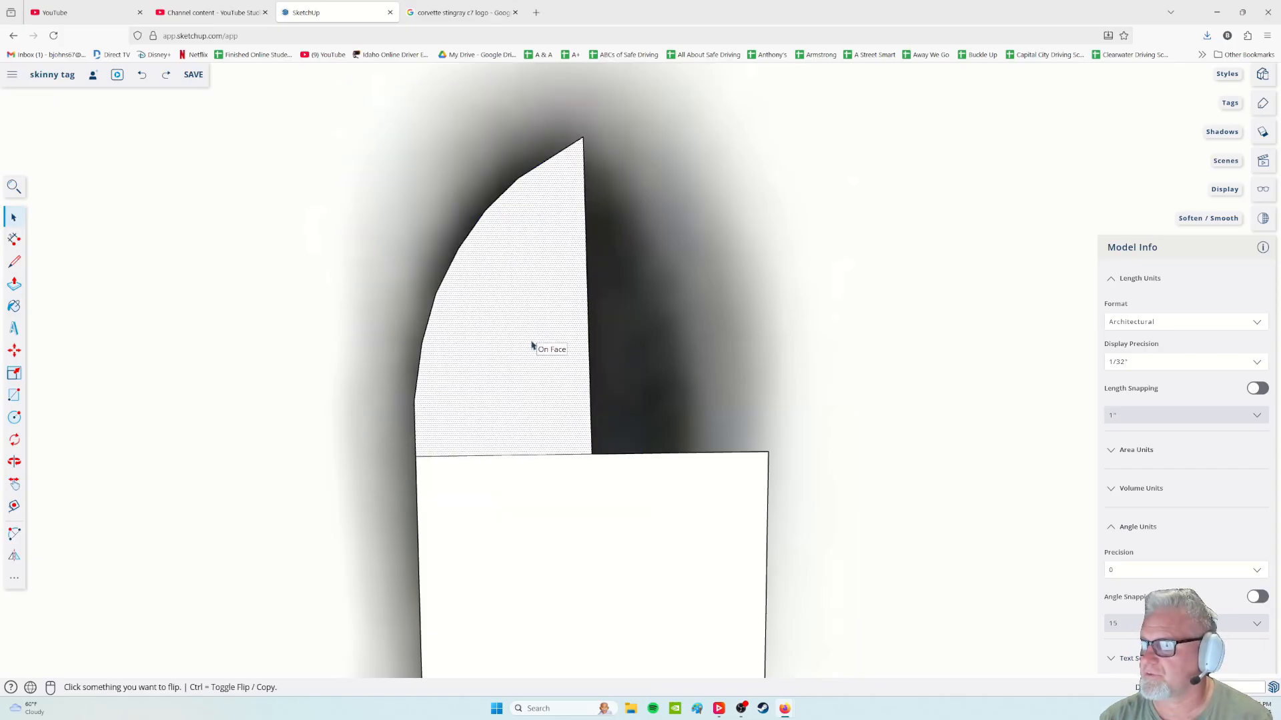
click(508, 340)
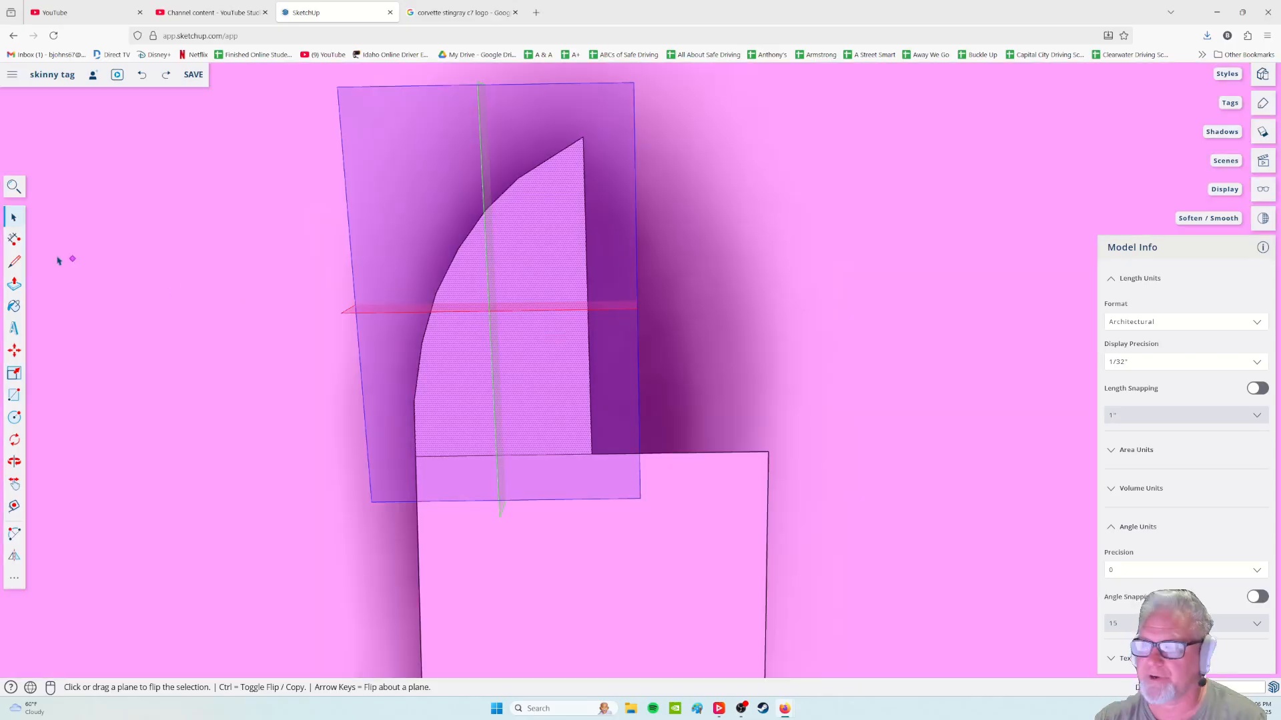
click(20, 227)
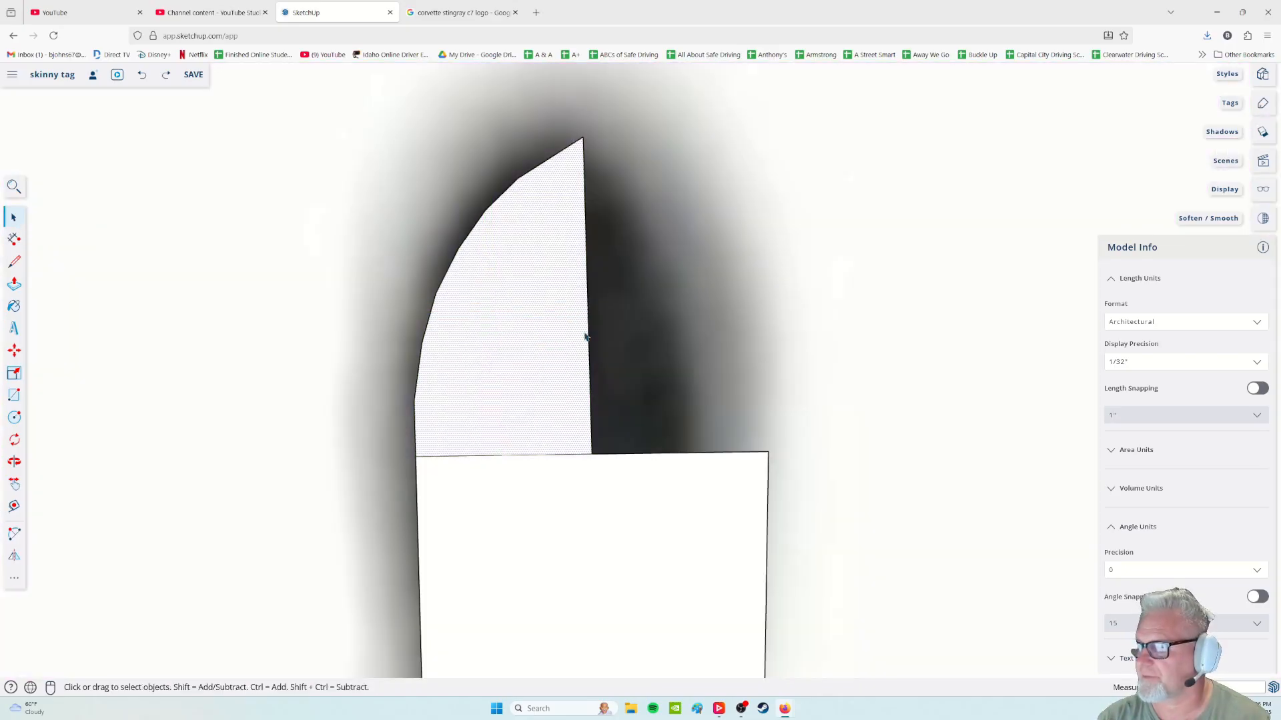
Paste a copy of the half-tip face beside the original and flip it side to side across the green plane
scroll(587, 340, down, 2)
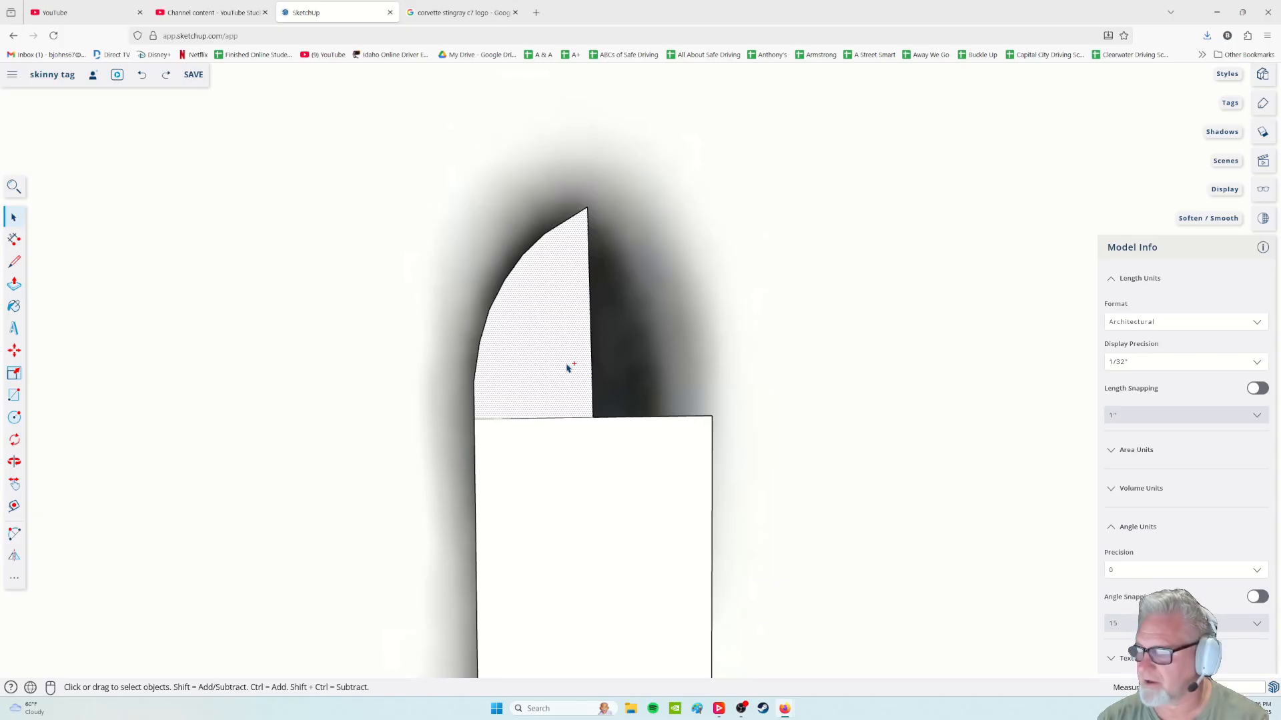
key(ctrl+c)
key(ctrl+v)
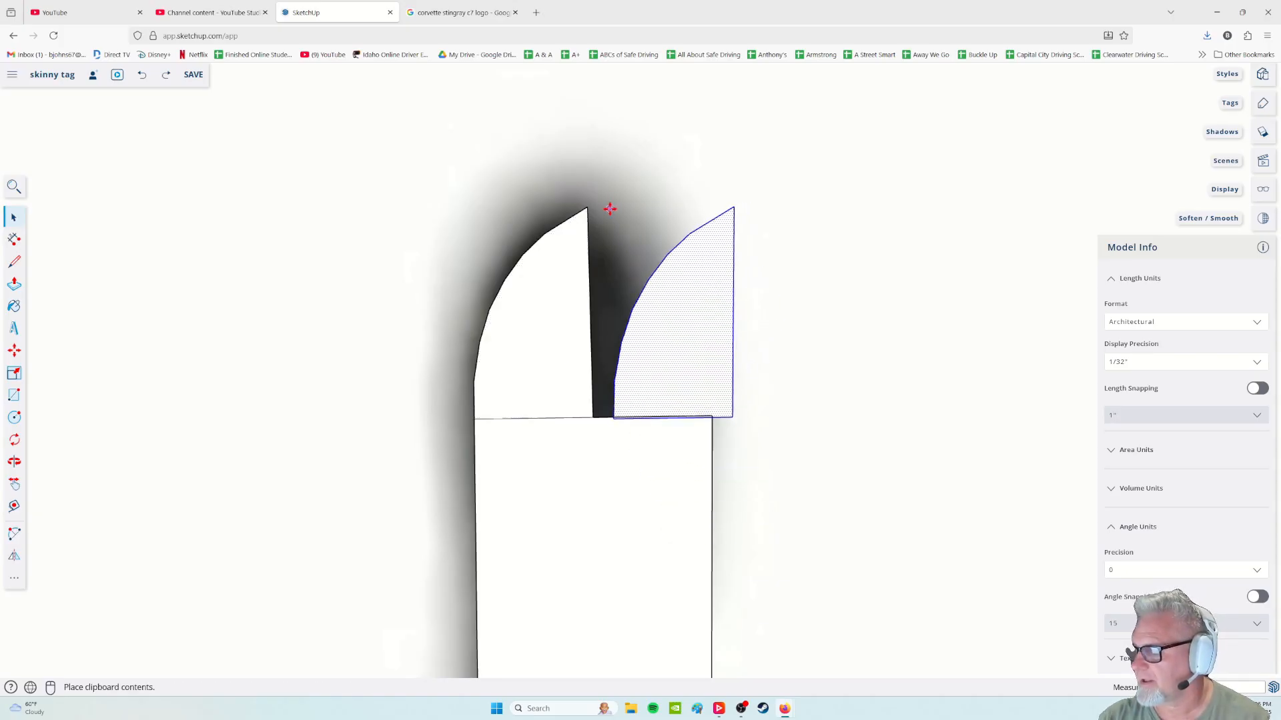
click(638, 193)
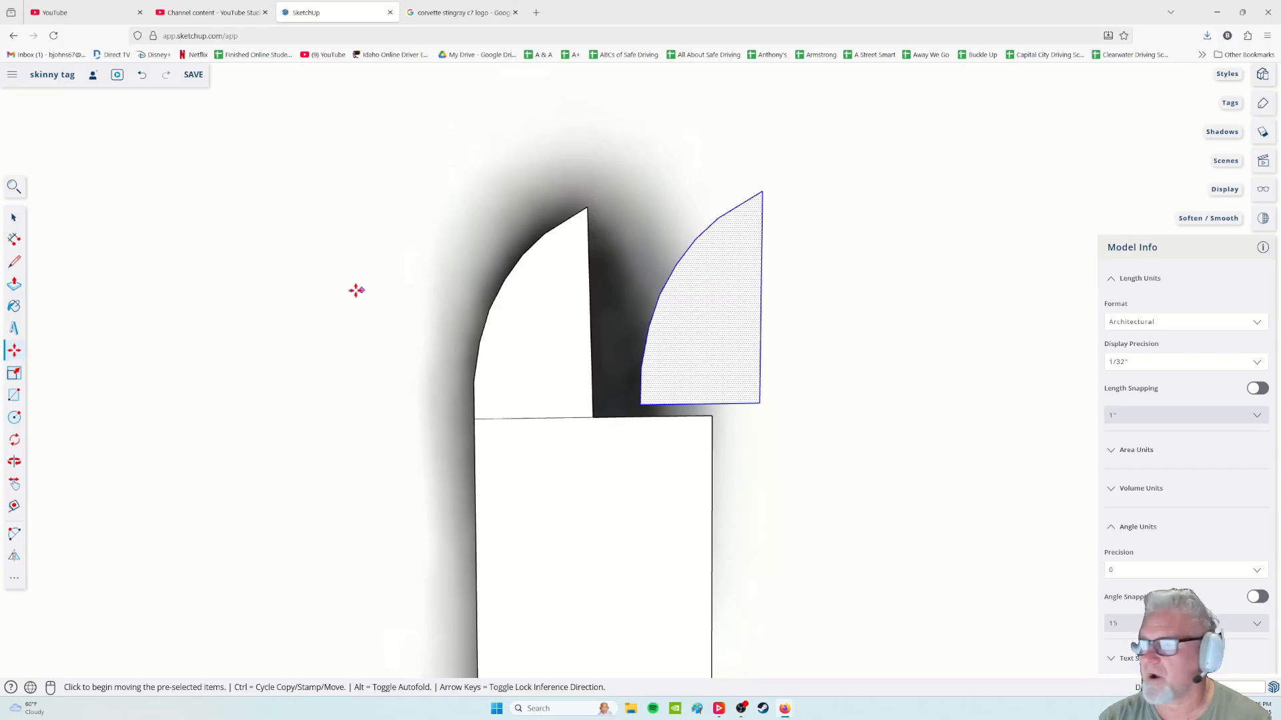
click(14, 556)
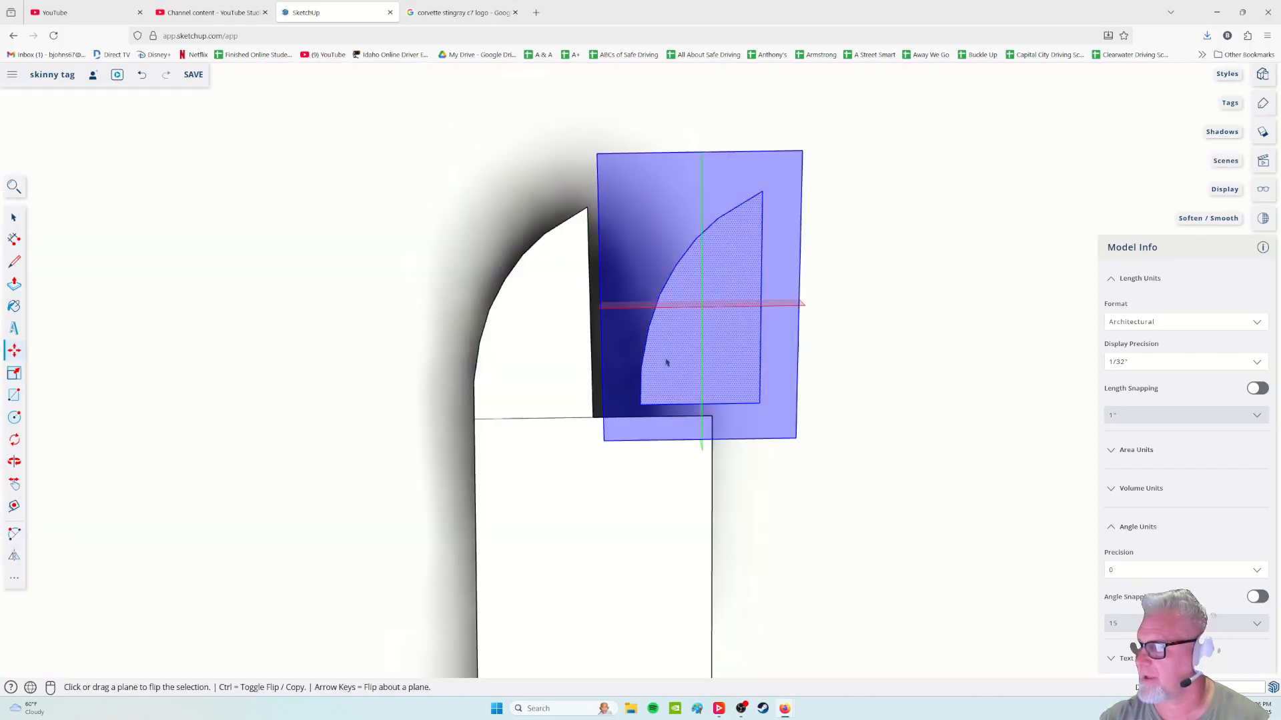
click(702, 301)
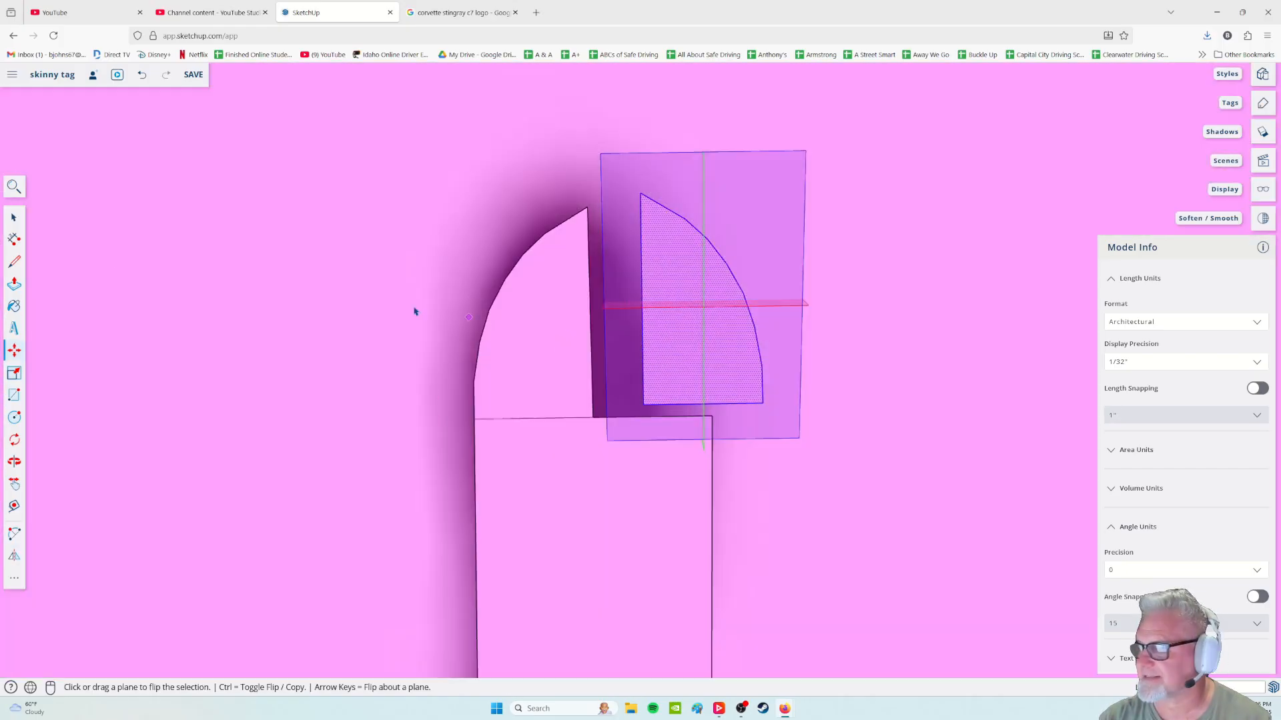
Move the flipped half tip by its inner base corner onto the centerline's base endpoint to complete the rounded tip
click(14, 350)
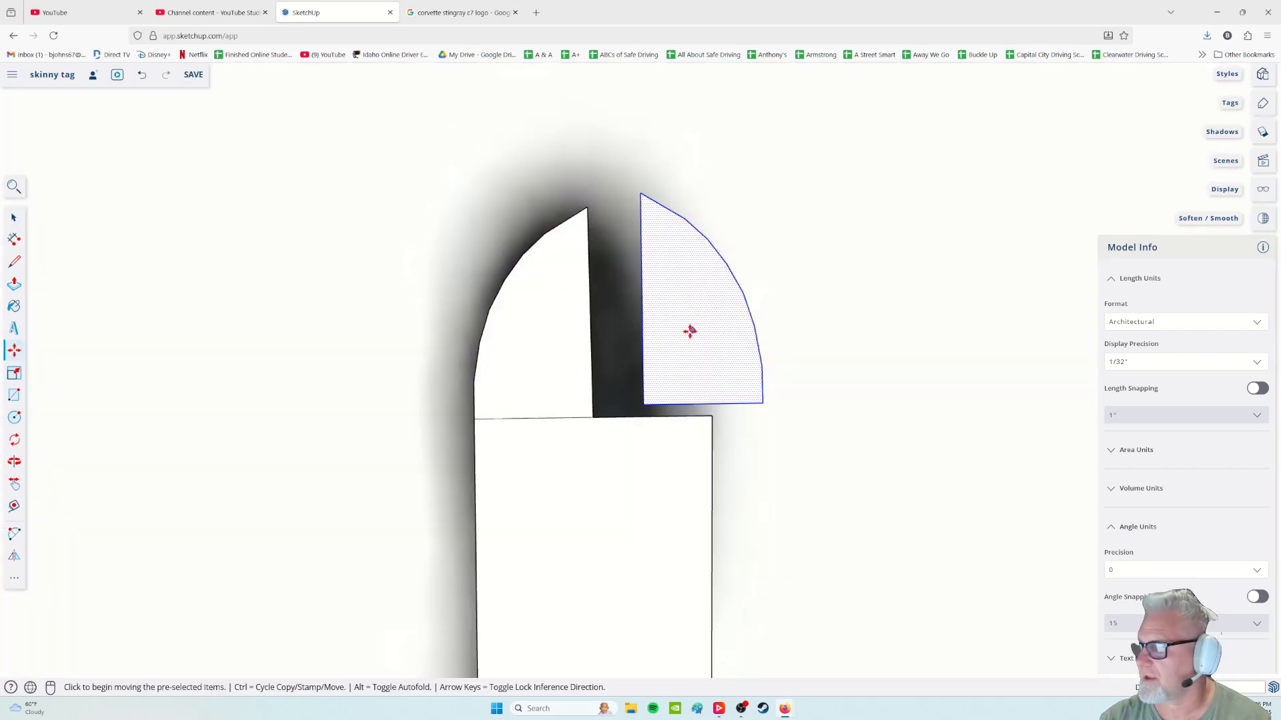
scroll(678, 404, up, 3)
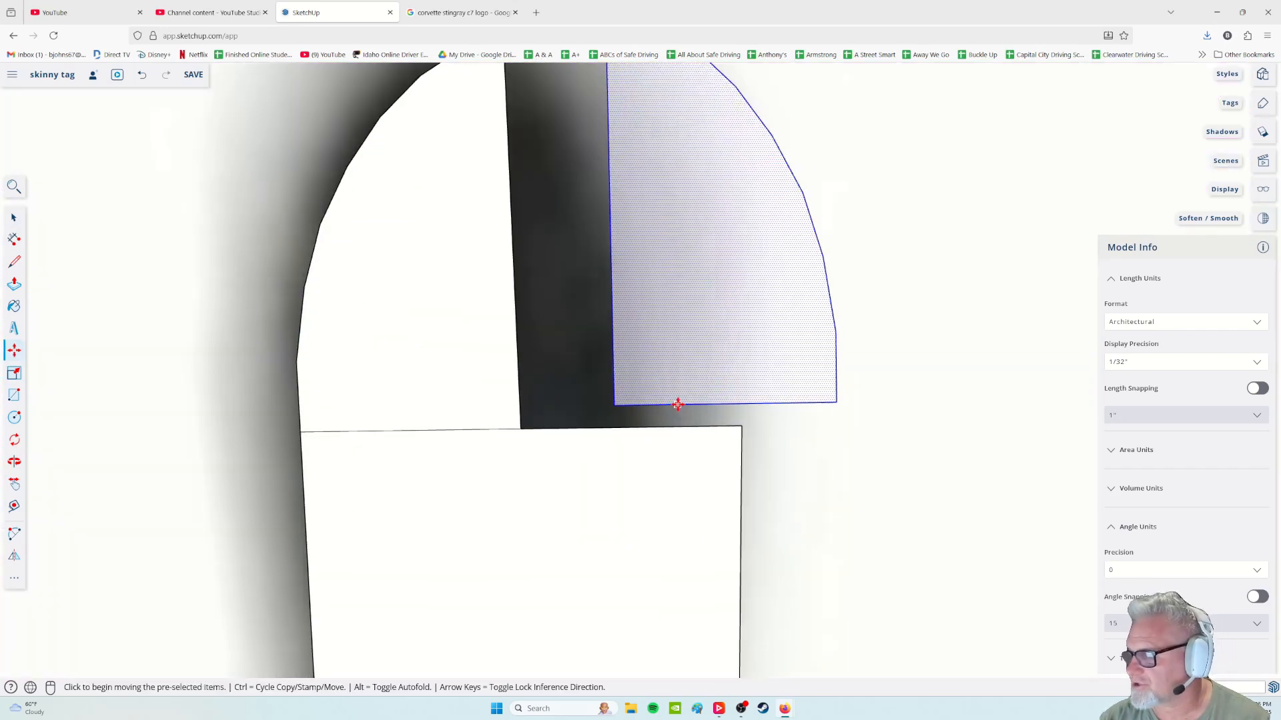
click(613, 405)
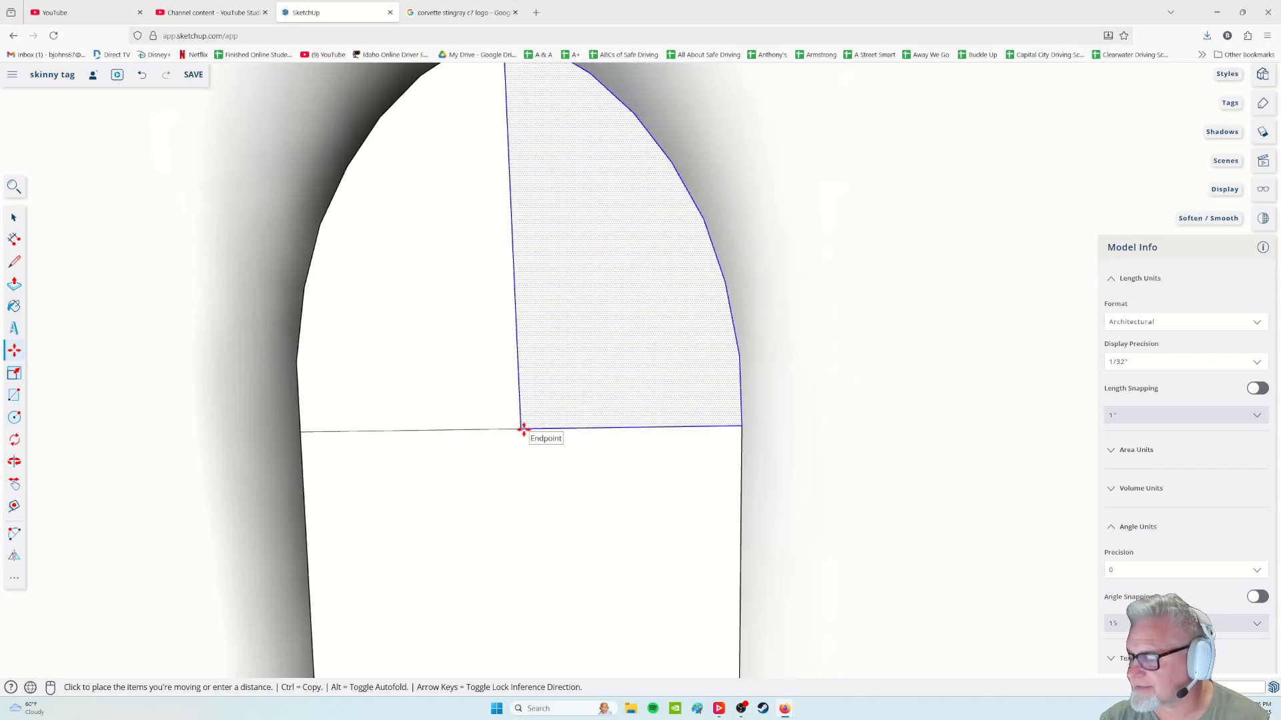
click(523, 430)
Delete the centerline and both halves of the old end edge inside the tip to merge it with the tail
scroll(522, 429, down, 3)
scroll(534, 438, up, 1)
scroll(532, 438, down, 1)
scroll(500, 449, down, 2)
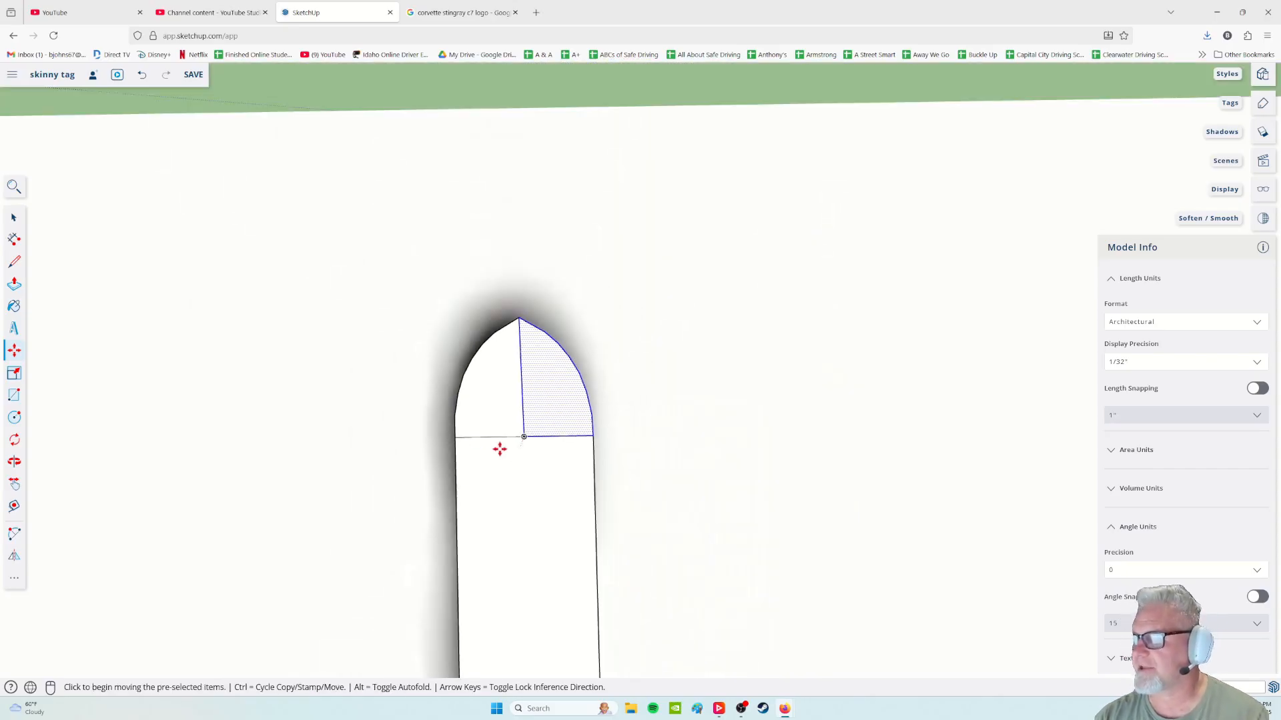
middle_drag(503, 451, 550, 481)
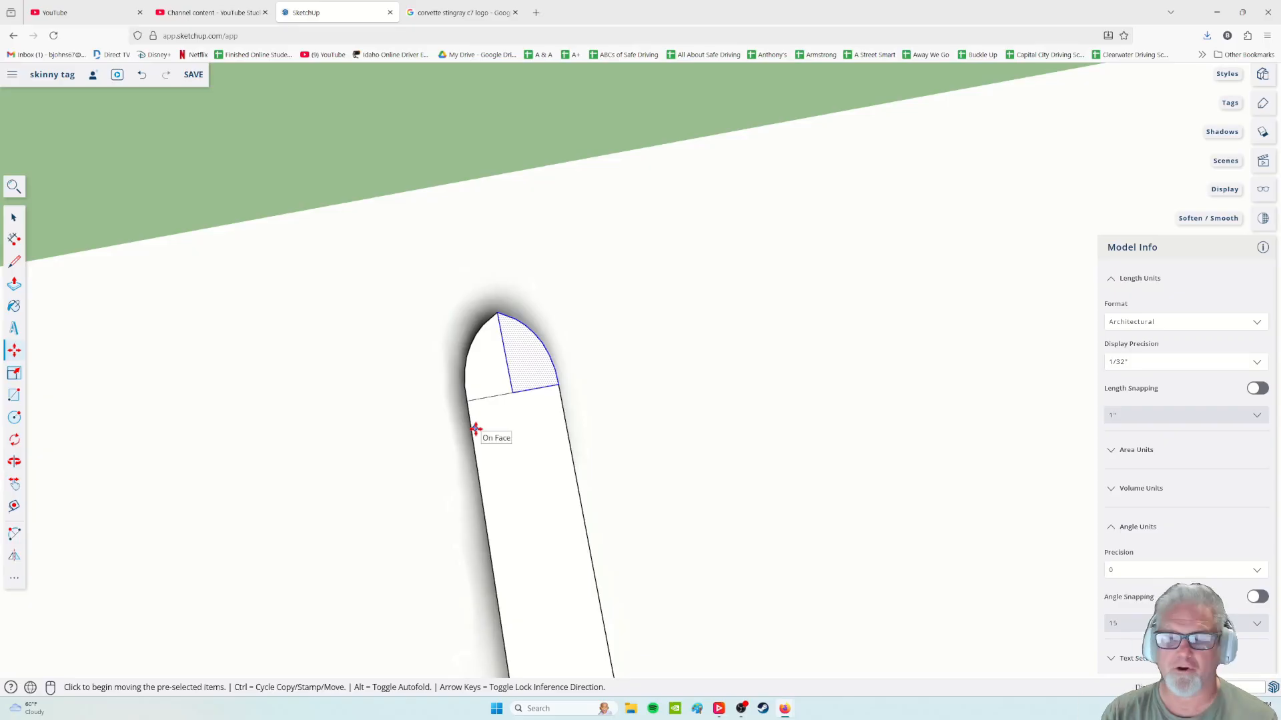
middle_drag(476, 429, 515, 463)
scroll(515, 464, down, 3)
shift+middle_drag(194, 340, 368, 425)
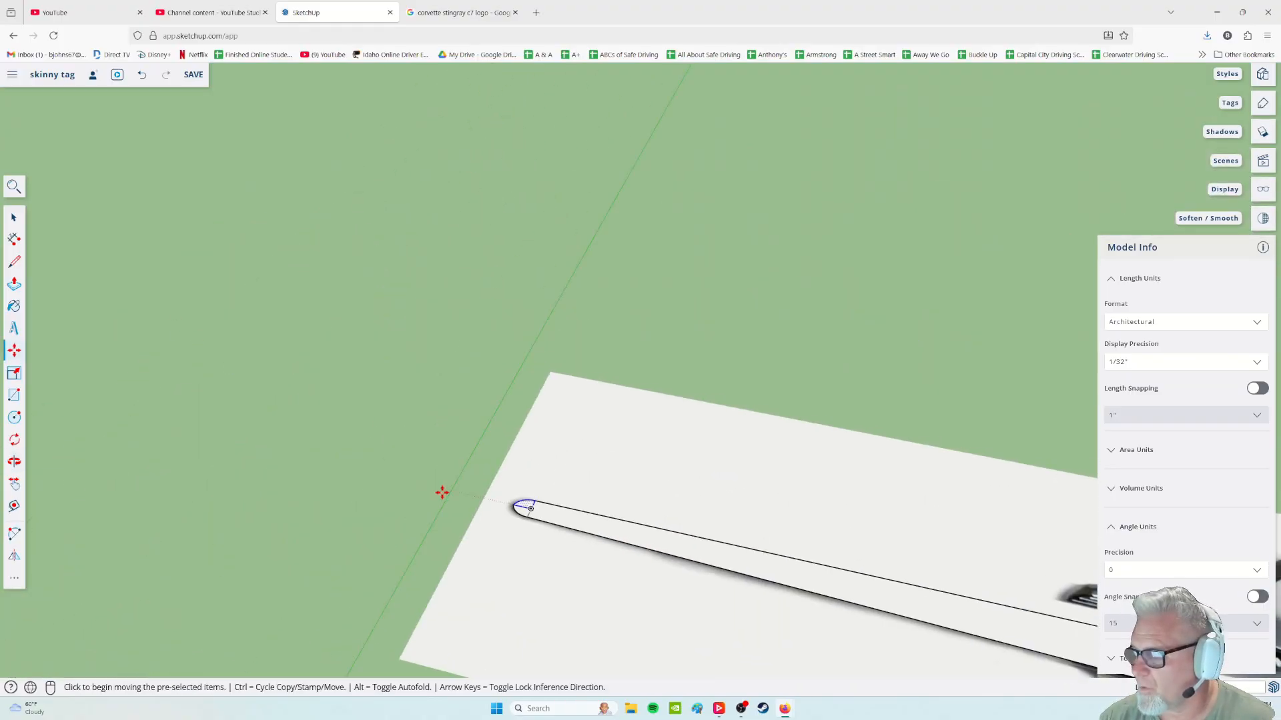
scroll(545, 529, up, 9)
click(13, 218)
click(325, 361)
key(Delete)
click(307, 362)
key(Delete)
click(315, 370)
key(Delete)
Examine the emblem's body and where the tail outline's wide end meets it
scroll(314, 458, down, 5)
middle_drag(480, 601, 600, 520)
scroll(817, 477, down, 4)
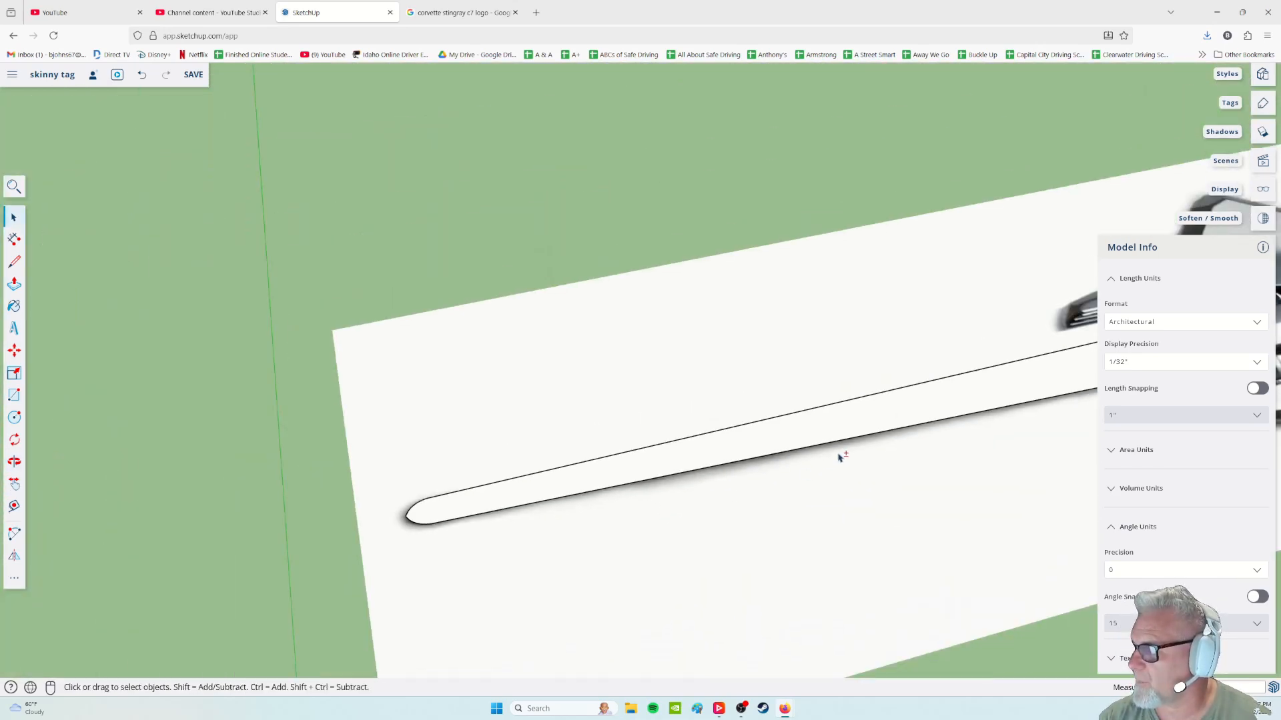
shift+middle_drag(839, 457, 374, 507)
middle_drag(567, 434, 463, 527)
scroll(686, 366, up, 4)
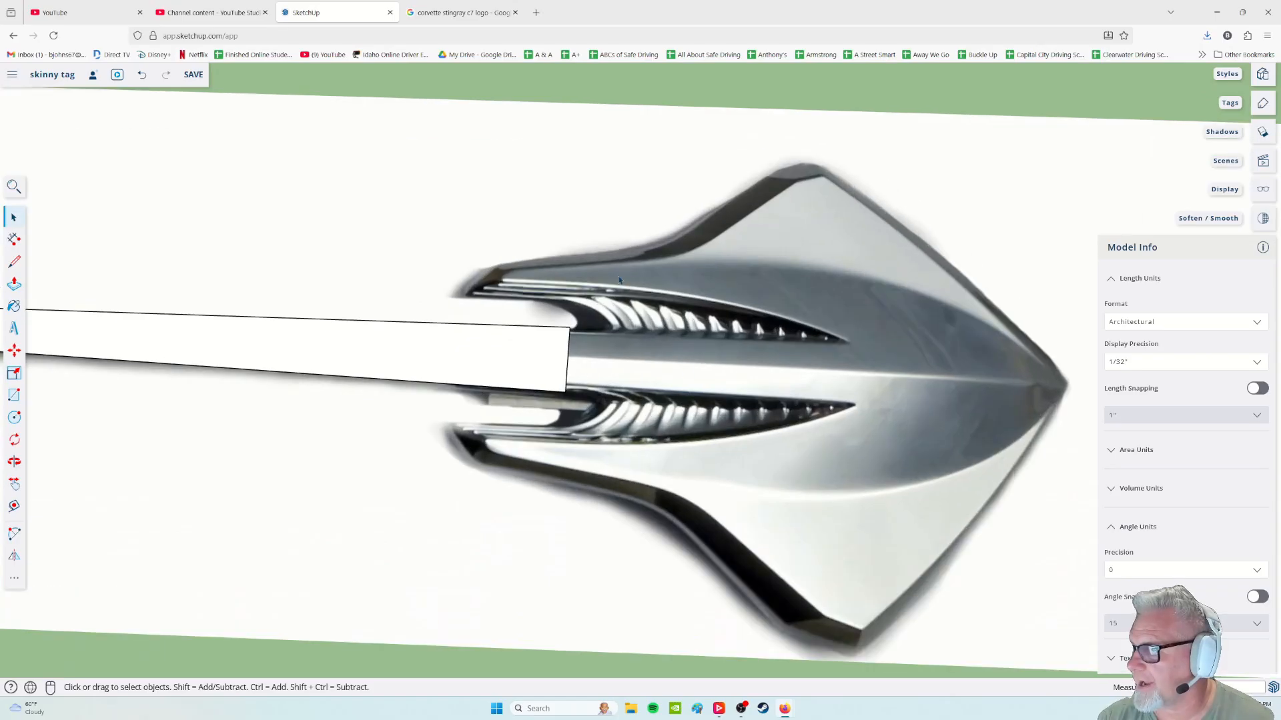
scroll(533, 342, down, 2)
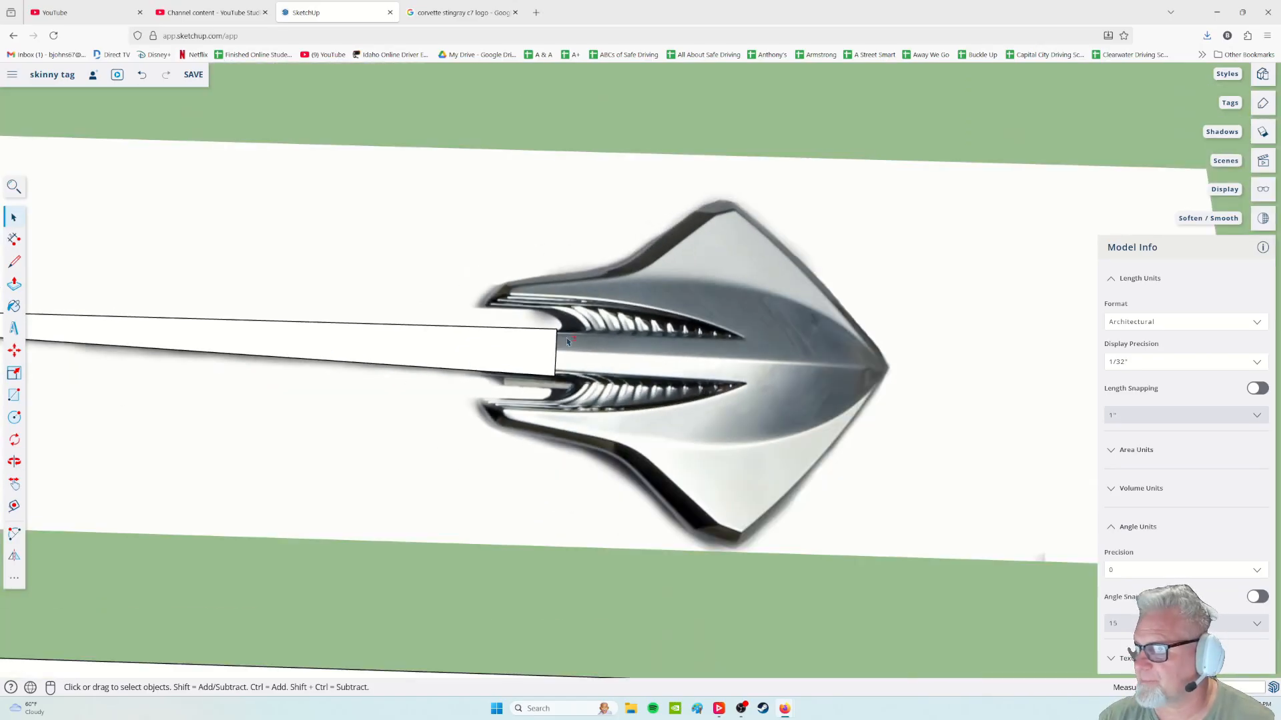
scroll(567, 342, up, 5)
middle_drag(296, 464, 698, 437)
scroll(699, 437, down, 3)
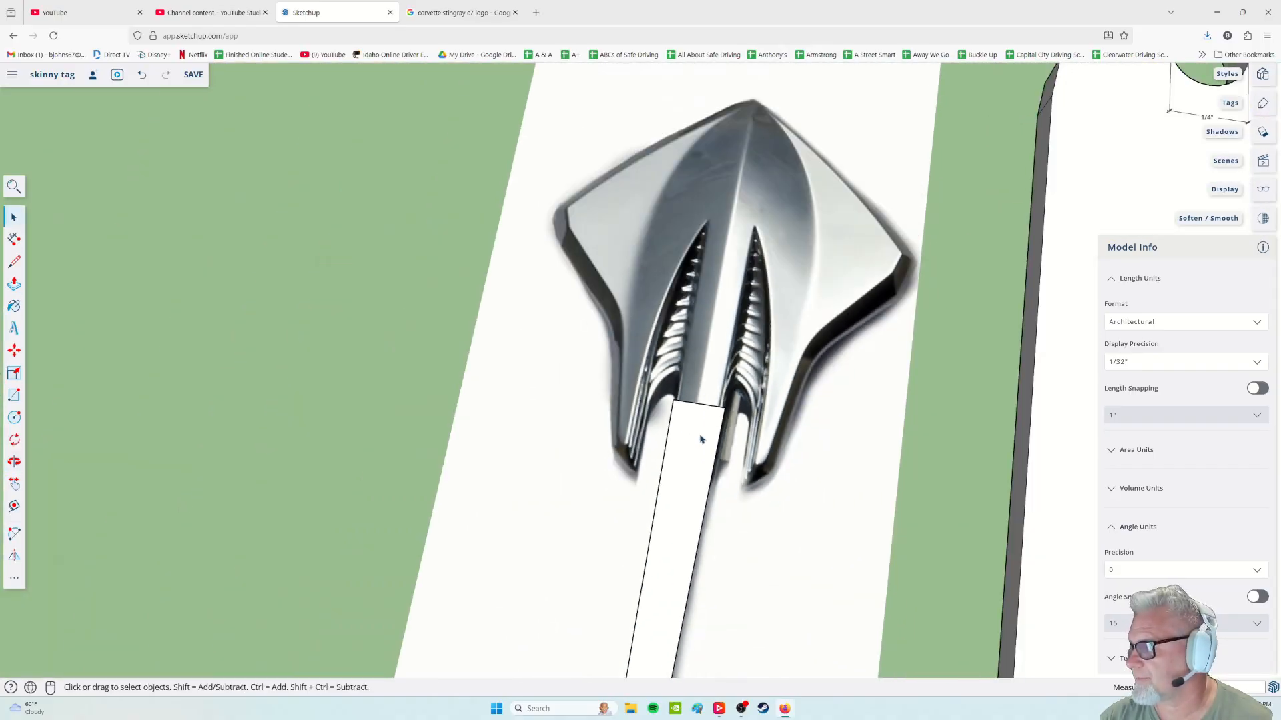
scroll(680, 386, up, 5)
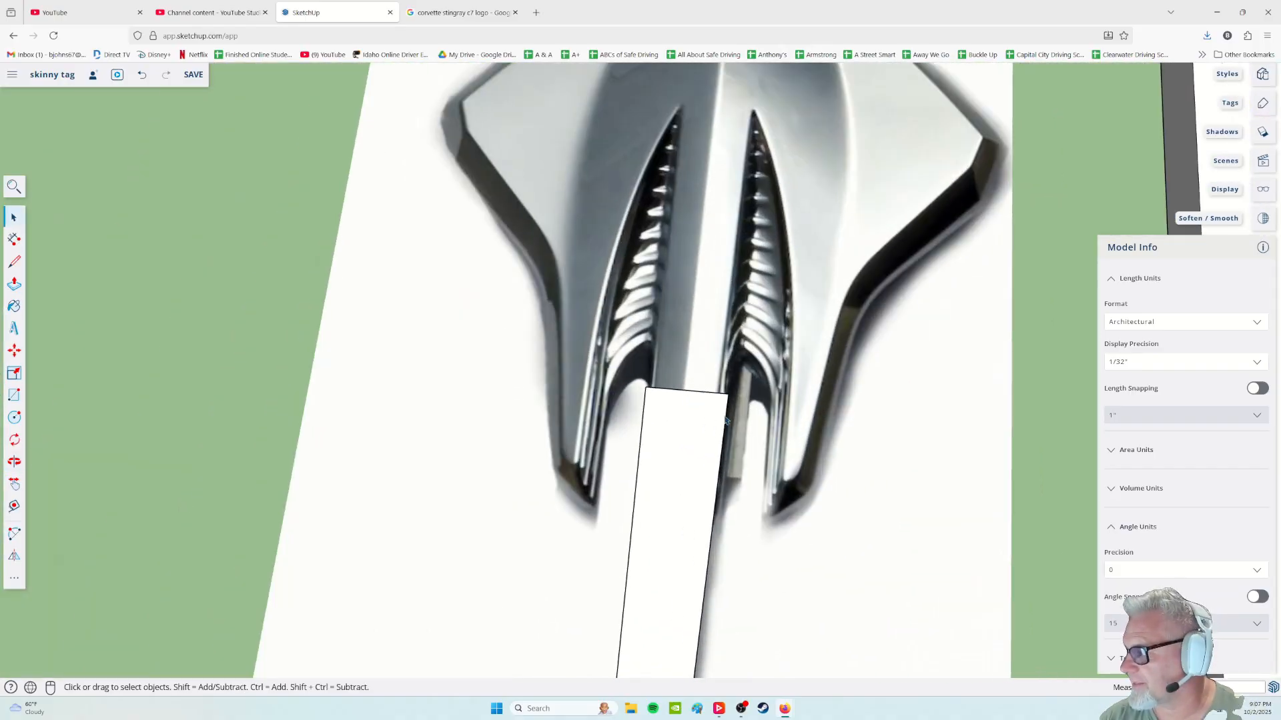
Trace lines from the tail's right base corner around the adjacent notch and down the inner edge of the right fin to its tip
scroll(764, 413, up, 2)
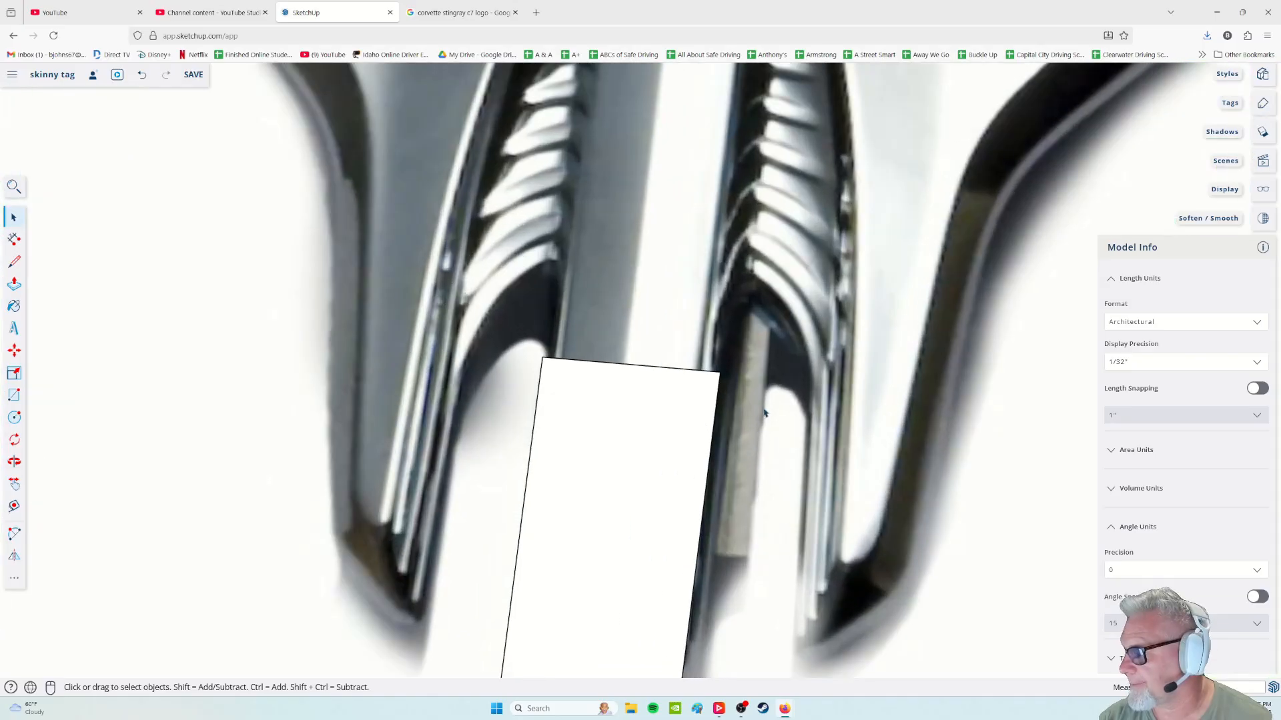
click(14, 261)
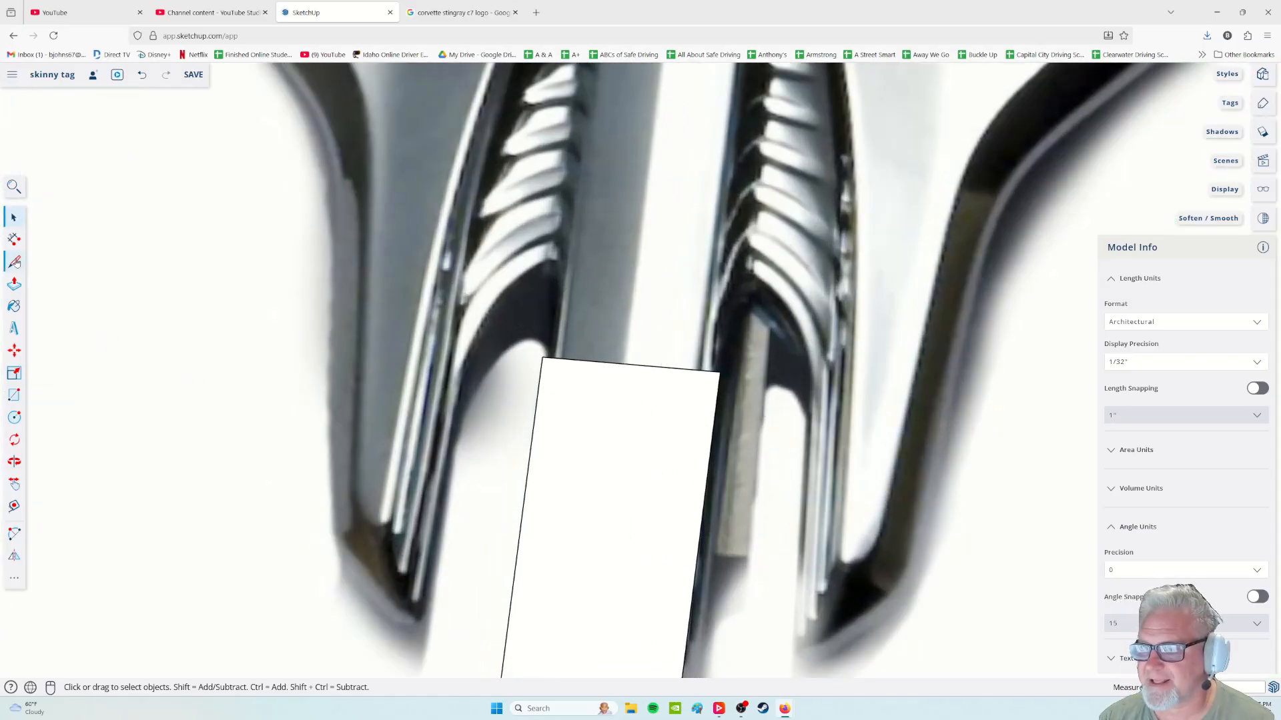
click(719, 371)
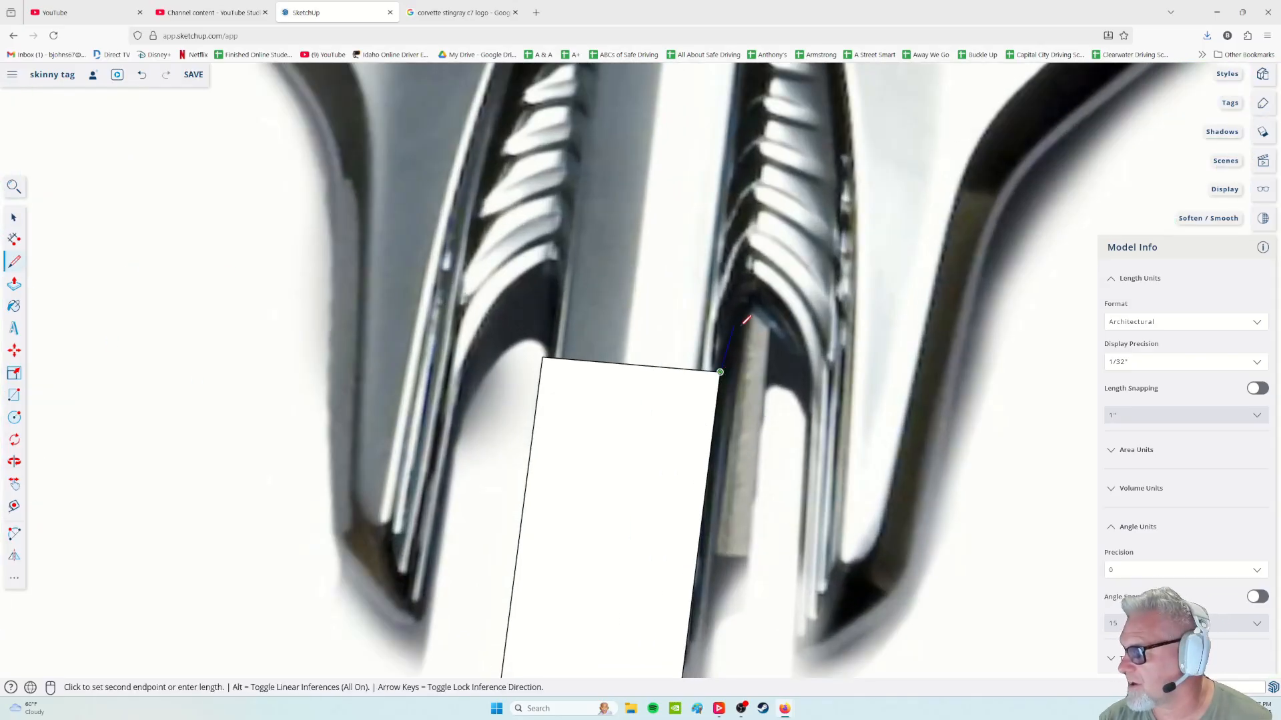
click(730, 334)
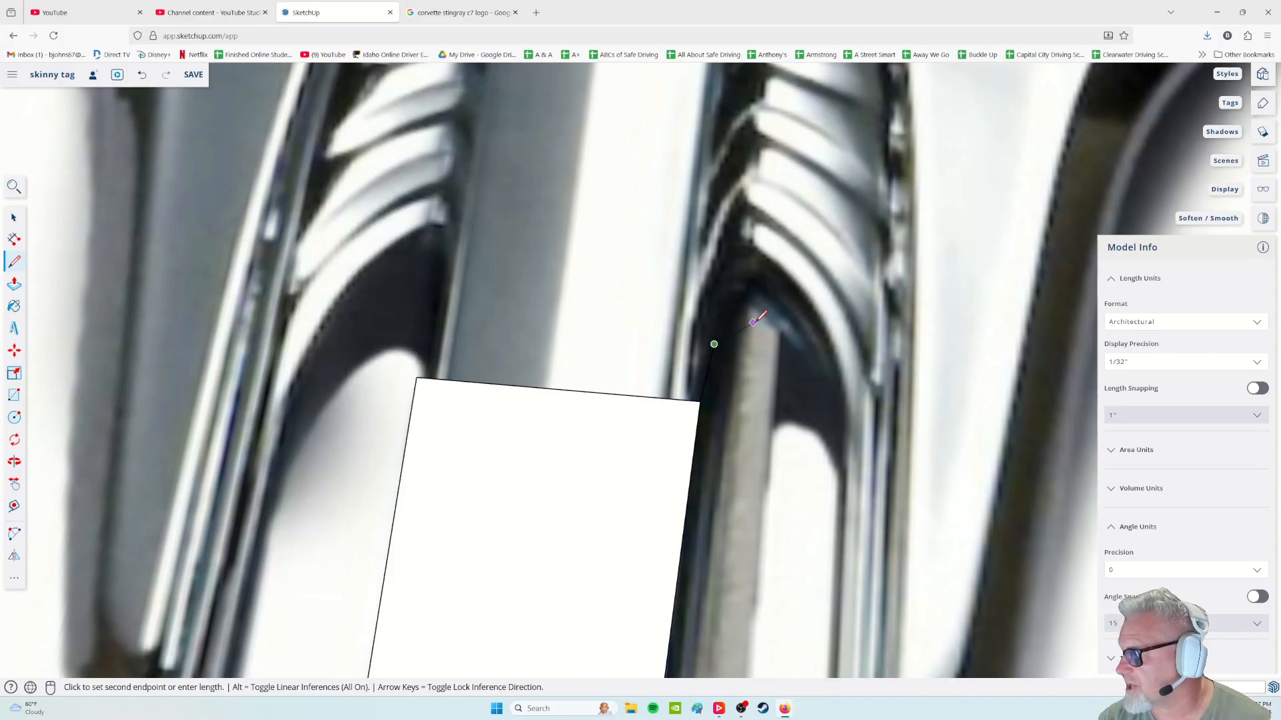
scroll(753, 306, up, 2)
click(748, 295)
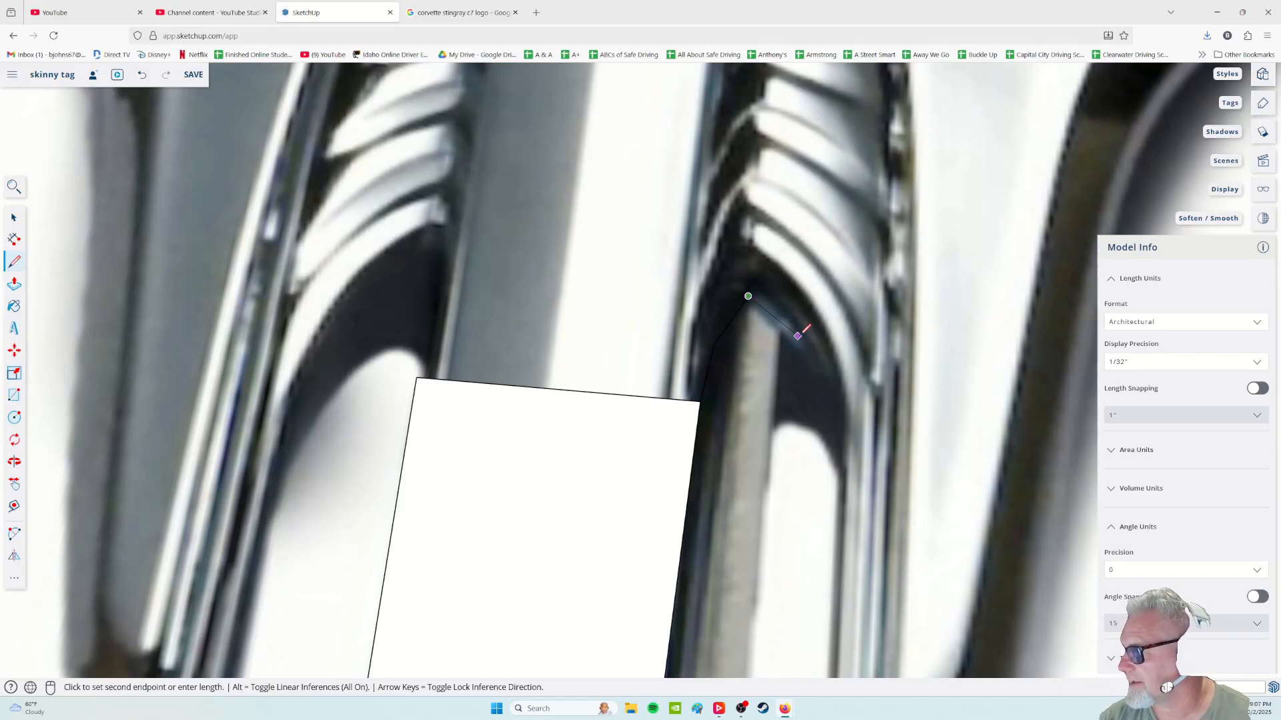
click(806, 341)
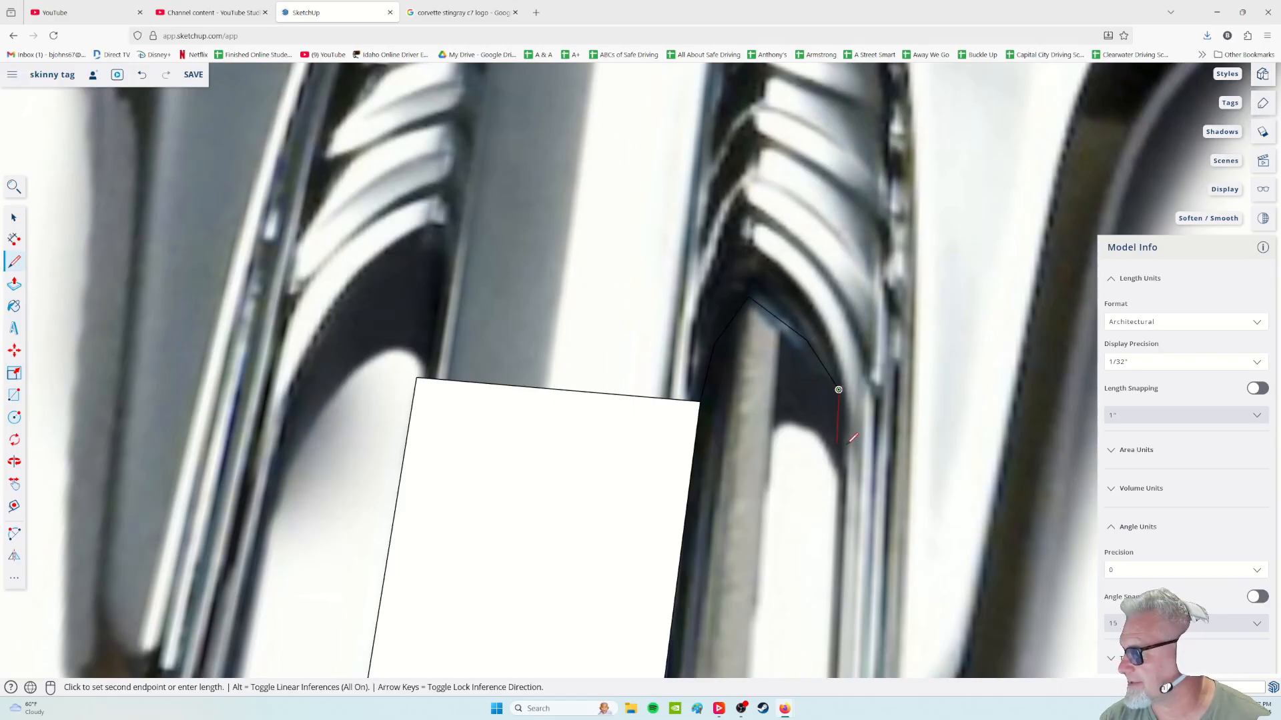
click(835, 470)
scroll(857, 440, down, 3)
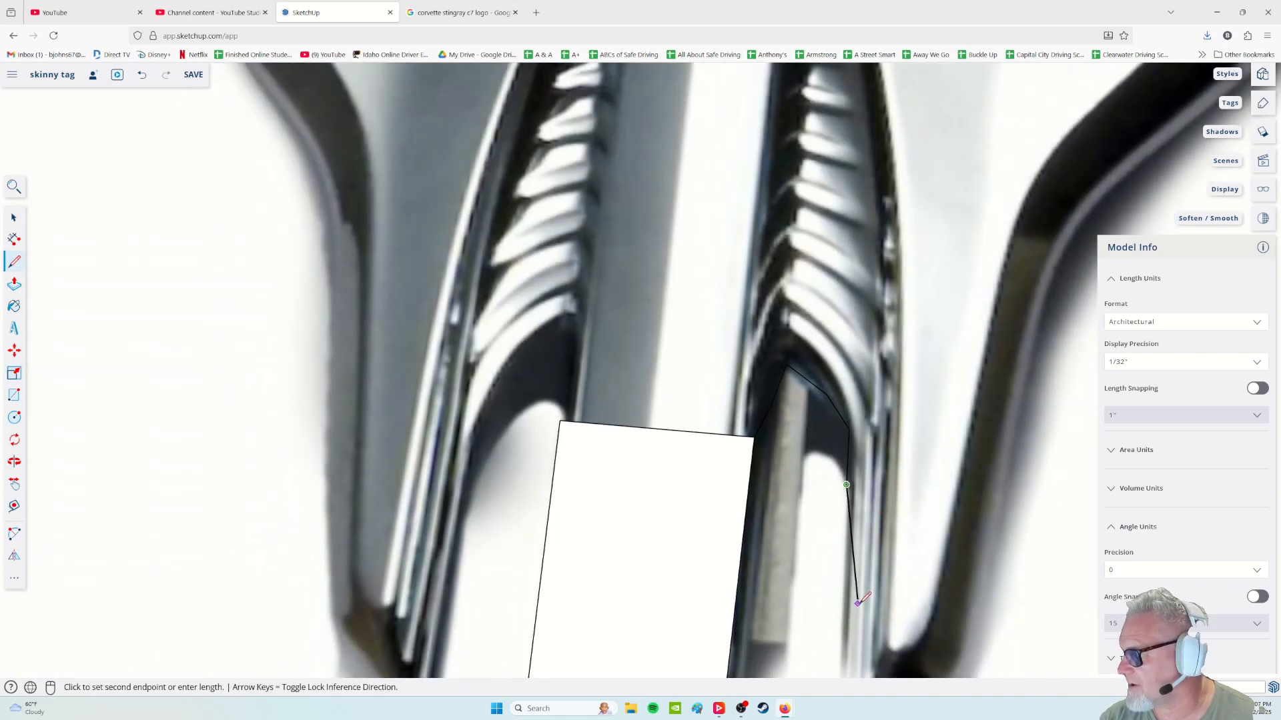
scroll(858, 413, down, 2)
click(841, 512)
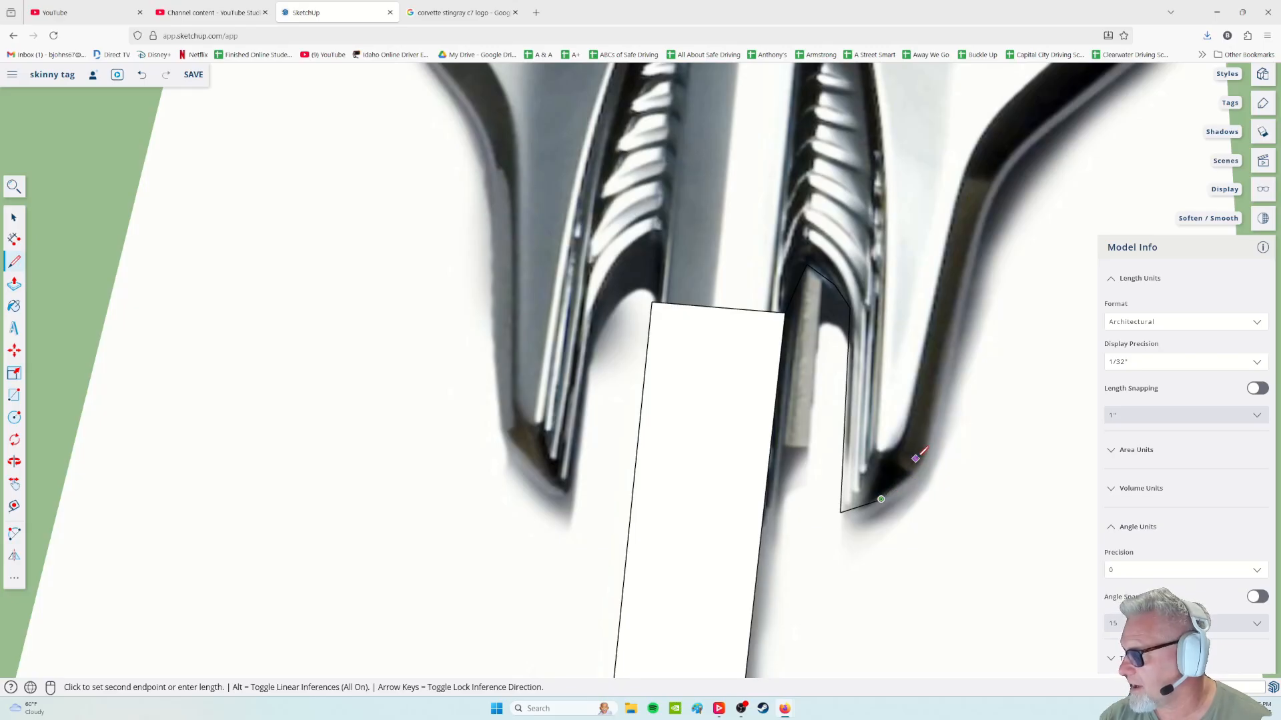
Trace the right fin's blunt tip and lower outer edge with lines, undoing the stray last segment
click(921, 460)
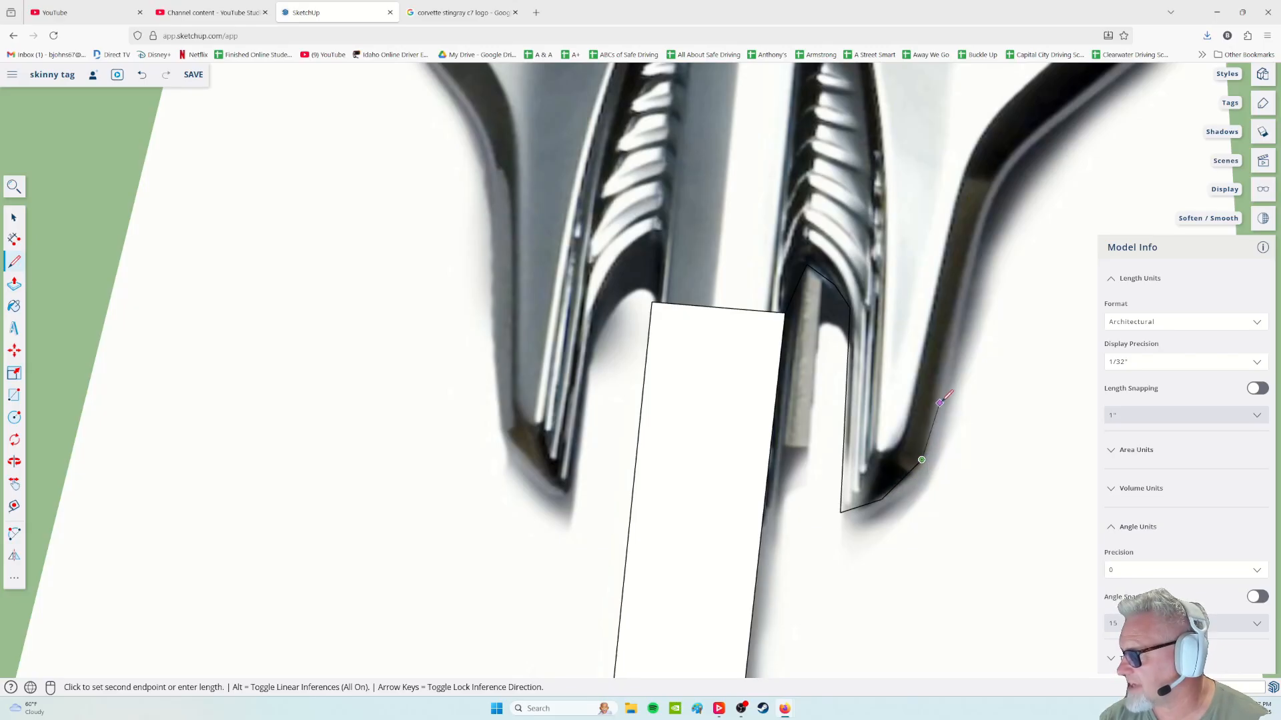
click(951, 377)
click(973, 272)
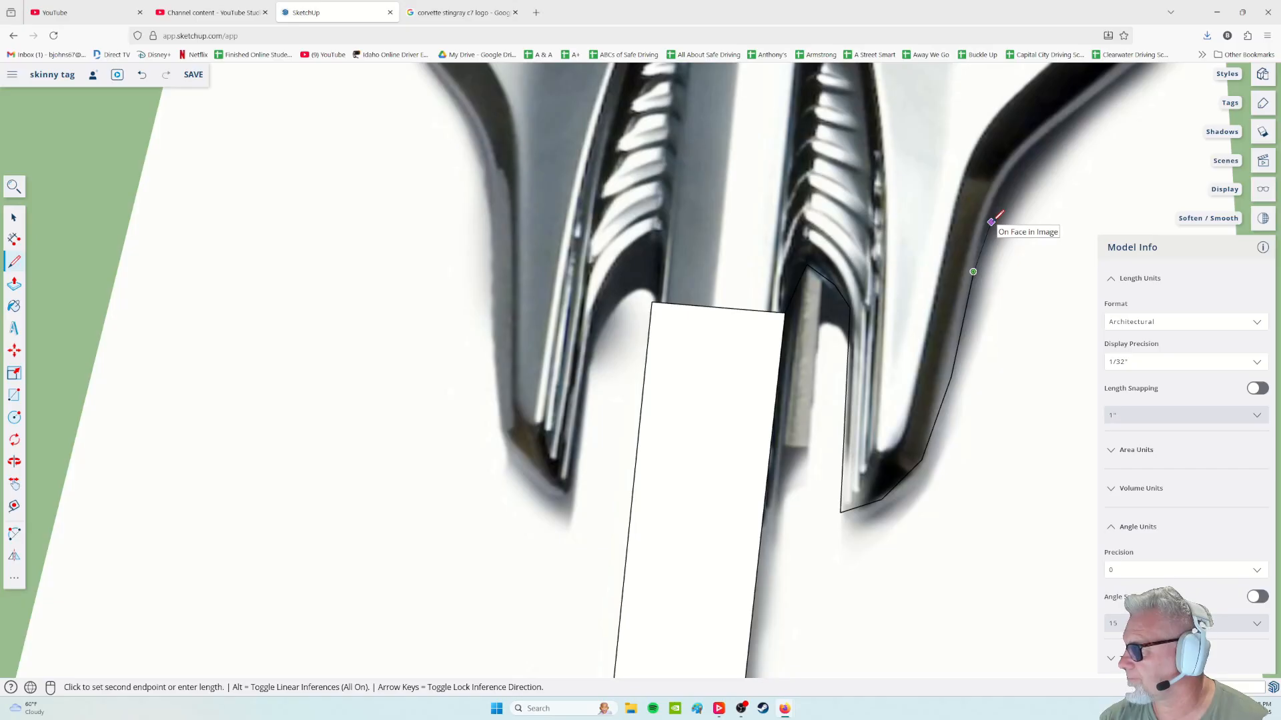
scroll(997, 223, up, 5)
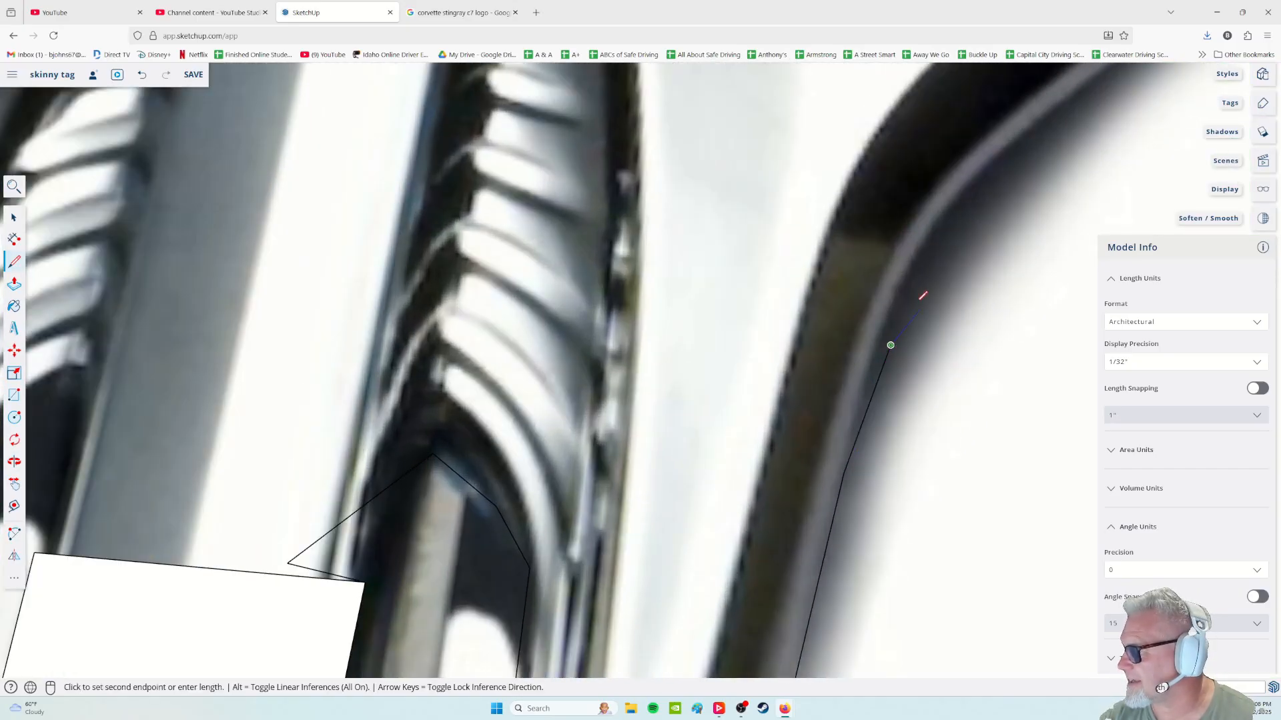
key(Escape)
key(ctrl+z)
Continue the outline with short line segments around the concave bend between the right fin and the wing
click(844, 474)
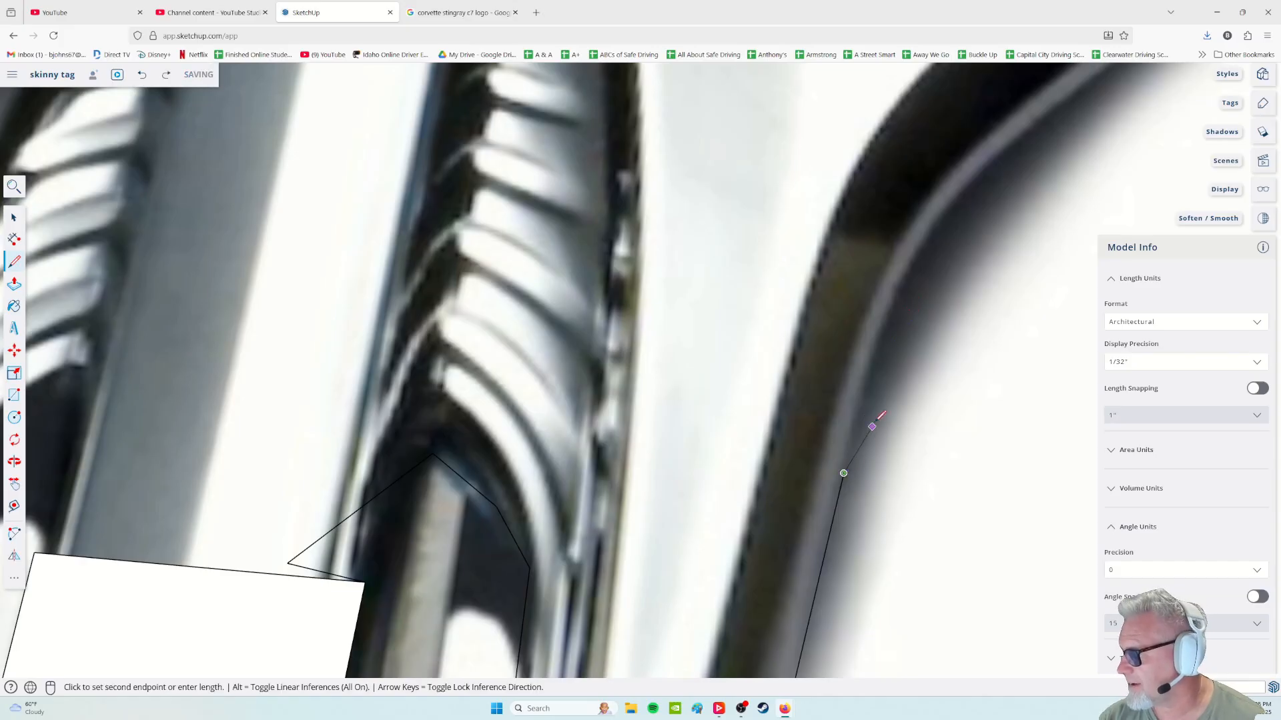
click(878, 353)
click(898, 287)
click(938, 230)
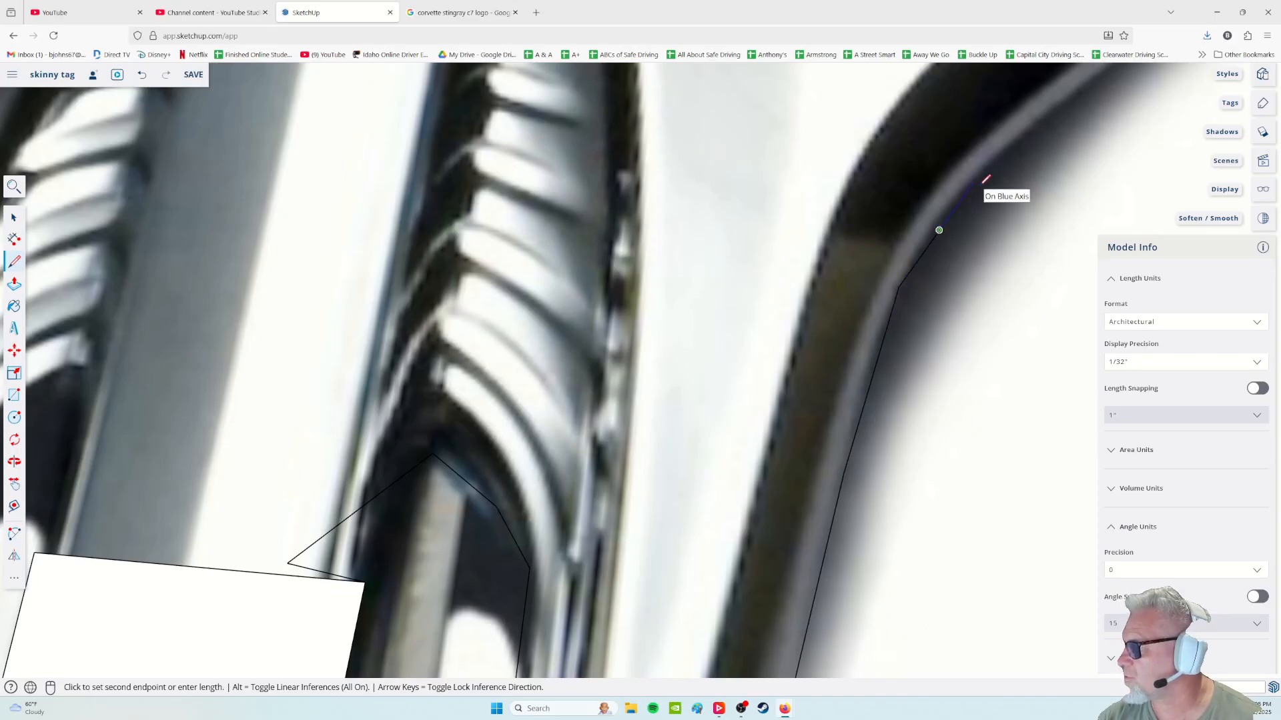
click(973, 182)
shift+middle_drag(972, 184, 810, 367)
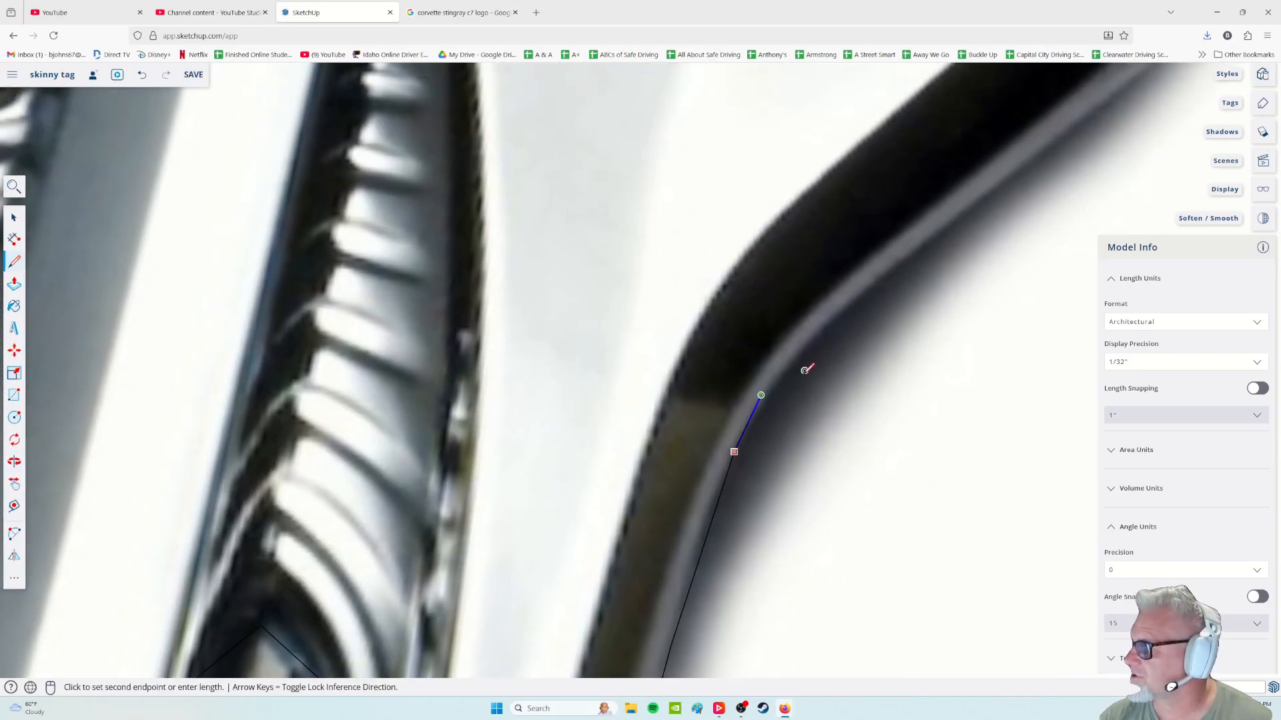
Trace the long lower edge of the right wing with lines up to the wing's outer corner
click(812, 344)
click(880, 285)
click(972, 208)
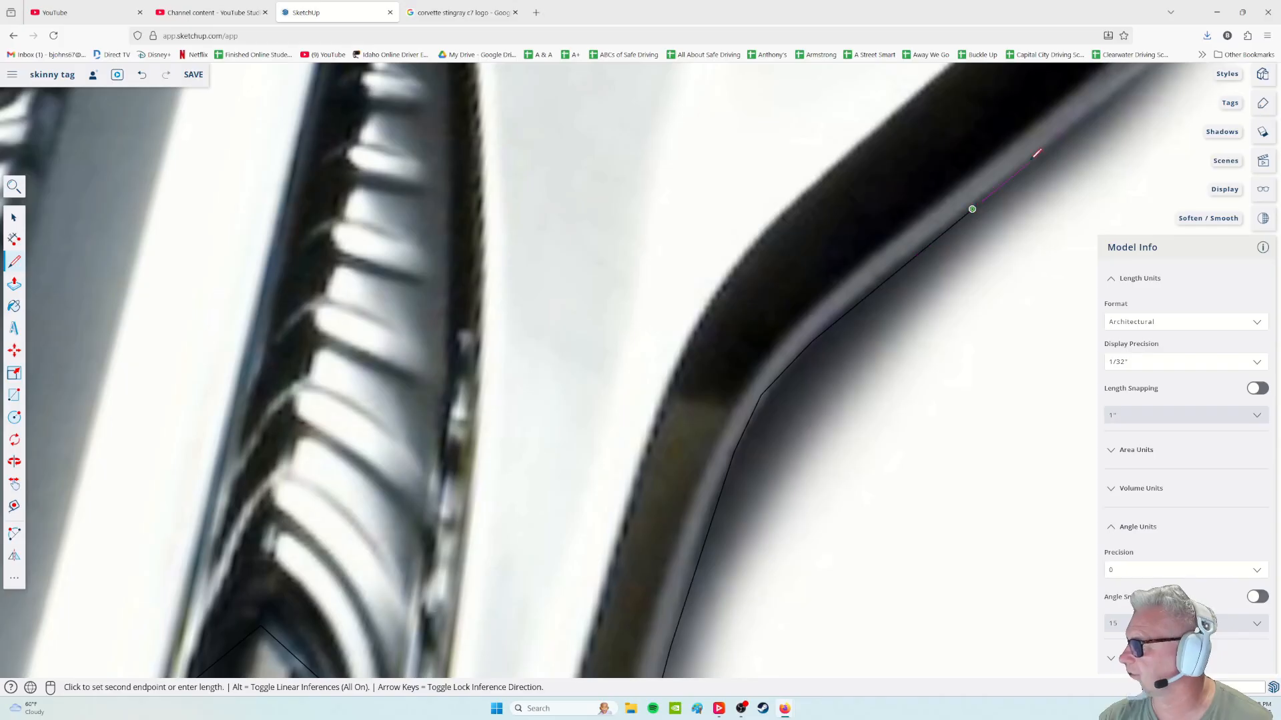
click(1049, 150)
shift+middle_drag(1060, 119, 782, 344)
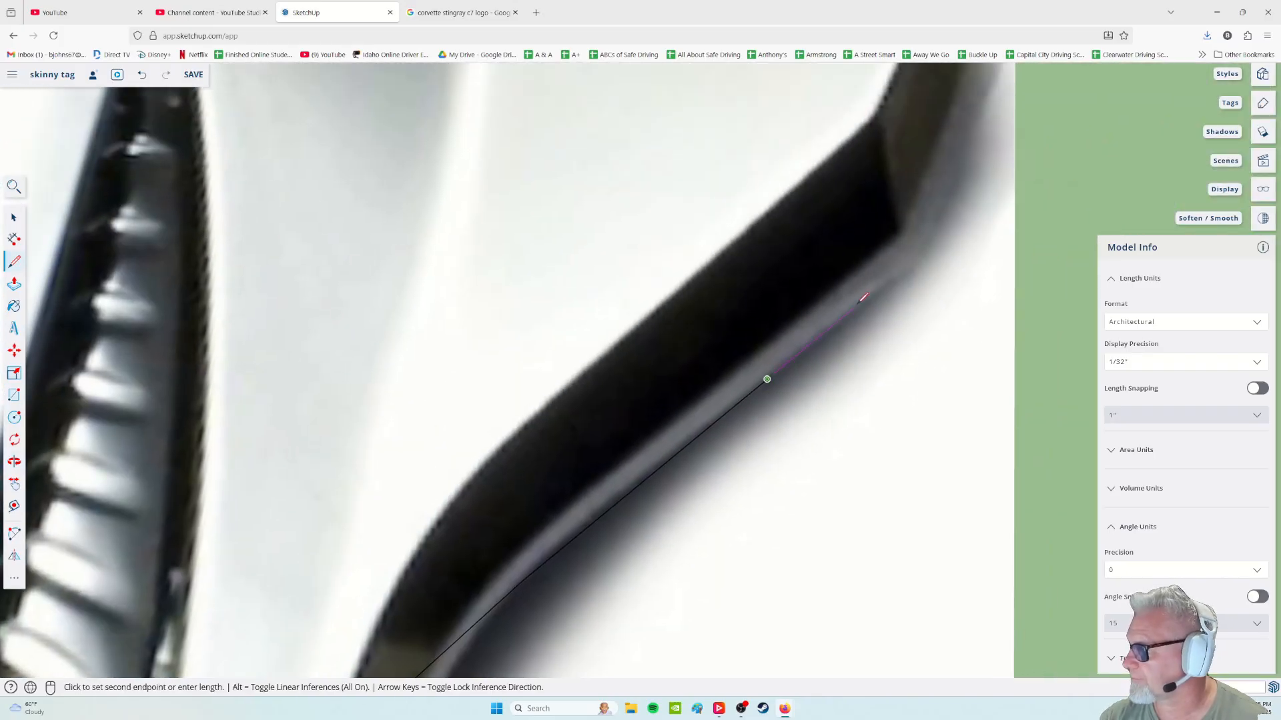
click(863, 299)
click(914, 258)
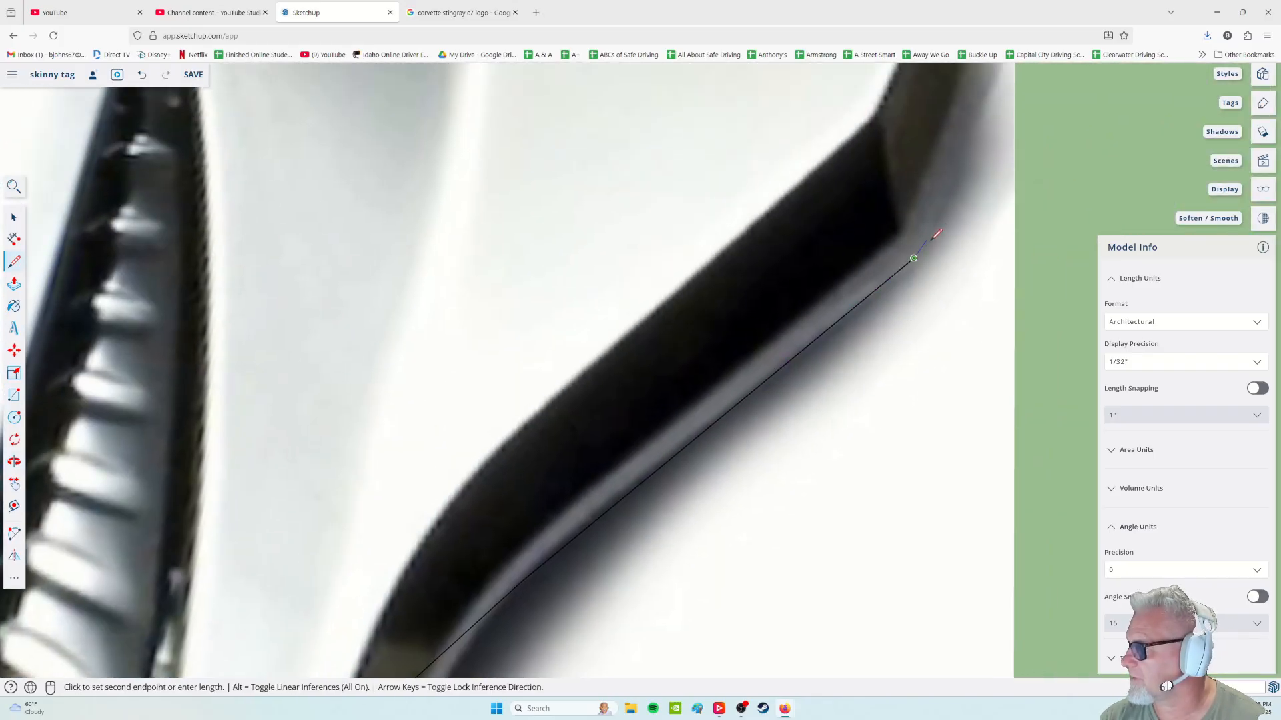
click(914, 250)
key(Escape)
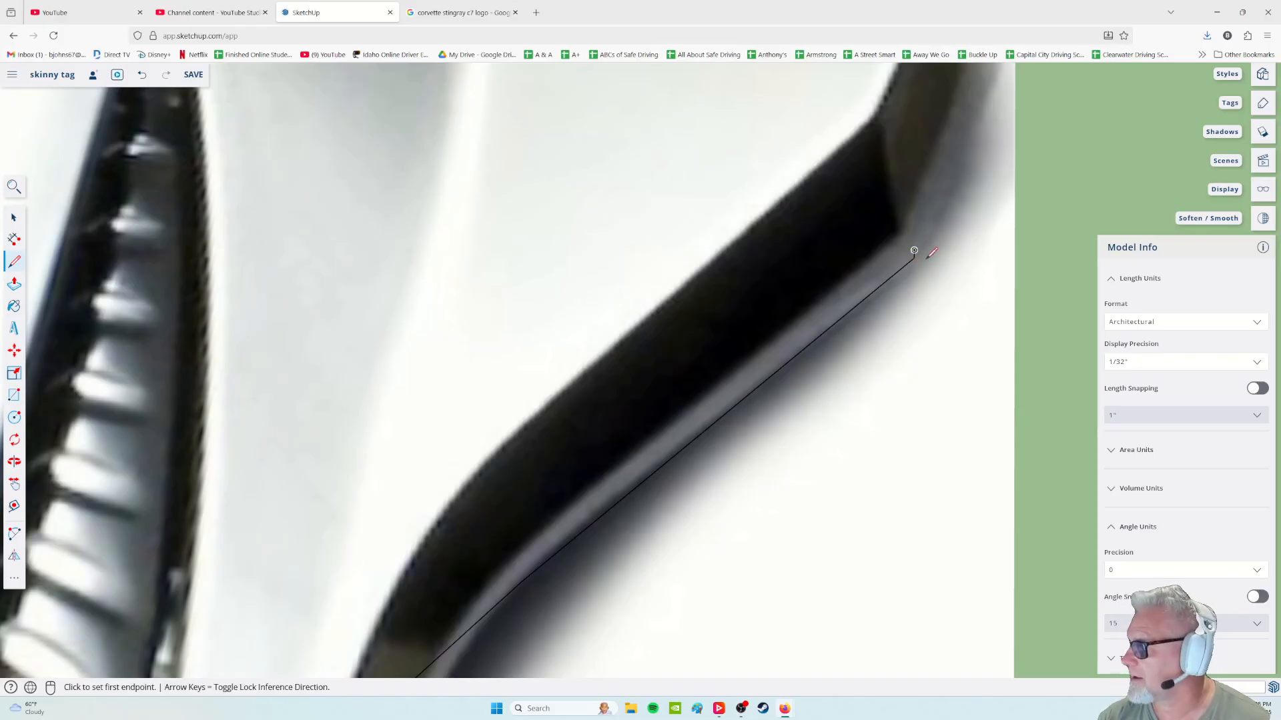
key(ctrl+z)
Trace two line segments around the right wing's outer corner from the end of the lower edge
click(914, 258)
click(943, 217)
click(963, 160)
scroll(986, 185, down, 6)
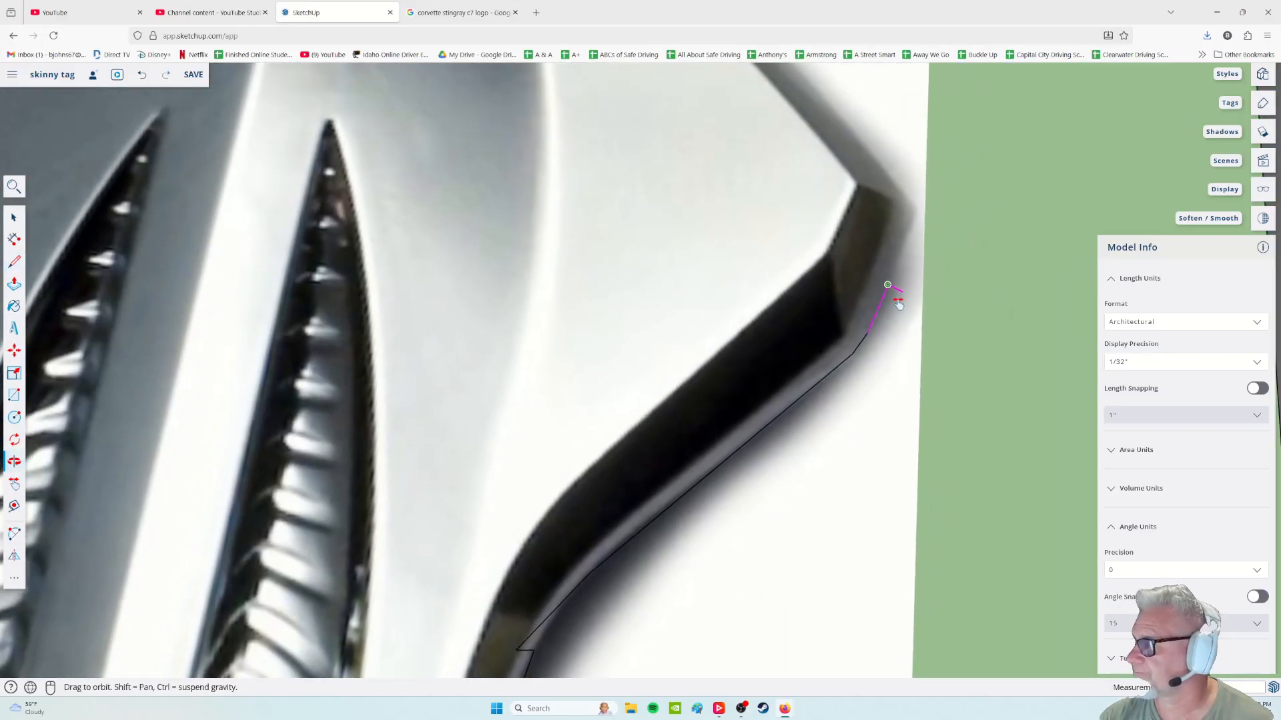
Examine the closed body outline of the emblem and compare its left and right sides
scroll(899, 286, down, 2)
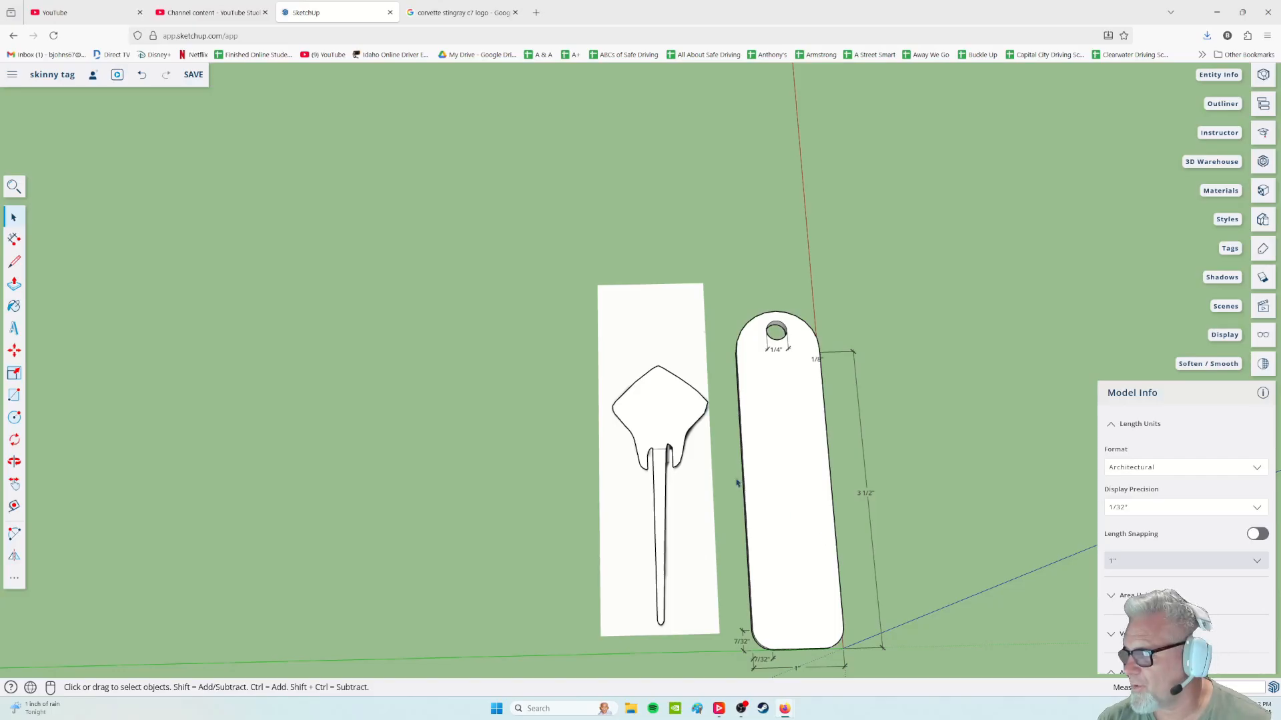
scroll(721, 480, up, 3)
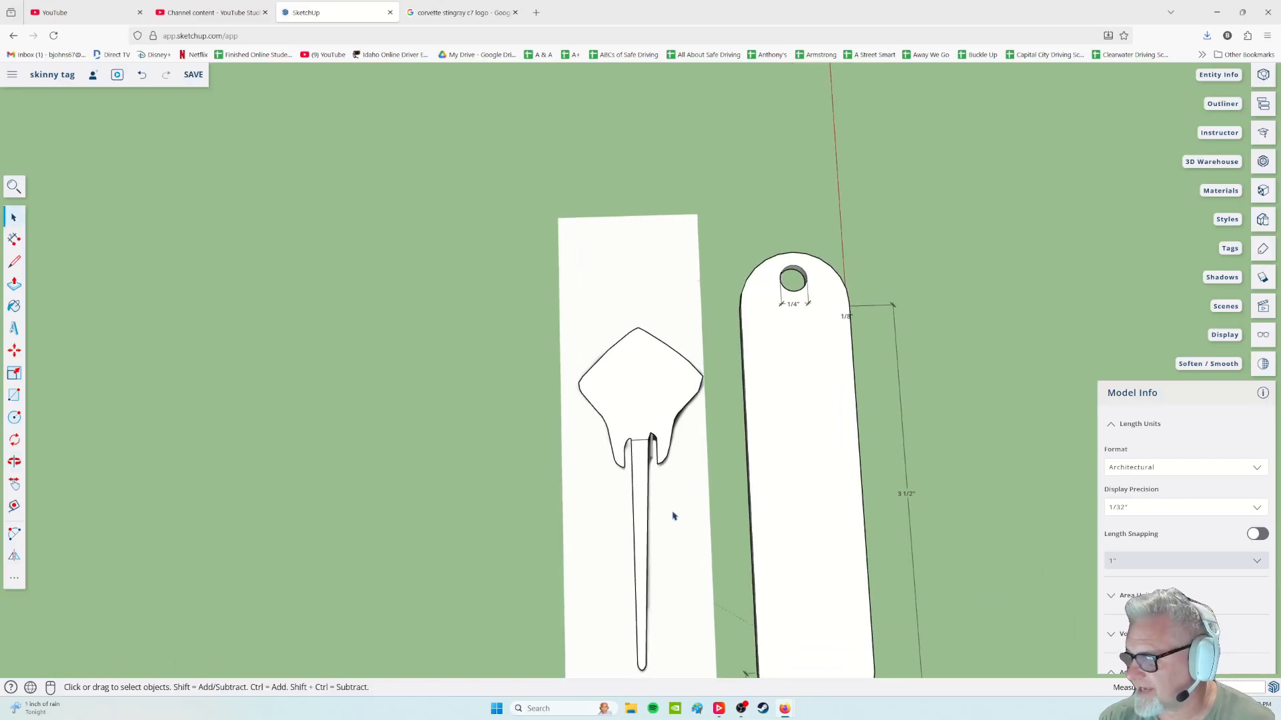
scroll(667, 520, up, 1)
scroll(657, 533, down, 1)
scroll(647, 494, up, 3)
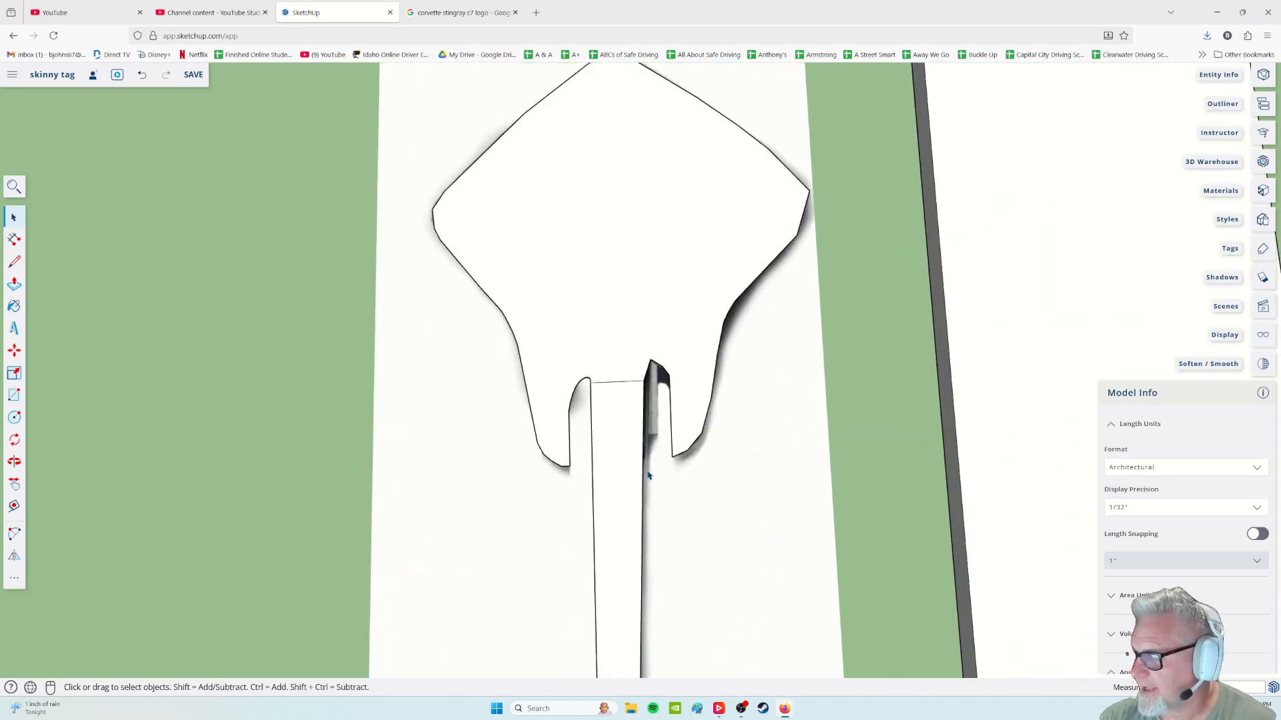
scroll(645, 451, down, 2)
middle_drag(658, 391, 658, 432)
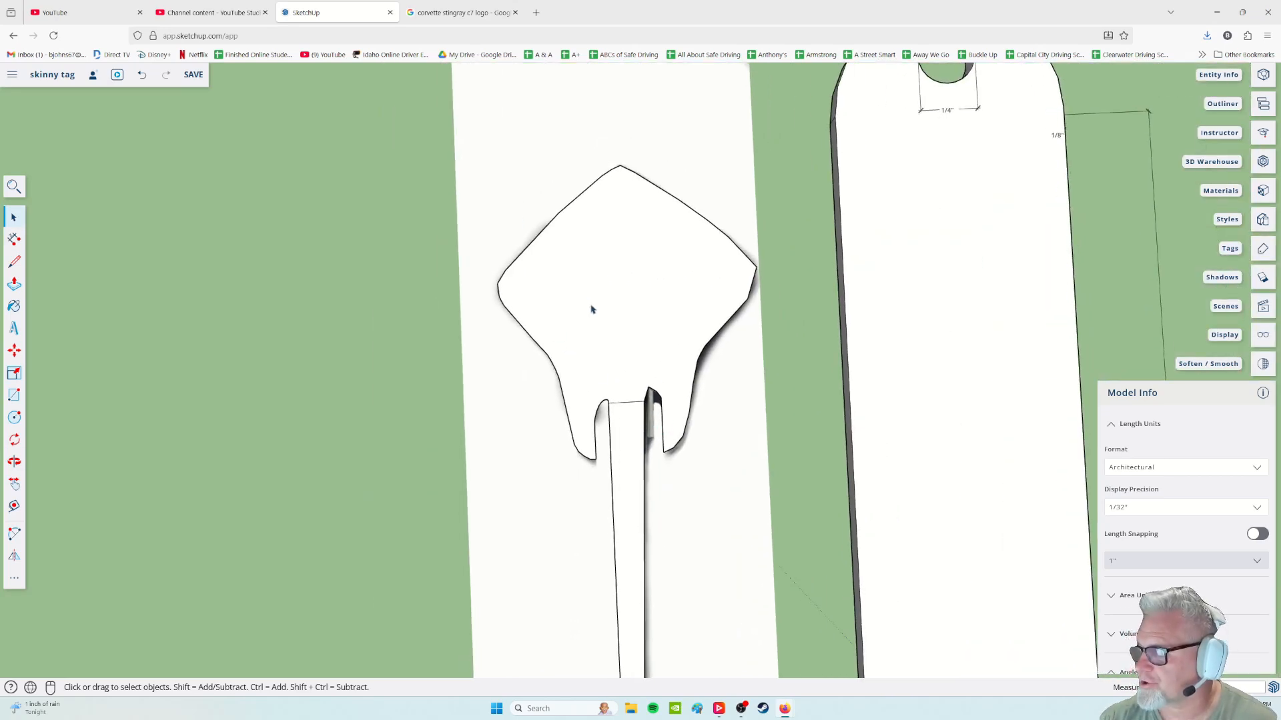
scroll(594, 313, up, 2)
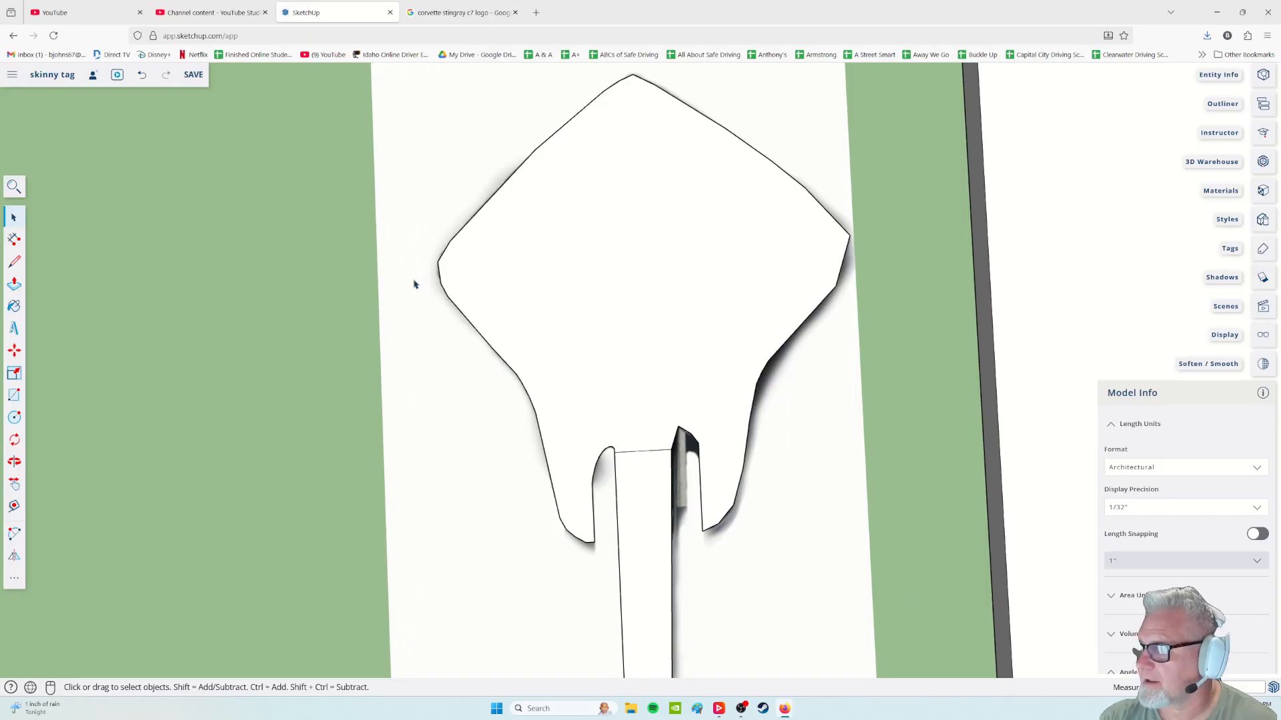
Draw a centerline from the body's top peak to the middle of the tail's wide end
click(14, 260)
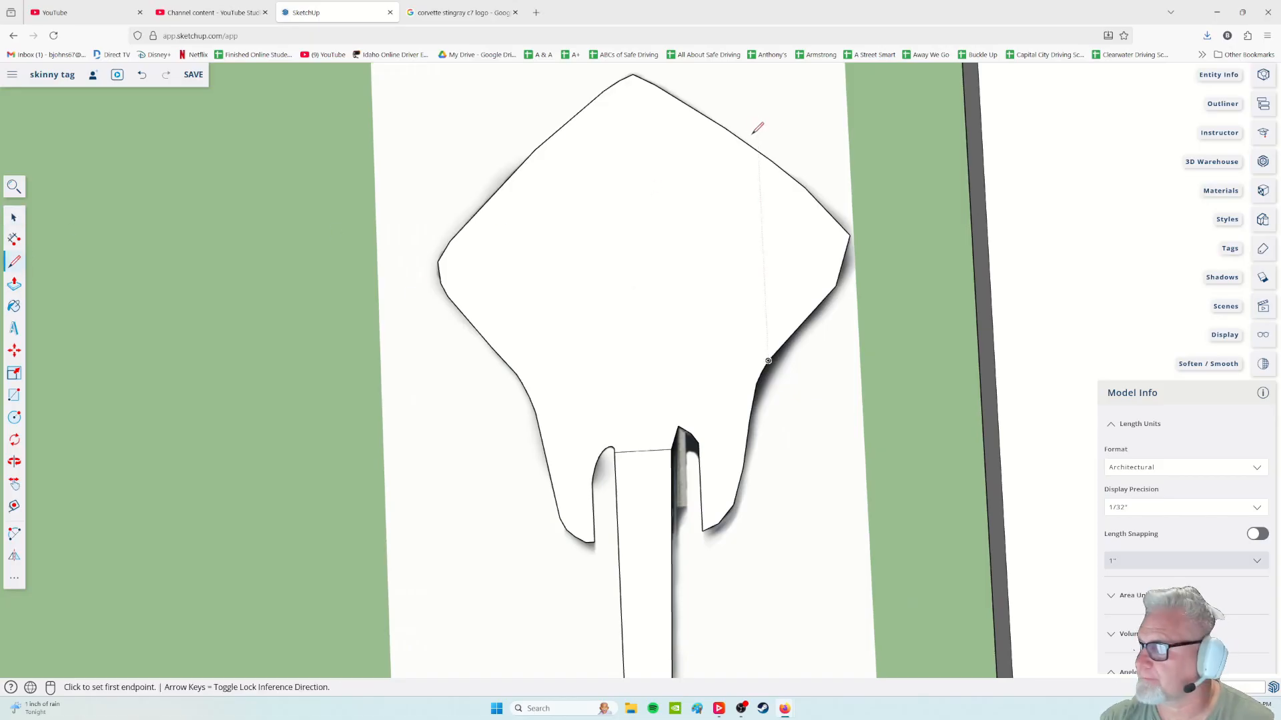
click(633, 73)
click(642, 450)
Delete the body's right half face and its outline edges, keeping the left half and the centerline
click(14, 217)
click(794, 197)
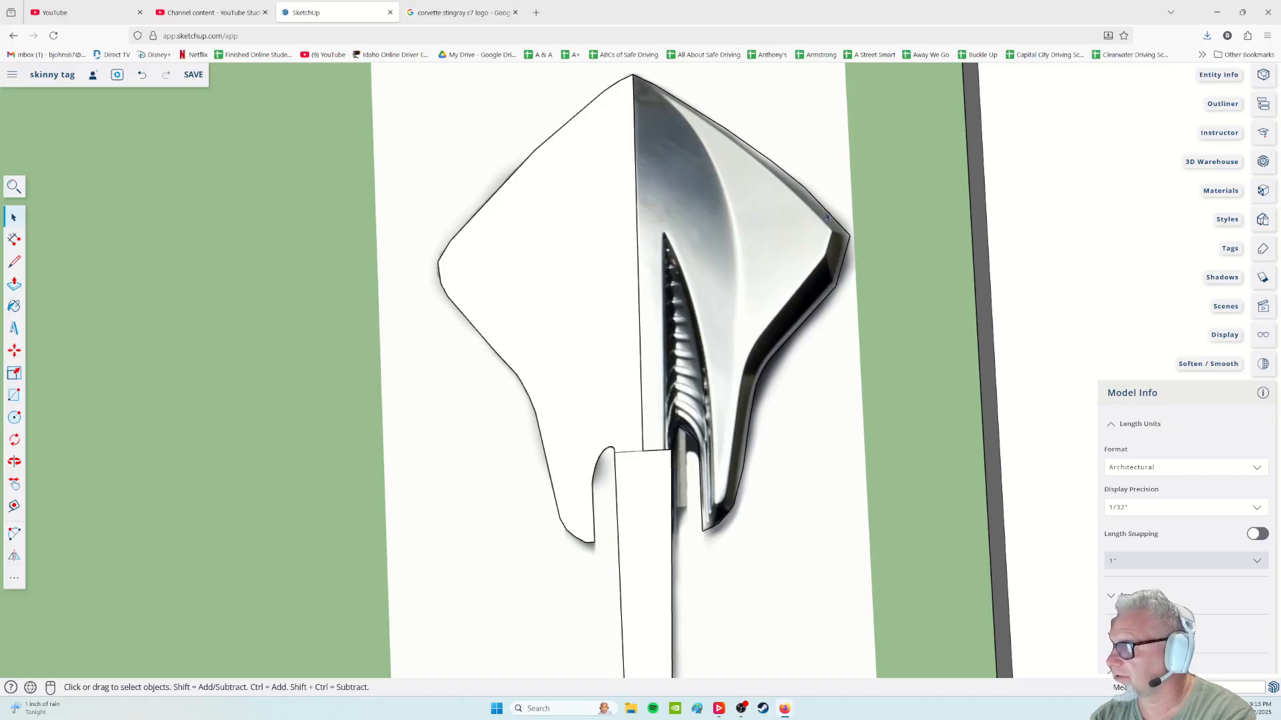
drag(646, 78, 823, 225)
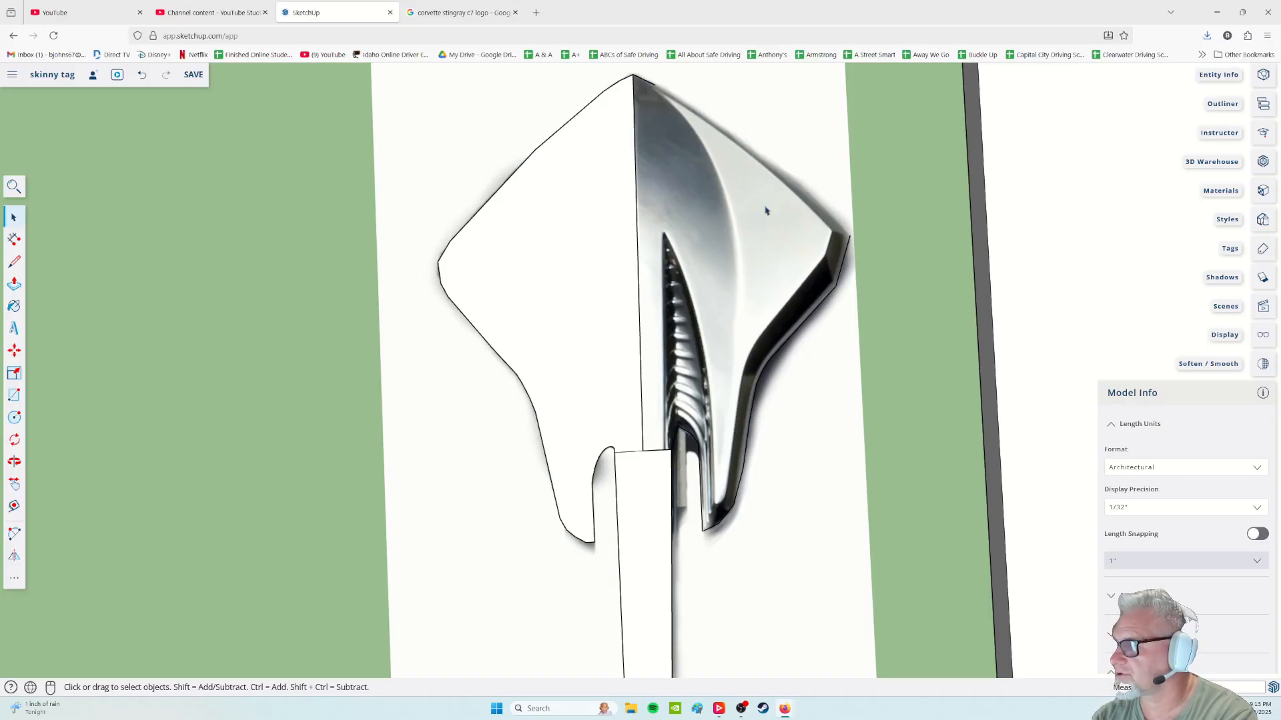
drag(681, 100, 859, 587)
key(Delete)
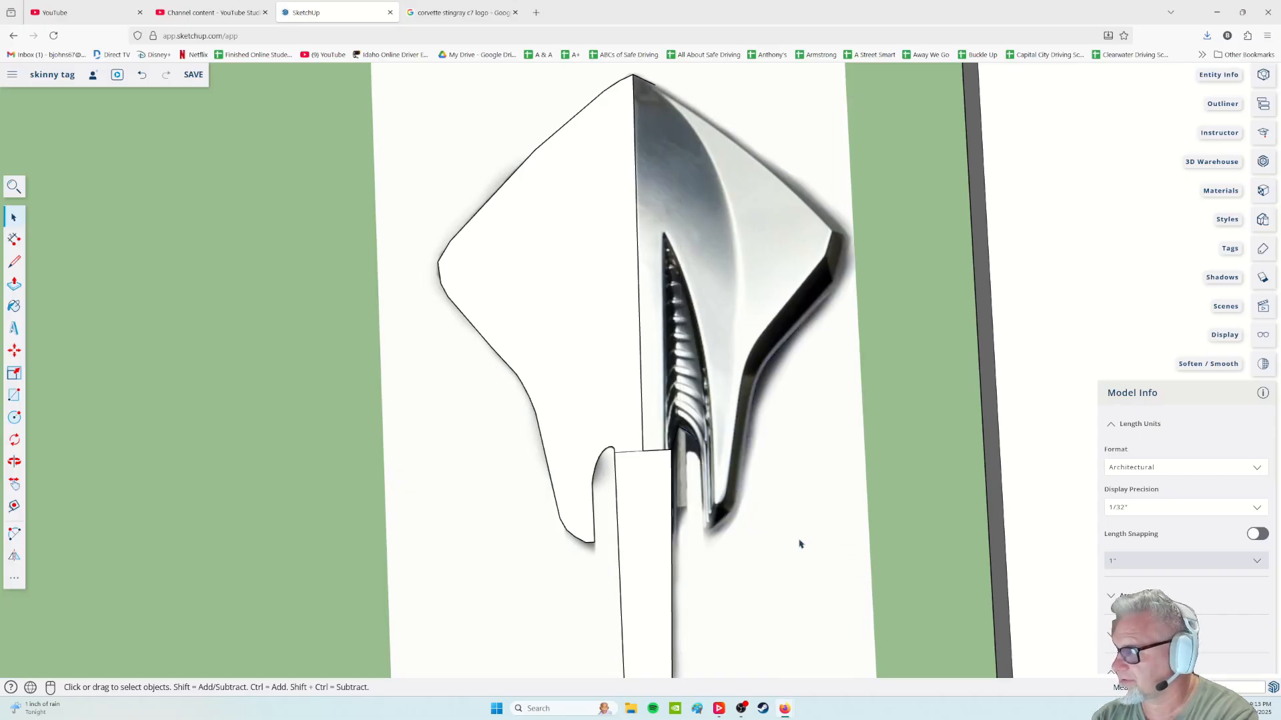
Copy the emblem body's left half face with its outline and paste the copy over the right side of the reference image
scroll(732, 547, up, 5)
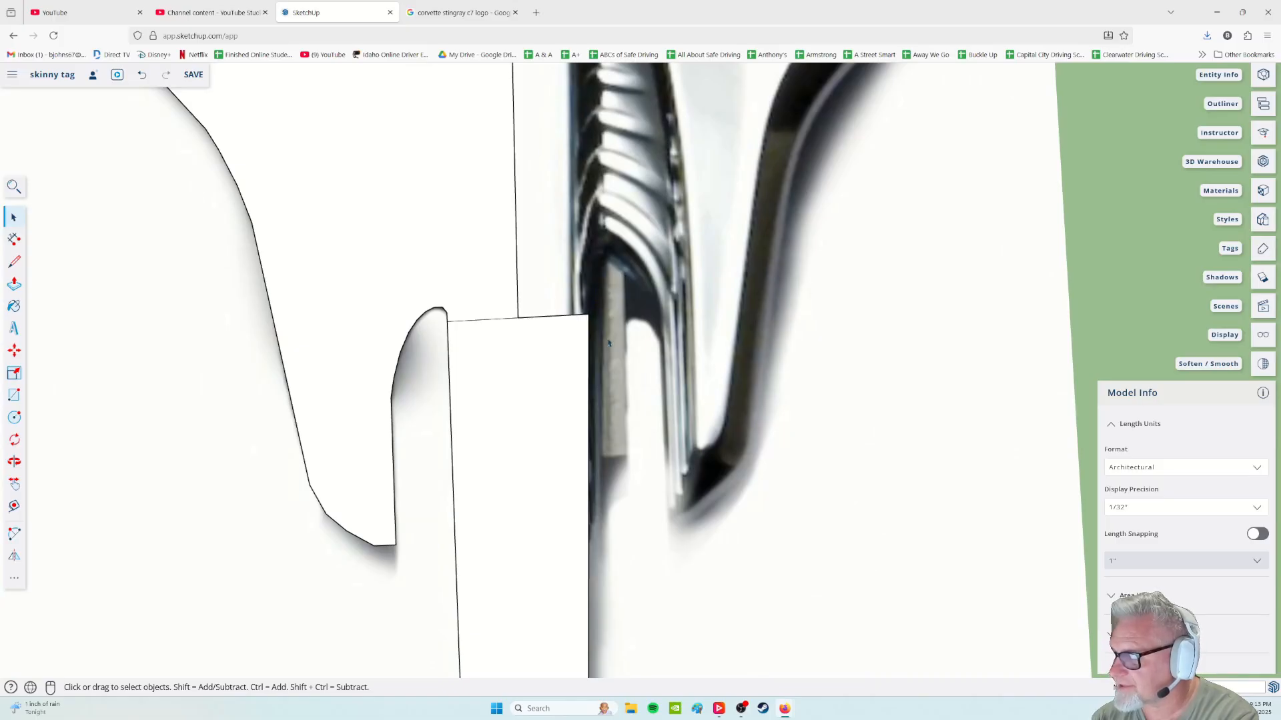
scroll(608, 343, down, 6)
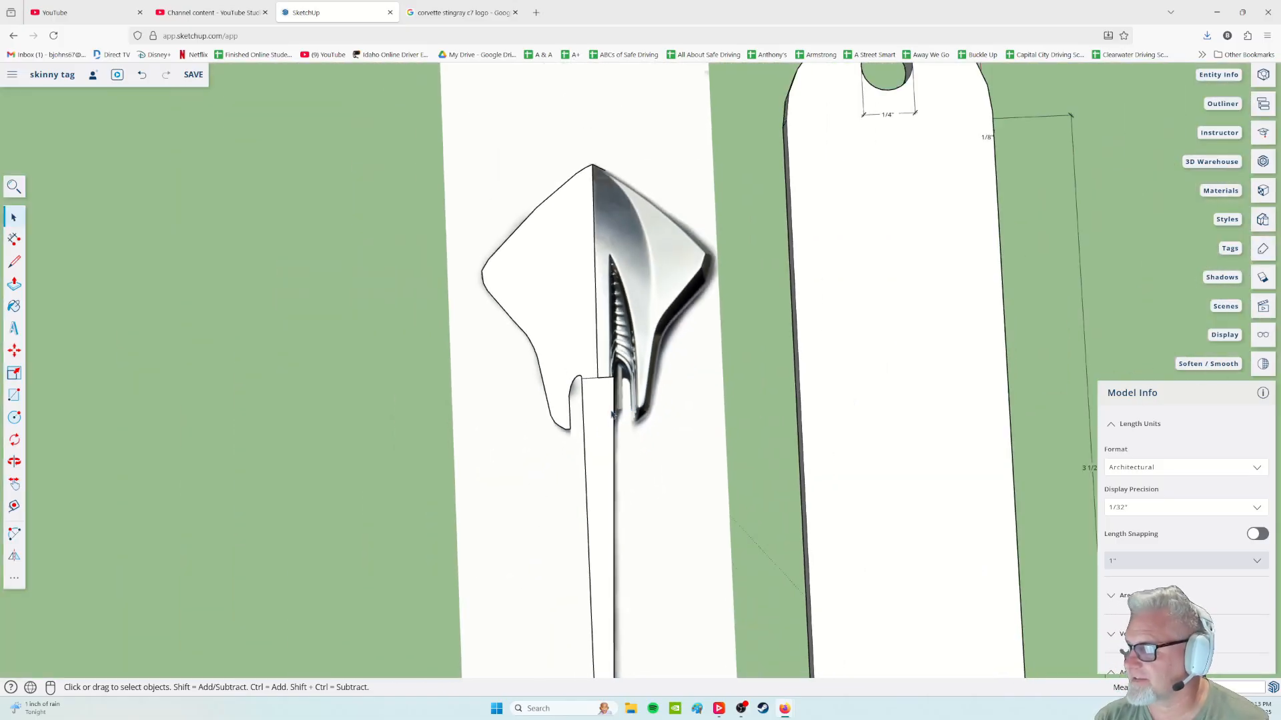
click(570, 302)
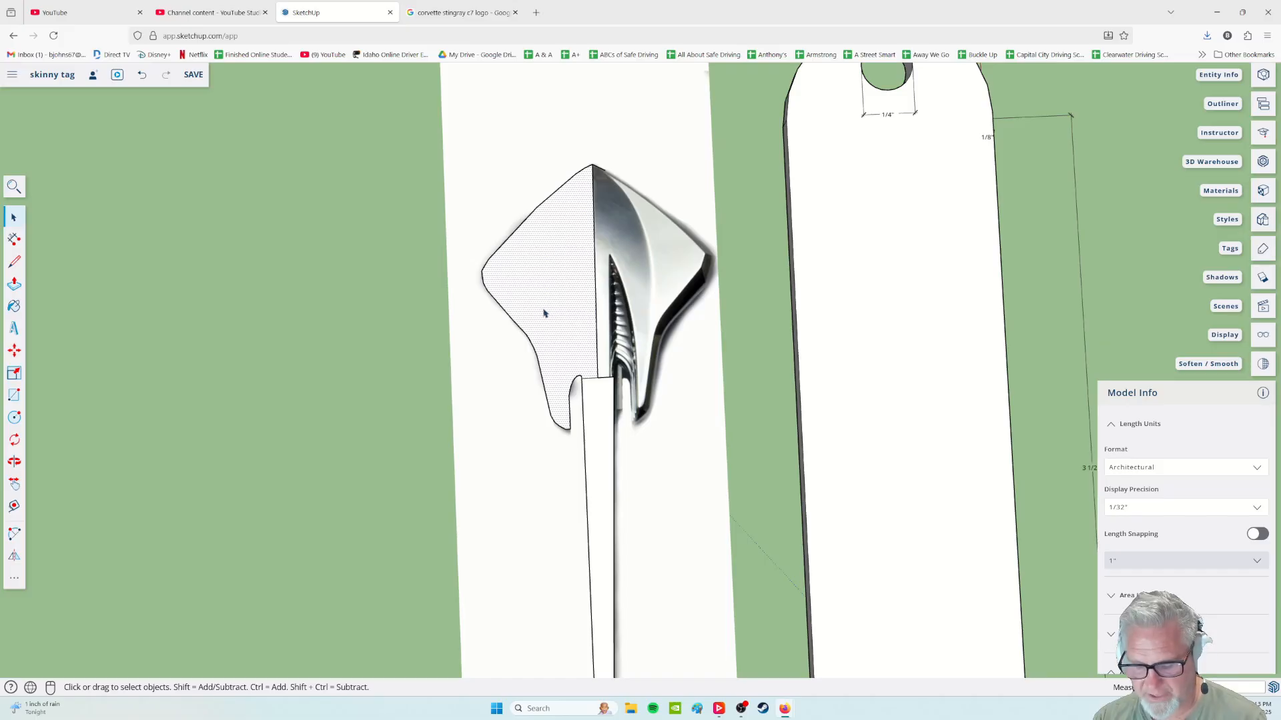
key(ctrl+v)
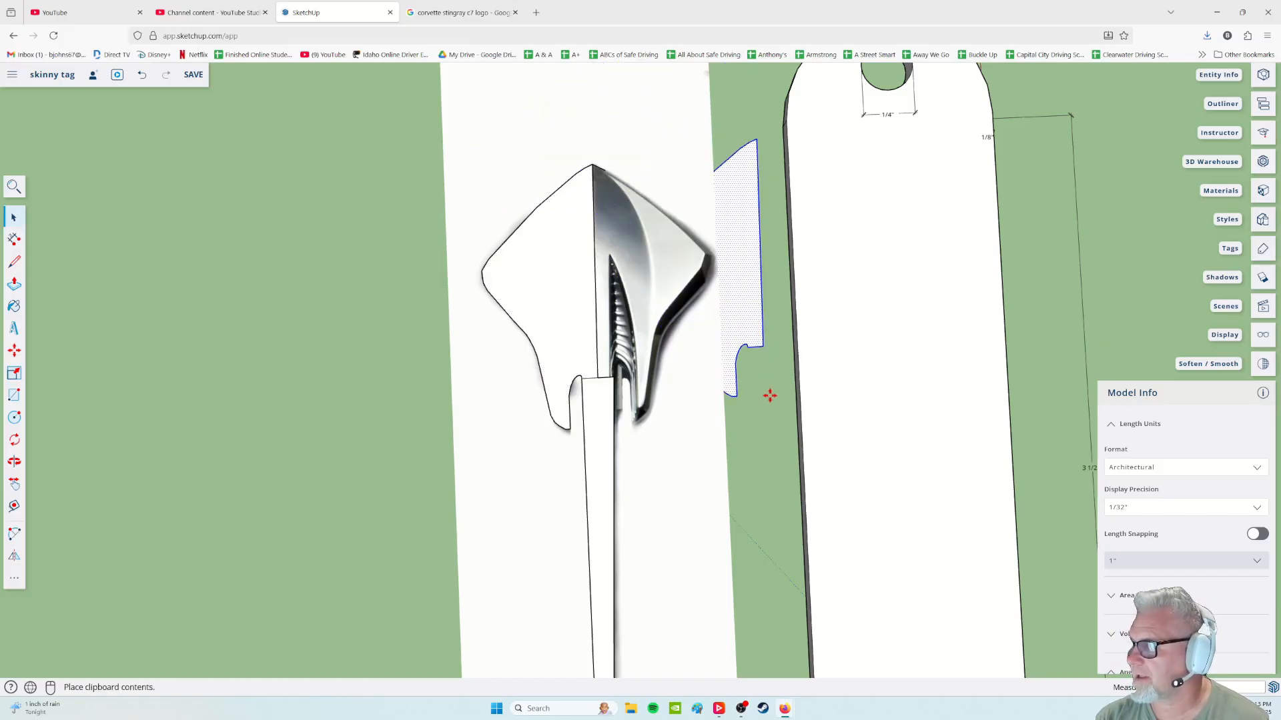
click(721, 371)
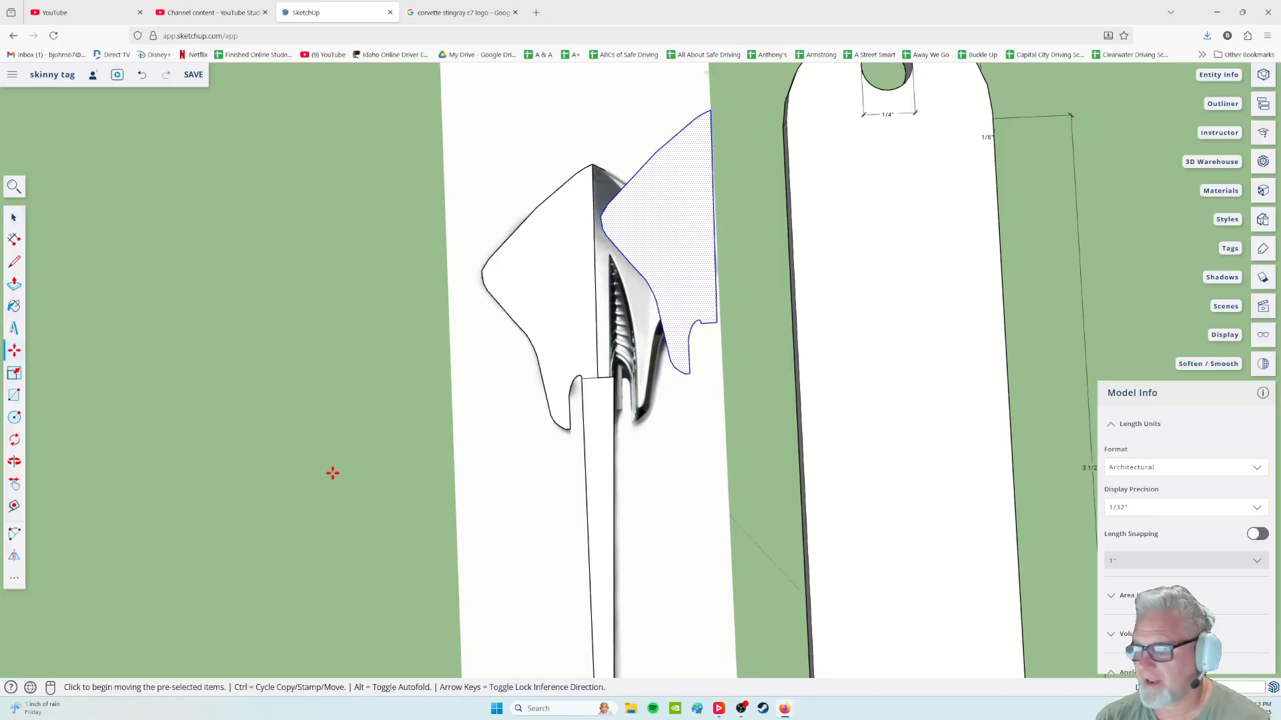
Flip the pasted half left to right so that its wing points away from the original half
click(14, 556)
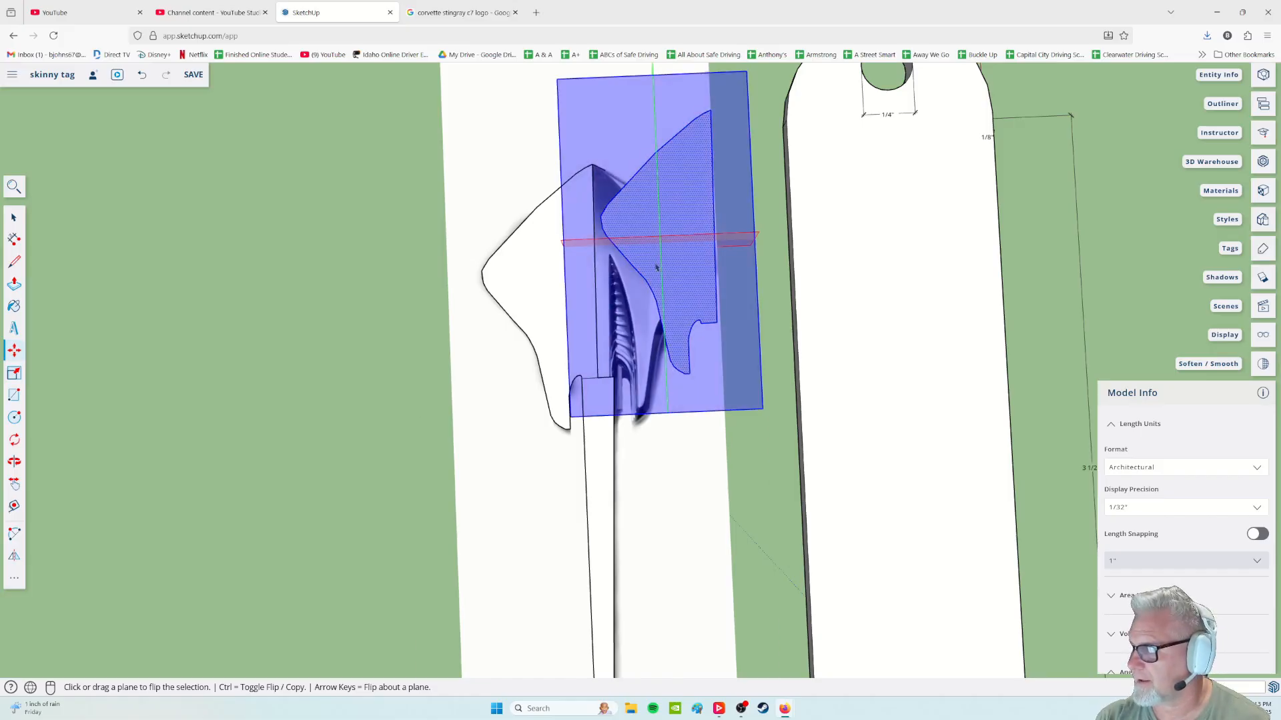
scroll(733, 266, up, 3)
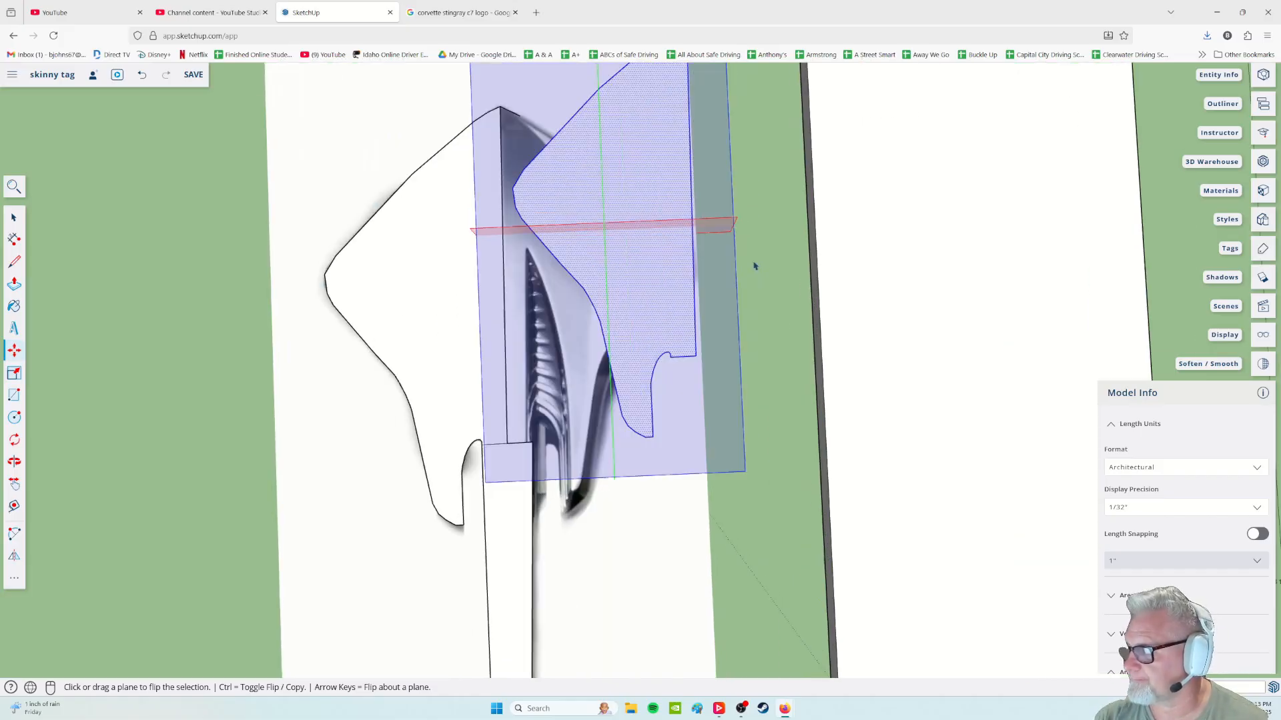
scroll(667, 233, down, 1)
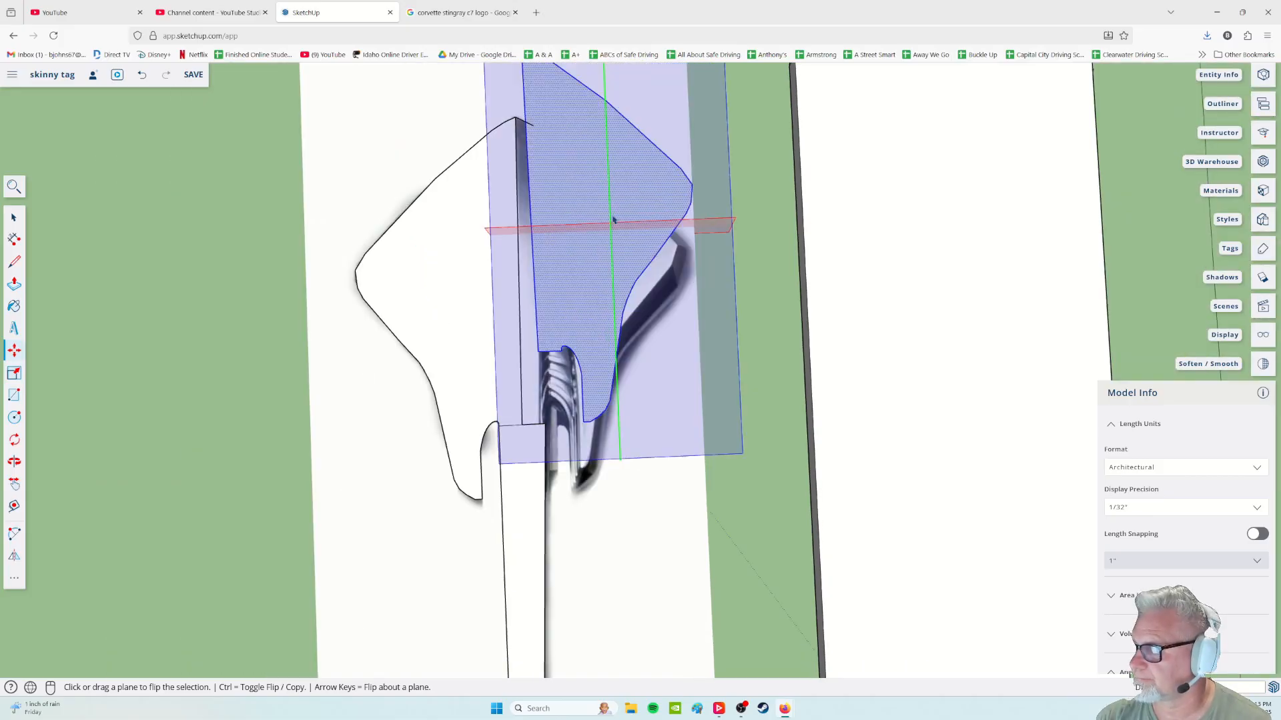
scroll(575, 360, down, 3)
scroll(560, 351, up, 2)
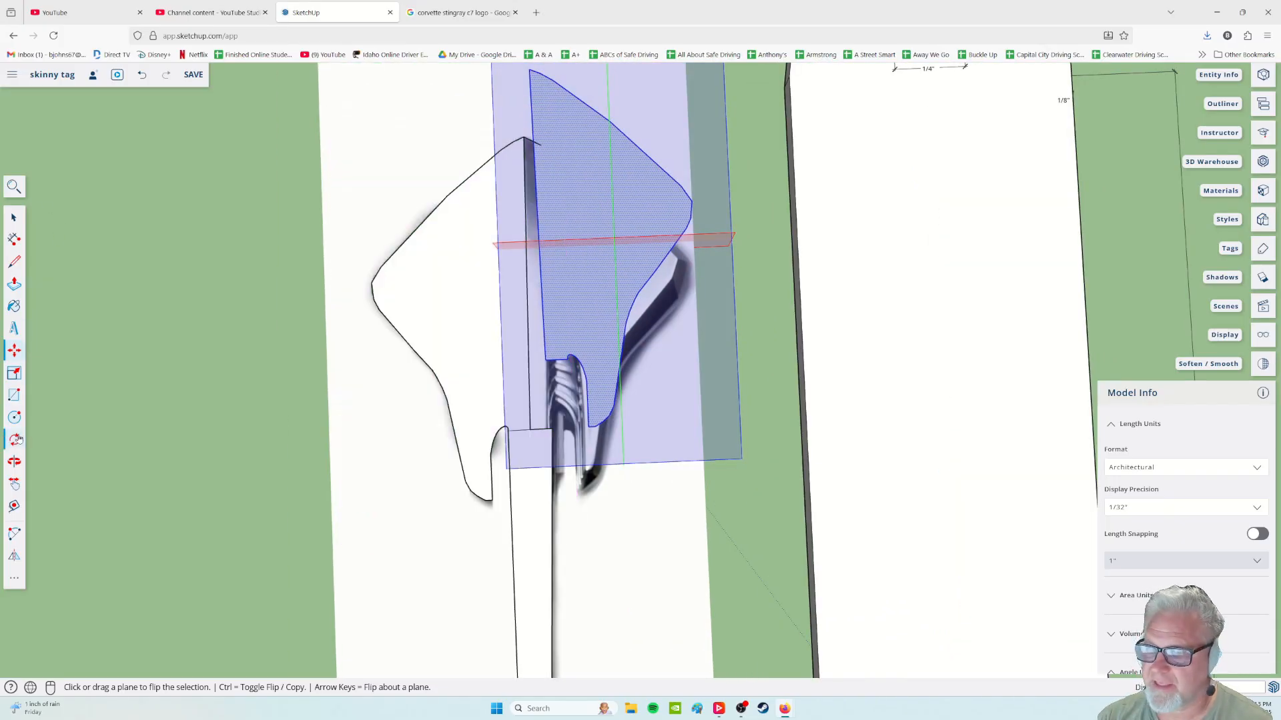
Move the mirrored half by its lower inner corner onto the midpoint snap along the tail's wide end
click(16, 354)
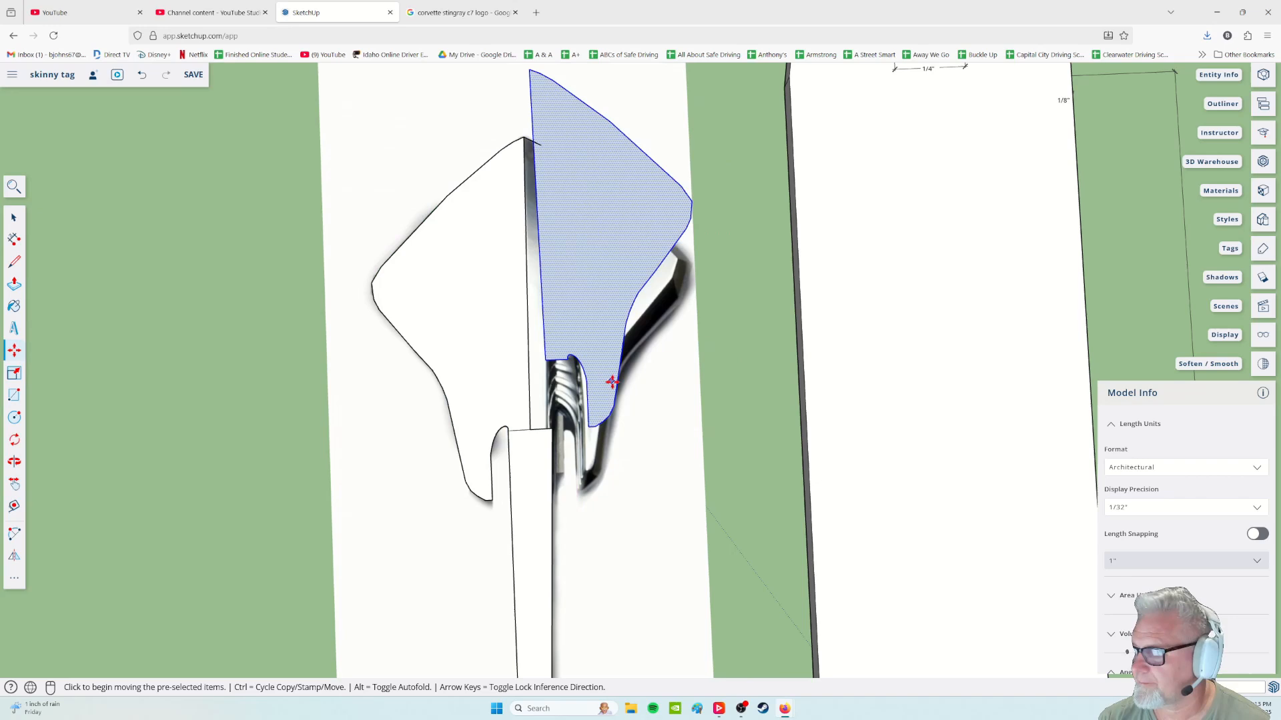
click(543, 364)
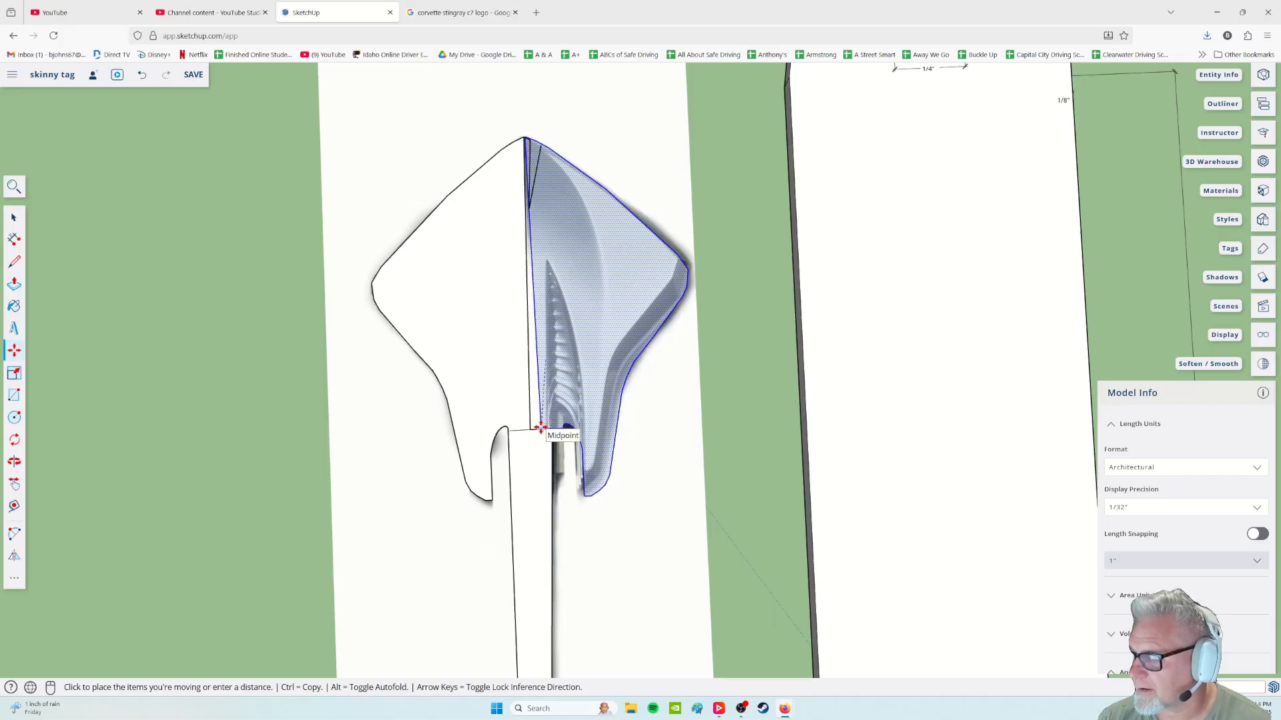
click(540, 426)
Delete the stray edges and the sliver face near the peak of the mirrored half
scroll(600, 557, up, 3)
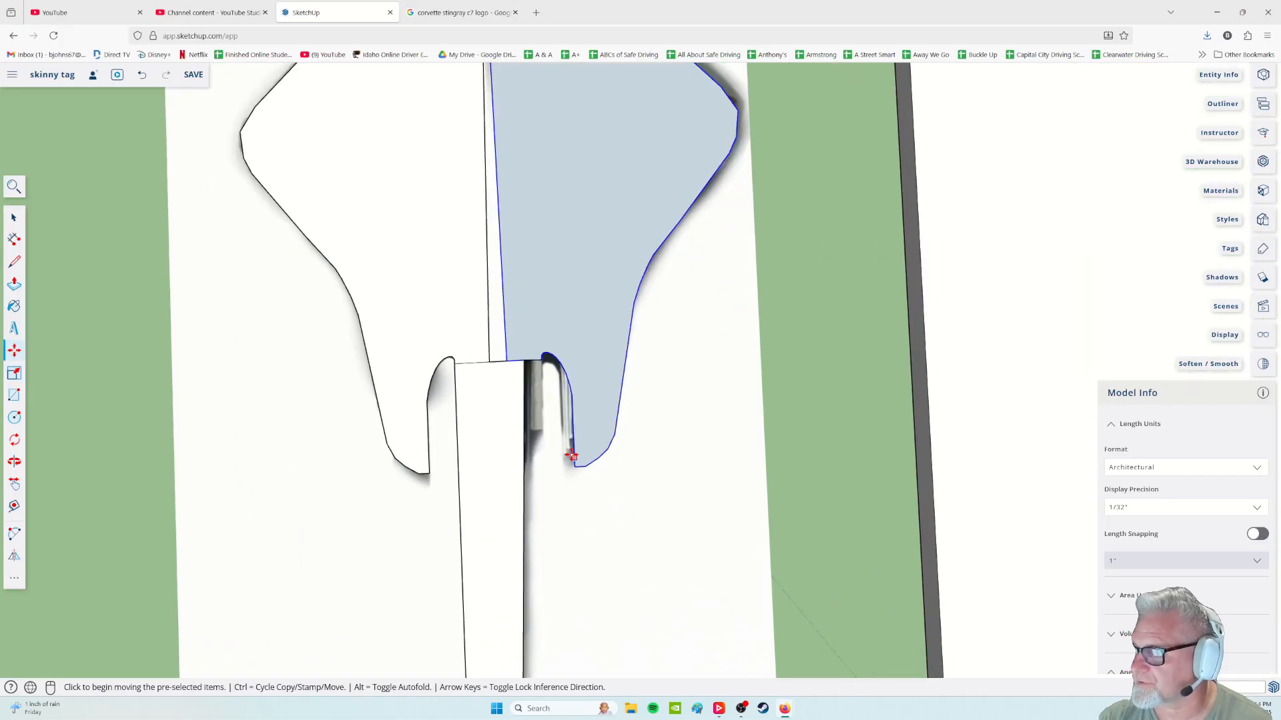
scroll(569, 440, down, 2)
middle_drag(569, 440, 551, 360)
scroll(534, 281, up, 5)
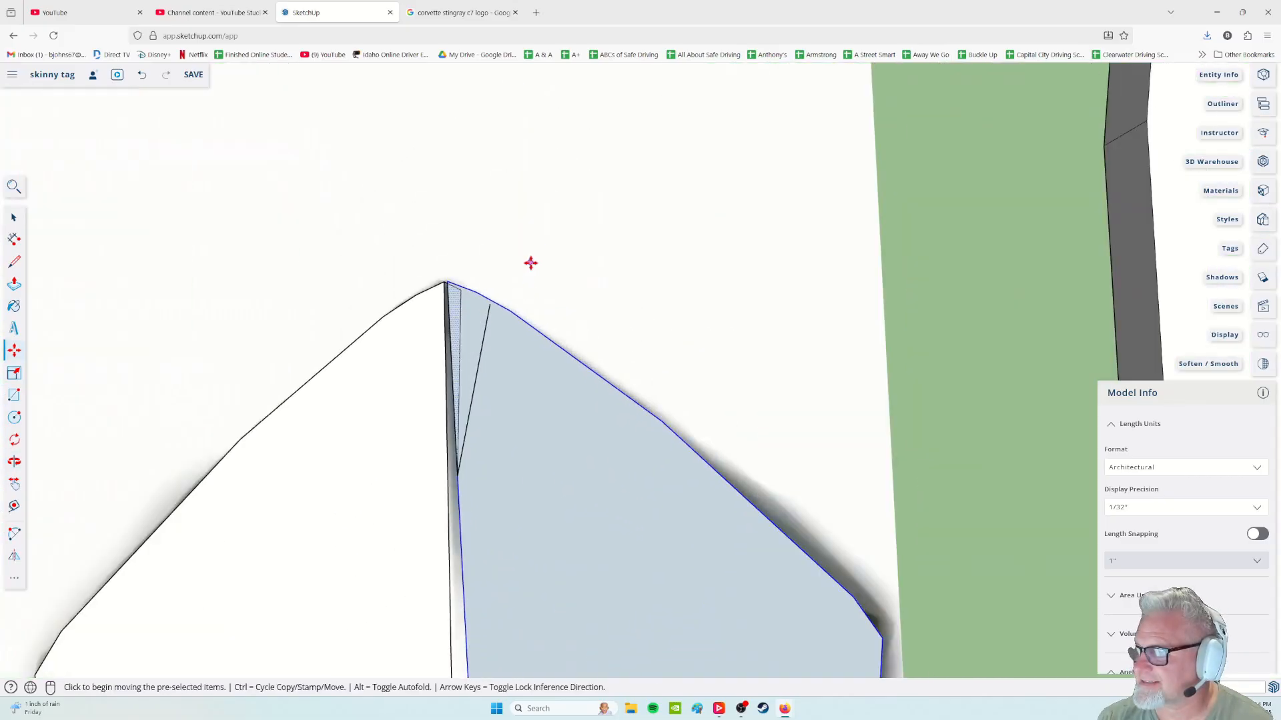
middle_drag(532, 305, 290, 382)
middle_drag(623, 303, 574, 352)
scroll(615, 377, up, 3)
middle_drag(427, 401, 448, 470)
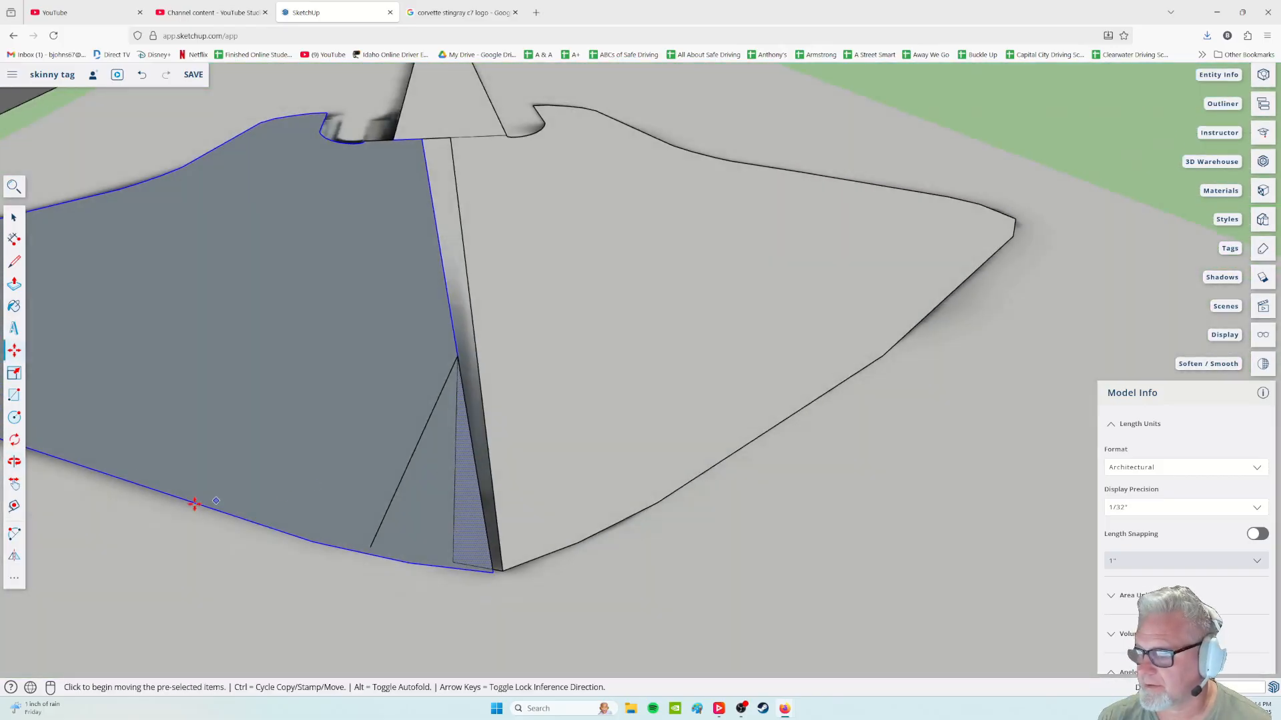
click(14, 217)
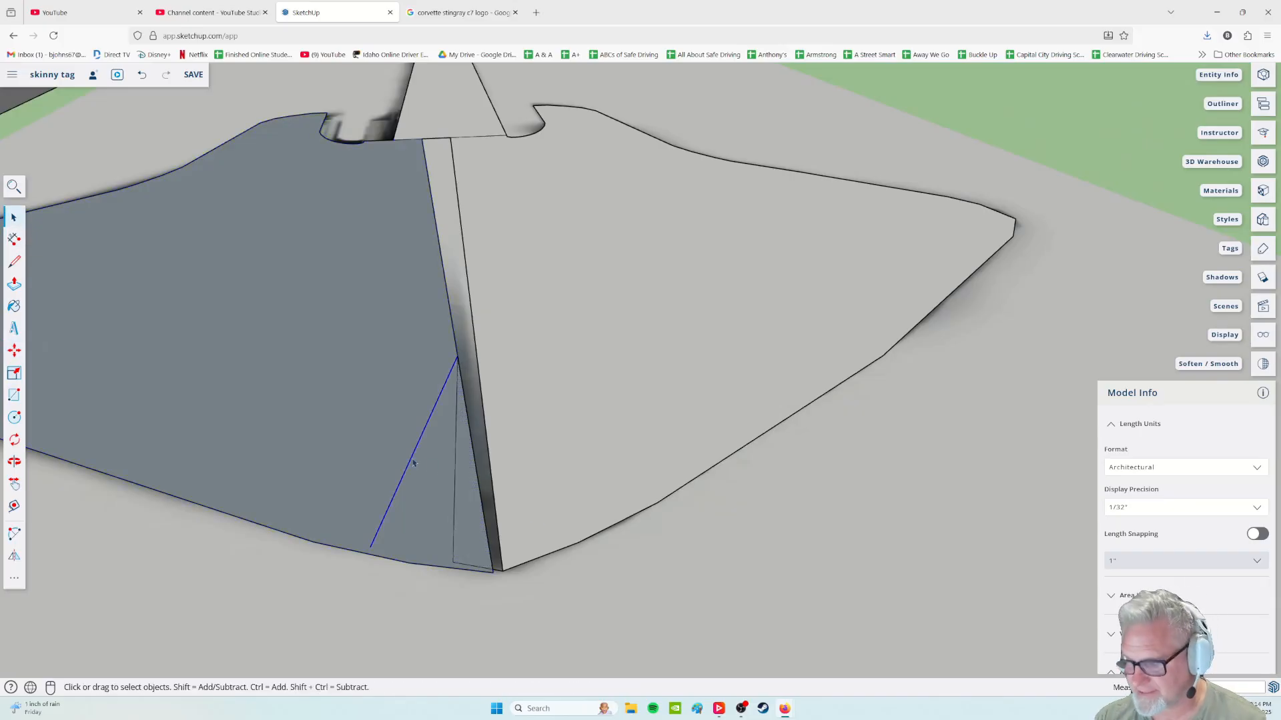
key(Delete)
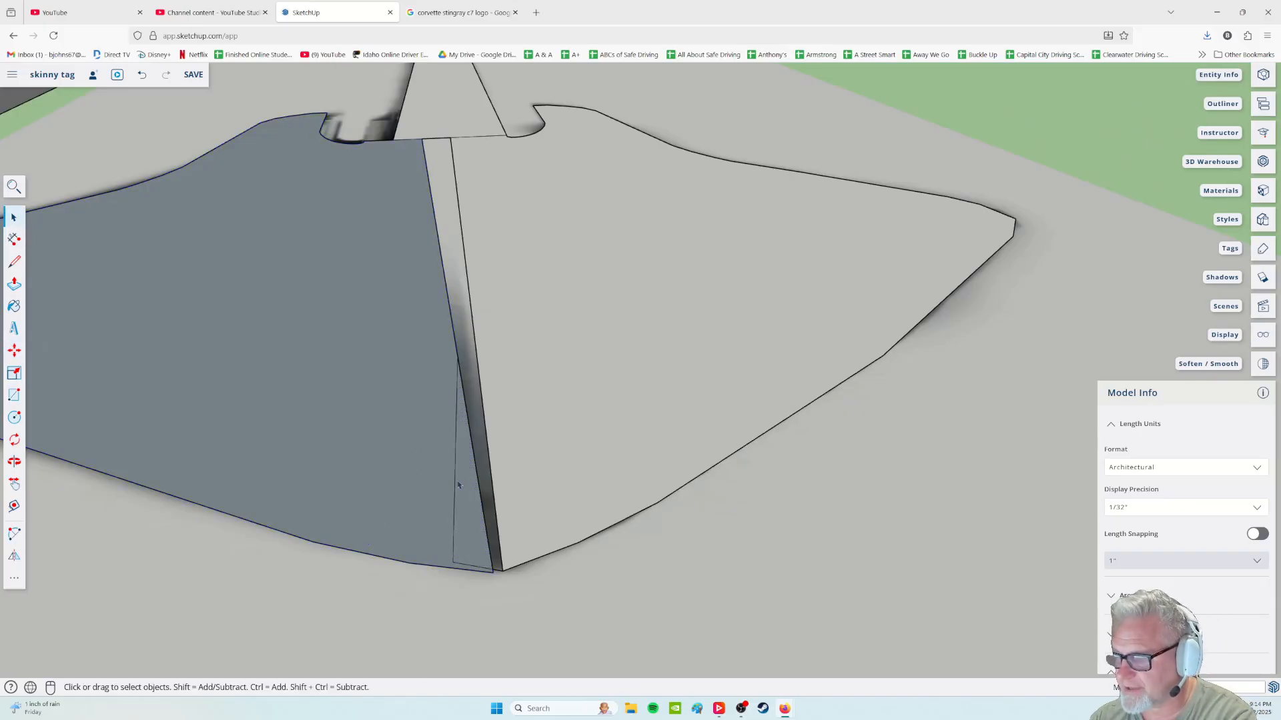
click(463, 528)
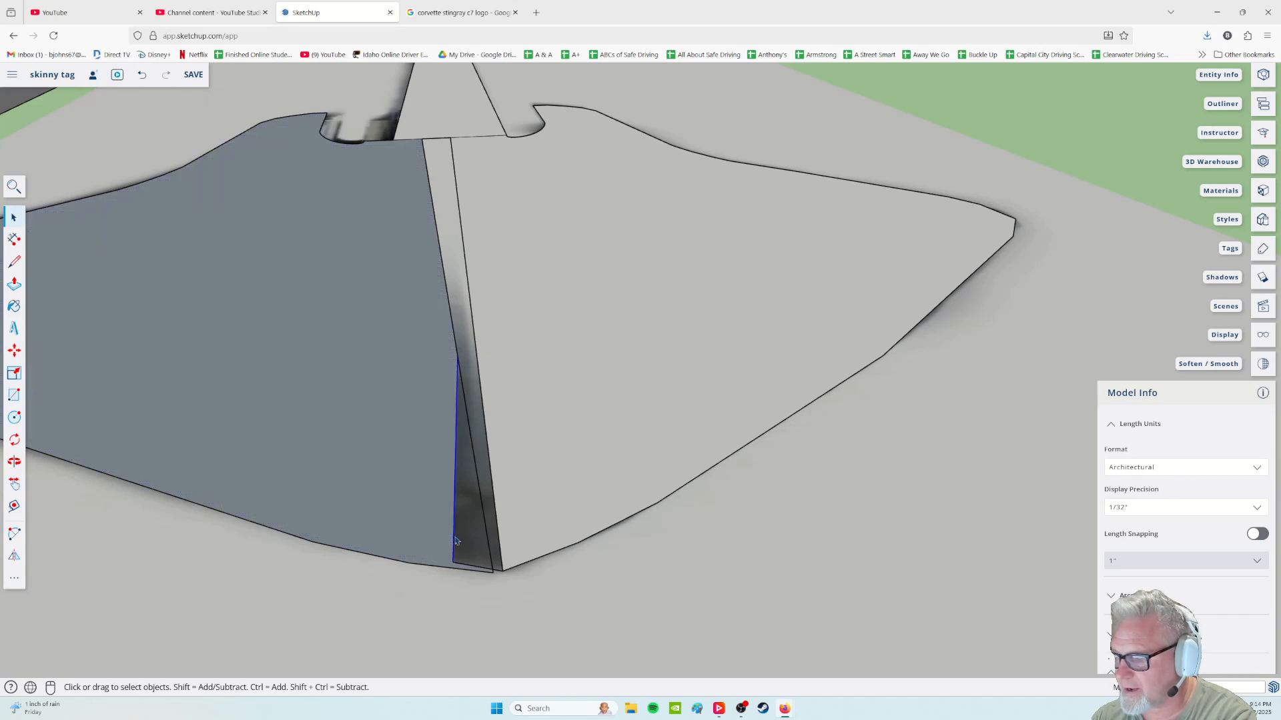
click(473, 571)
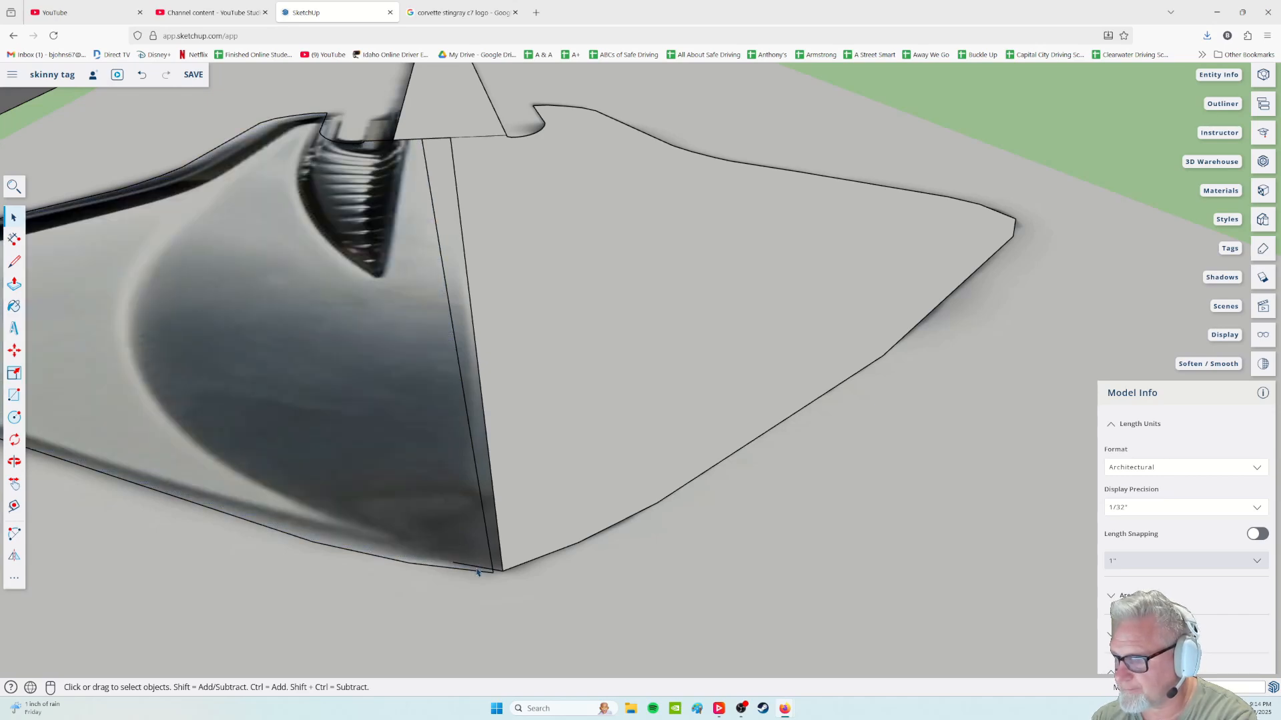
click(480, 570)
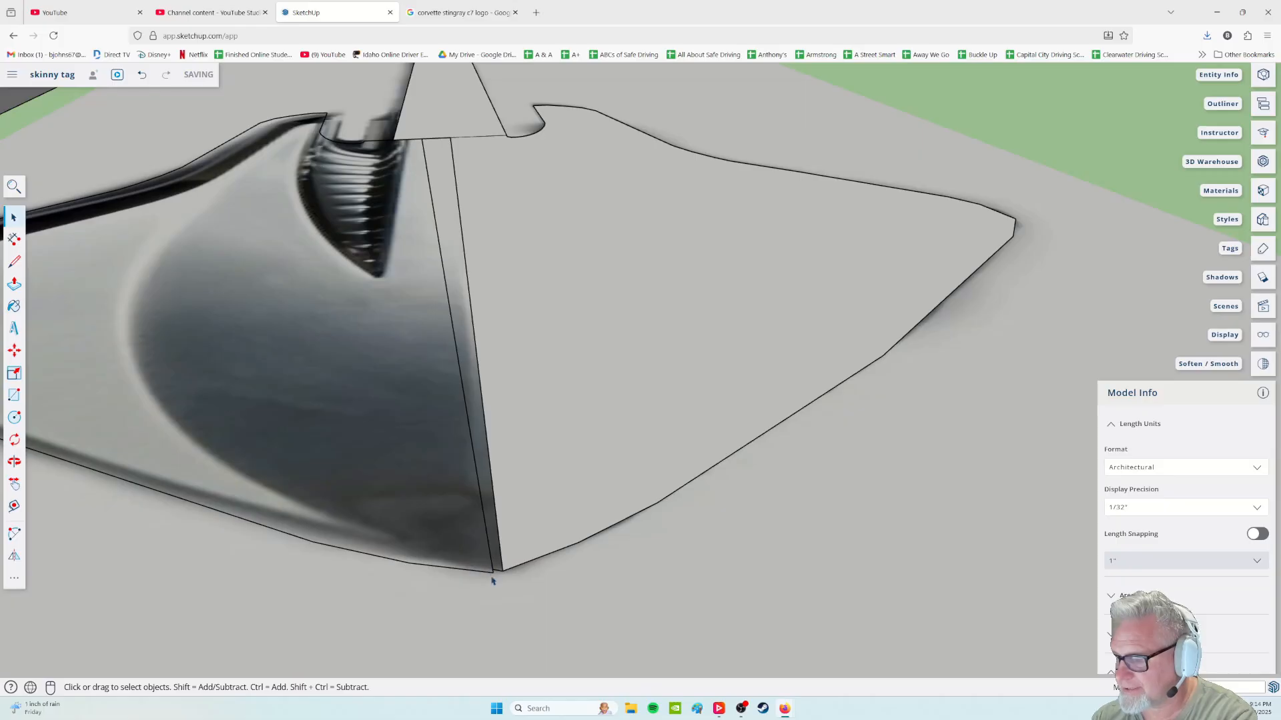
Examine the mirrored outline from a low angle and up close where it meets the tail's wide end
mouse_move(511, 603)
middle_down()
mouse_move(486, 514)
mouse_move(355, 405)
mouse_move(706, 437)
mouse_move(415, 409)
mouse_move(327, 430)
mouse_move(409, 434)
mouse_move(409, 397)
mouse_move(474, 414)
mouse_move(243, 242)
mouse_move(320, 420)
mouse_move(432, 531)
mouse_move(975, 563)
mouse_move(681, 492)
mouse_move(713, 547)
mouse_move(783, 586)
mouse_move(954, 514)
mouse_move(1011, 559)
middle_up()
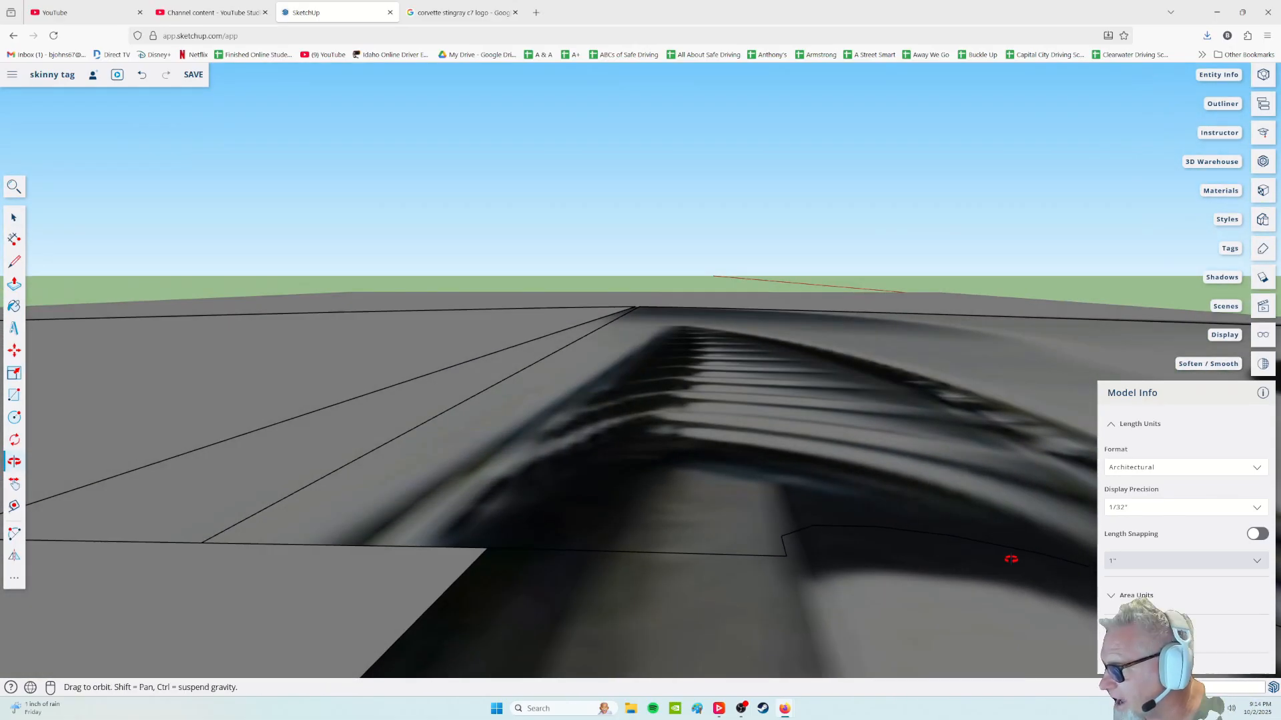
middle_drag(942, 478, 582, 451)
scroll(600, 465, down, 4)
middle_click(663, 480)
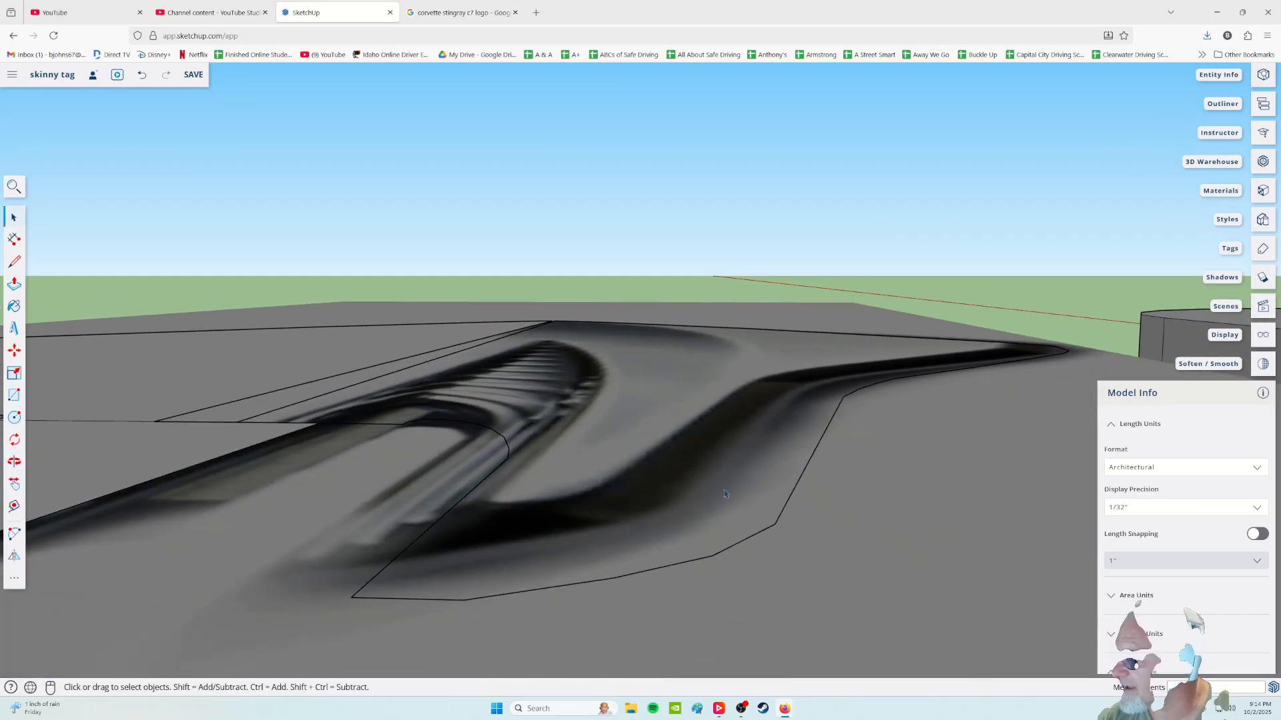
scroll(773, 525, down, 3)
middle_drag(773, 526, 752, 586)
middle_drag(497, 503, 564, 587)
scroll(557, 527, up, 5)
middle_drag(511, 527, 517, 615)
scroll(516, 499, up, 5)
middle_drag(518, 500, 521, 609)
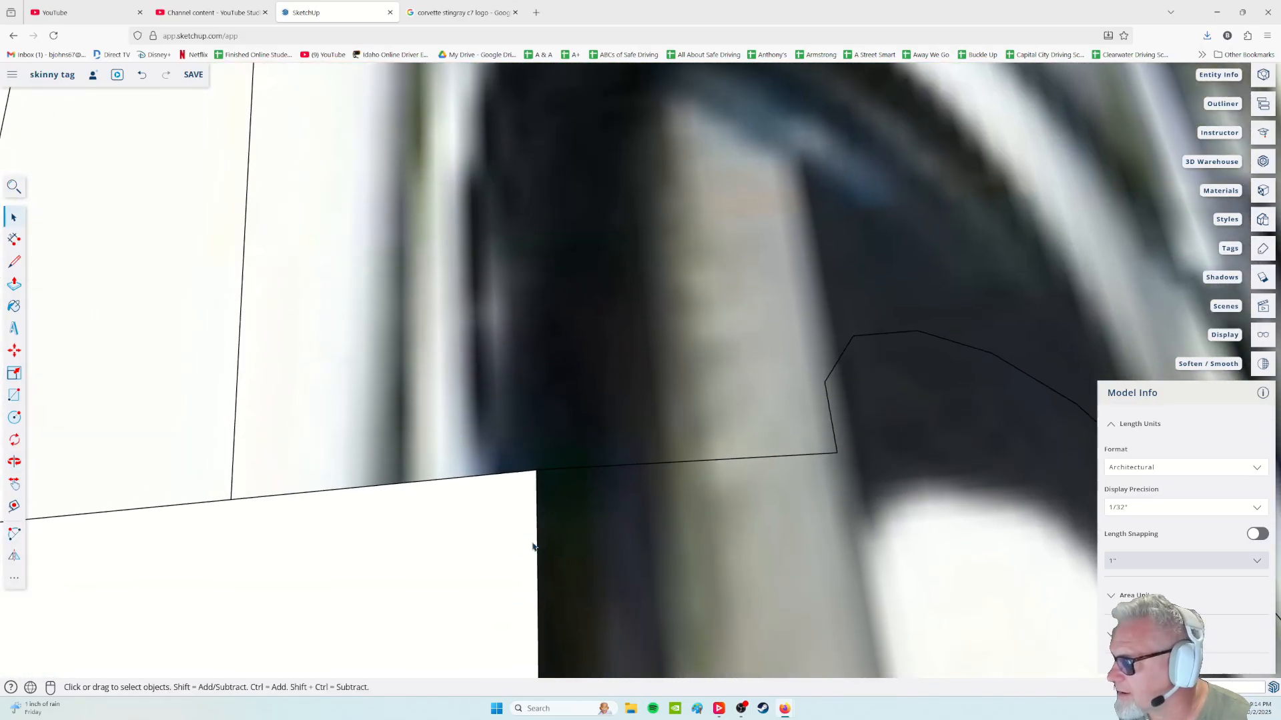
Compare the original and mirrored halves, checking the gap between their inner edges and their fit around the tail
scroll(533, 547, down, 10)
middle_drag(553, 427, 561, 477)
scroll(570, 397, down, 4)
mouse_move(578, 373)
middle_down()
mouse_move(586, 338)
mouse_move(590, 361)
middle_up()
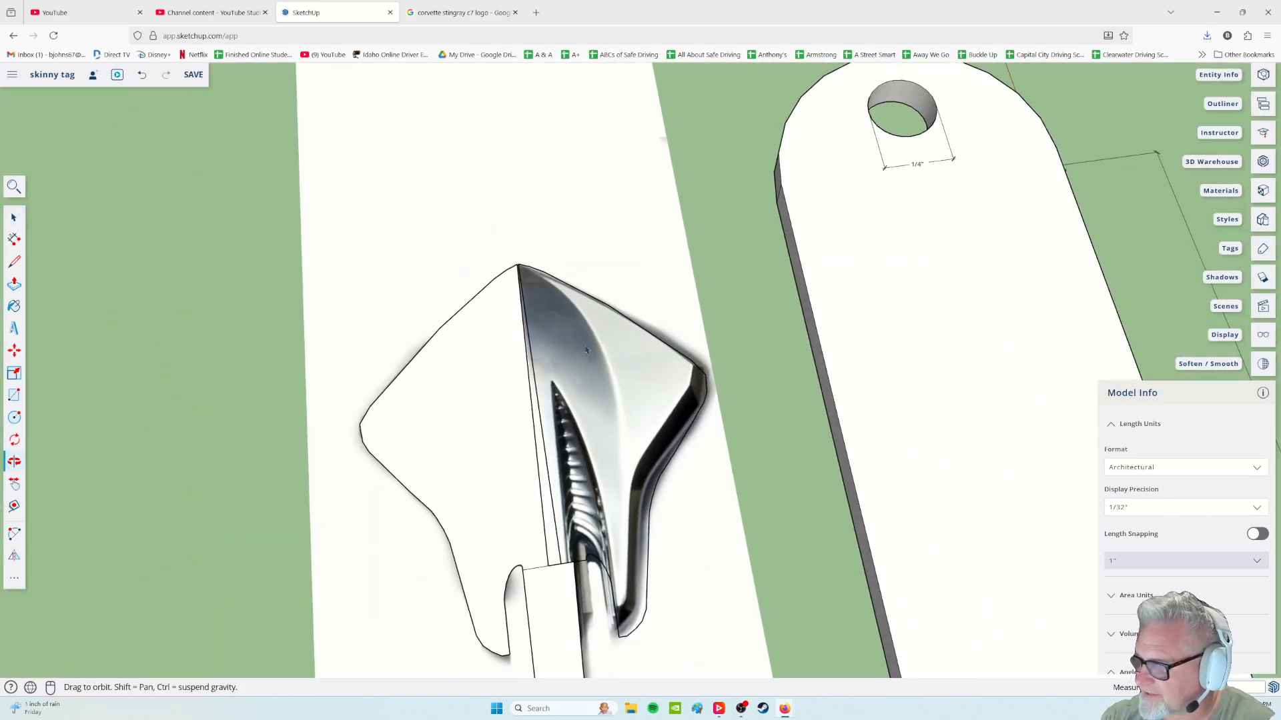
scroll(594, 587, up, 8)
scroll(600, 601, down, 5)
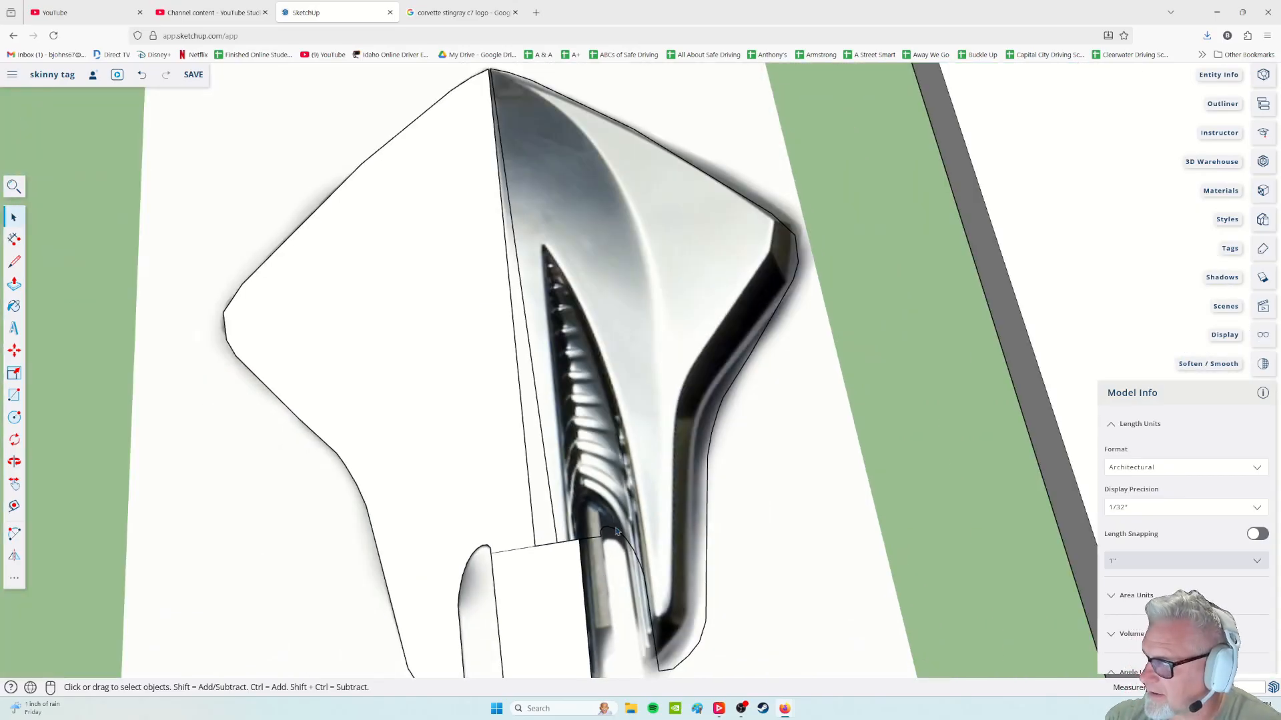
scroll(617, 532, down, 4)
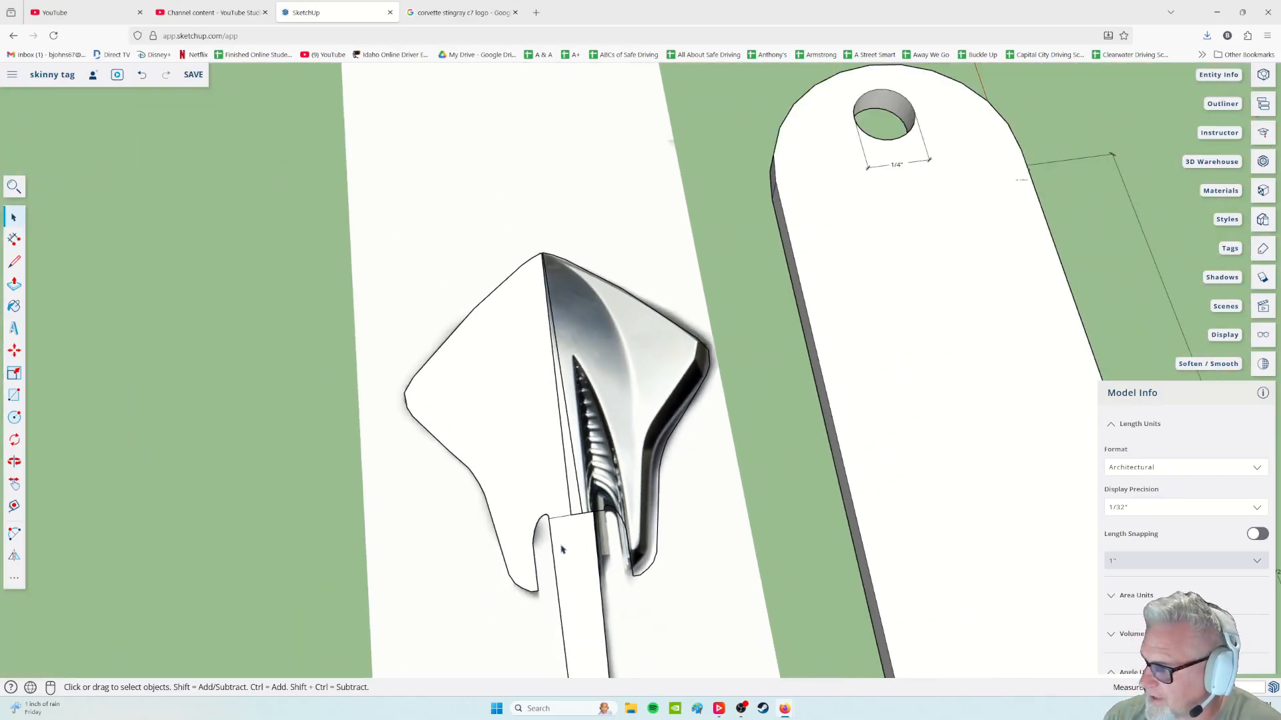
scroll(605, 543, up, 5)
shift+middle_drag(501, 512, 615, 498)
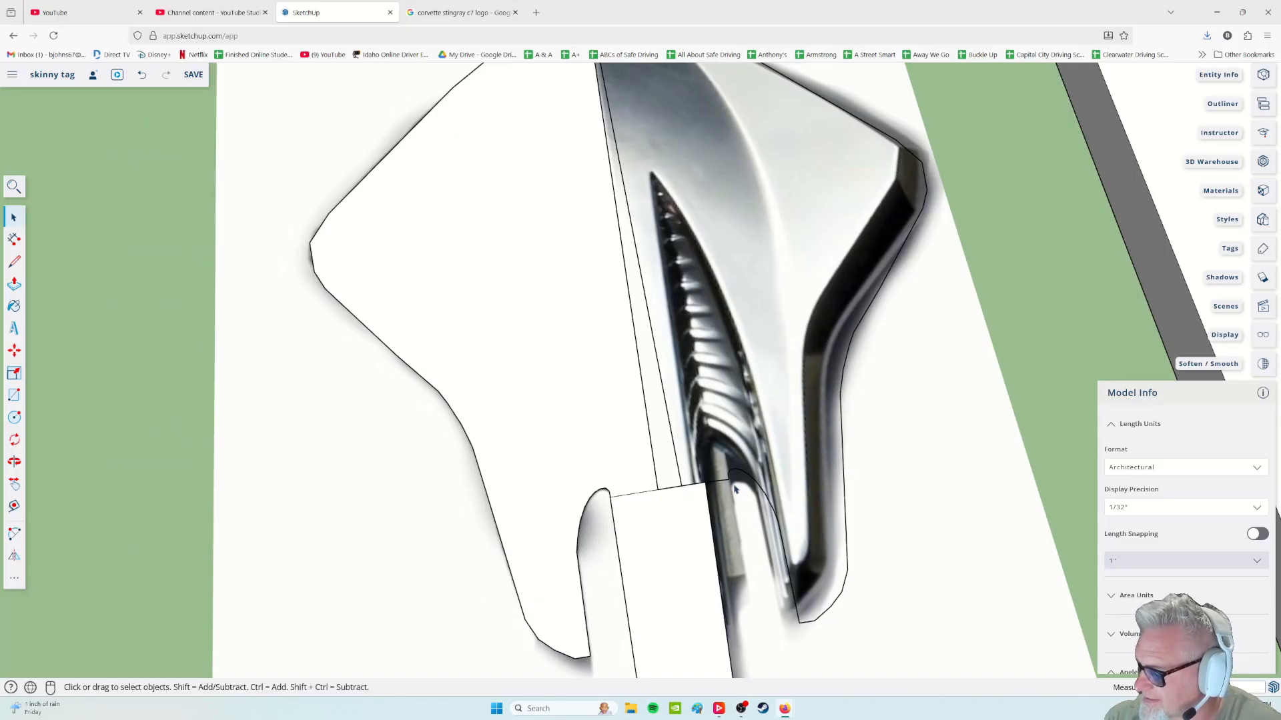
scroll(782, 529, down, 2)
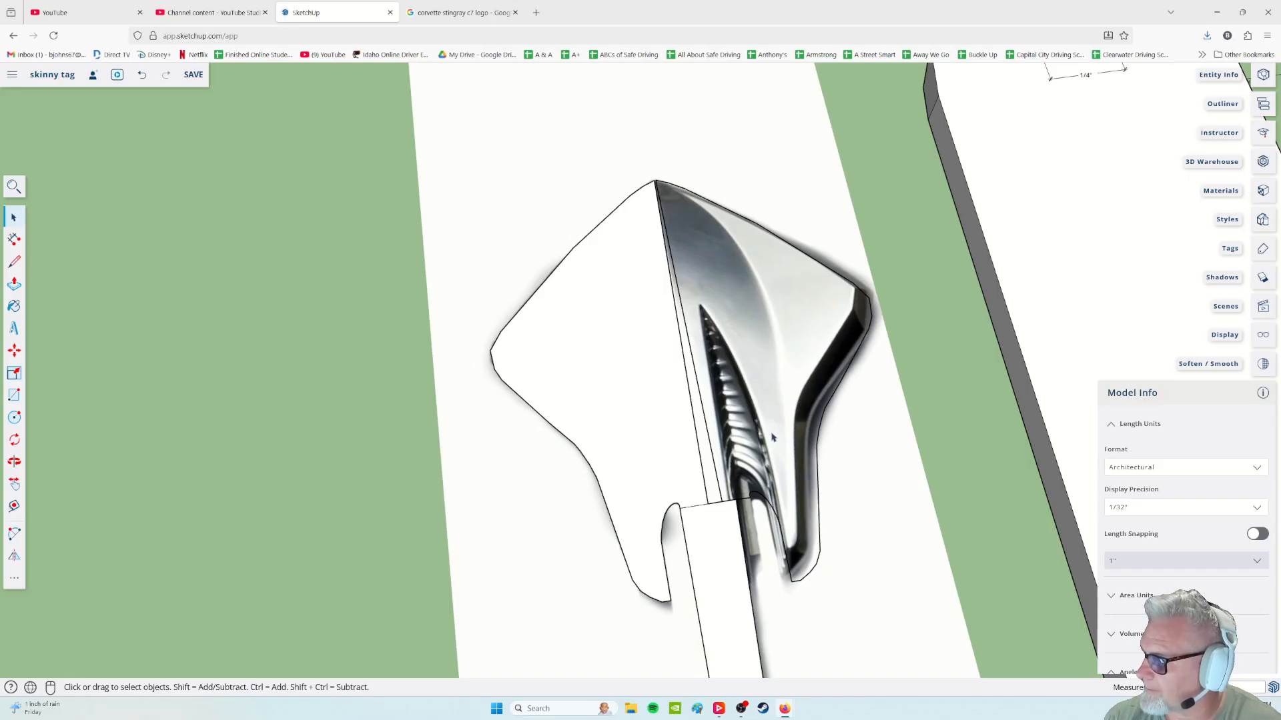
scroll(758, 524, up, 3)
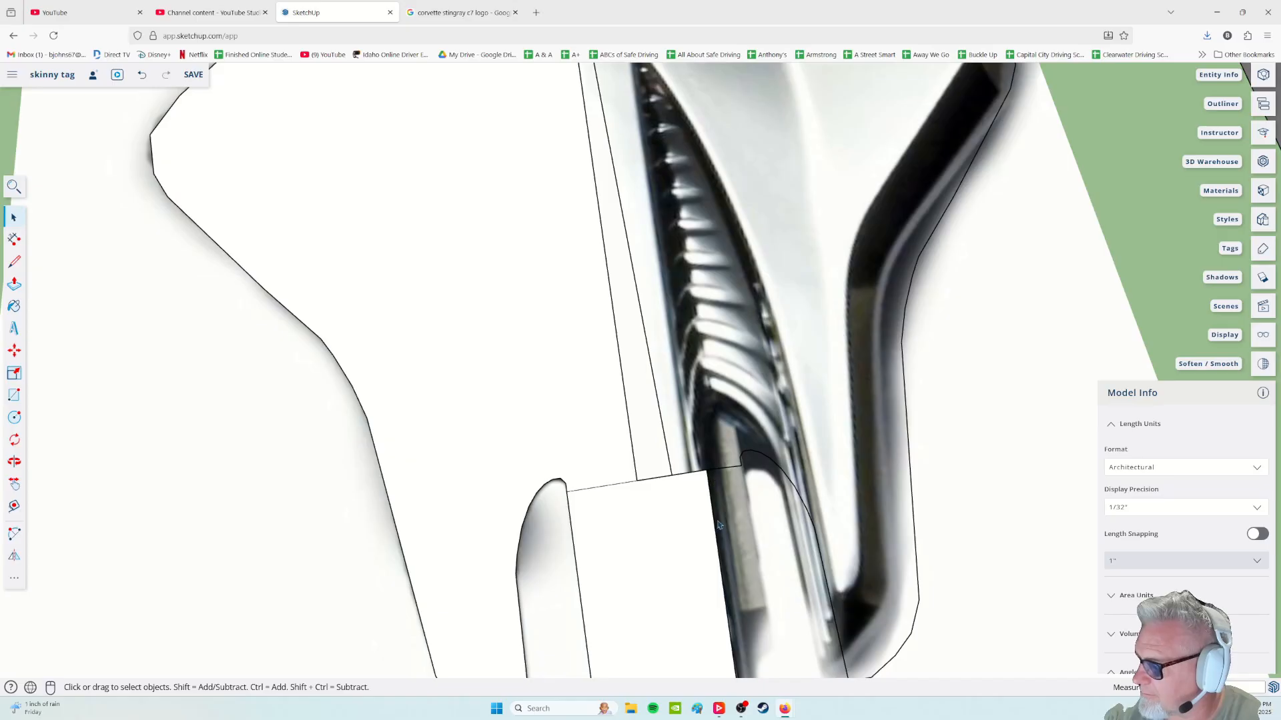
scroll(721, 526, down, 4)
middle_drag(726, 527, 693, 529)
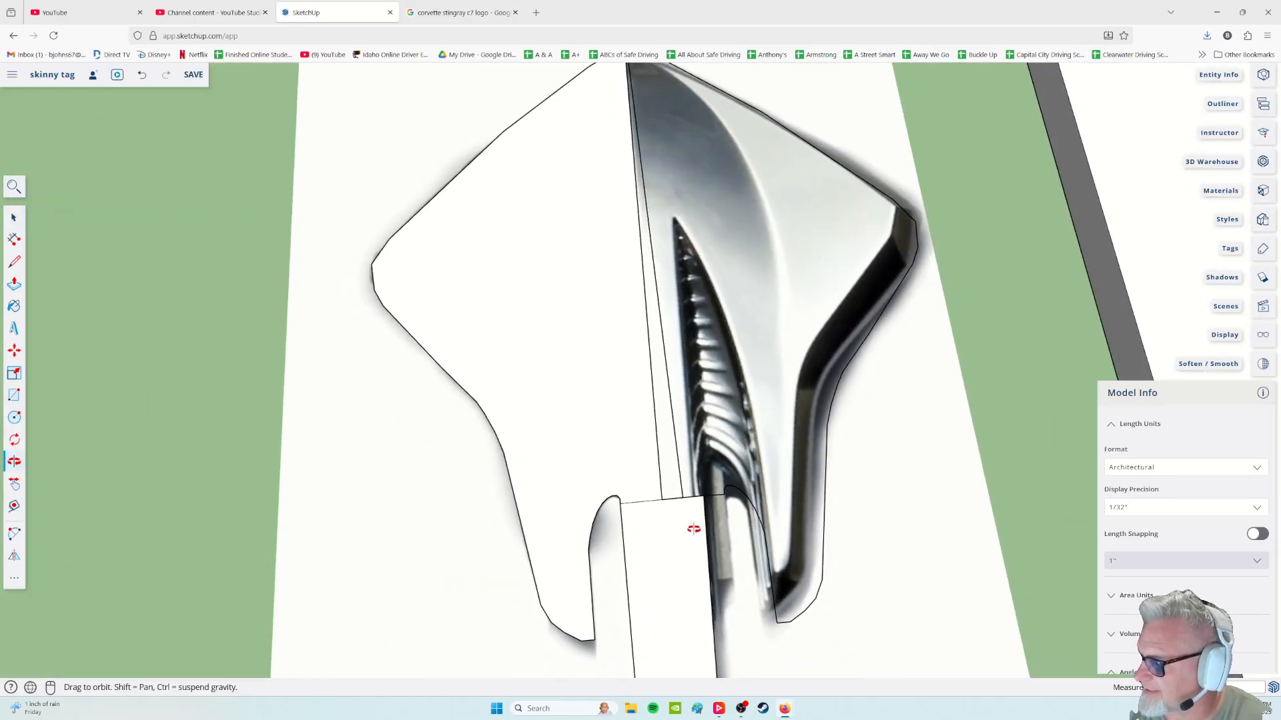
scroll(697, 525, down, 4)
middle_drag(765, 489, 285, 364)
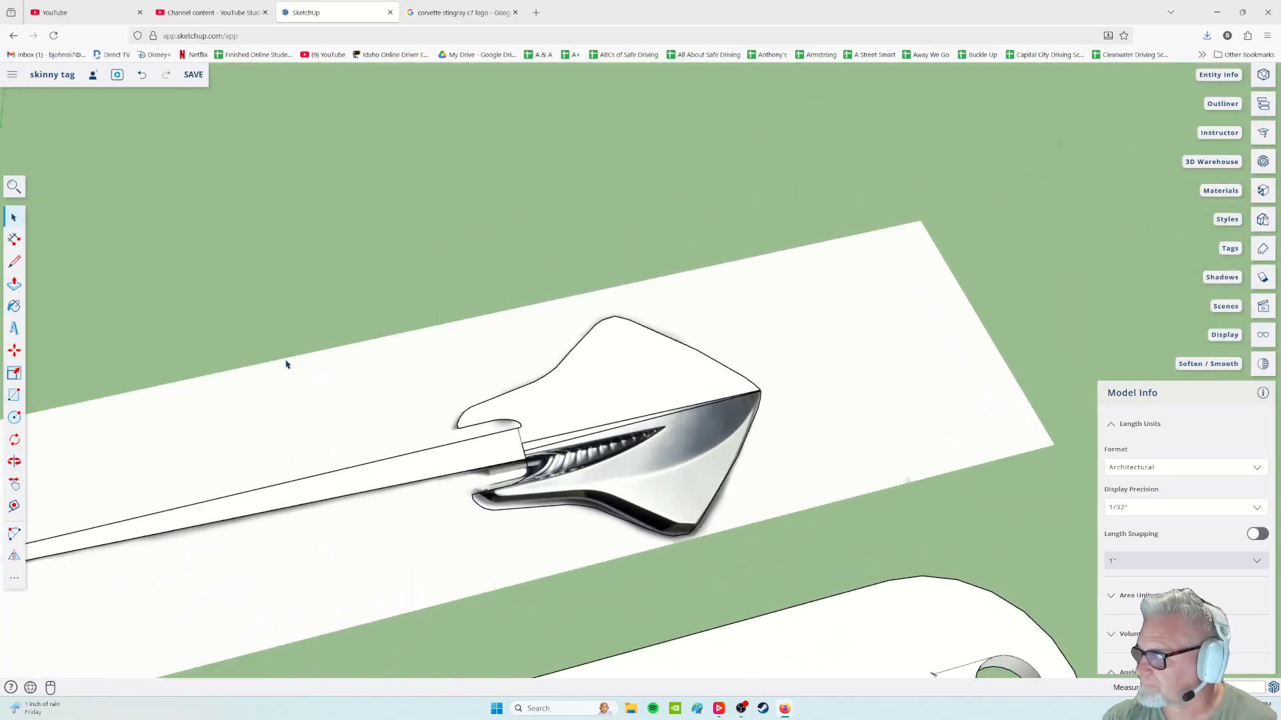
scroll(700, 466, up, 5)
middle_drag(838, 579, 480, 420)
scroll(472, 427, down, 4)
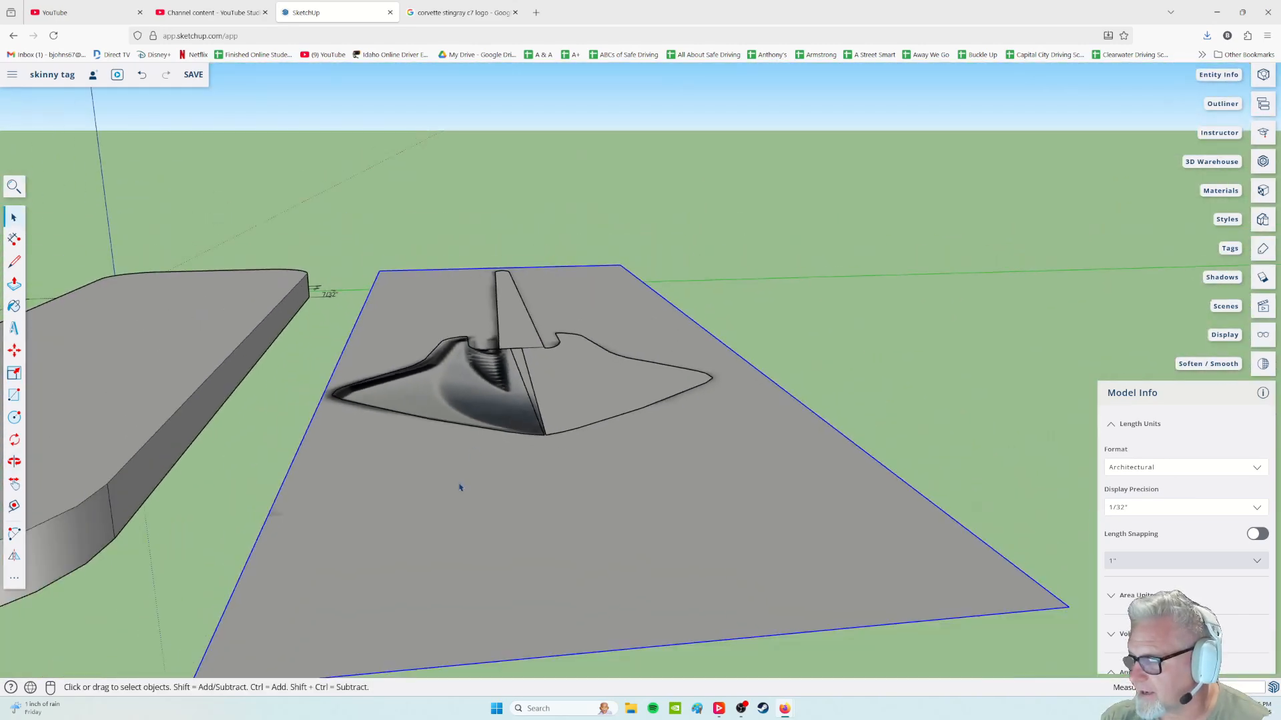
scroll(459, 488, down, 1)
middle_drag(459, 488, 558, 620)
scroll(529, 443, up, 4)
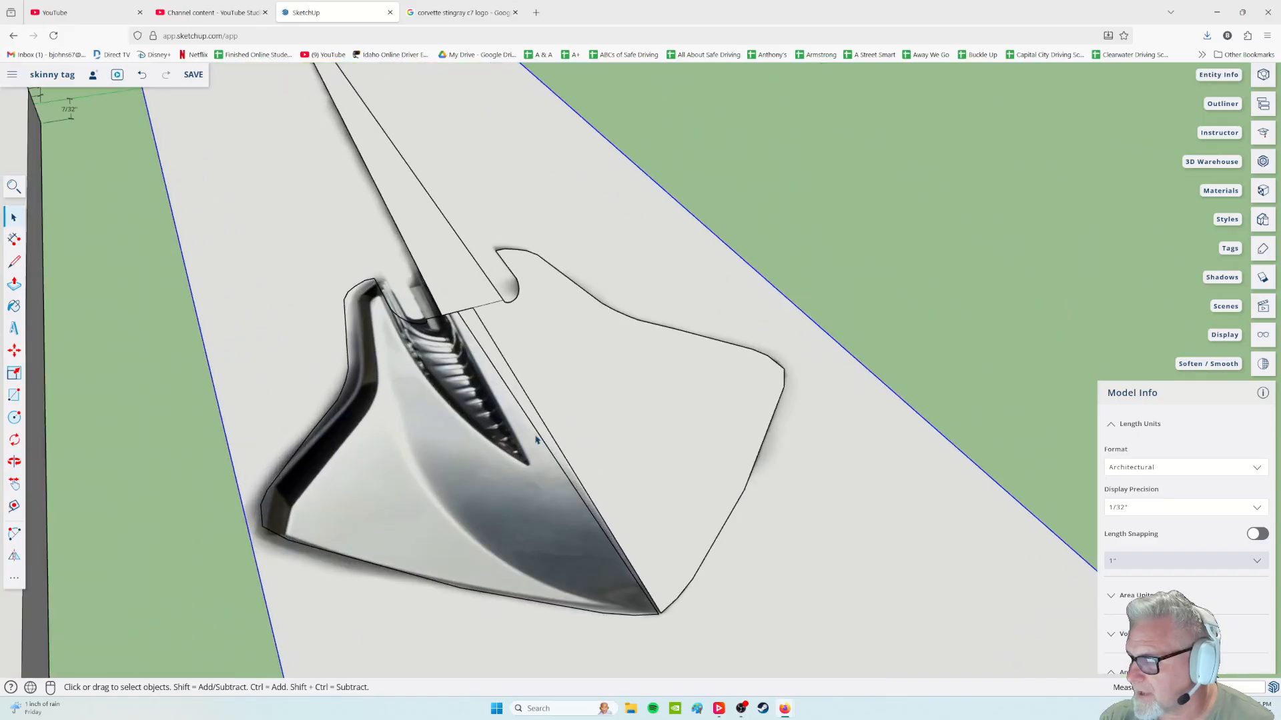
click(503, 305)
click(435, 229)
click(641, 367)
click(411, 457)
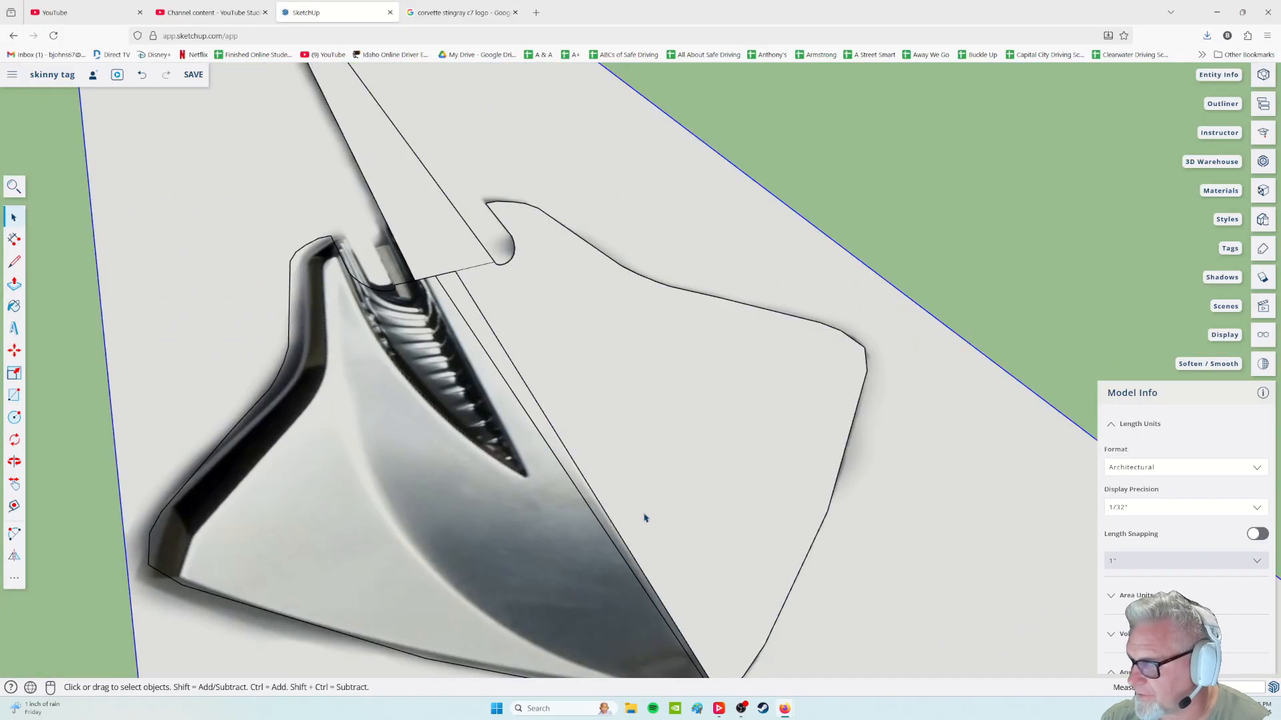
Draw a short line between the inner corners of the original and mirrored halves to bridge their gap at the peak
middle_drag(644, 518, 519, 464)
scroll(526, 595, up, 3)
middle_drag(569, 651, 572, 327)
scroll(532, 445, up, 2)
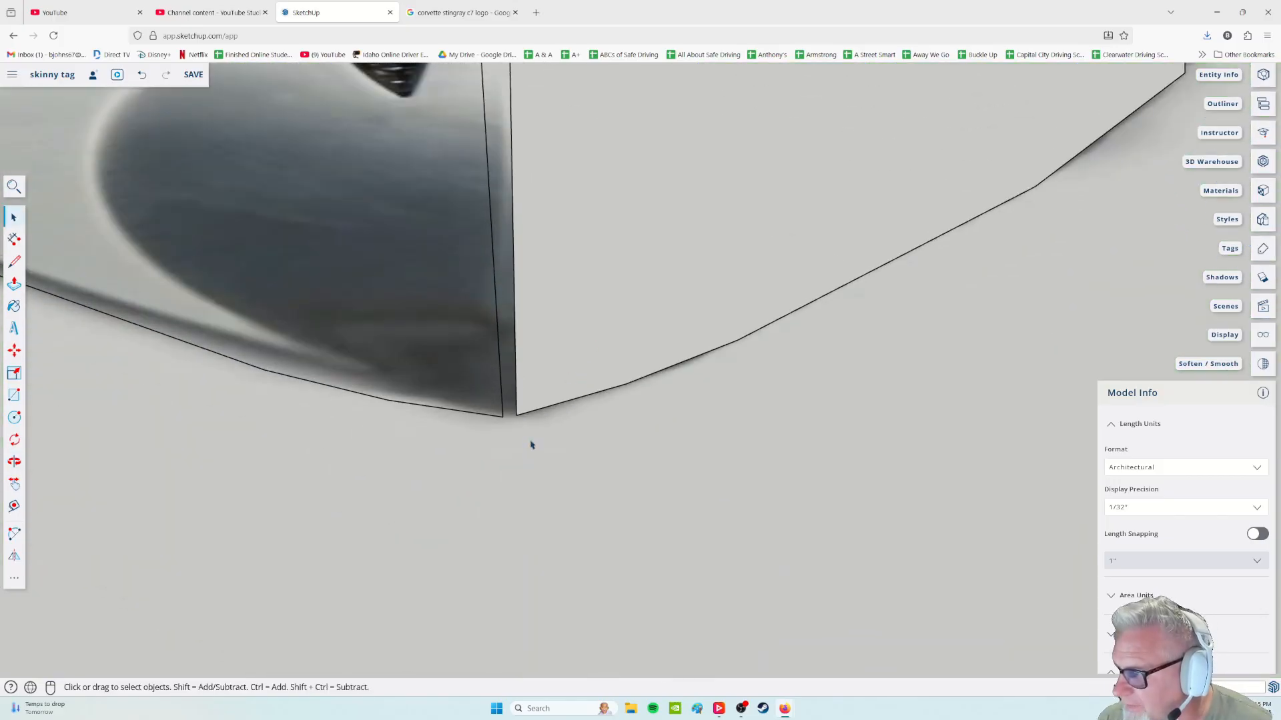
scroll(523, 441, up, 2)
click(15, 261)
scroll(598, 447, up, 2)
middle_drag(500, 386, 532, 527)
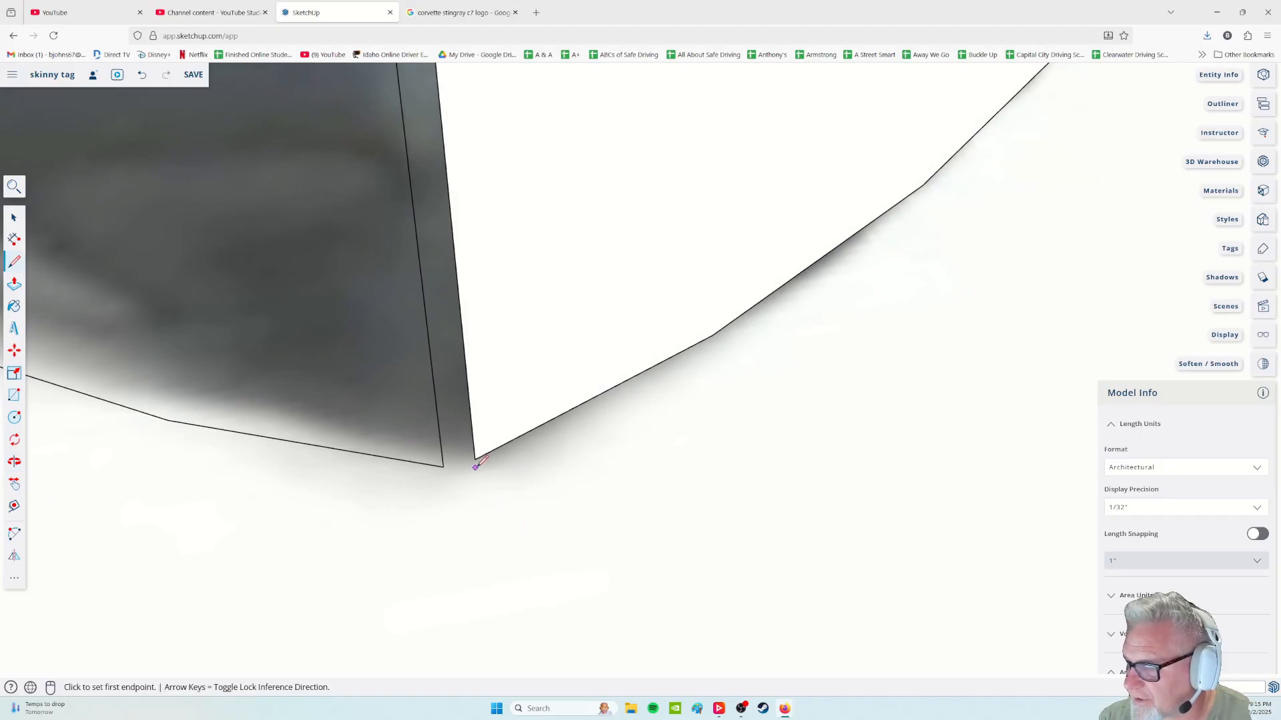
click(442, 467)
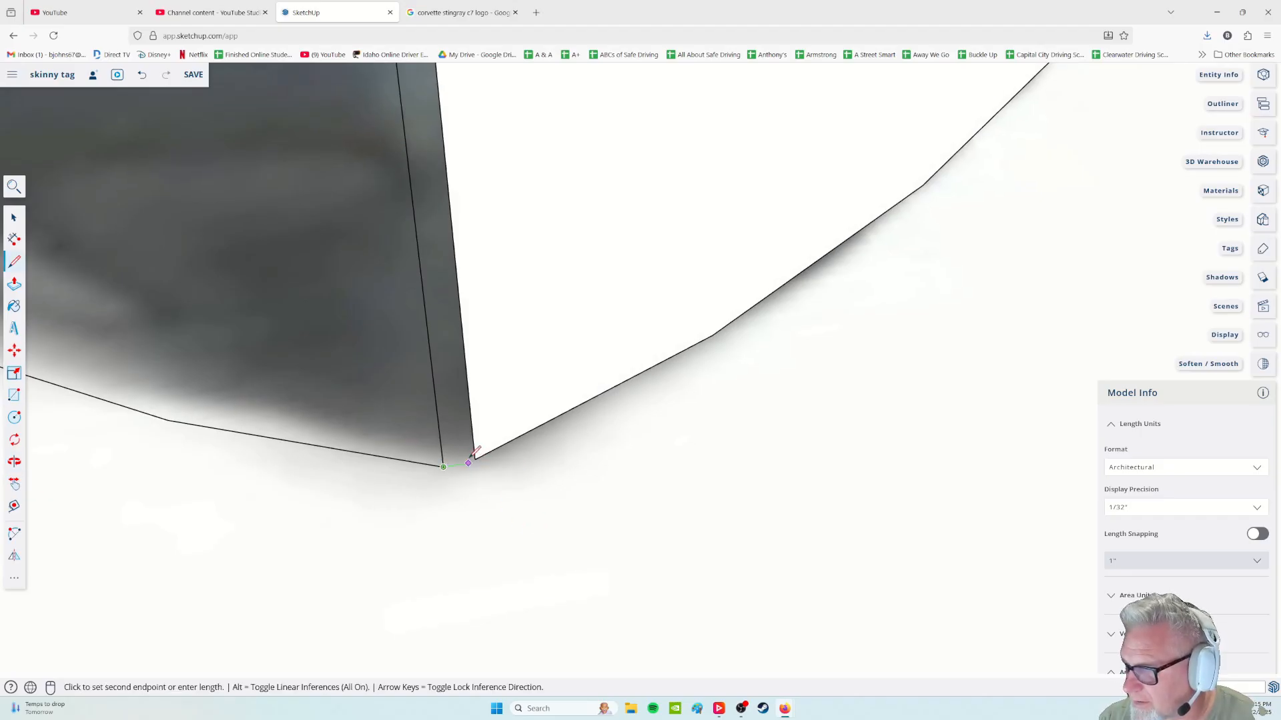
click(474, 459)
scroll(448, 492, down, 3)
middle_drag(430, 491, 594, 329)
scroll(593, 328, down, 5)
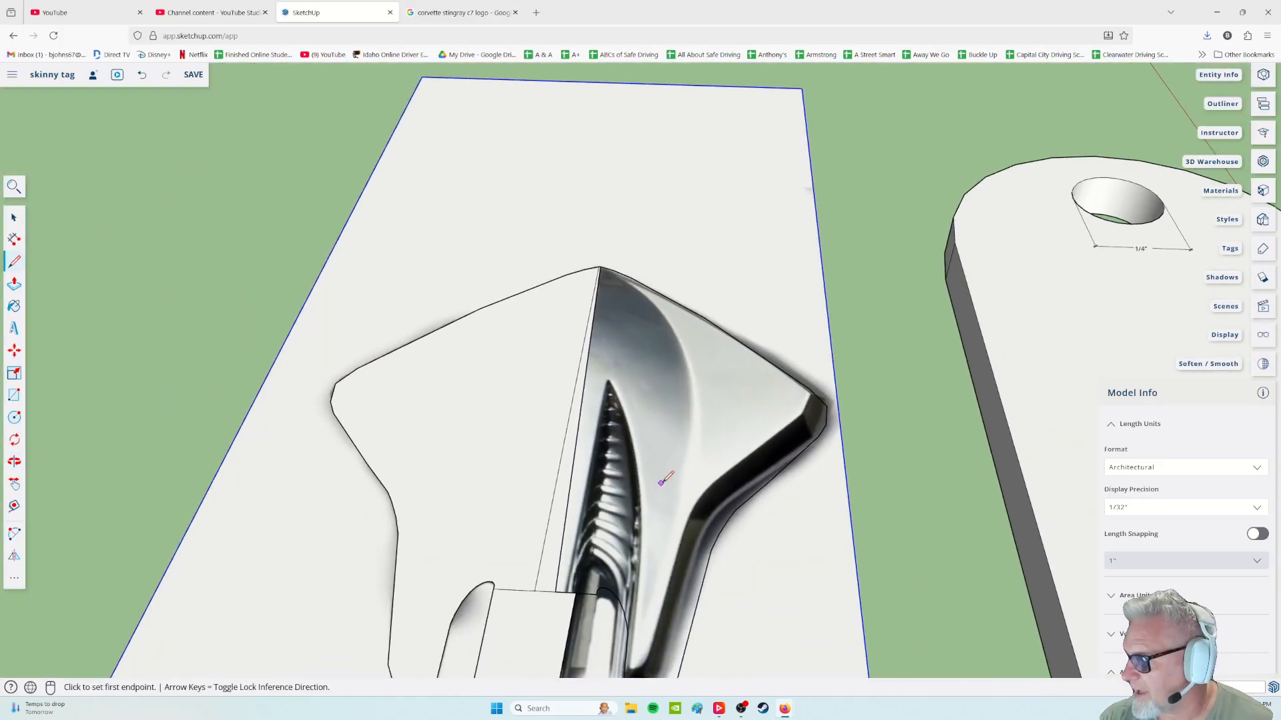
Draw a line across the original half from its inner edge to its outermost side edge to form its face
mouse_move(662, 480)
middle_down()
mouse_move(535, 338)
mouse_move(589, 371)
mouse_move(486, 443)
mouse_move(561, 493)
mouse_move(637, 384)
mouse_move(671, 458)
mouse_move(647, 430)
middle_up()
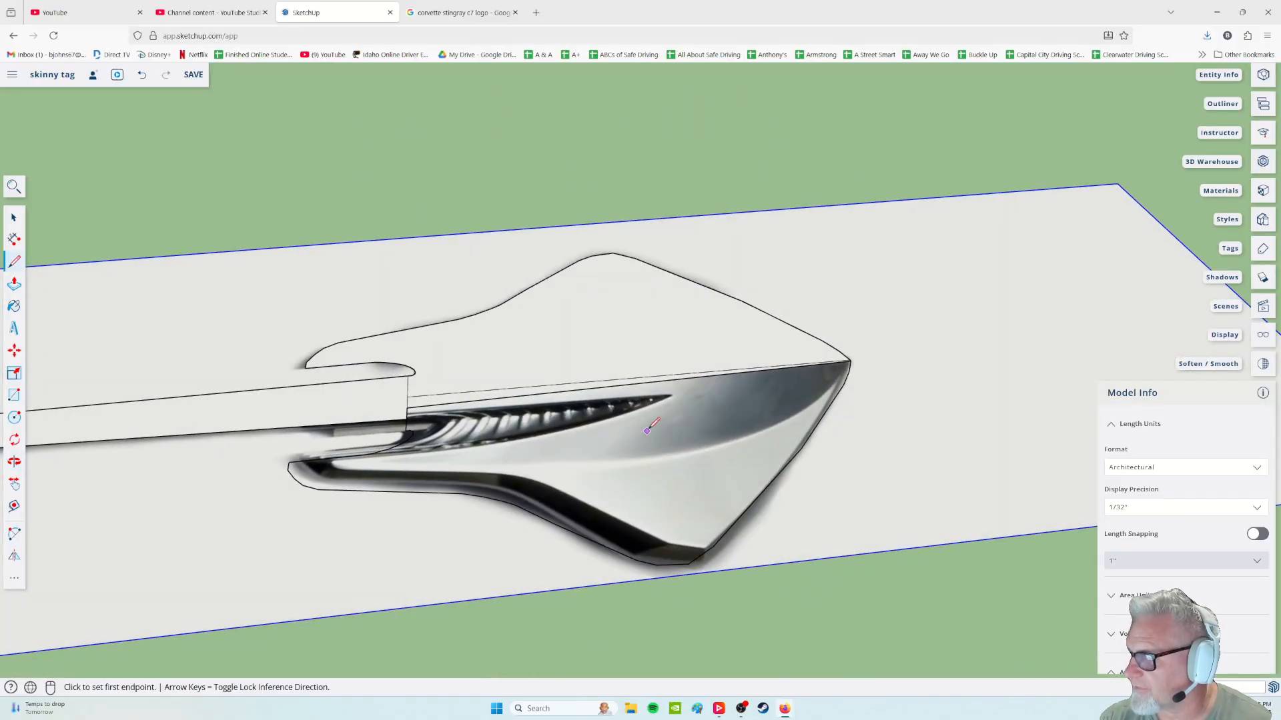
click(628, 385)
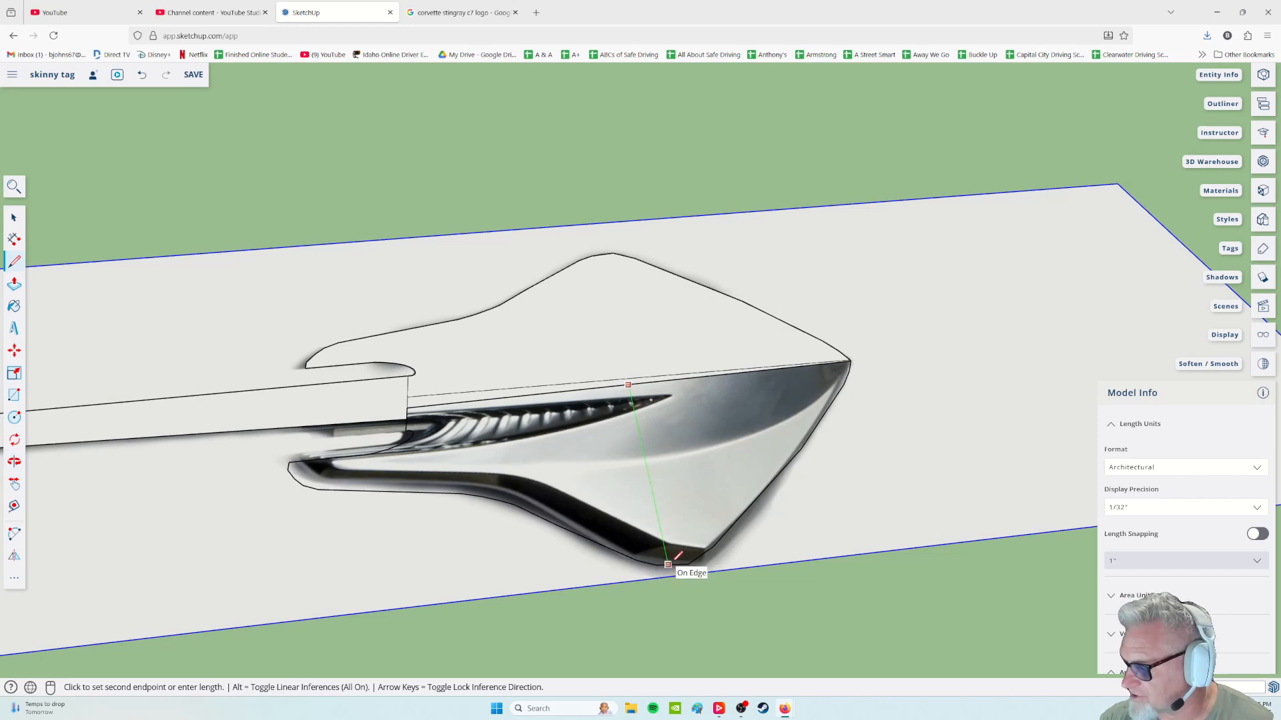
click(668, 564)
middle_drag(667, 540, 819, 510)
middle_drag(727, 527, 734, 592)
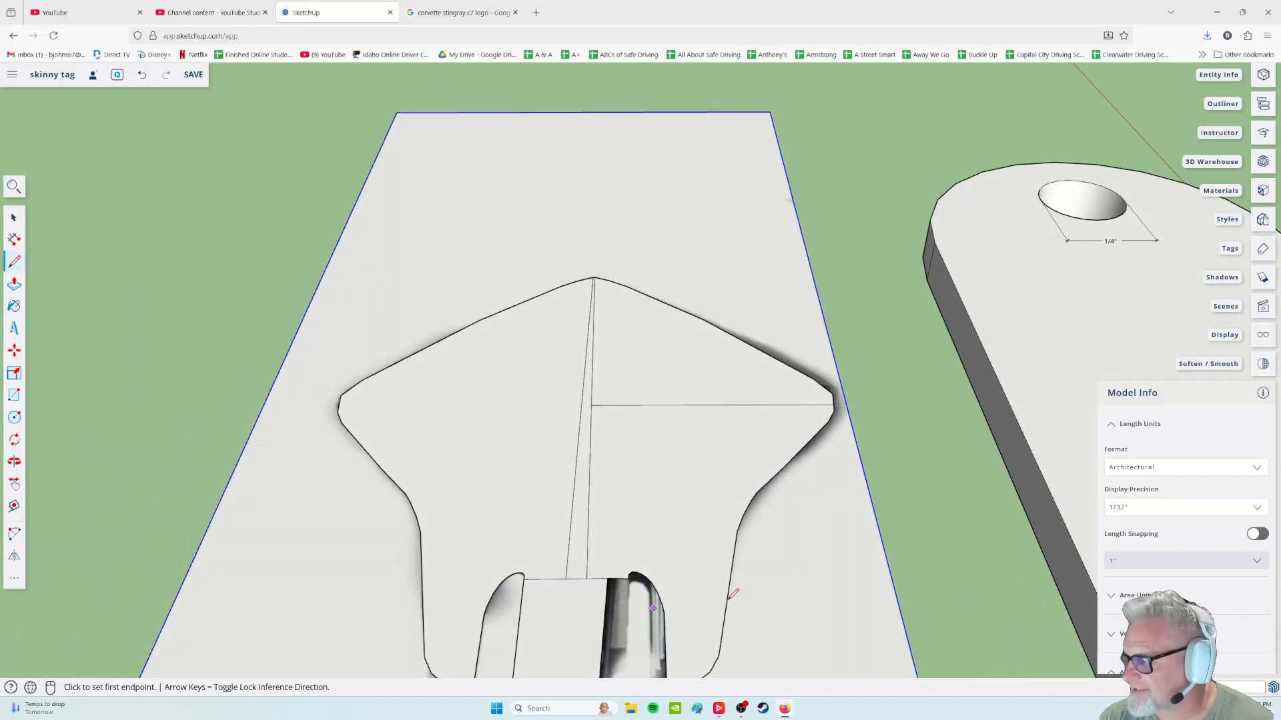
Delete the temporary cross line on the original half, keeping the surrounding face
middle_drag(720, 547, 569, 534)
click(13, 218)
click(712, 399)
click(728, 393)
key(Delete)
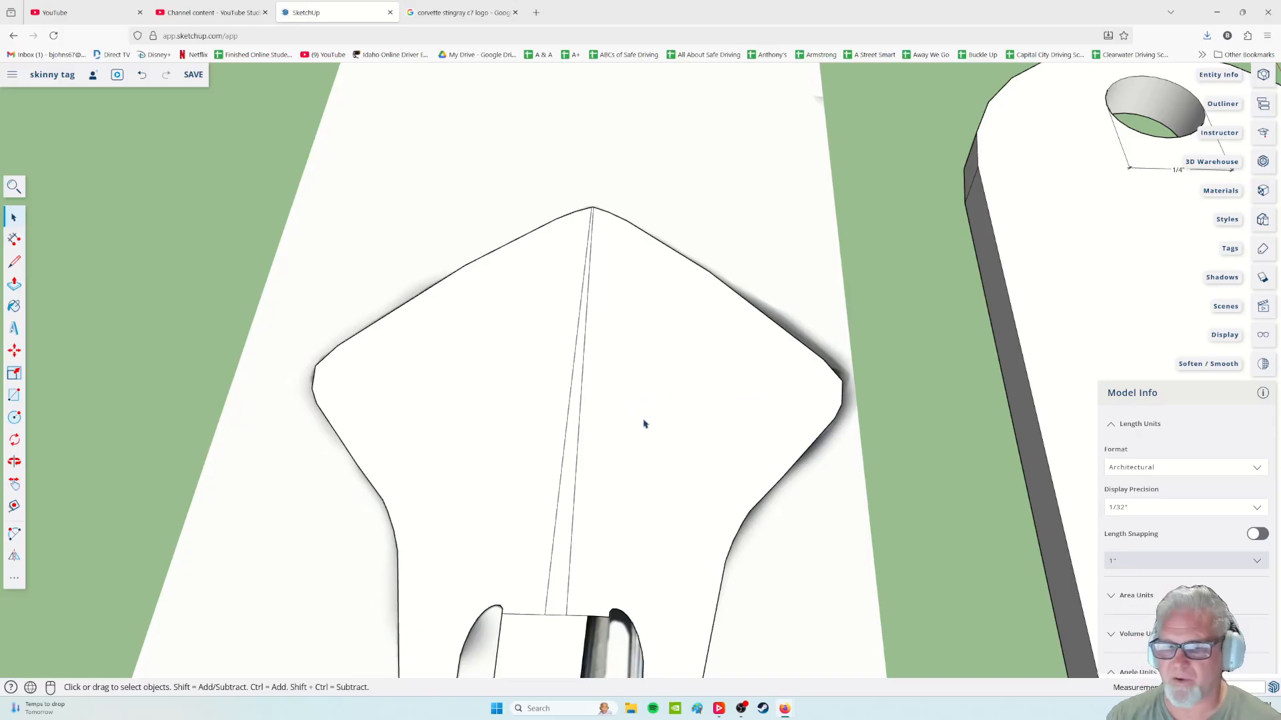
Examine the joined body's outline and the notches on both sides of the tail's wide end
scroll(592, 514, down, 3)
middle_drag(591, 511, 635, 494)
scroll(611, 647, up, 2)
middle_drag(610, 647, 652, 543)
scroll(652, 544, up, 1)
scroll(652, 544, up, 2)
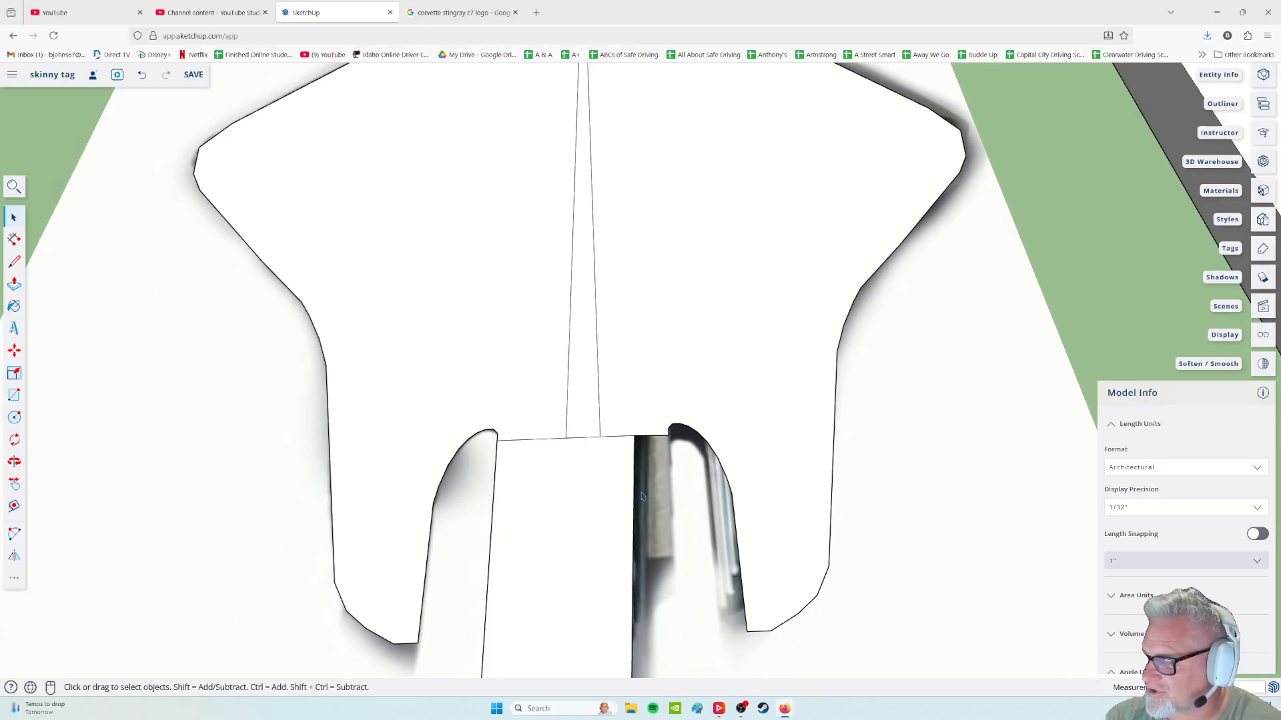
middle_drag(605, 552, 660, 653)
scroll(669, 526, down, 2)
scroll(660, 652, down, 5)
mouse_move(686, 601)
middle_down()
mouse_move(692, 538)
mouse_move(684, 596)
middle_up()
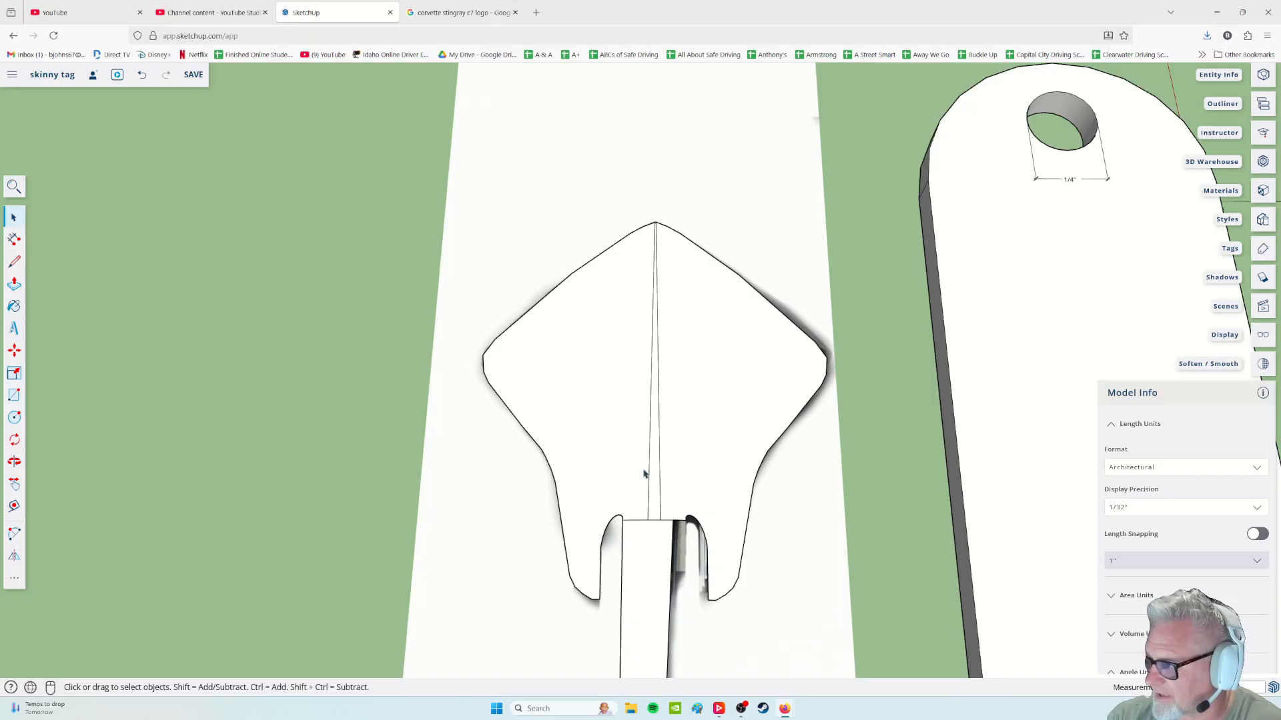
scroll(645, 493, down, 3)
scroll(647, 514, up, 5)
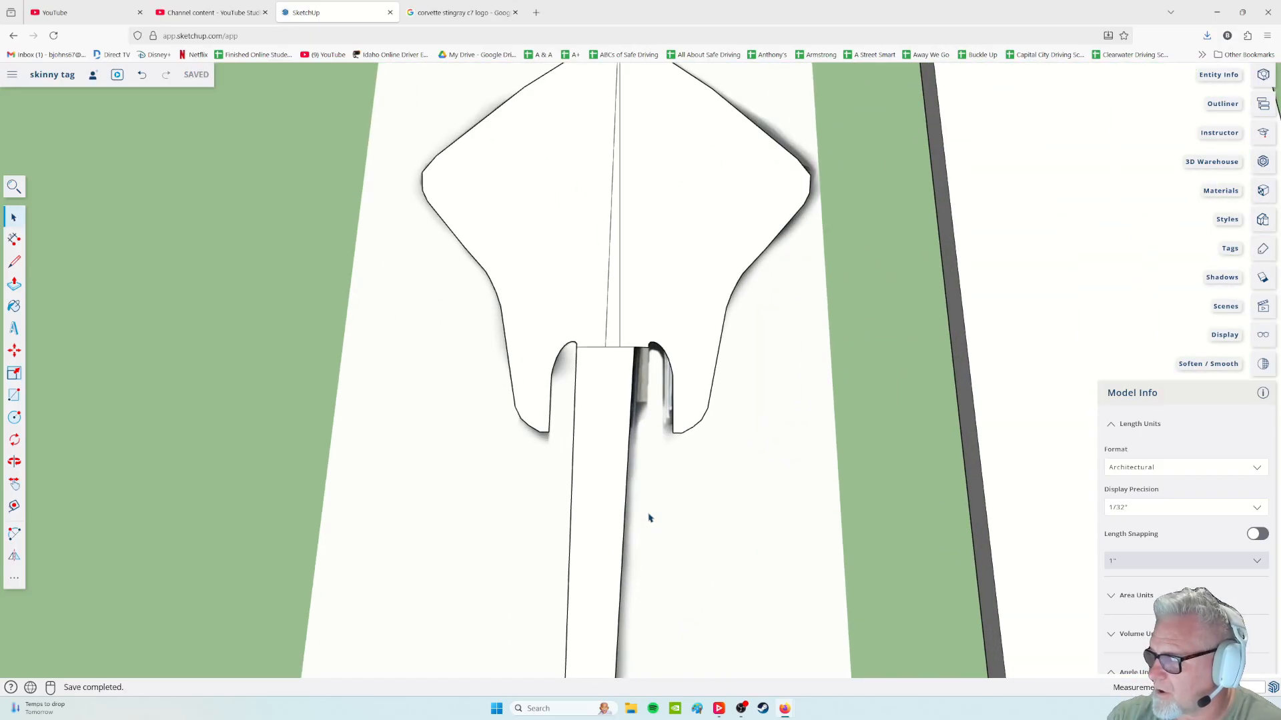
Examine the tail along its length from several angles and compare it with the body
scroll(649, 517, down, 2)
middle_drag(661, 542, 735, 394)
scroll(658, 340, down, 4)
scroll(642, 399, up, 3)
scroll(642, 398, up, 2)
middle_drag(591, 391, 306, 391)
middle_drag(691, 597, 673, 515)
scroll(660, 394, down, 3)
middle_drag(660, 380, 531, 296)
Try to draw a straight edge from the original half's notch corner to the side of the tail's rounded end
click(14, 261)
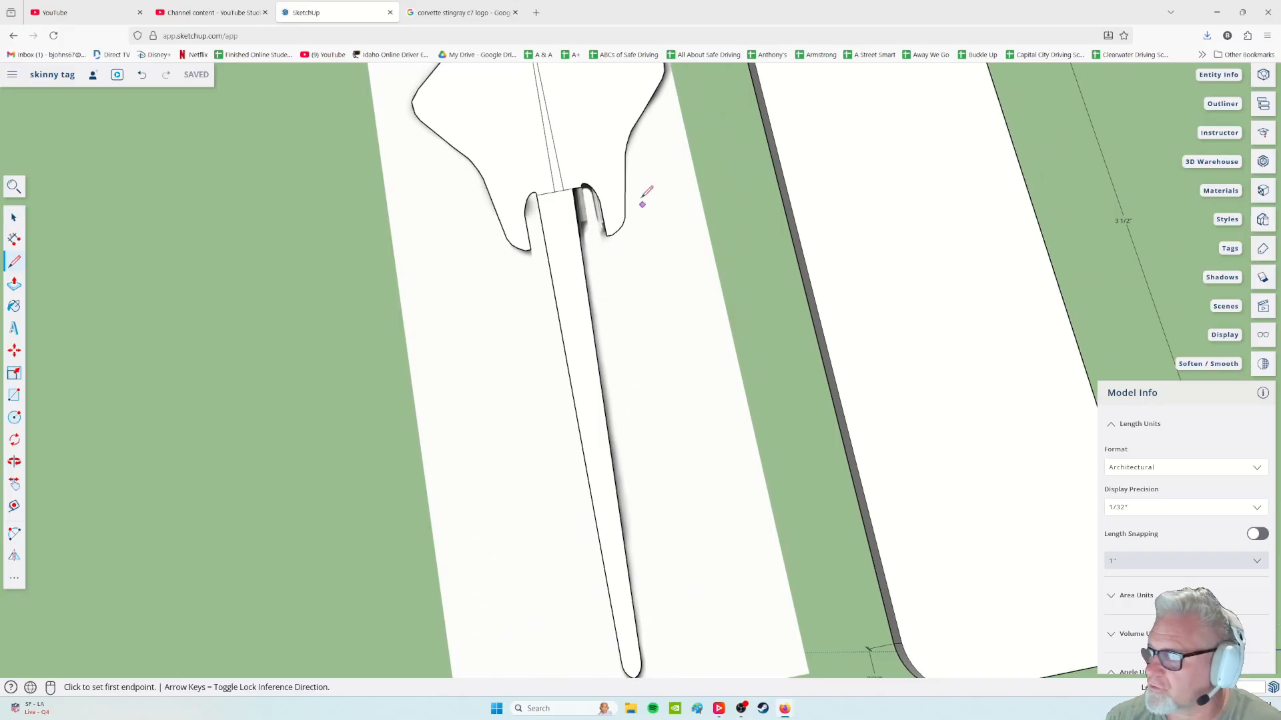
click(581, 187)
shift+middle_drag(654, 610, 618, 370)
scroll(619, 382, up, 4)
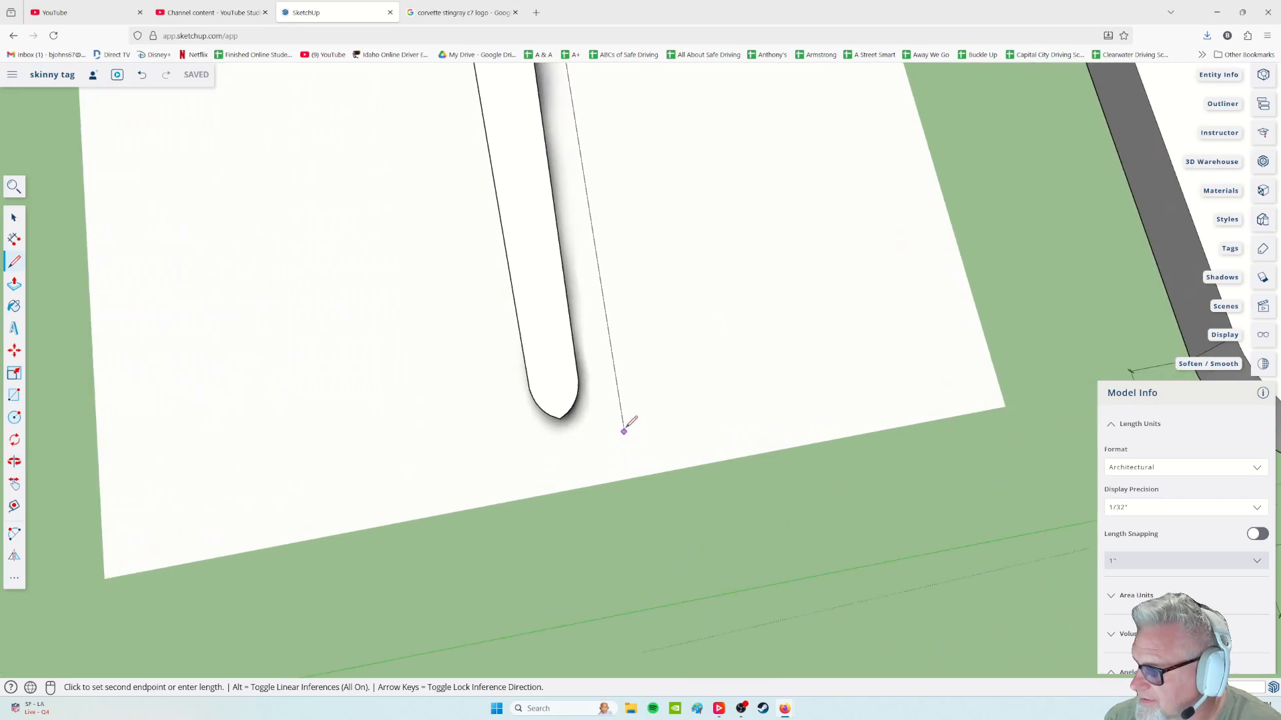
click(580, 376)
scroll(634, 234, down, 2)
shift+middle_drag(637, 249, 683, 524)
mouse_move(602, 272)
shift+middle_down()
mouse_move(617, 399)
mouse_move(607, 445)
mouse_move(598, 194)
mouse_move(655, 360)
mouse_move(615, 389)
mouse_move(594, 354)
mouse_move(589, 452)
mouse_move(609, 400)
mouse_move(594, 514)
mouse_move(604, 453)
mouse_move(480, 506)
mouse_move(429, 451)
shift+middle_up()
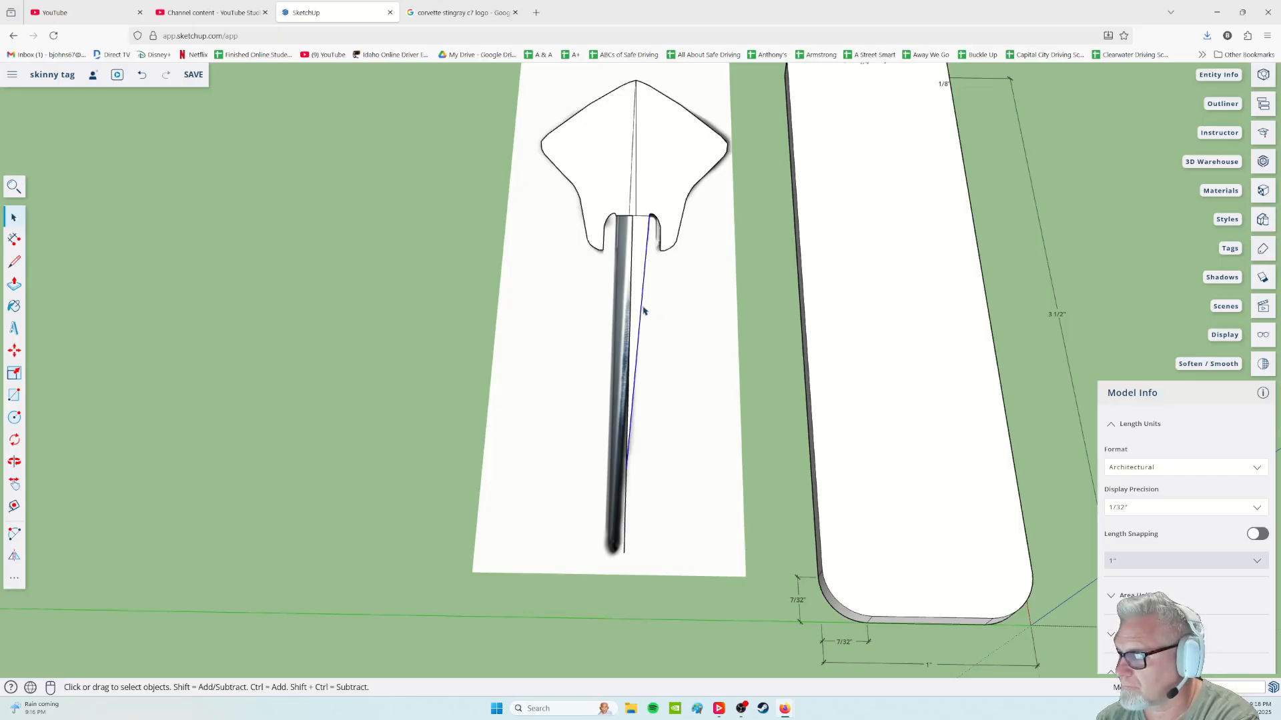
Delete the slanted edge running from the original half's notch down beside the tail
key(Delete)
scroll(644, 310, up, 3)
middle_drag(640, 270, 623, 236)
click(644, 249)
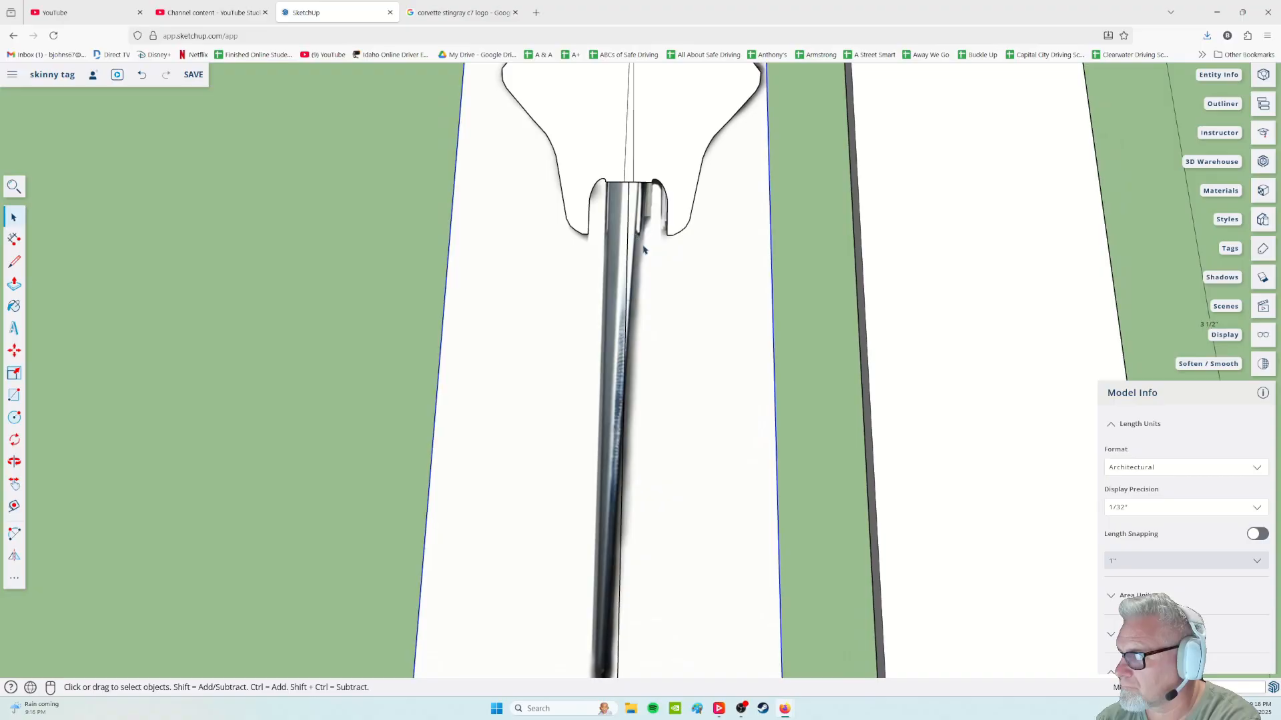
Draw a straight tail edge from the original half's notch corner to the far end of the remaining lengthwise line
click(15, 261)
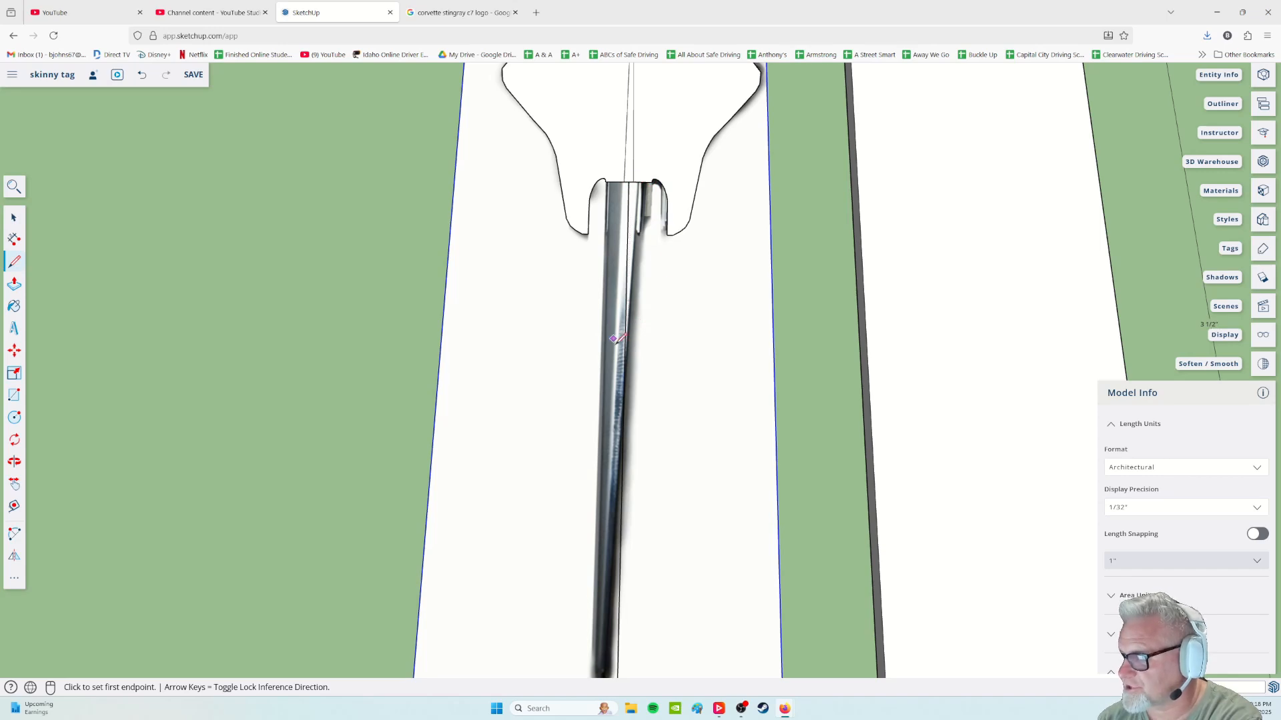
middle_drag(684, 629, 760, 357)
scroll(614, 250, down, 2)
middle_drag(613, 250, 591, 403)
scroll(603, 411, up, 2)
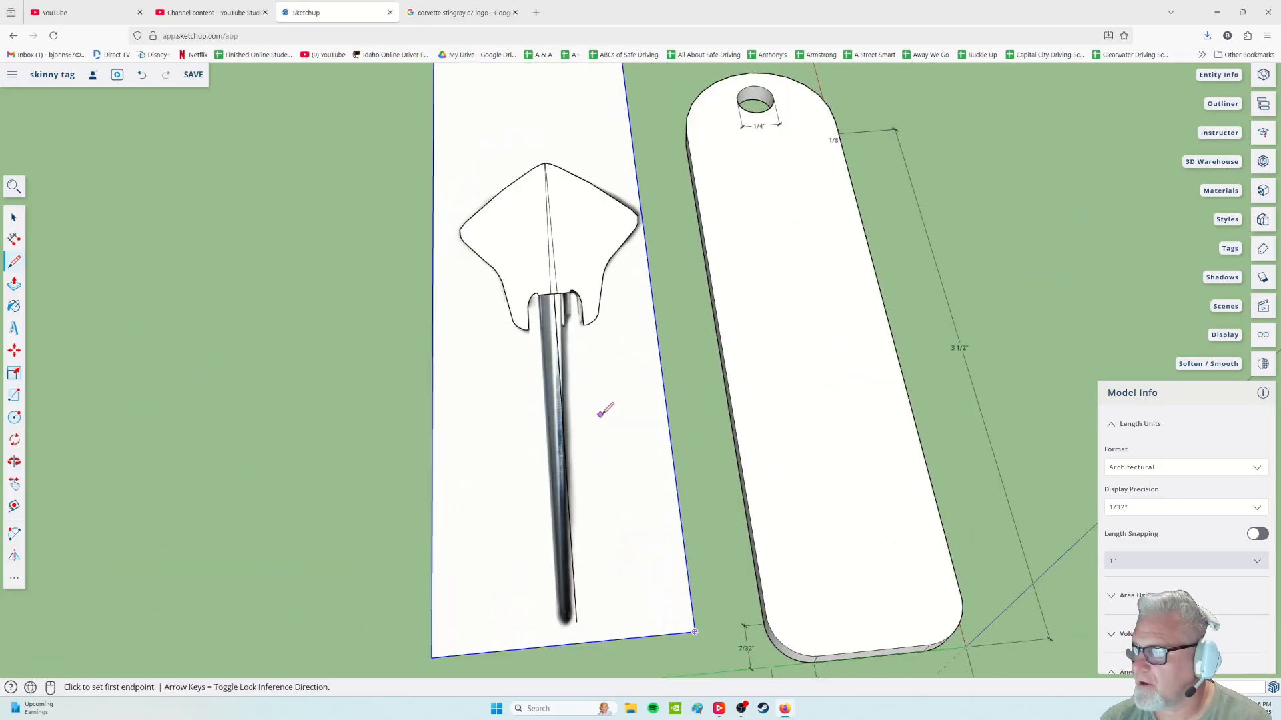
scroll(579, 332, up, 3)
middle_drag(580, 334, 575, 371)
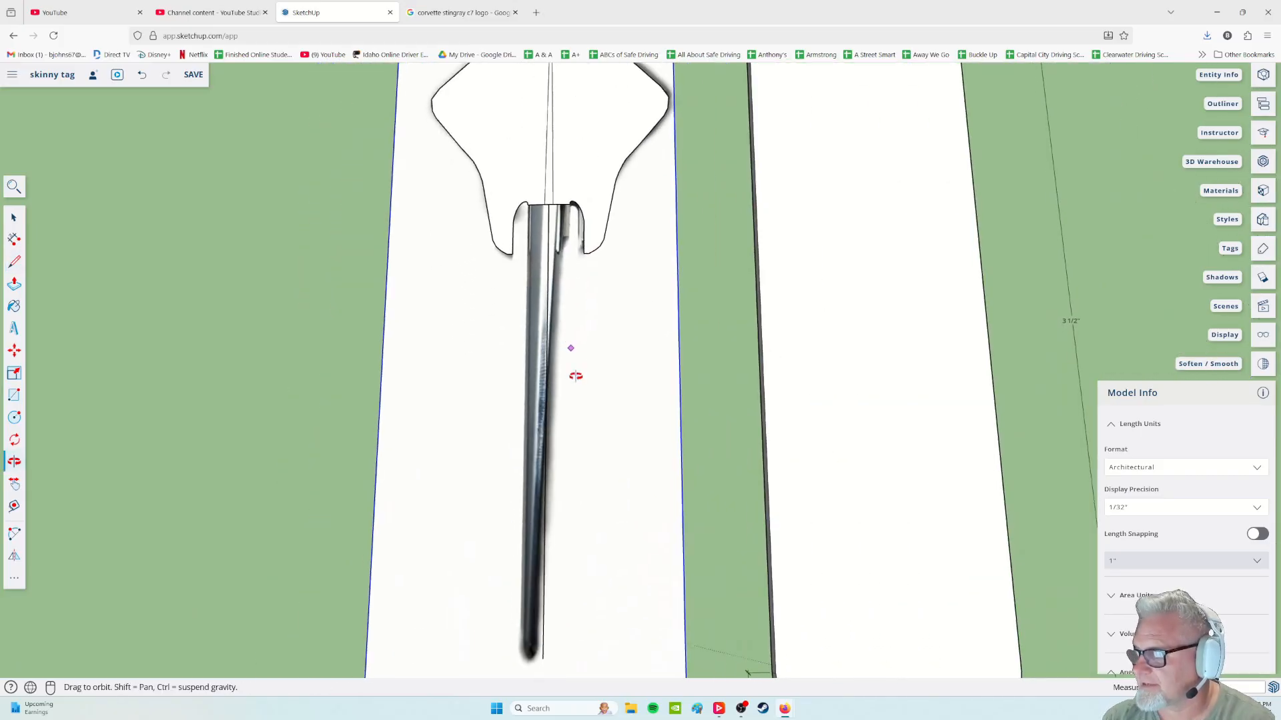
scroll(580, 260, up, 1)
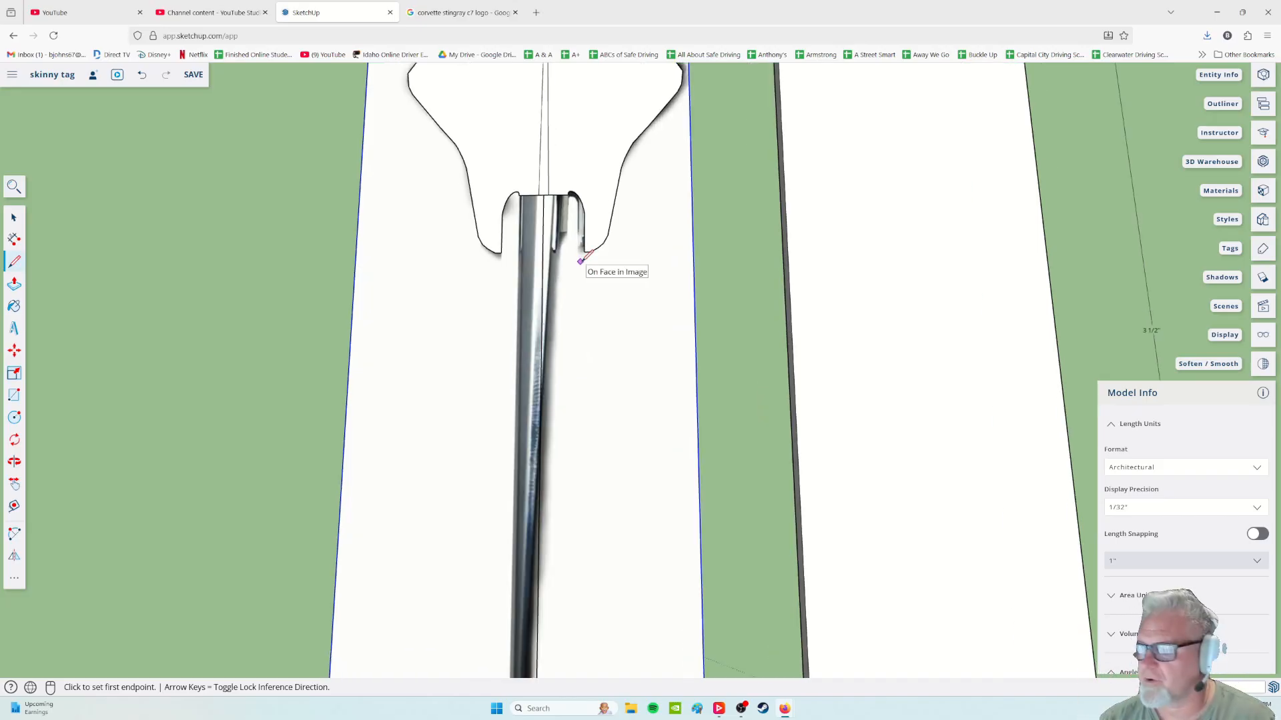
middle_drag(581, 260, 554, 311)
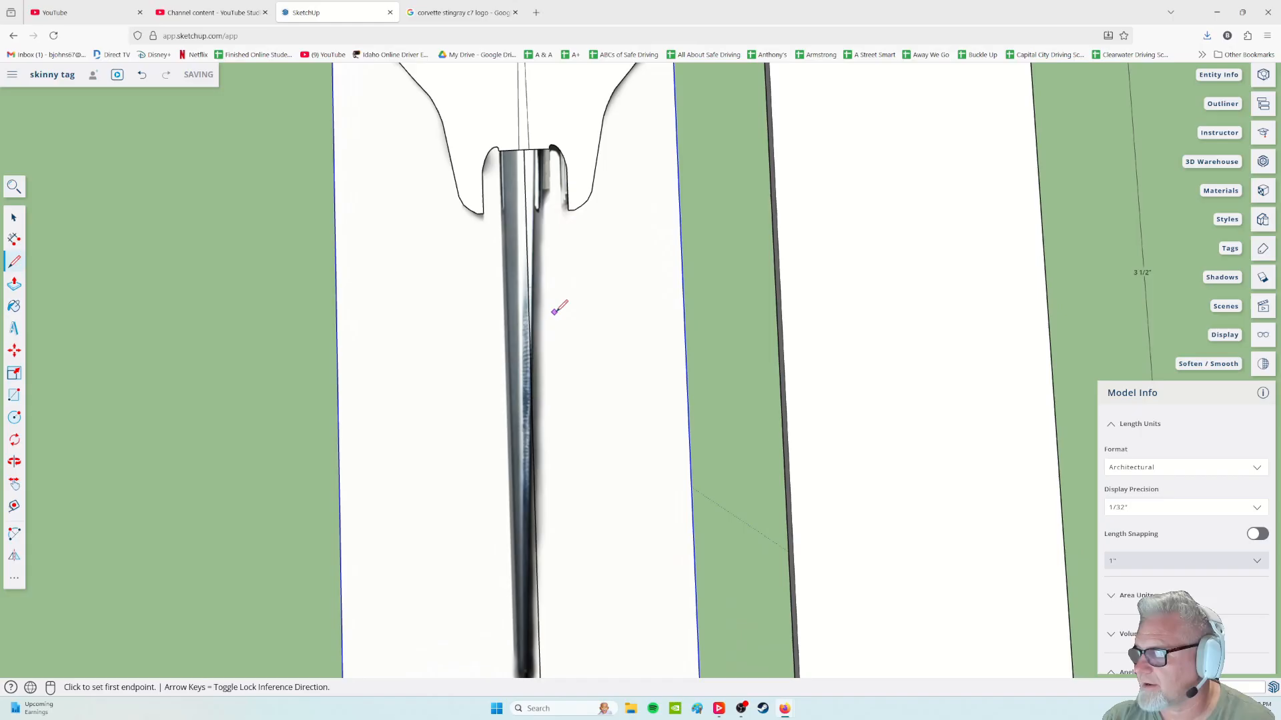
click(554, 148)
middle_drag(592, 449, 509, 400)
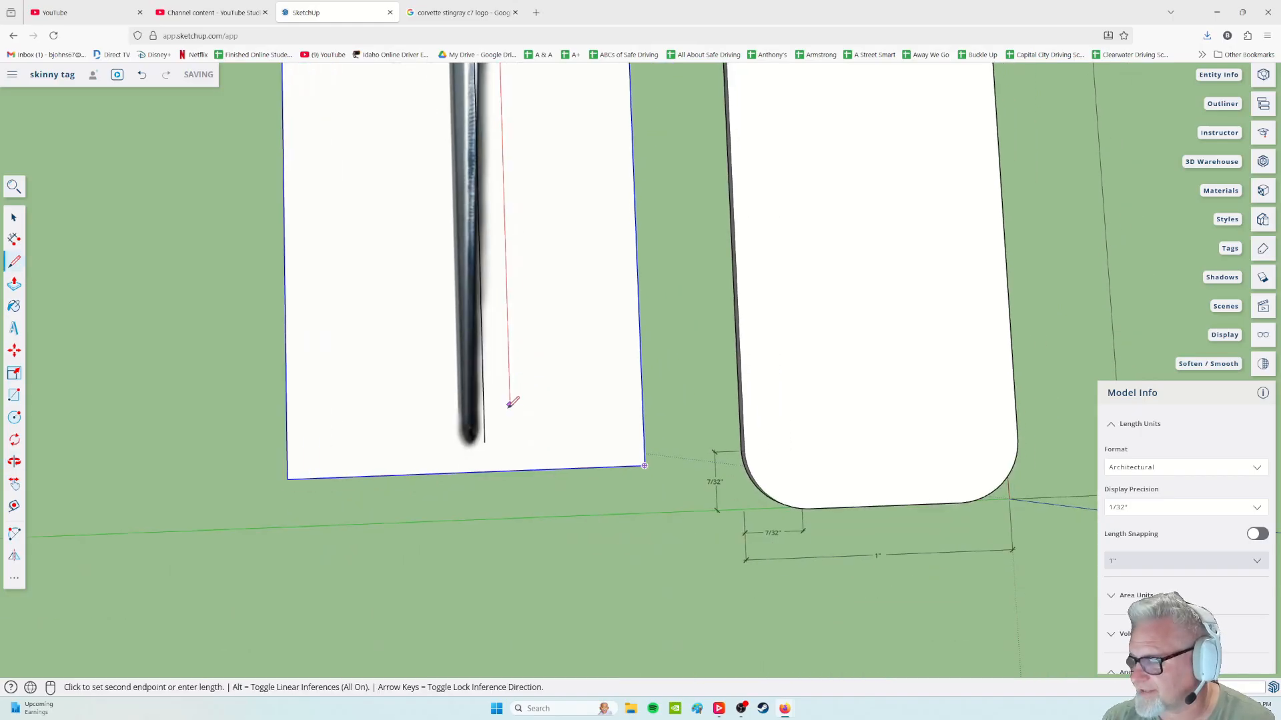
click(485, 442)
Draw the opposite tail edge from the mirrored half's notch corner to the same far endpoint
middle_drag(495, 331, 518, 454)
click(441, 95)
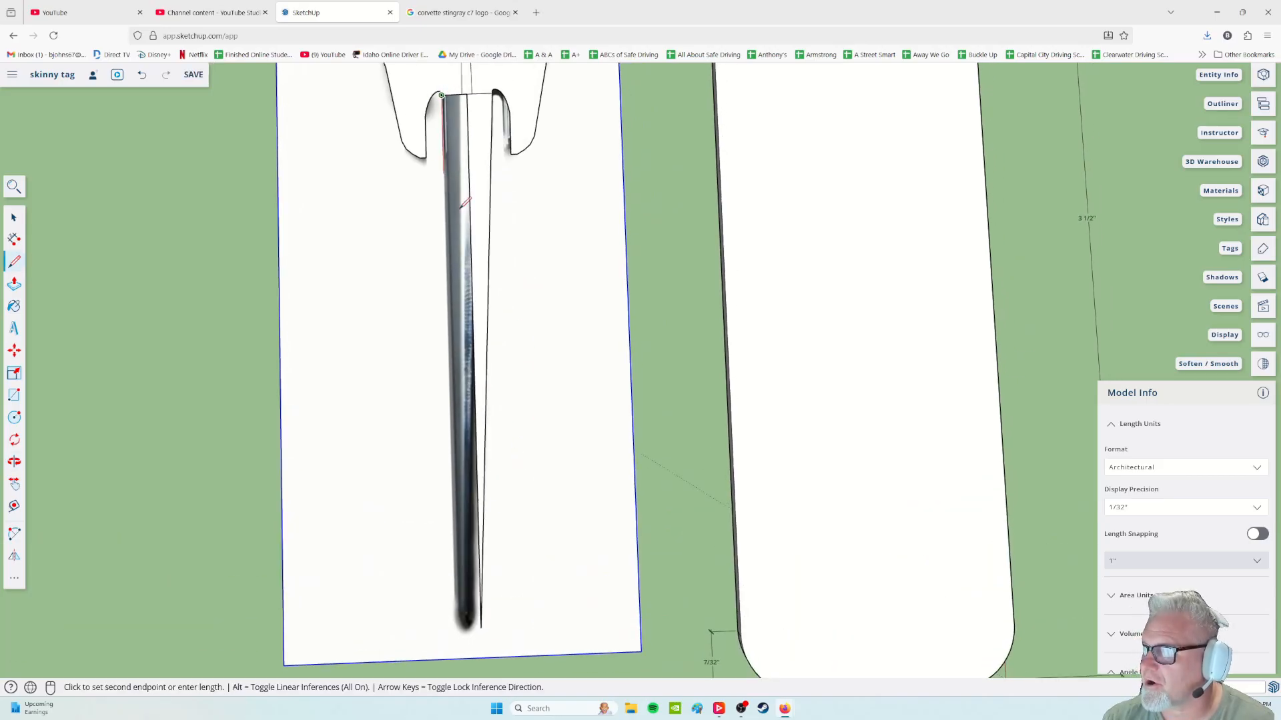
click(480, 625)
Examine the tapered tail together with the whole emblem from the side
middle_drag(554, 473, 183, 380)
middle_drag(587, 295, 296, 284)
scroll(647, 319, down, 2)
middle_drag(647, 318, 723, 443)
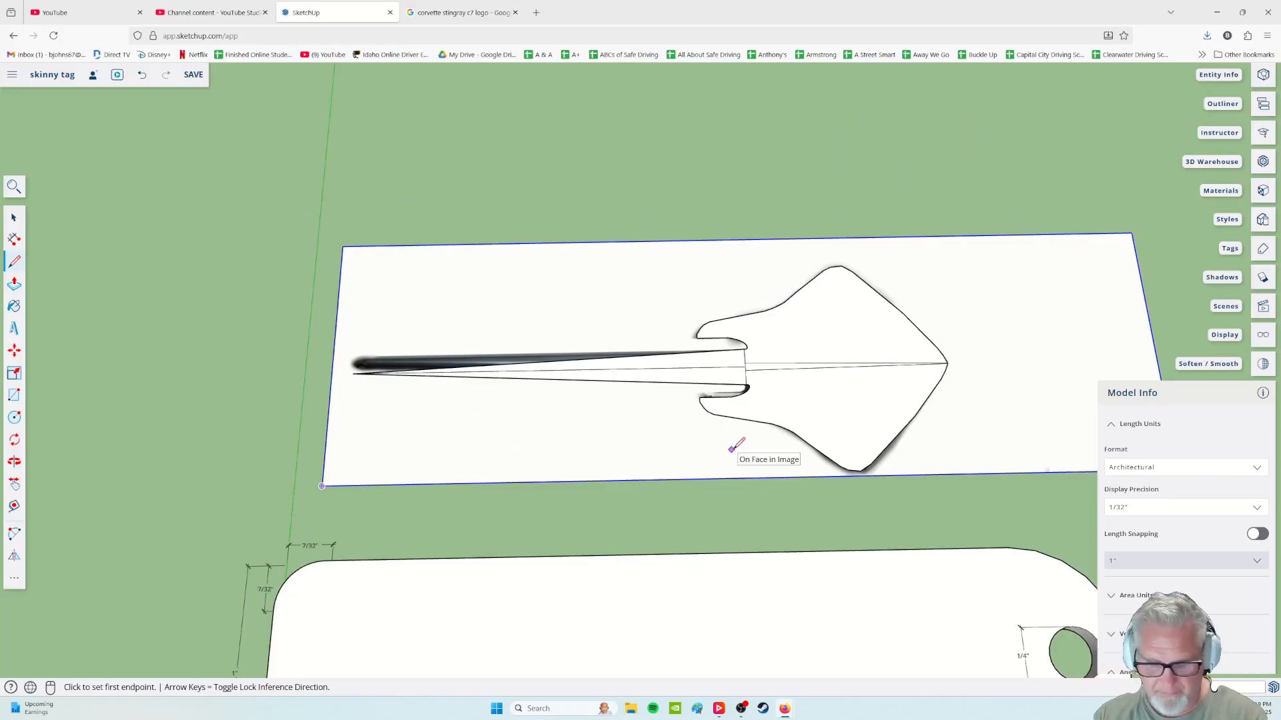
mouse_move(476, 413)
middle_down()
mouse_move(669, 417)
mouse_move(772, 283)
mouse_move(666, 277)
mouse_move(597, 391)
mouse_move(500, 366)
middle_up()
middle_drag(894, 320, 658, 418)
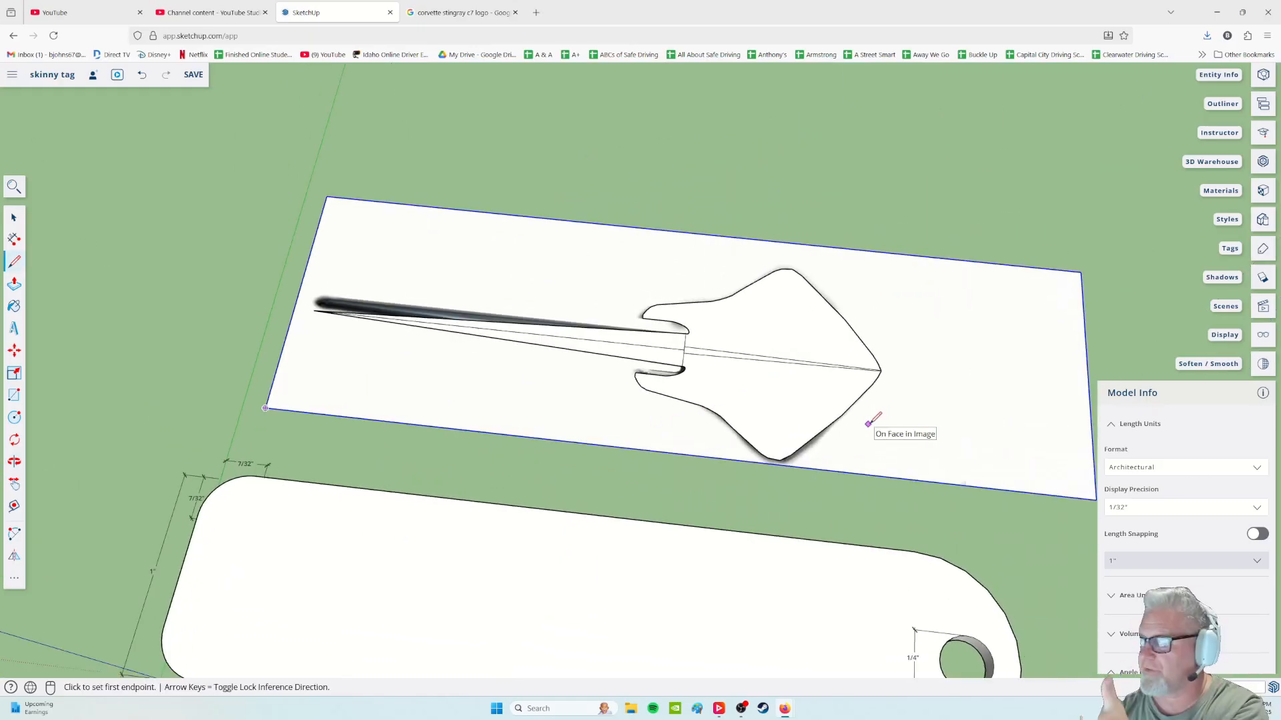
mouse_move(694, 465)
middle_down()
mouse_move(692, 449)
mouse_move(592, 449)
mouse_move(652, 389)
middle_up()
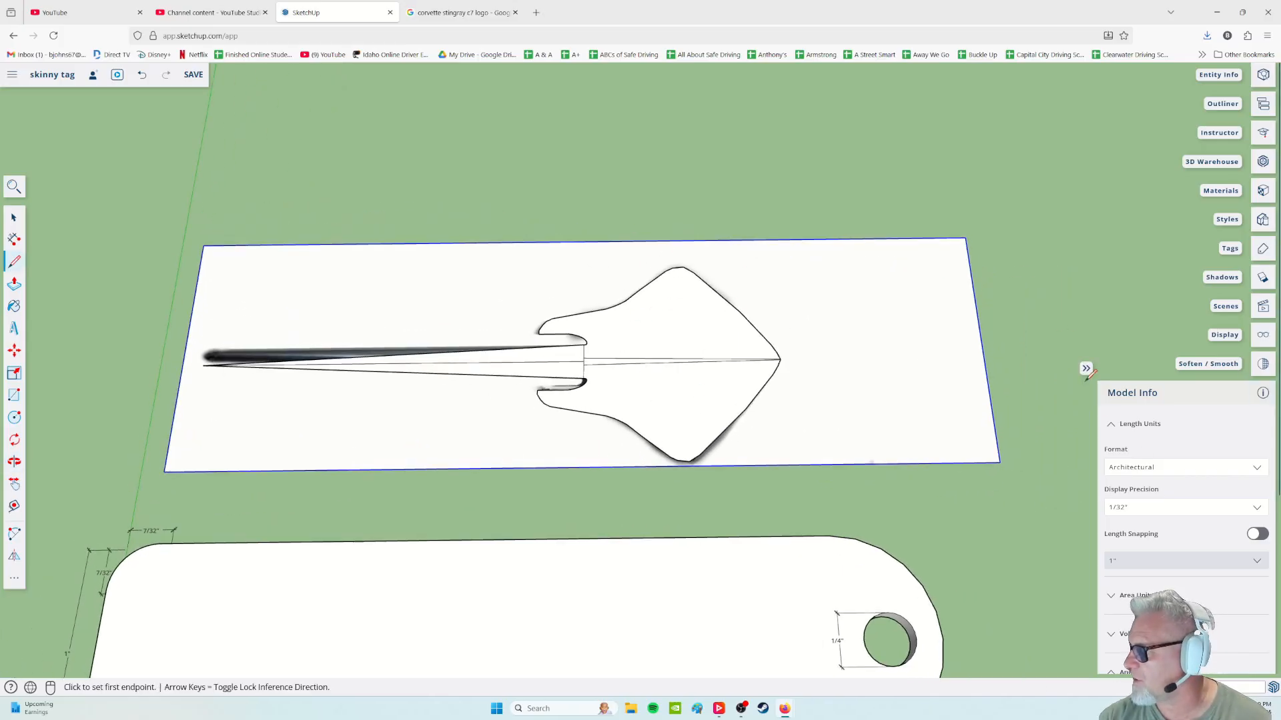
Apply the X-ray style from the Default Styles collection so the reference image shows through the faces
click(1086, 369)
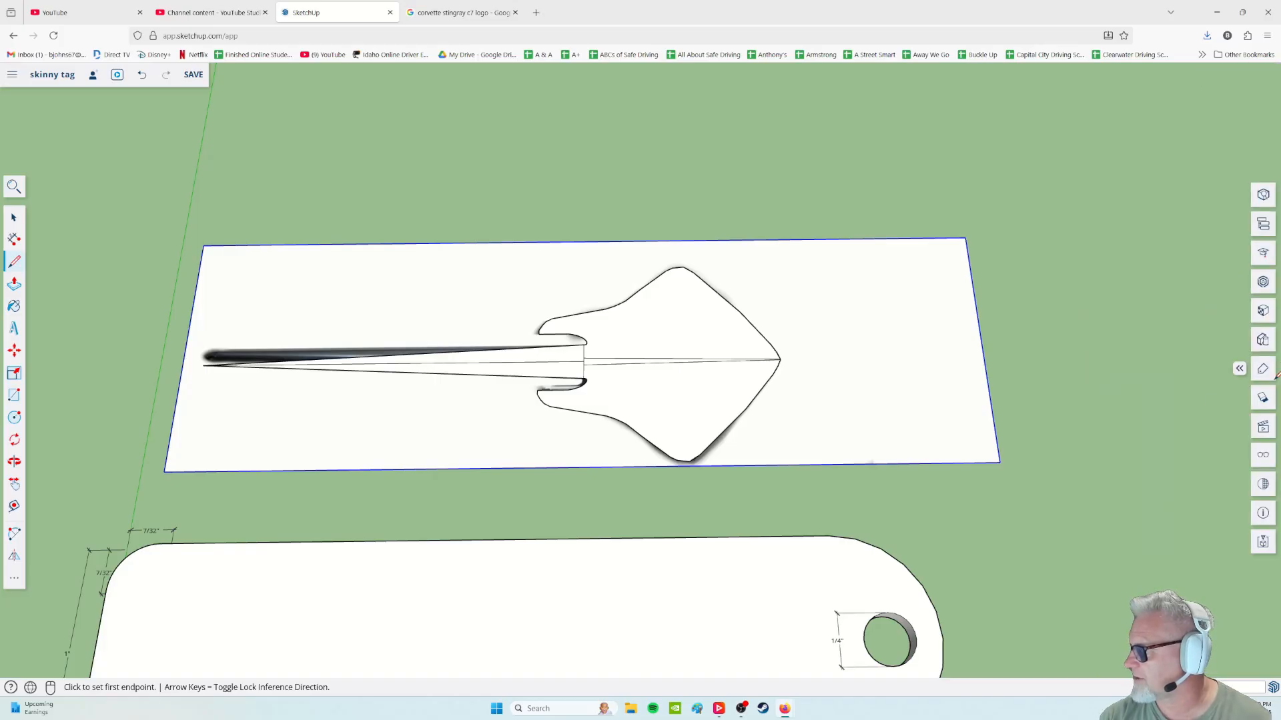
click(1263, 340)
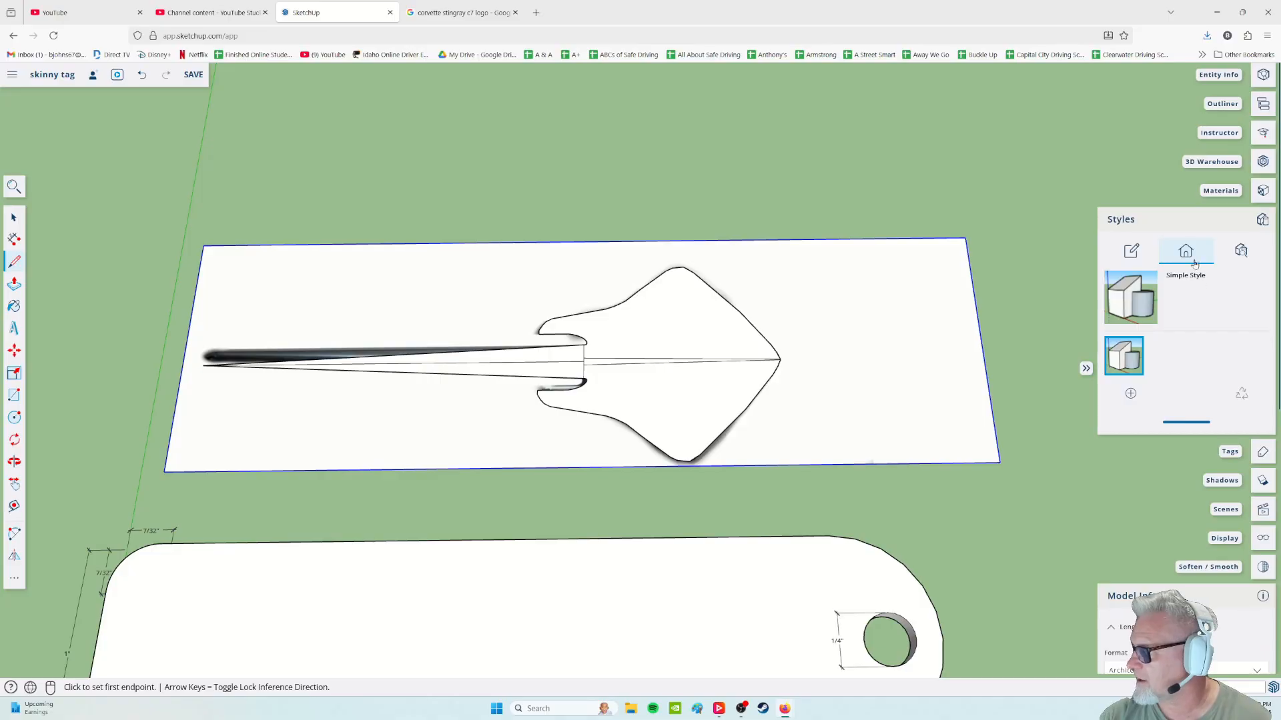
click(1241, 251)
click(1119, 408)
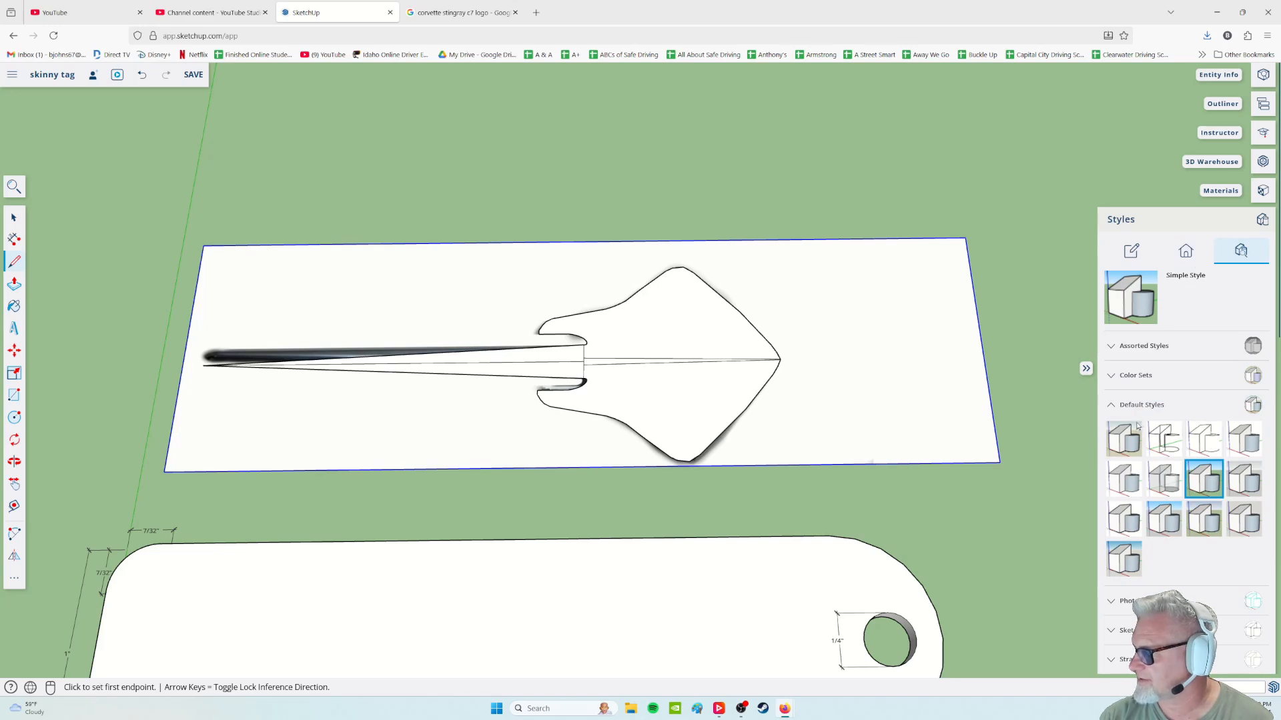
click(1164, 479)
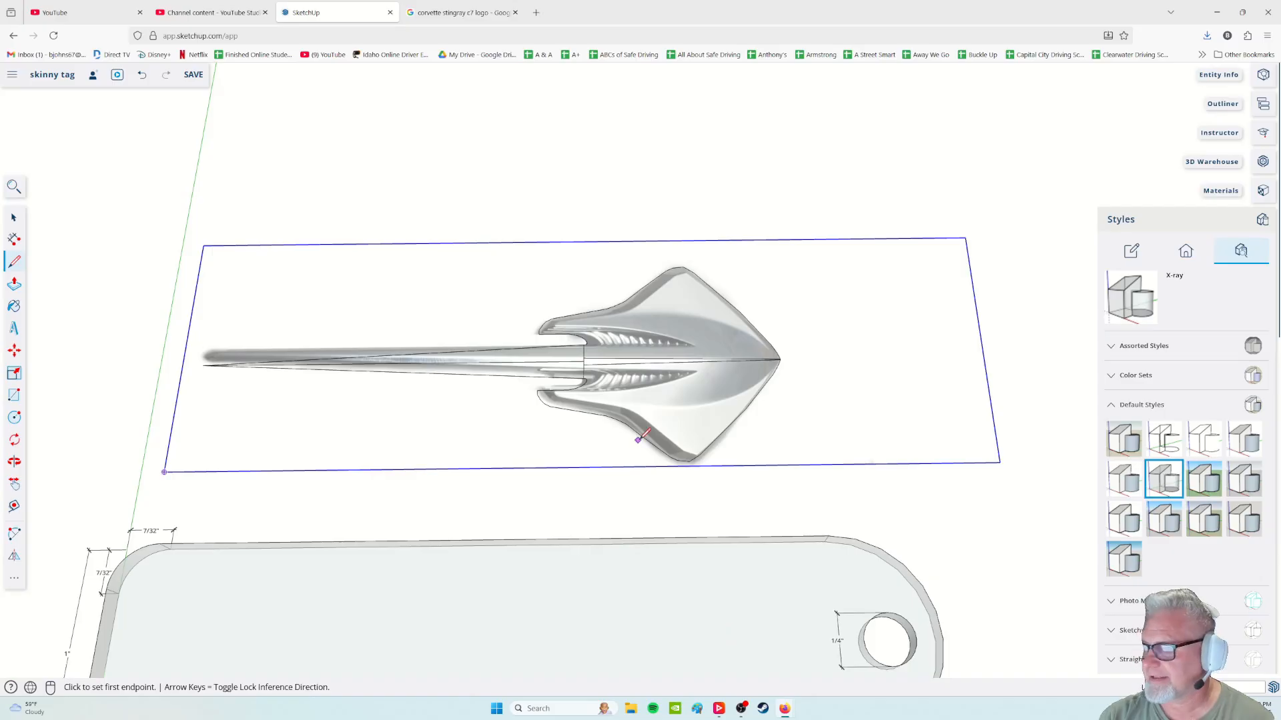
Compare the traced tail edges and notches with the emblem image beneath them
scroll(639, 439, up, 3)
scroll(601, 430, down, 5)
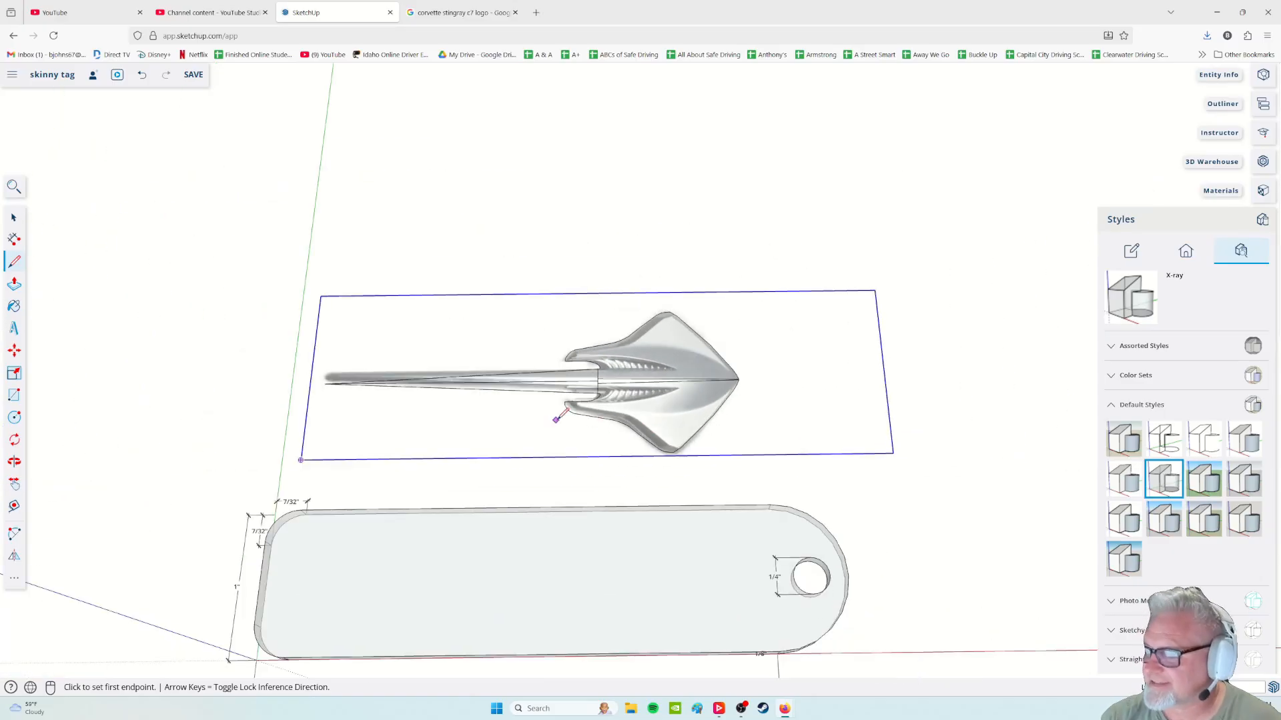
shift+middle_drag(579, 404, 756, 411)
scroll(756, 412, up, 6)
middle_drag(602, 452, 836, 458)
scroll(814, 373, up, 4)
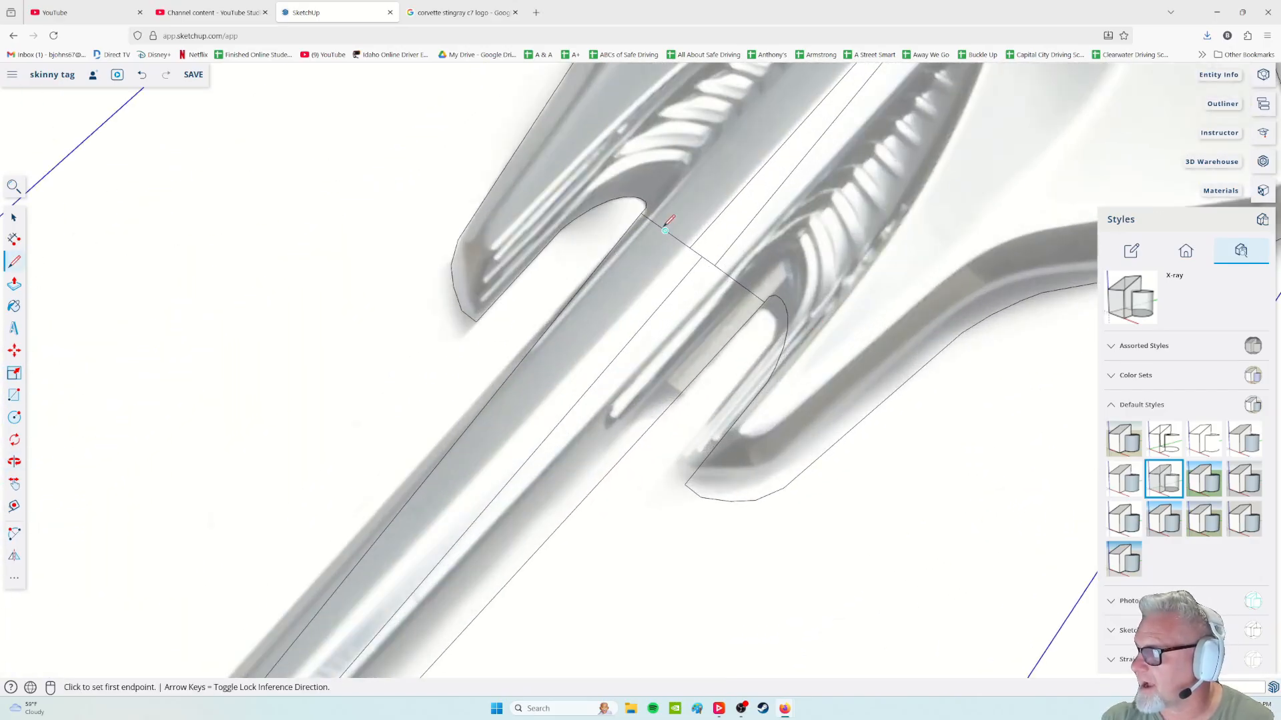
scroll(811, 348, down, 2)
scroll(784, 396, down, 3)
middle_drag(784, 396, 833, 367)
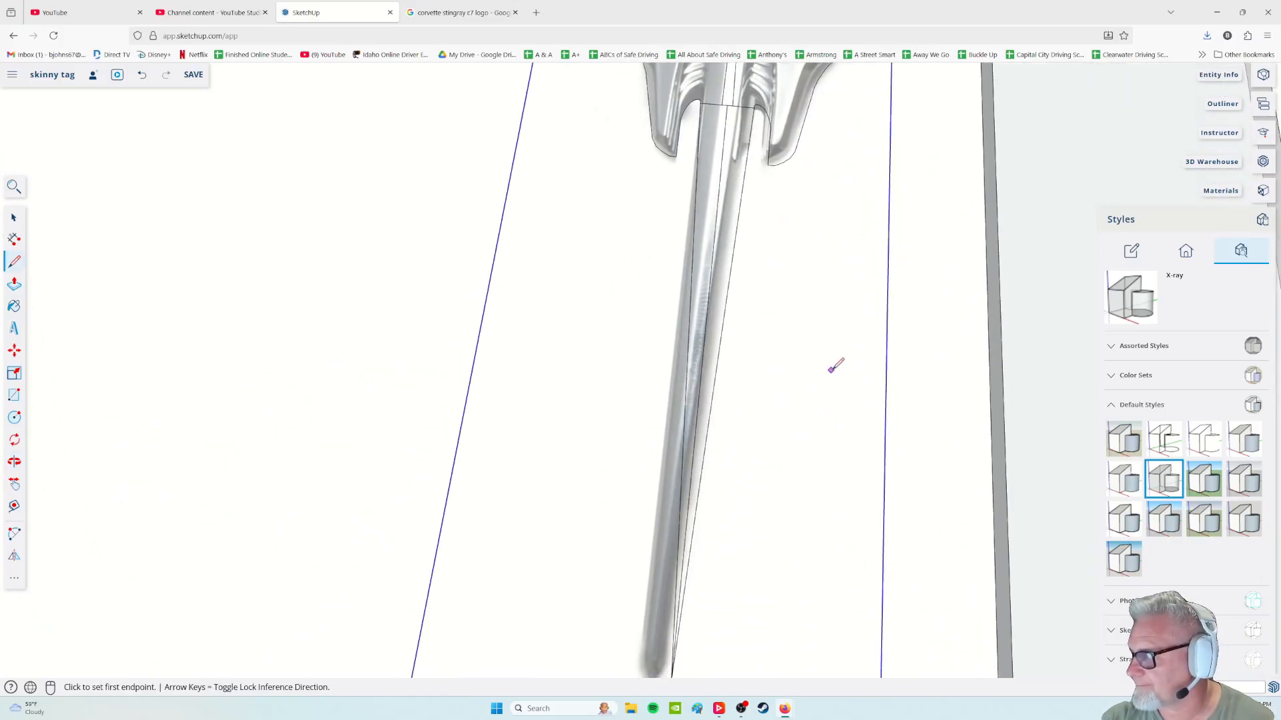
scroll(715, 560, down, 3)
scroll(734, 444, up, 4)
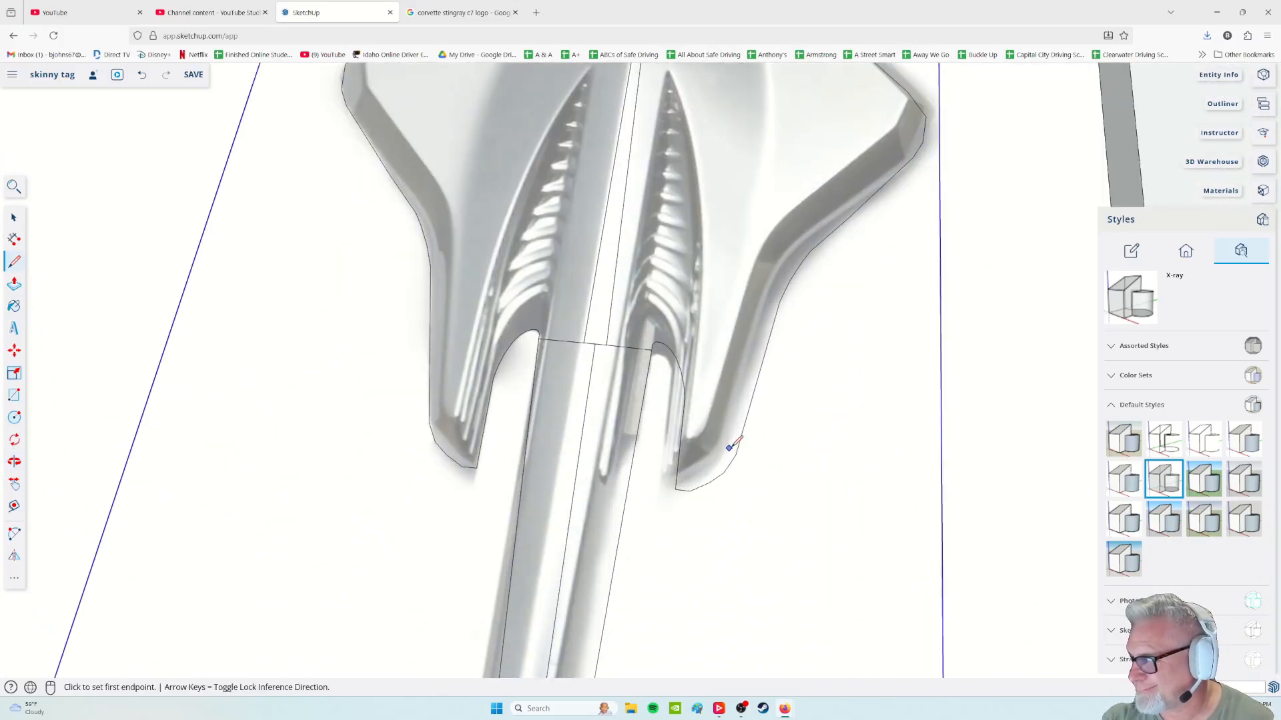
Inspect both halves of the body outline against the image up to the peak and side points
scroll(729, 448, down, 3)
middle_drag(738, 449, 393, 519)
mouse_move(491, 444)
middle_down()
mouse_move(392, 440)
mouse_move(415, 367)
mouse_move(435, 407)
mouse_move(667, 366)
mouse_move(635, 459)
middle_up()
scroll(447, 397, up, 3)
scroll(676, 362, up, 2)
scroll(676, 362, down, 3)
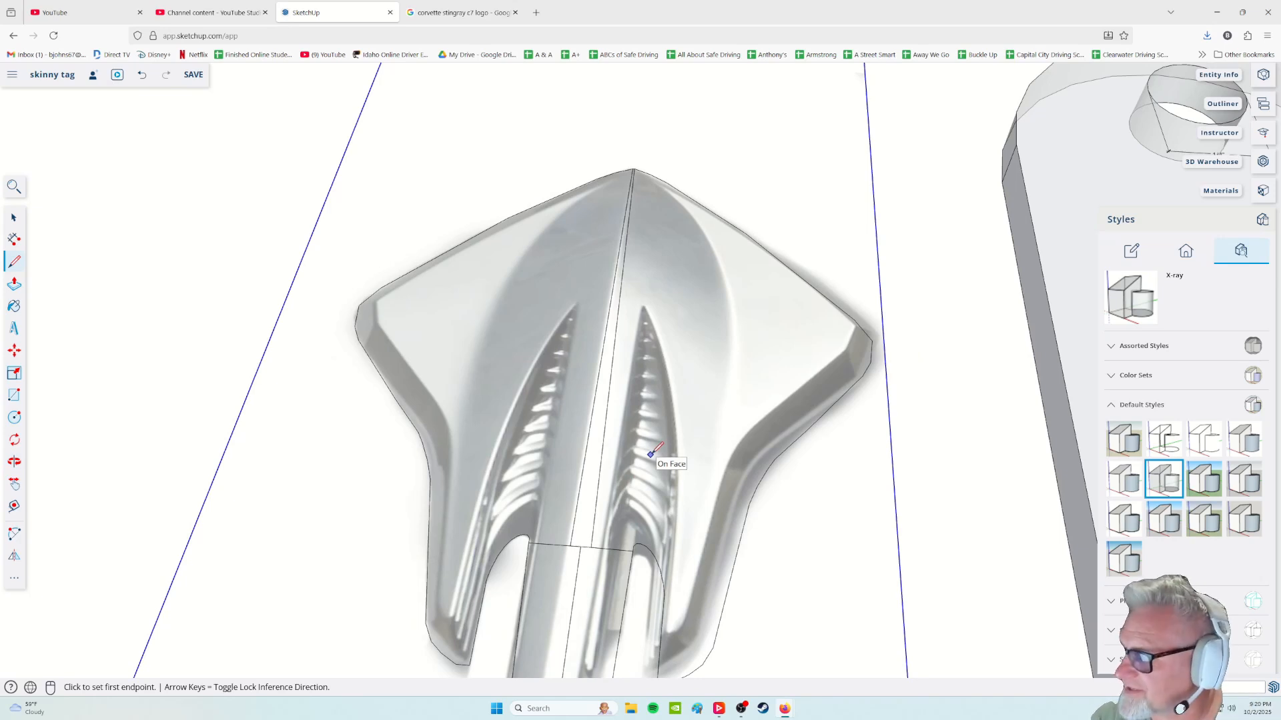
middle_drag(615, 400, 788, 423)
middle_drag(874, 513, 795, 442)
middle_drag(874, 449, 712, 511)
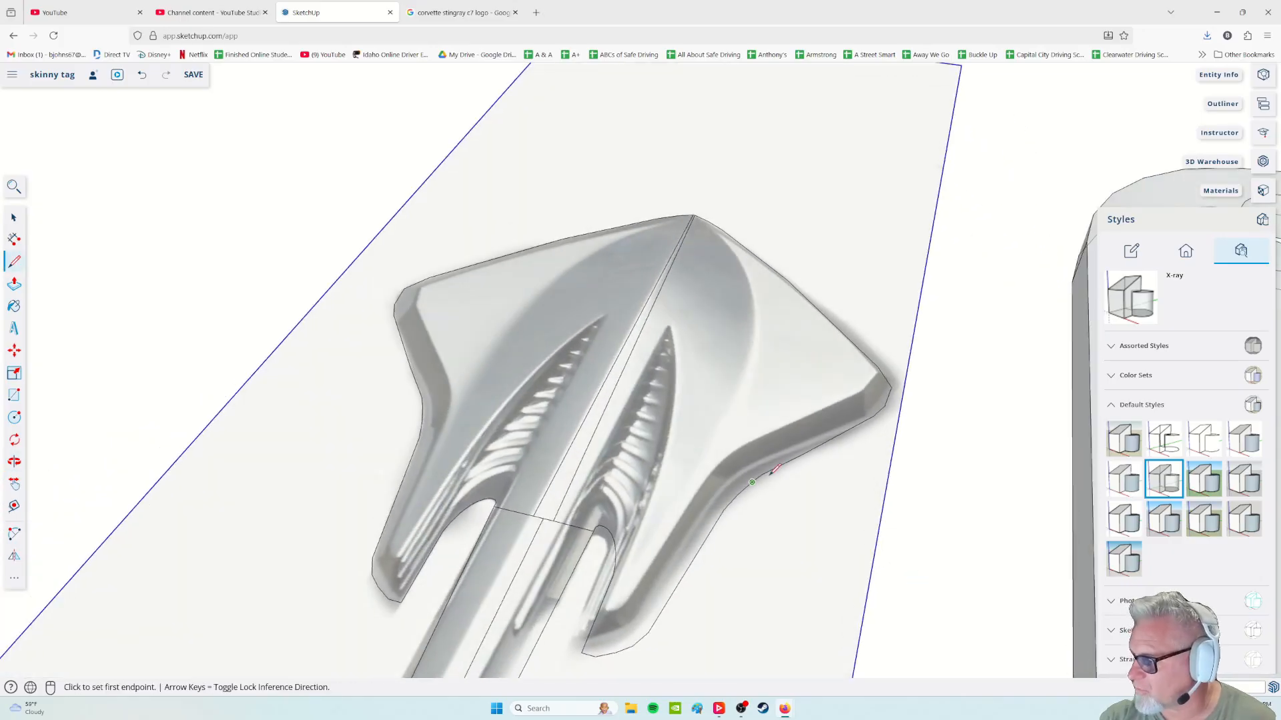
Draw a line along the tail's left edge up to the crossline corner beside the notch, following the emblem image
middle_drag(841, 495, 853, 521)
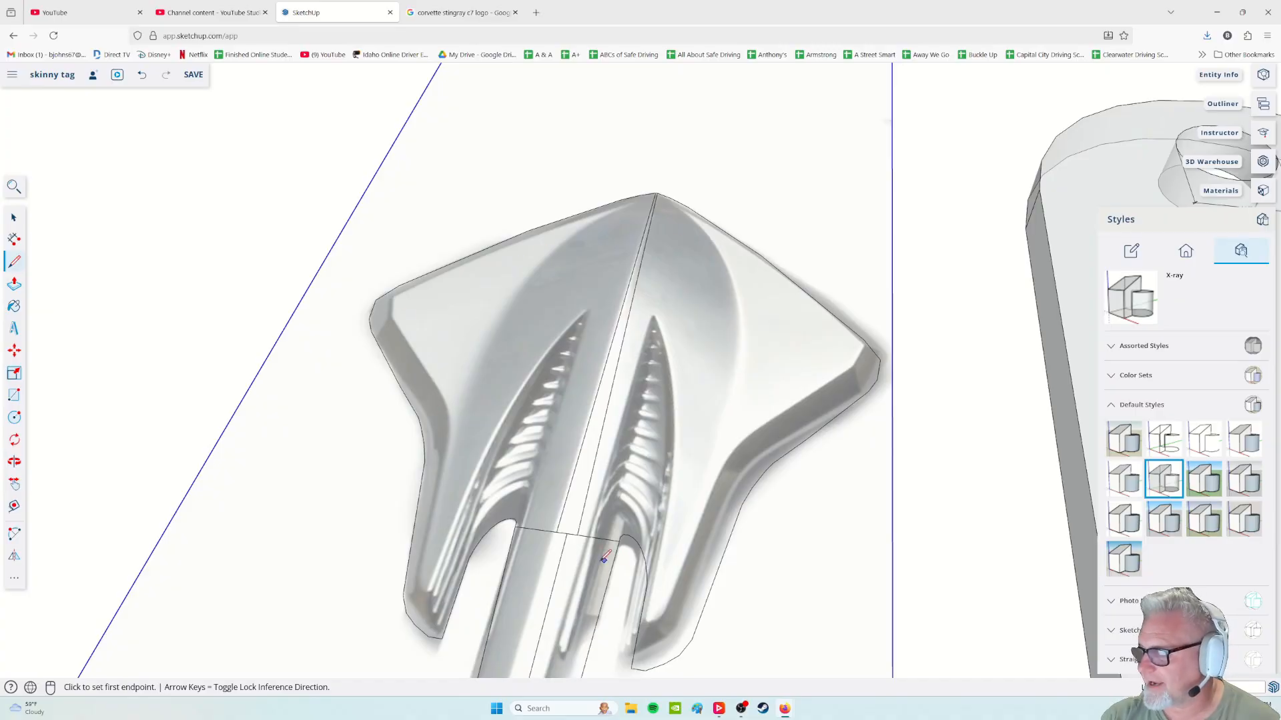
middle_drag(577, 459, 689, 617)
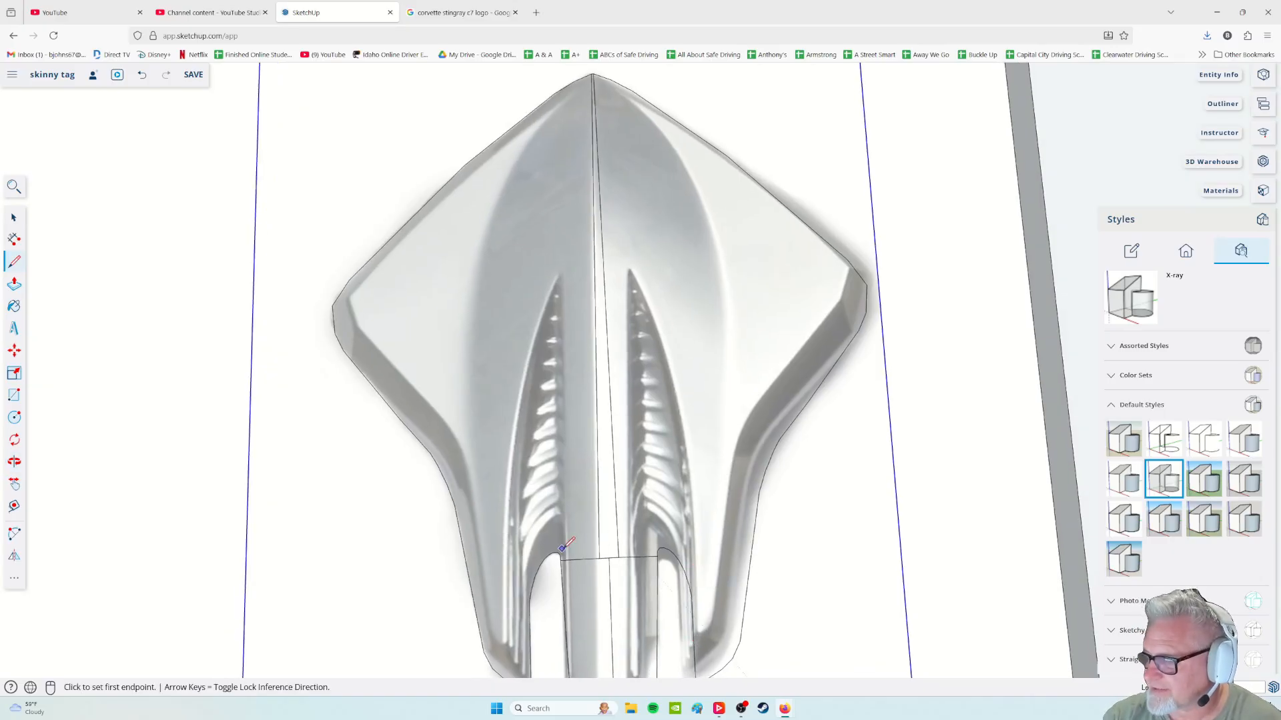
scroll(569, 572, up, 3)
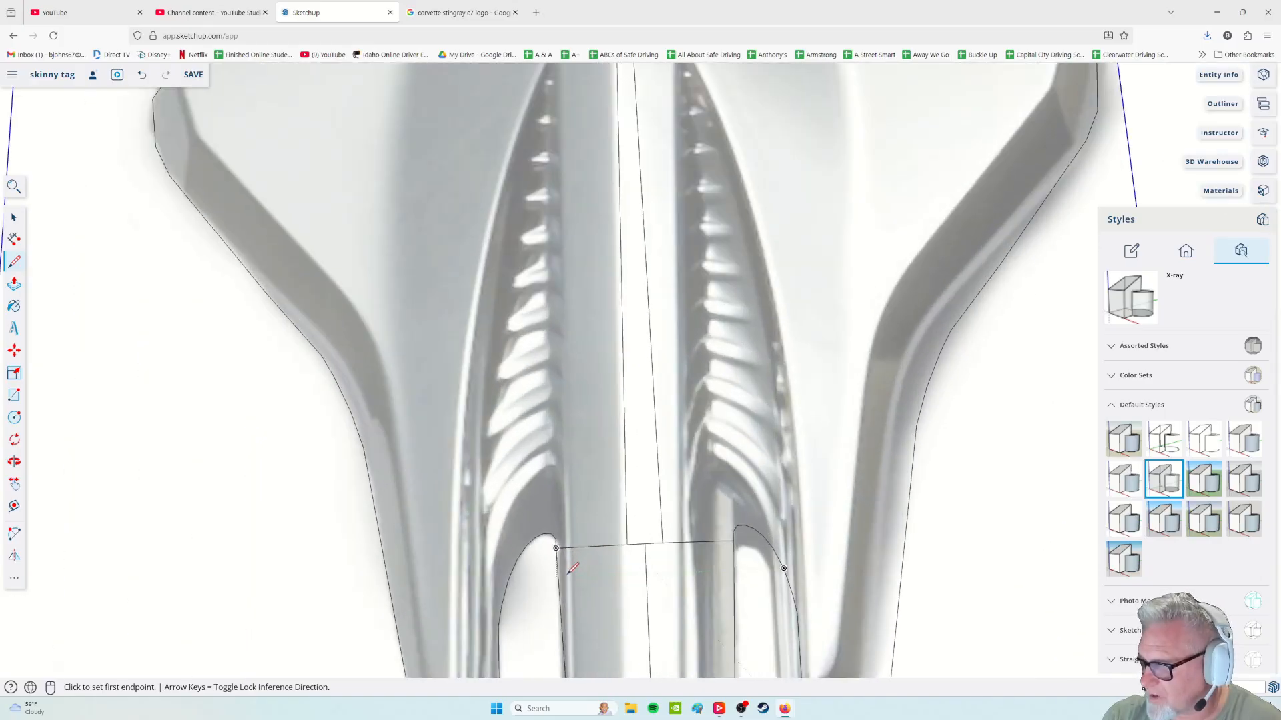
scroll(574, 576, down, 3)
shift+middle_drag(596, 605, 602, 420)
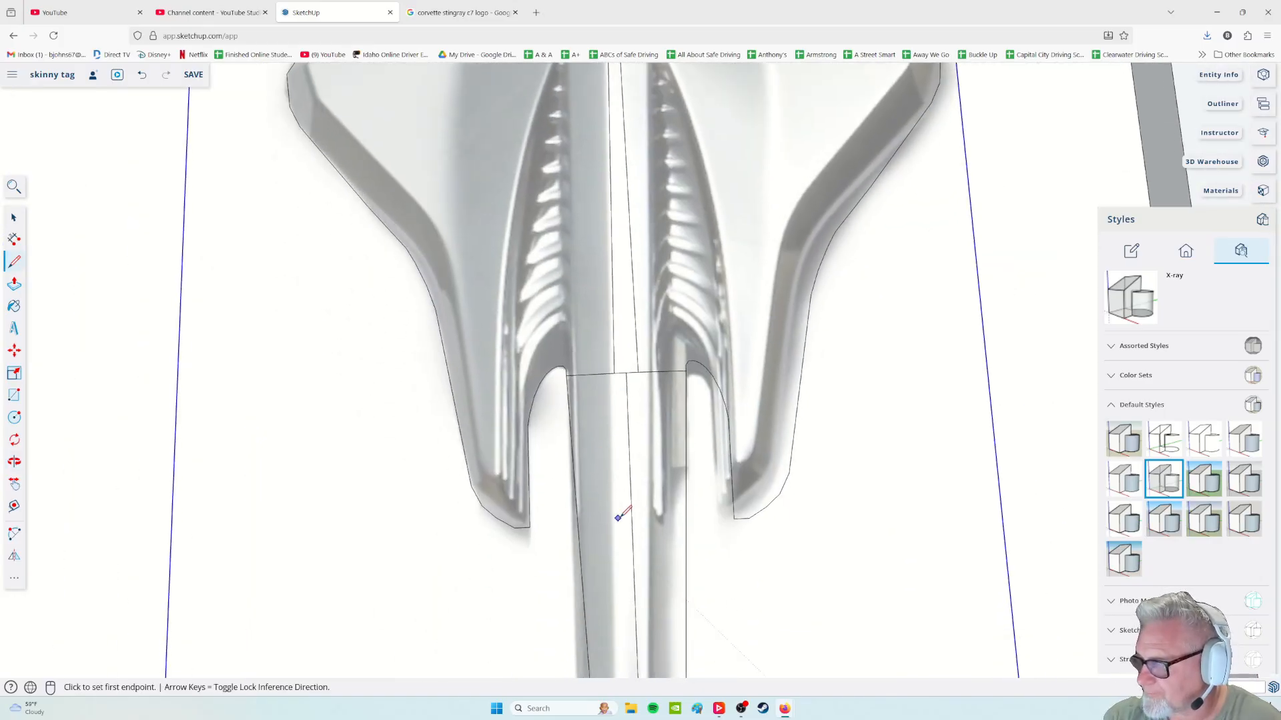
scroll(611, 520, up, 2)
click(562, 505)
click(557, 326)
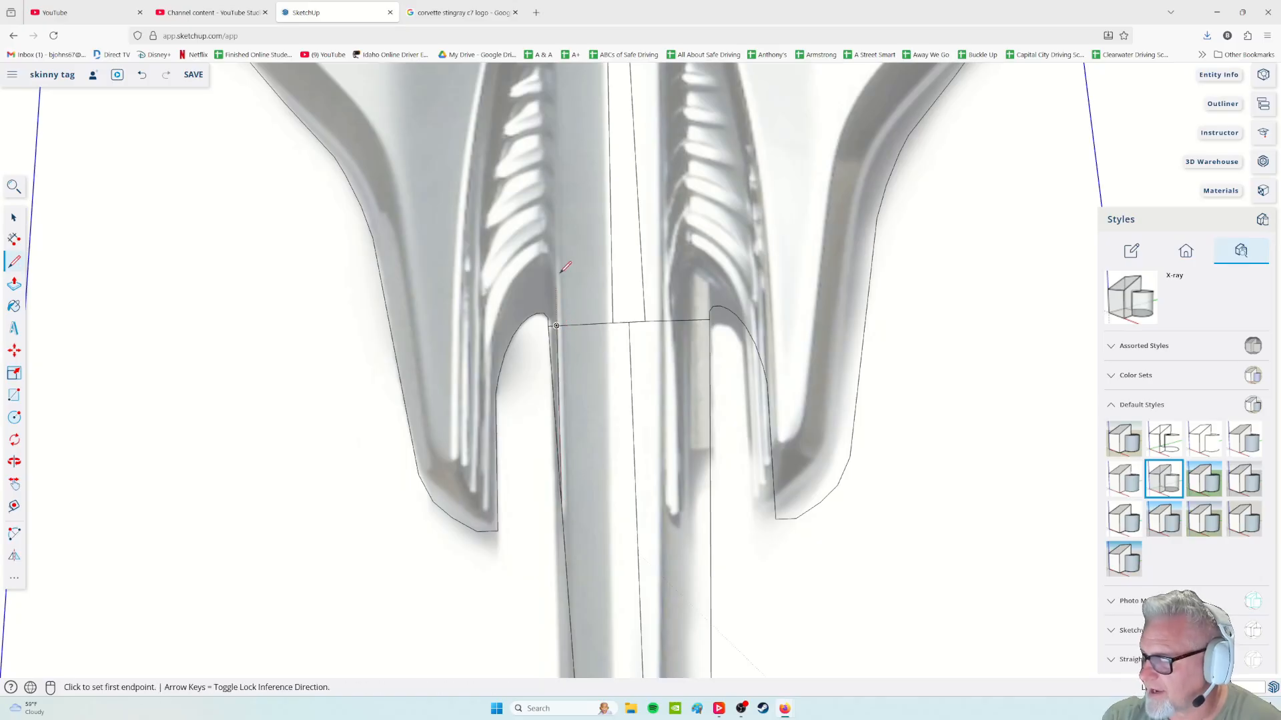
Draw the left vent's straight inner edge from the tail's crossline corner up to the vent's pointed tip
shift+middle_drag(537, 188, 517, 485)
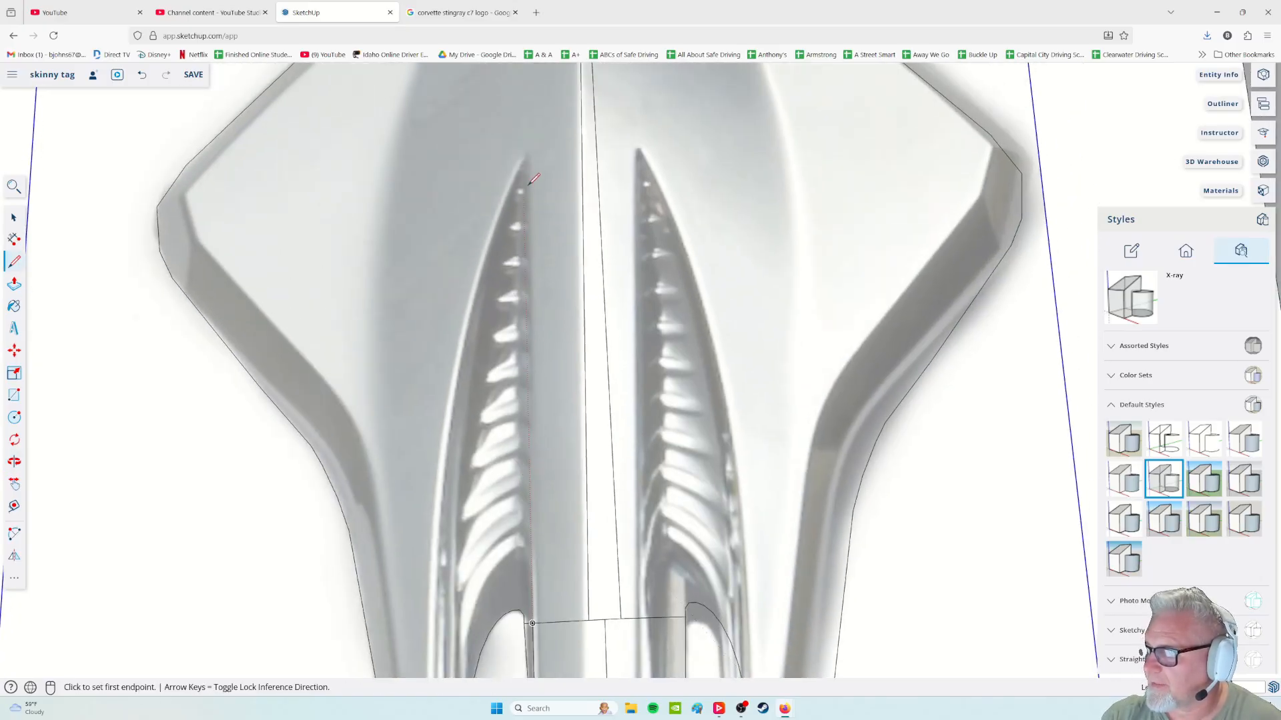
click(524, 158)
click(532, 622)
click(524, 158)
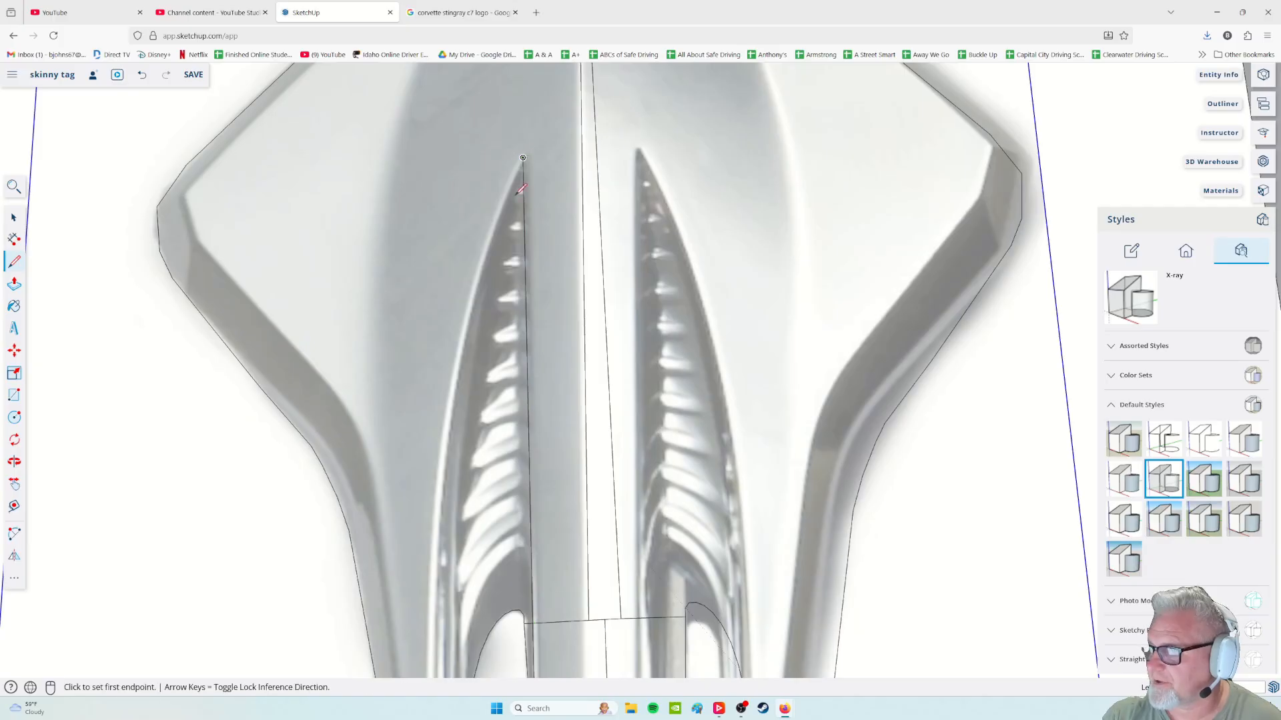
Trace the left vent's curved outer edge with short line segments, starting at the pointed tip and following the image toward the fin
scroll(515, 201, up, 3)
middle_drag(509, 249, 735, 201)
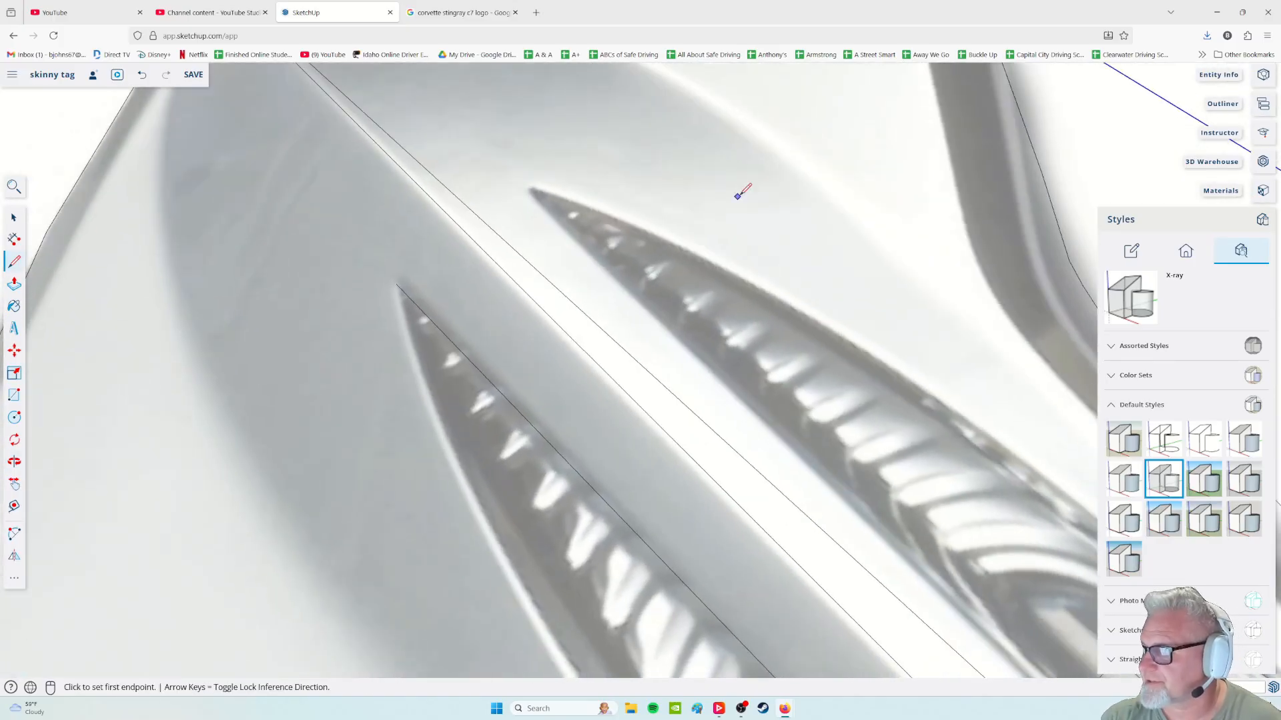
middle_drag(567, 374, 693, 493)
mouse_move(527, 517)
middle_down()
mouse_move(721, 566)
mouse_move(549, 432)
mouse_move(623, 354)
mouse_move(635, 445)
mouse_move(291, 374)
middle_up()
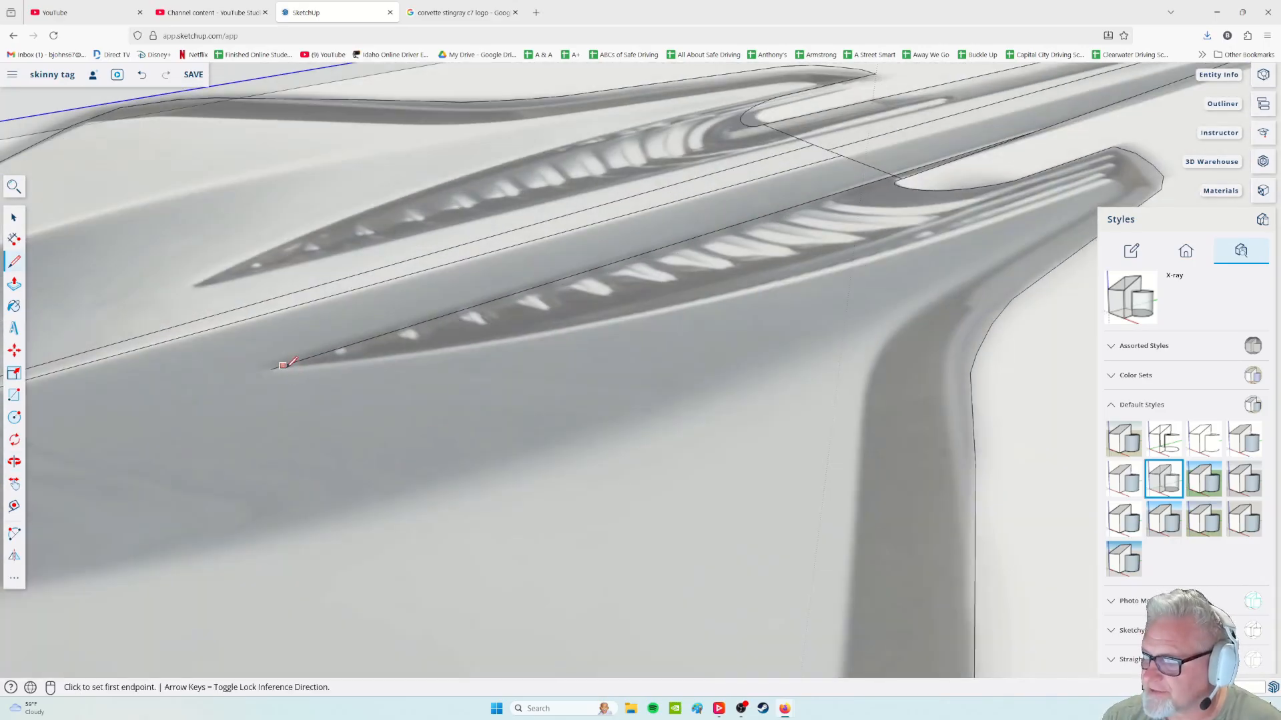
click(271, 369)
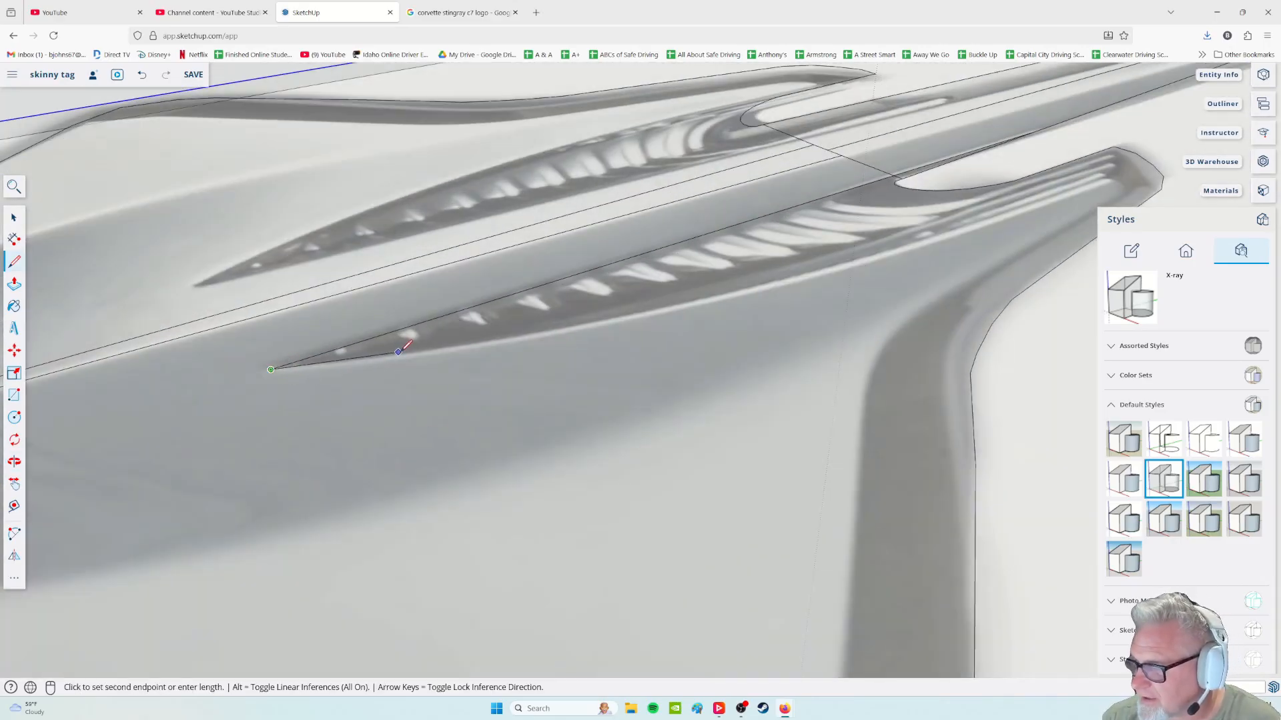
click(404, 355)
click(561, 328)
click(711, 298)
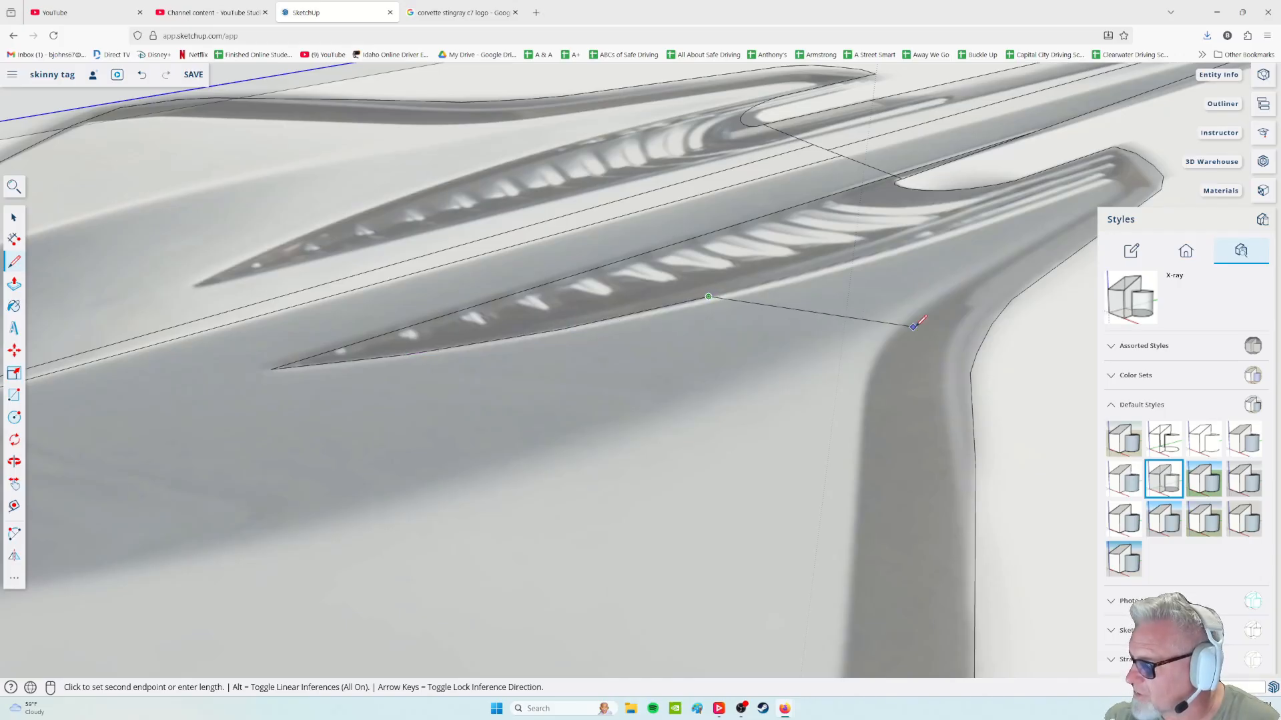
shift+middle_drag(912, 326, 695, 510)
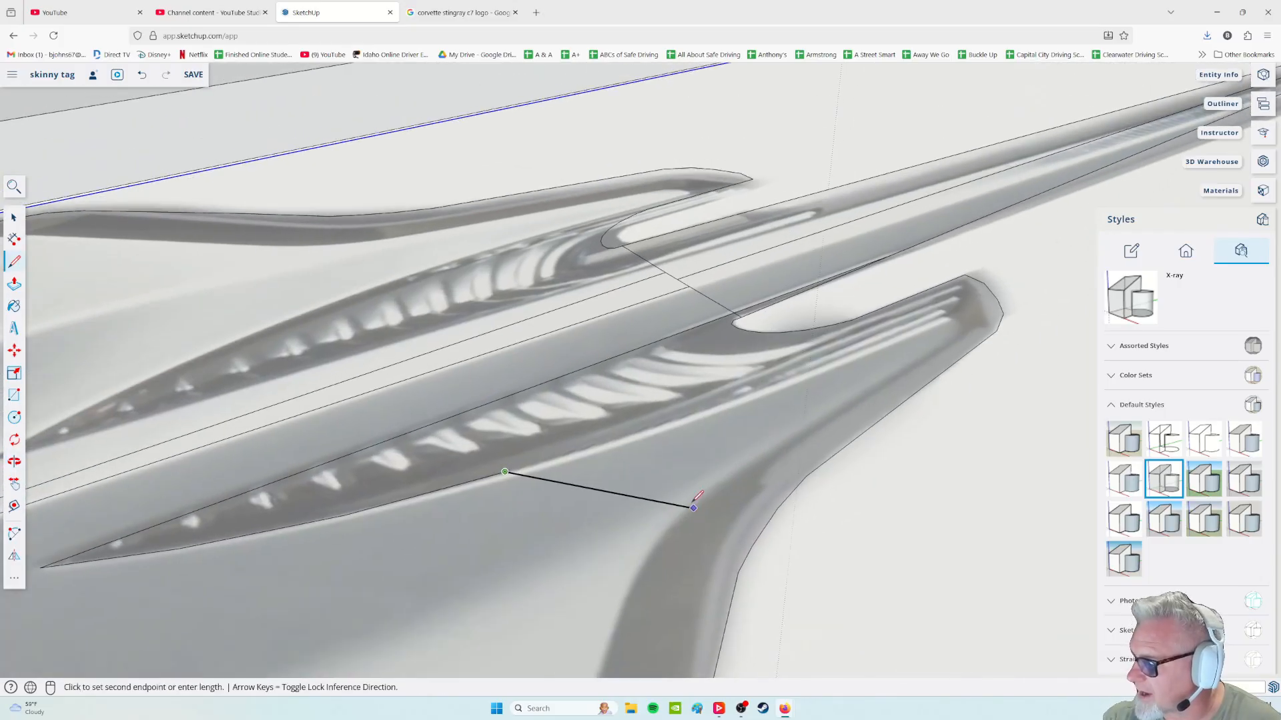
click(681, 415)
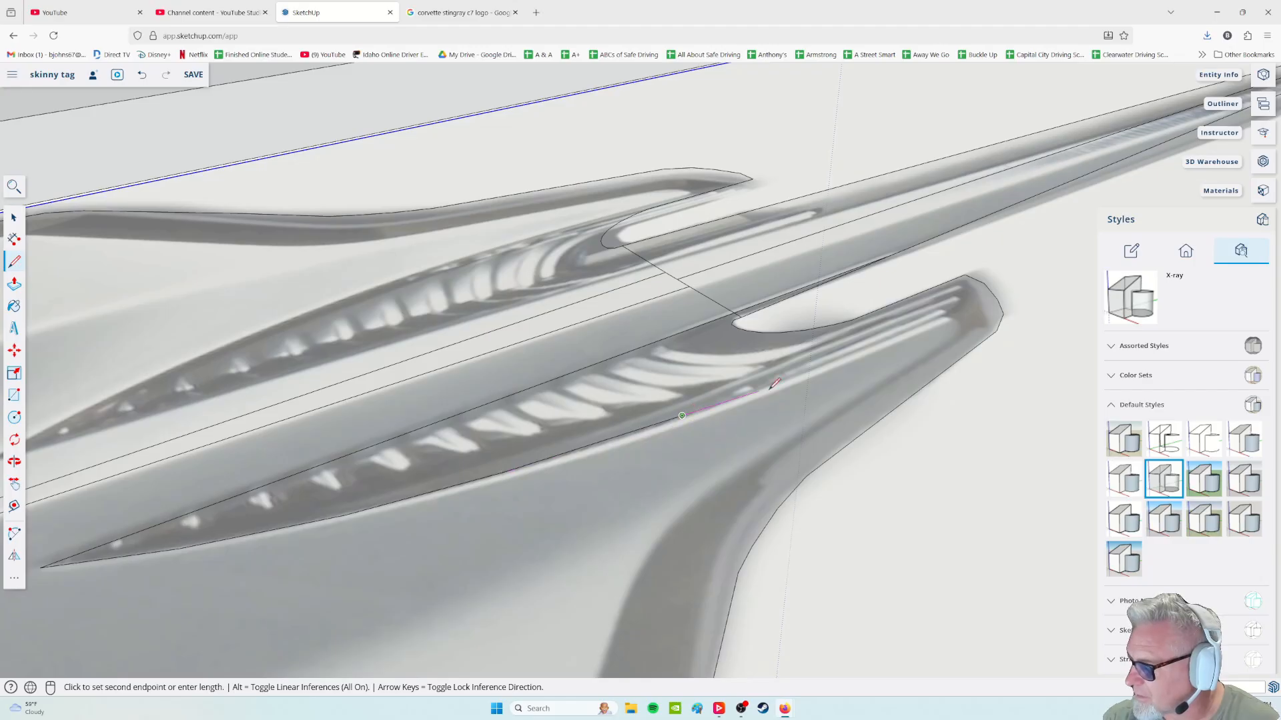
Continue the vent's outer edge with line segments along the fin's groove to just short of the fin's end
middle_drag(825, 359, 963, 606)
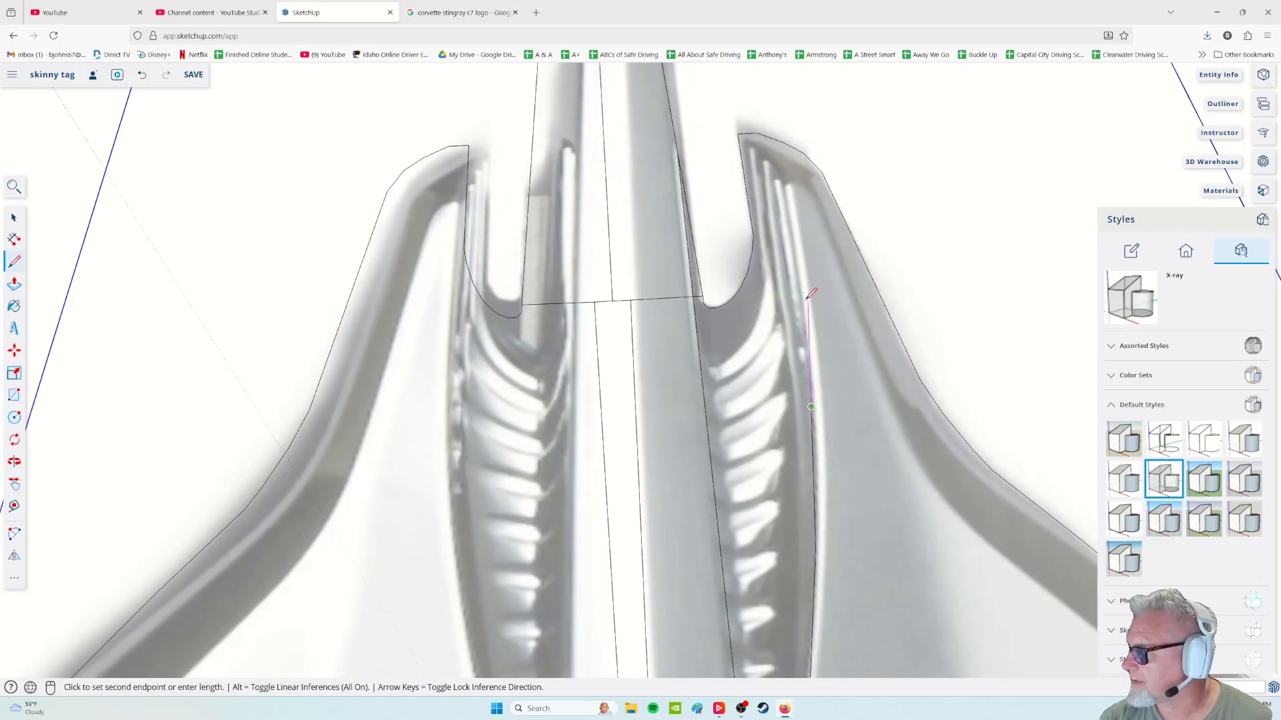
middle_drag(802, 285, 815, 343)
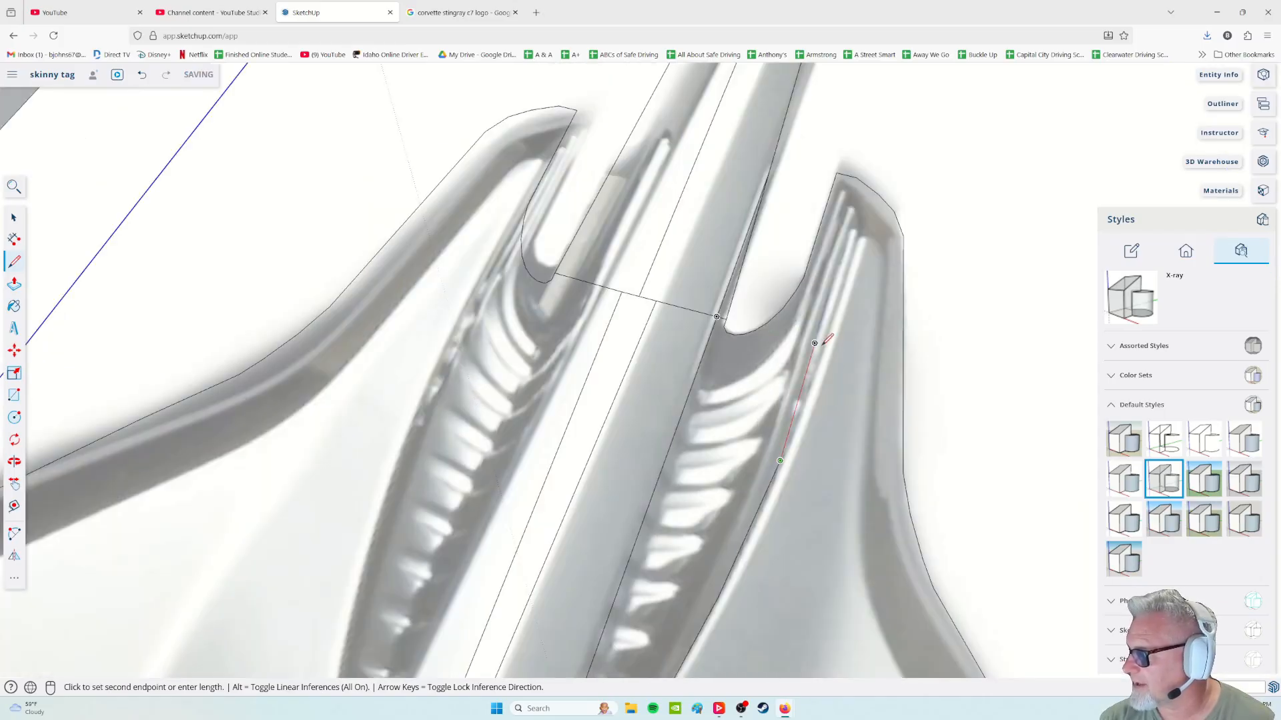
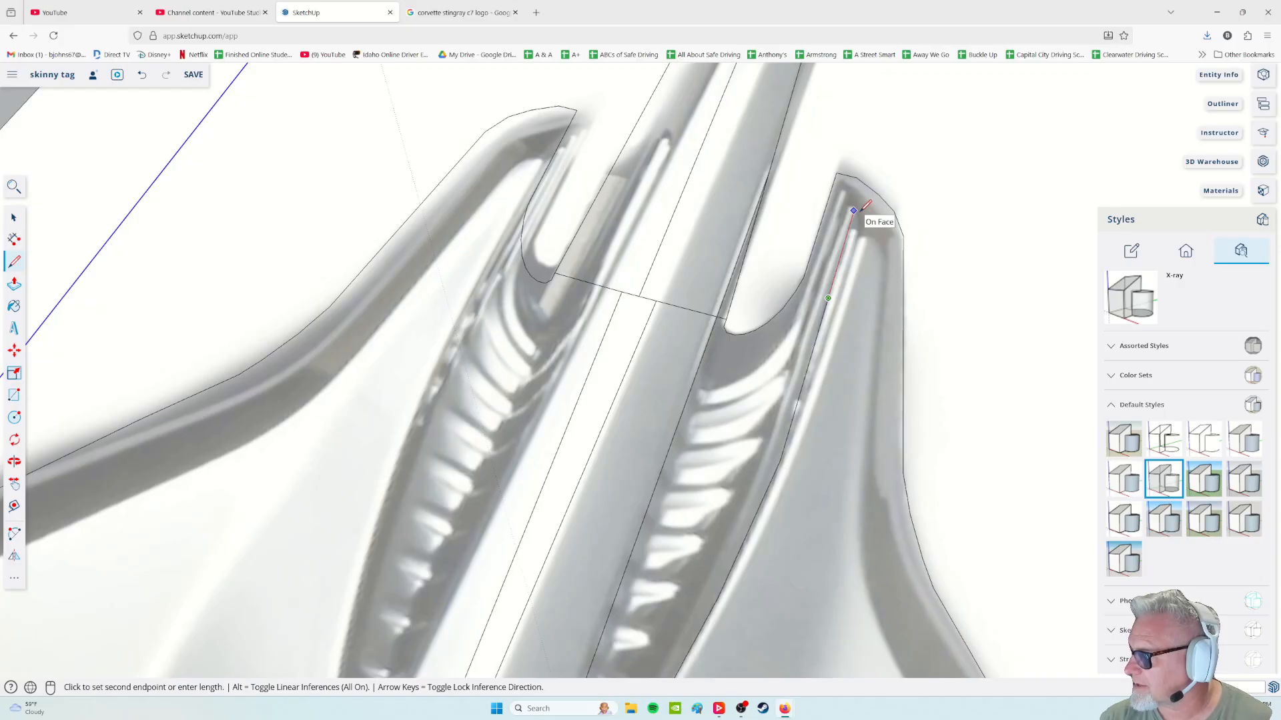
middle_drag(824, 593, 795, 509)
scroll(714, 557, down, 3)
scroll(700, 531, up, 3)
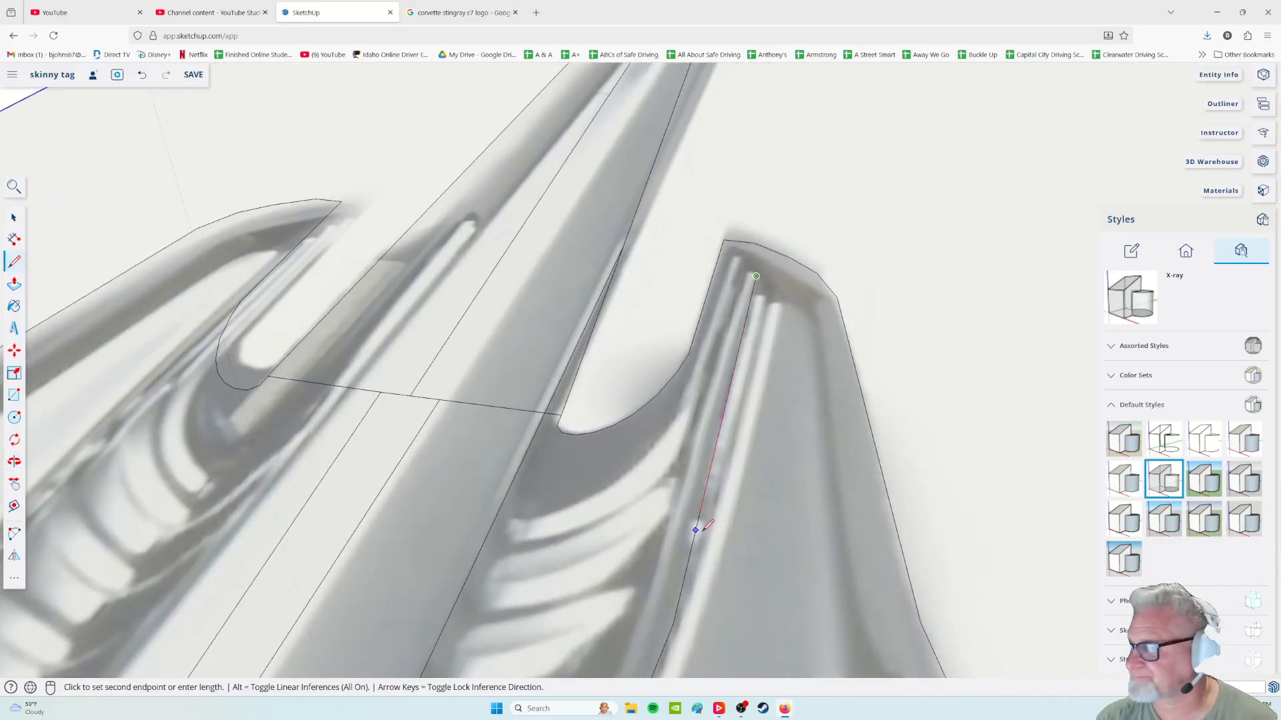
Examine the traced vent edge and the fin's end against the emblem image, then the whole emblem beside the tag
middle_drag(891, 383, 747, 401)
scroll(734, 401, down, 6)
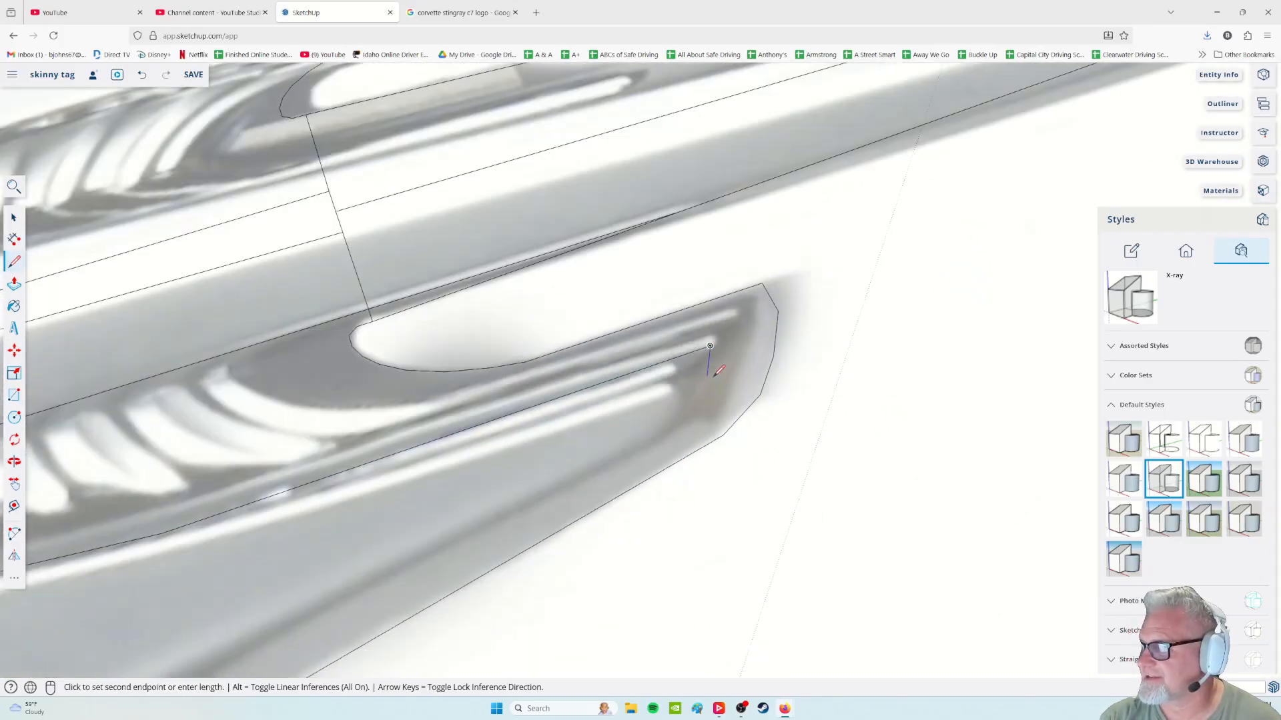
scroll(687, 416, down, 3)
middle_drag(671, 563, 737, 593)
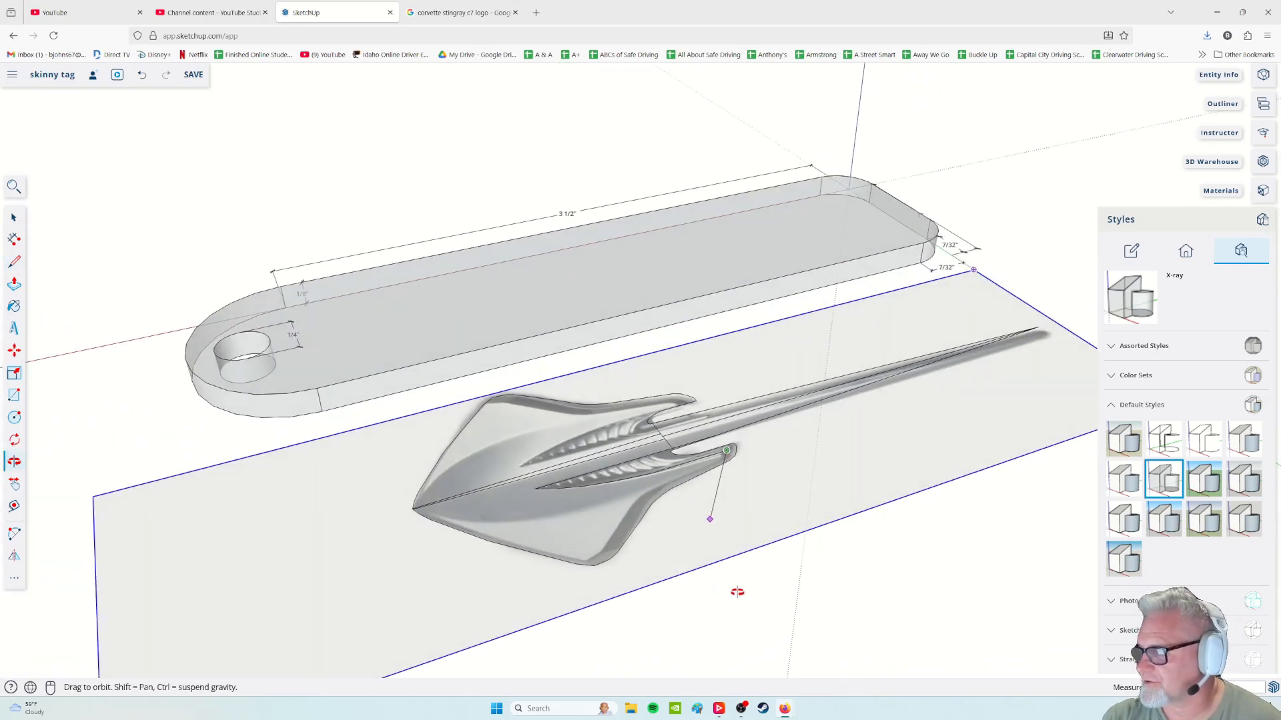
scroll(672, 505, up, 5)
middle_drag(756, 390, 727, 502)
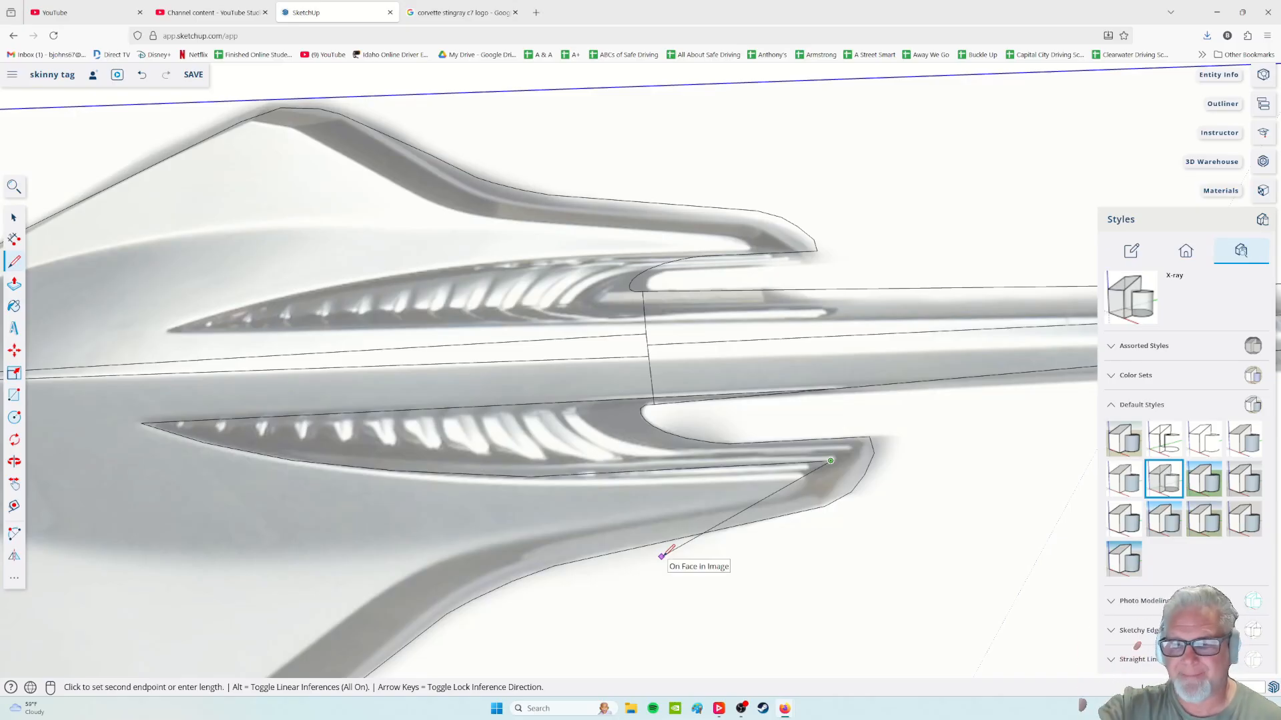
middle_drag(789, 530, 532, 511)
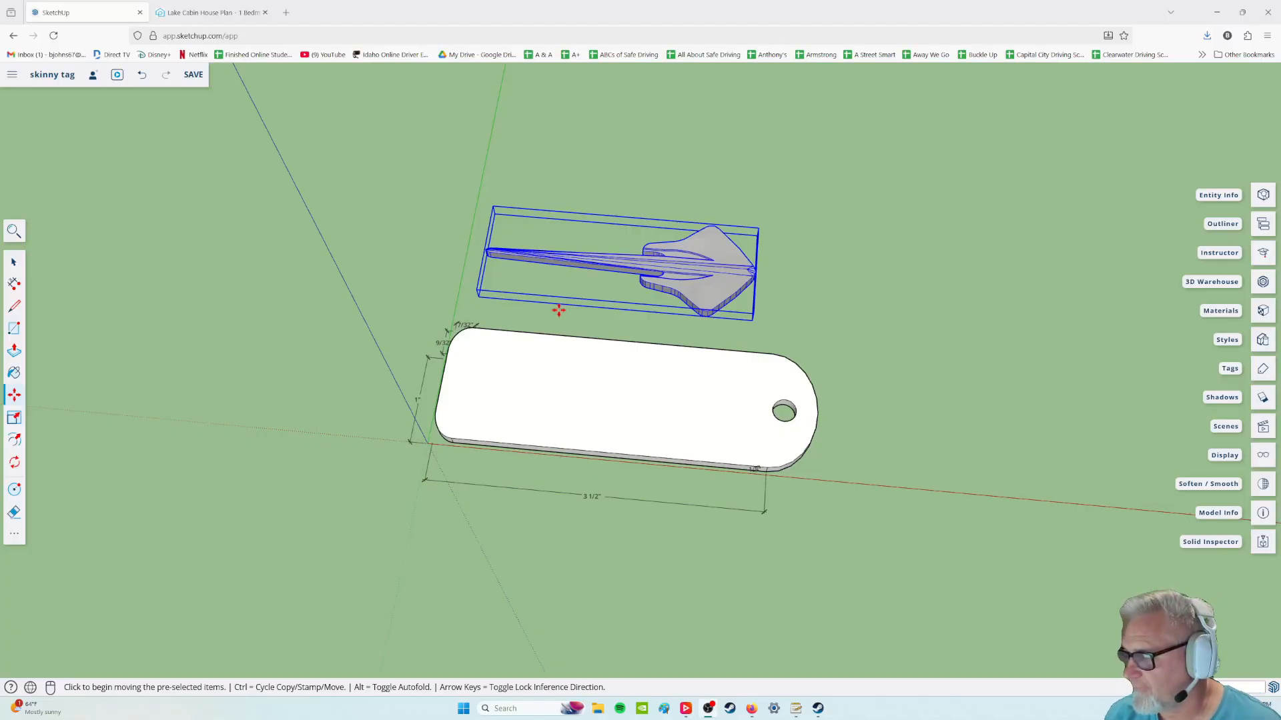
Examine the extruded emblem beside the tag, including the raised center ridge and the recessed vents on its body
scroll(558, 311, up, 5)
middle_drag(602, 267, 506, 292)
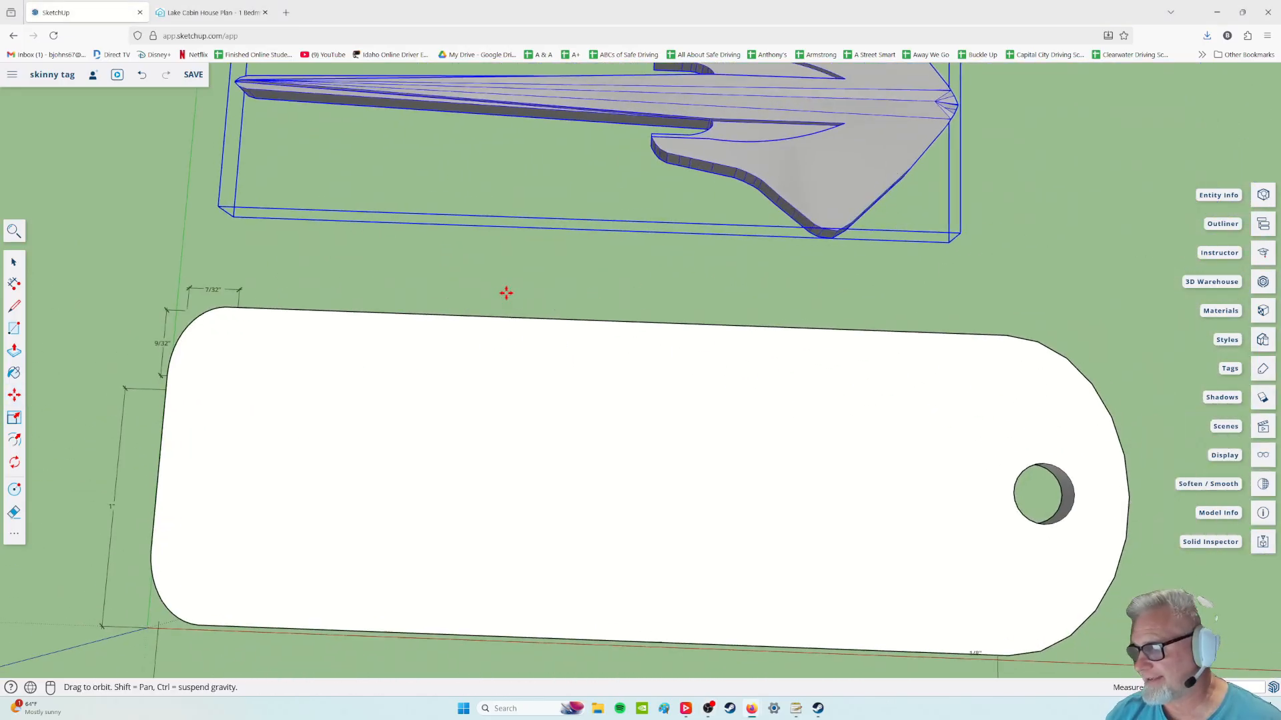
scroll(525, 360, down, 3)
middle_drag(621, 623, 652, 617)
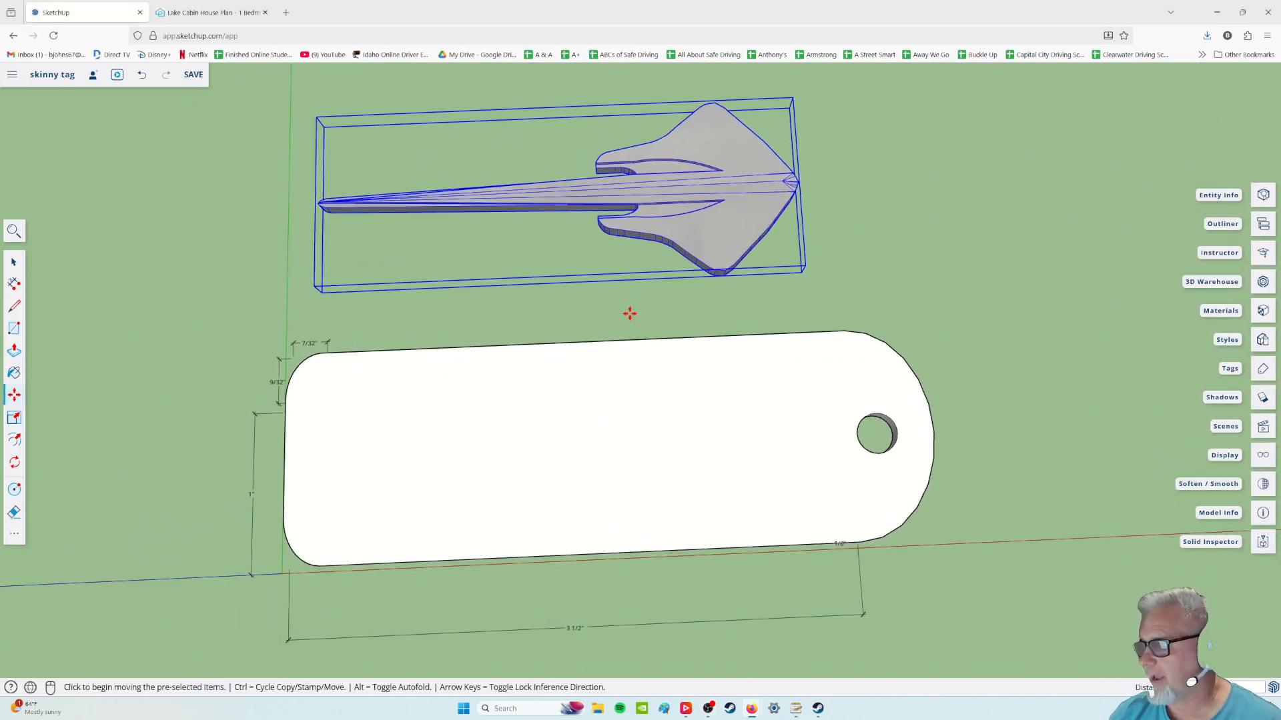
shift+middle_drag(679, 200, 678, 298)
scroll(682, 294, up, 5)
middle_drag(510, 345, 709, 446)
scroll(637, 278, down, 3)
middle_drag(637, 278, 612, 561)
scroll(613, 561, up, 3)
scroll(613, 561, up, 2)
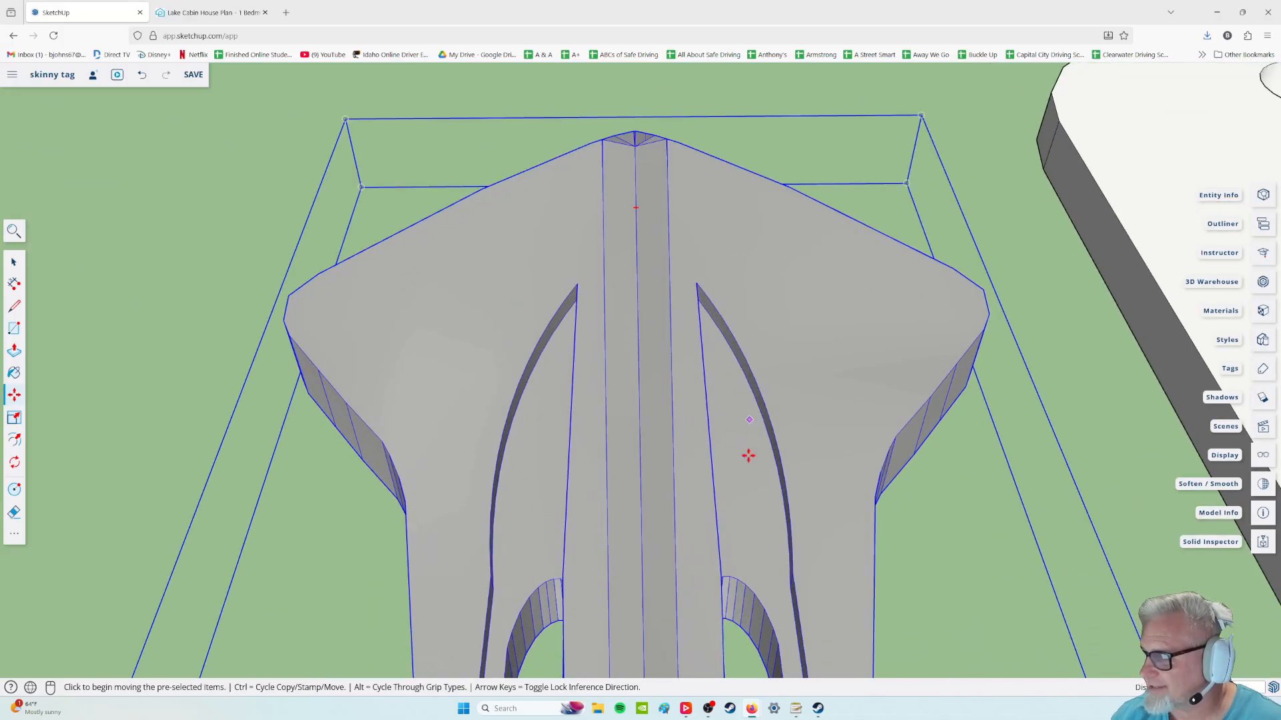
Inspect the emblem's tapered tail, fins and vent depth from above and from a low angle behind the tail
scroll(527, 430, down, 4)
middle_drag(551, 454, 428, 492)
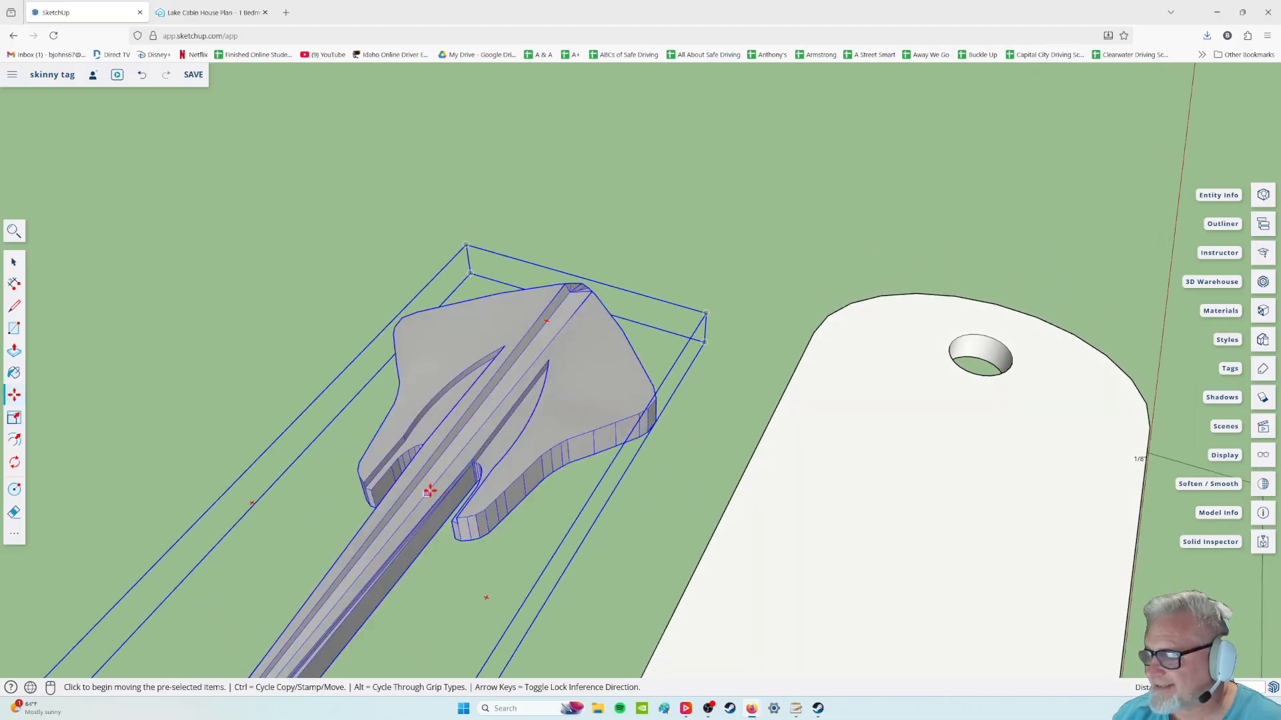
middle_drag(743, 233, 416, 349)
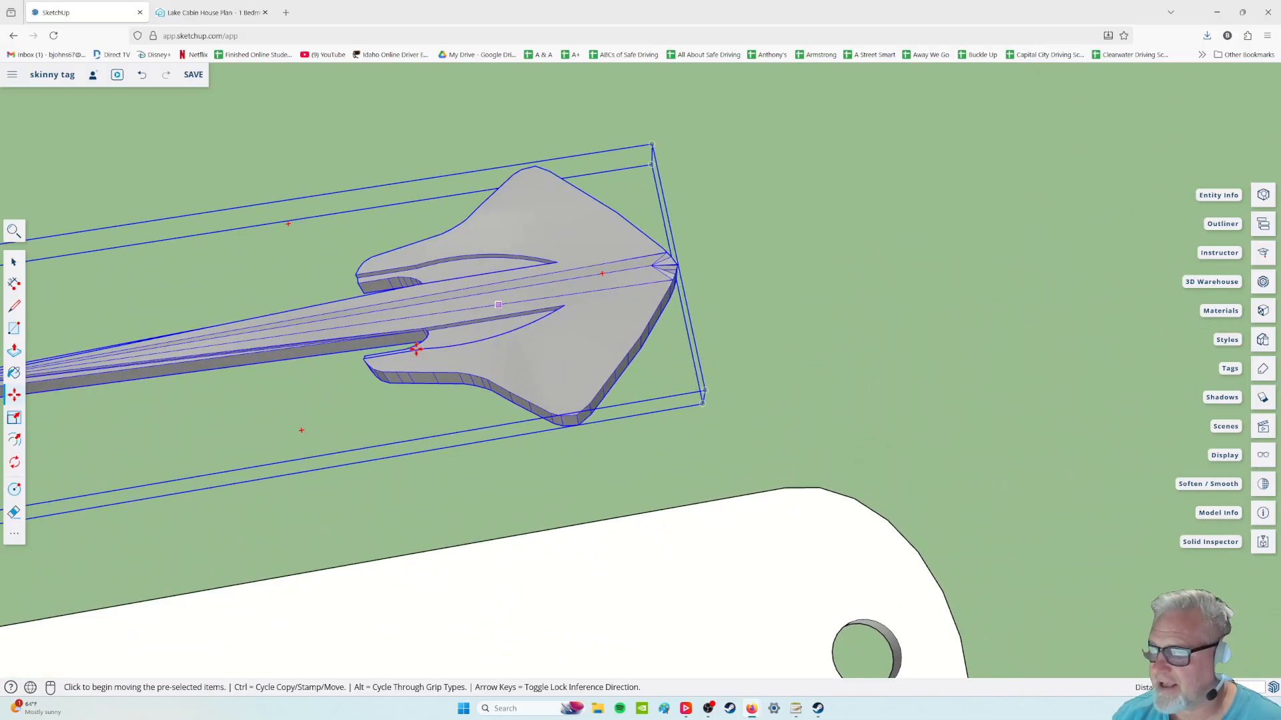
shift+middle_drag(279, 359, 563, 400)
scroll(646, 302, up, 3)
scroll(671, 277, up, 2)
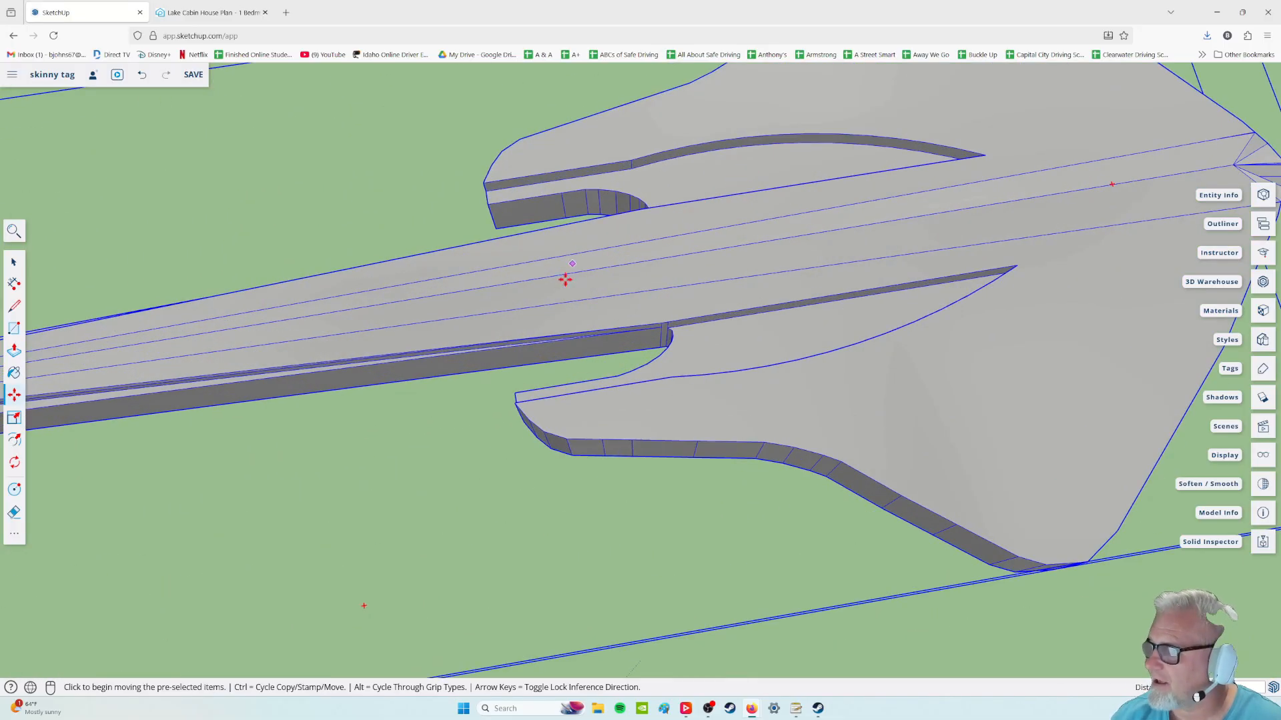
scroll(463, 434, down, 5)
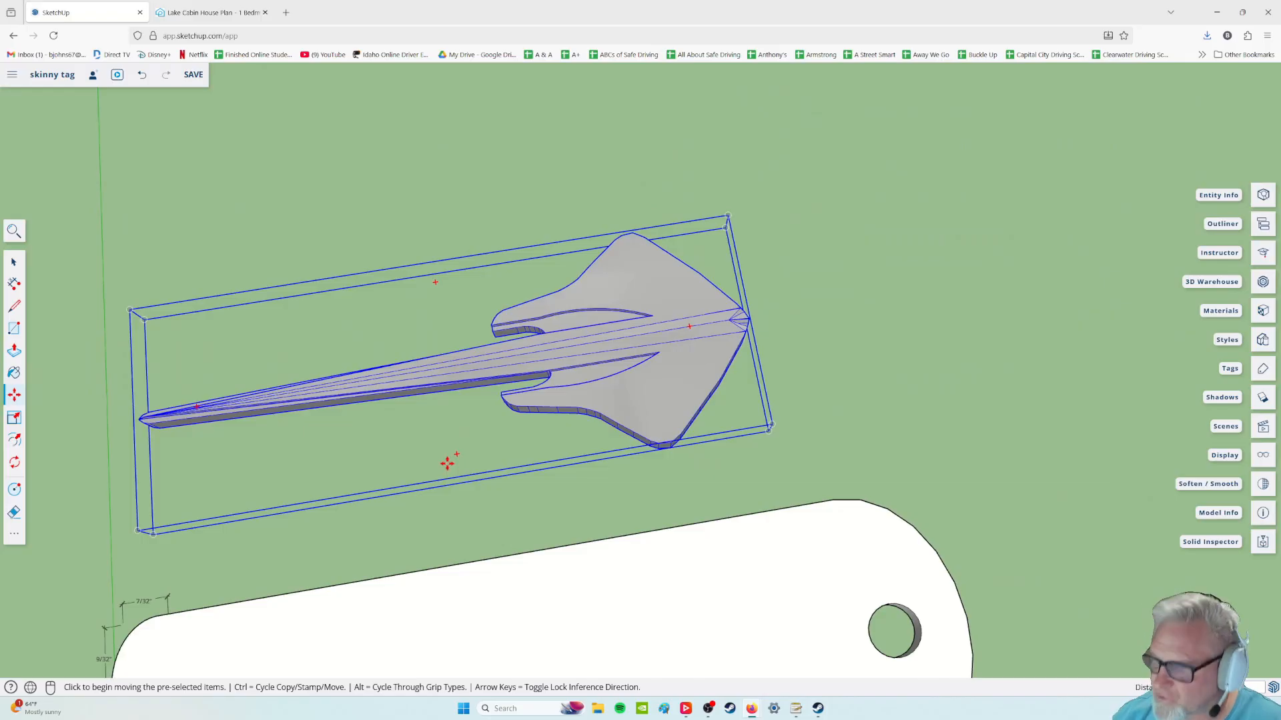
middle_drag(425, 485, 521, 440)
key(m)
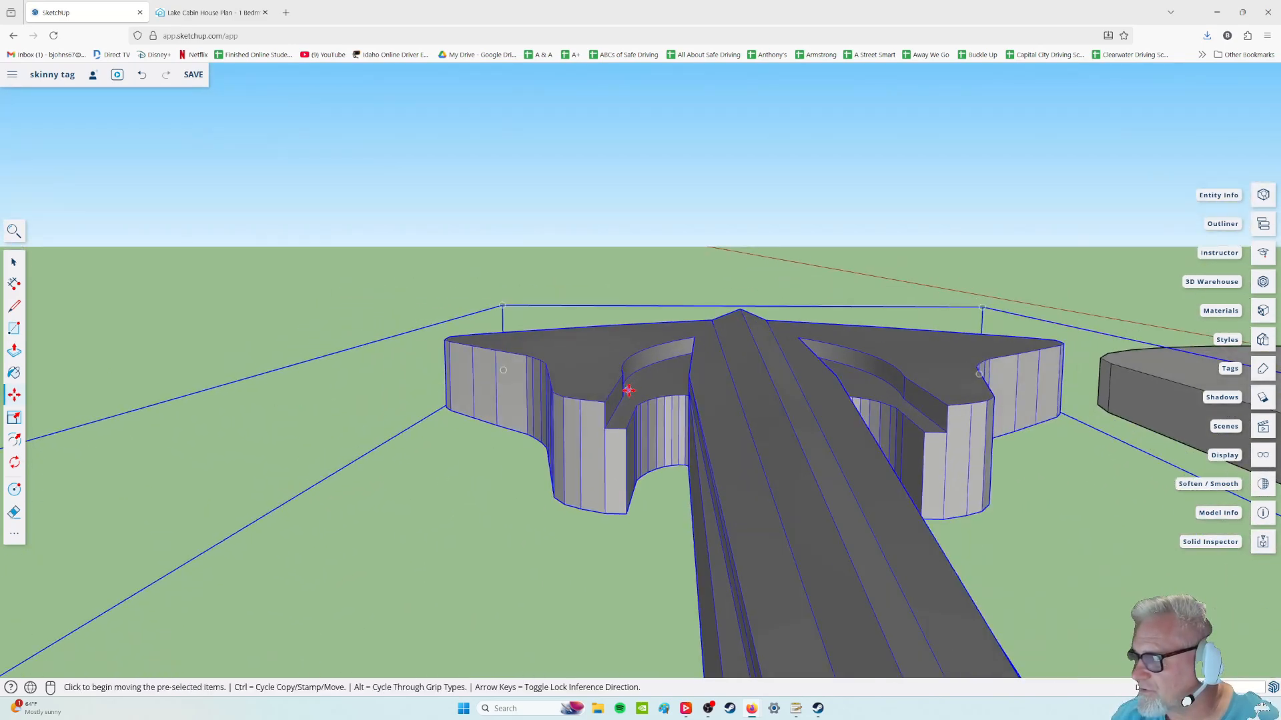
middle_drag(546, 567, 346, 506)
scroll(507, 457, down, 4)
middle_drag(609, 429, 394, 585)
Inspect the faceted slopes where the center ridge meets the emblem's nose
scroll(1038, 214, down, 4)
shift+middle_drag(1159, 177, 709, 431)
scroll(825, 412, up, 3)
scroll(723, 437, up, 2)
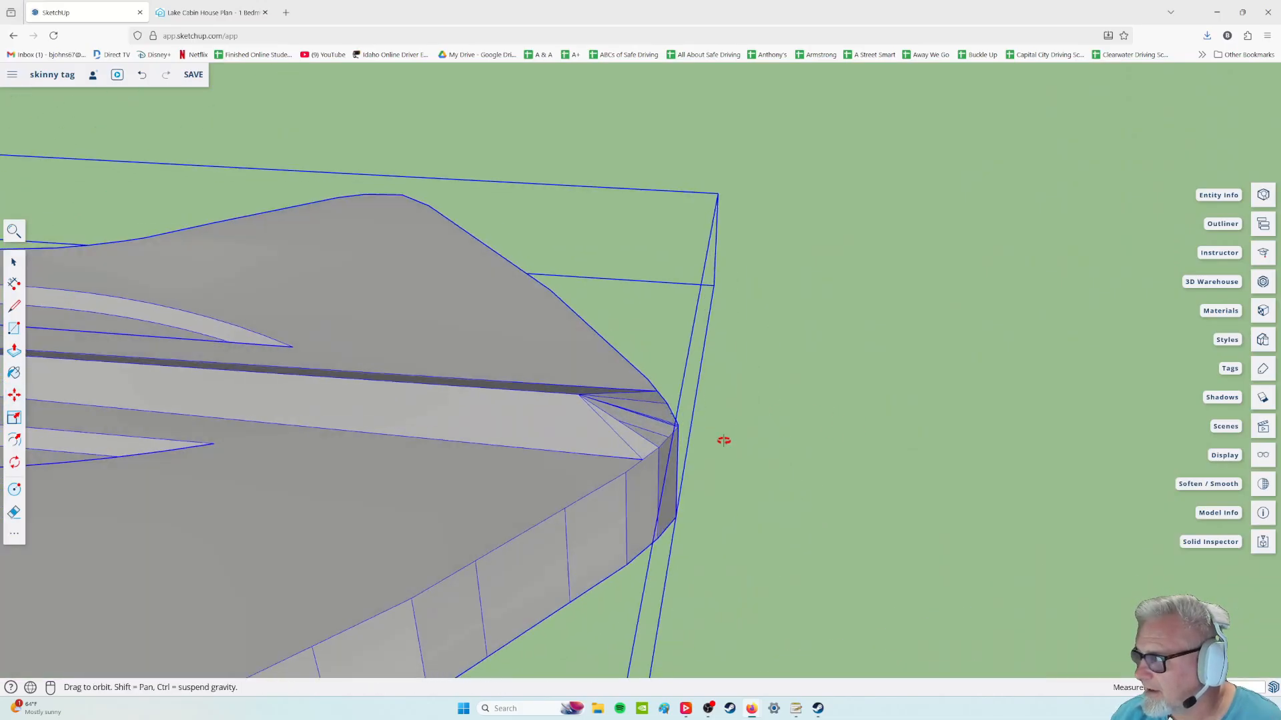
scroll(523, 397, up, 4)
middle_drag(568, 363, 369, 302)
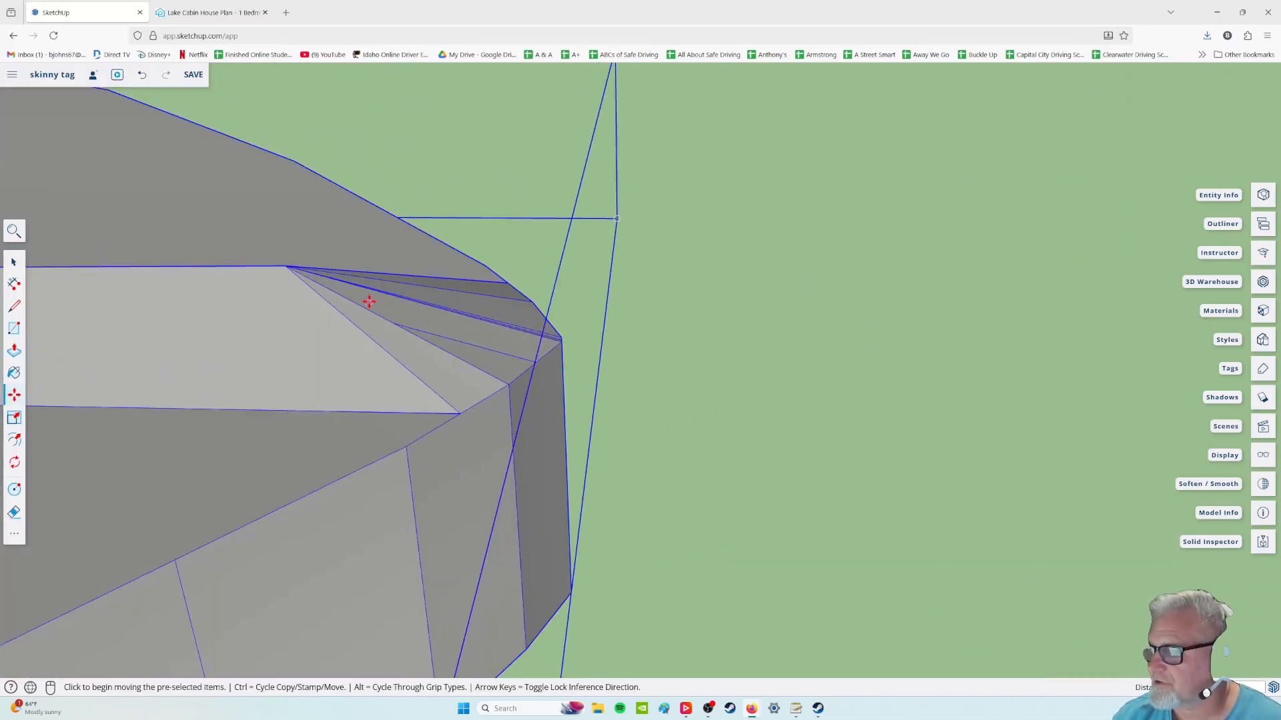
middle_drag(607, 391, 357, 343)
middle_drag(671, 306, 587, 233)
Review the finished 3D emblem from the front, along its side and from above next to the tag
scroll(618, 289, down, 3)
middle_drag(633, 330, 687, 357)
scroll(512, 326, down, 3)
middle_drag(514, 329, 493, 345)
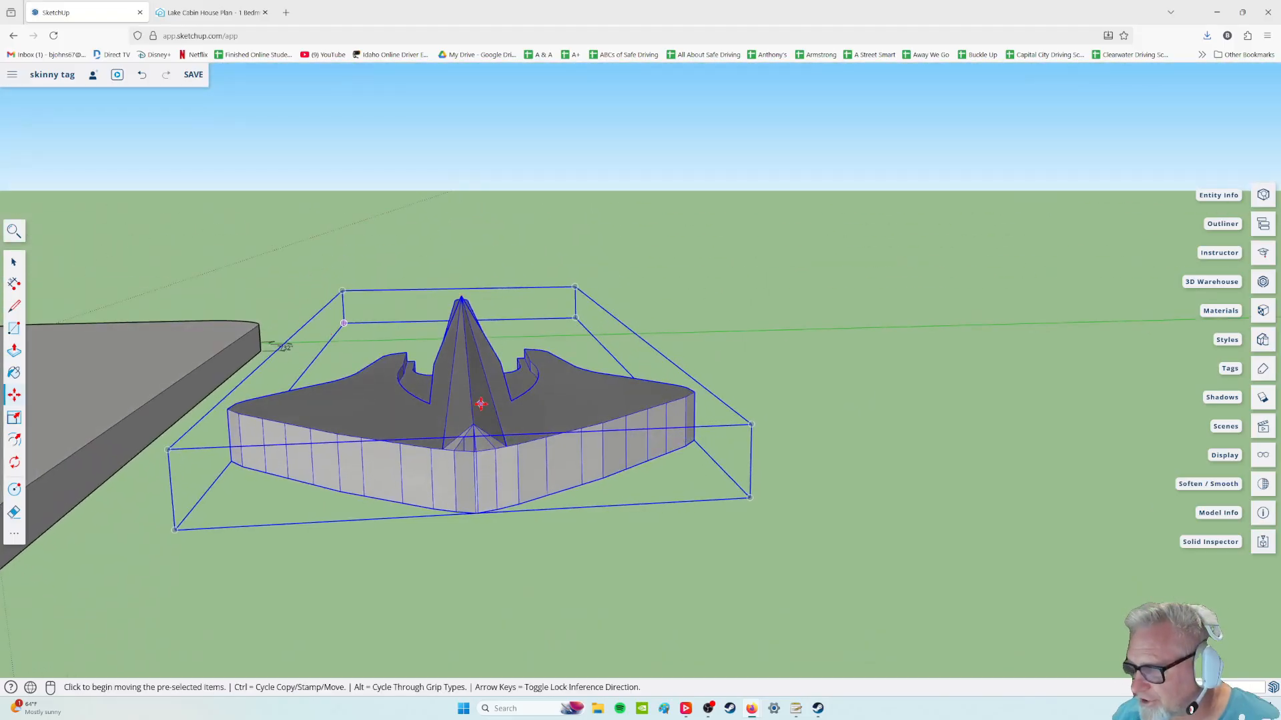
middle_drag(304, 372, 352, 440)
middle_drag(281, 425, 811, 333)
key(m)
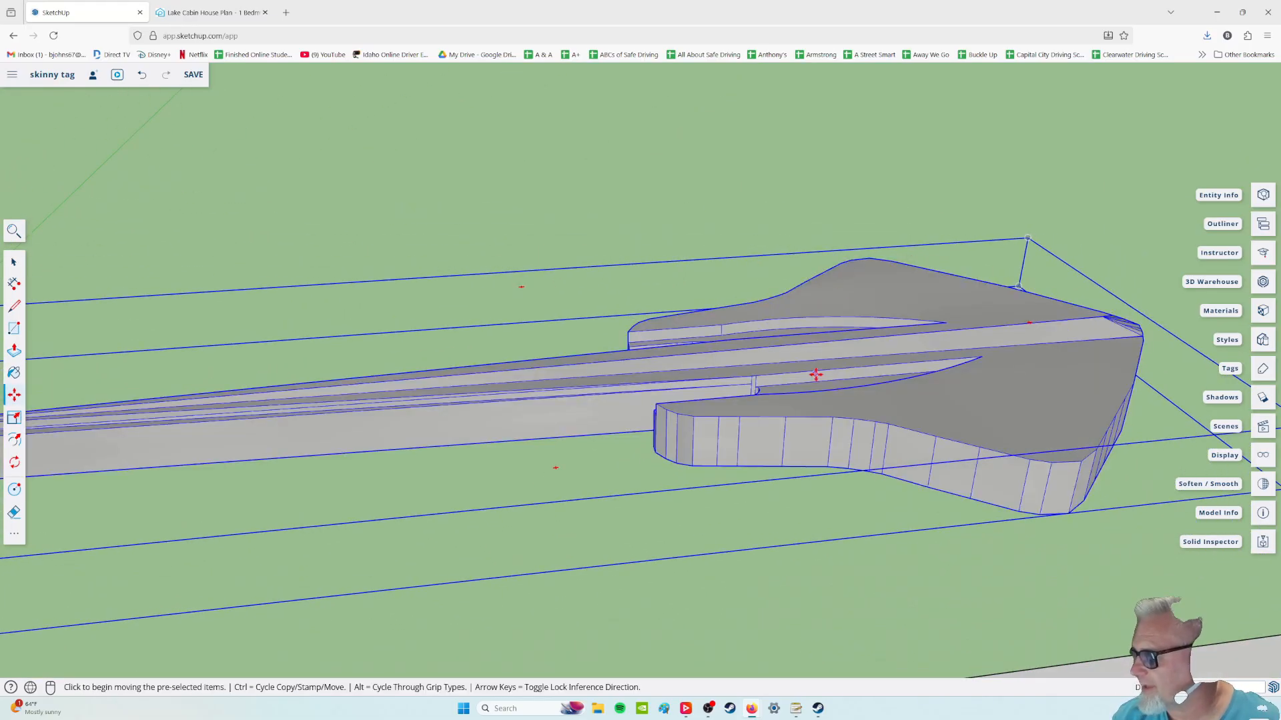
scroll(815, 379, down, 2)
middle_drag(815, 380, 721, 546)
scroll(735, 482, down, 3)
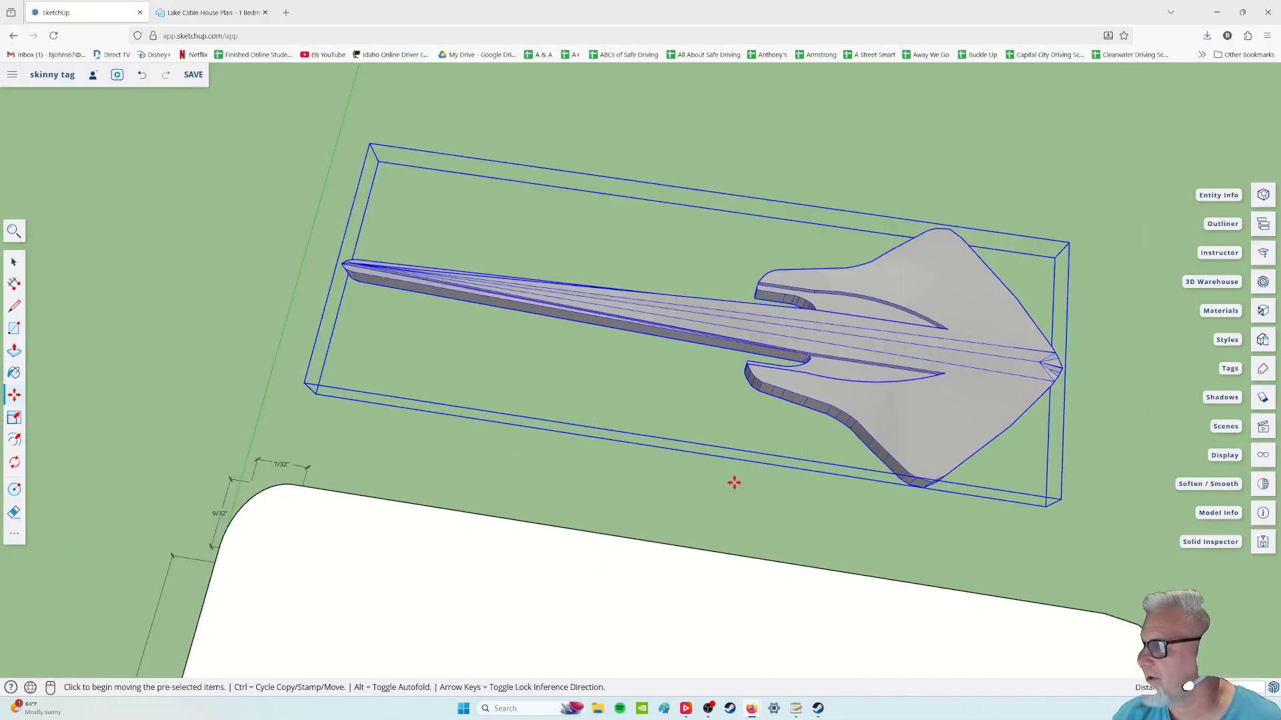
scroll(772, 447, up, 2)
middle_drag(759, 420, 815, 406)
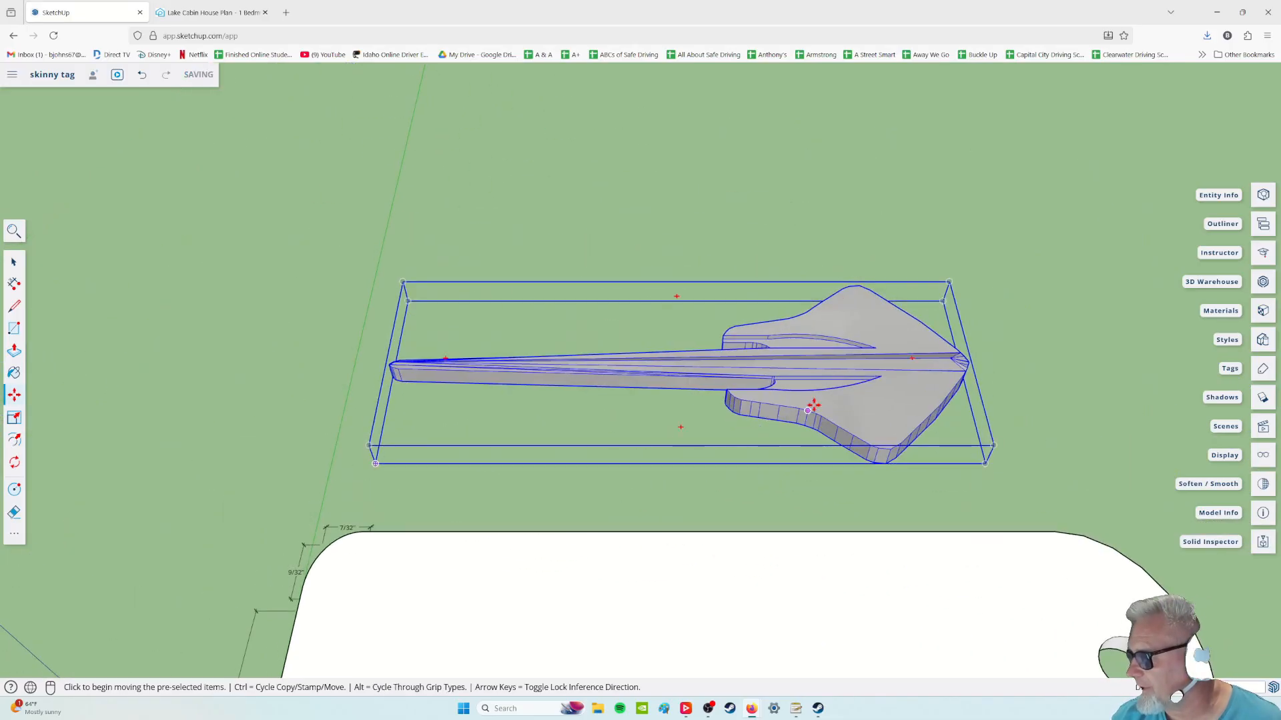
Select the whole tag body with its edge dimensions and make it a group
scroll(815, 406, up, 2)
scroll(821, 391, down, 3)
scroll(781, 457, up, 2)
shift+middle_drag(781, 458, 662, 246)
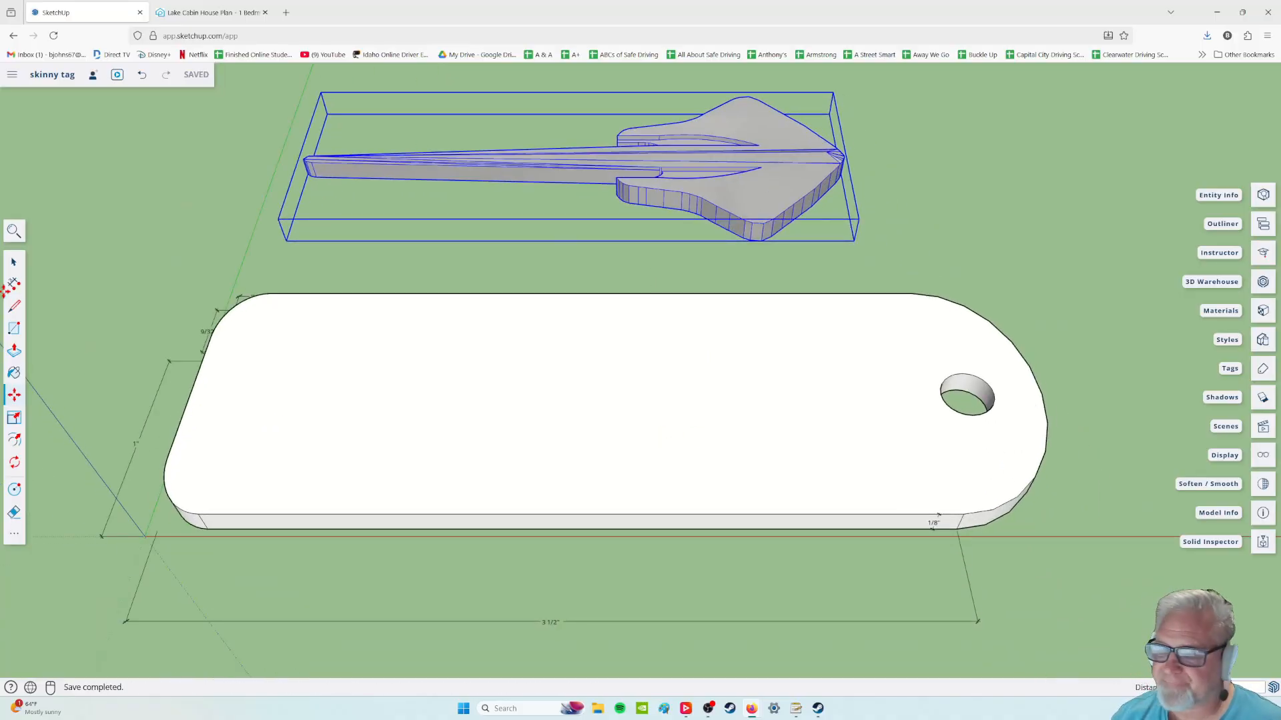
click(630, 405)
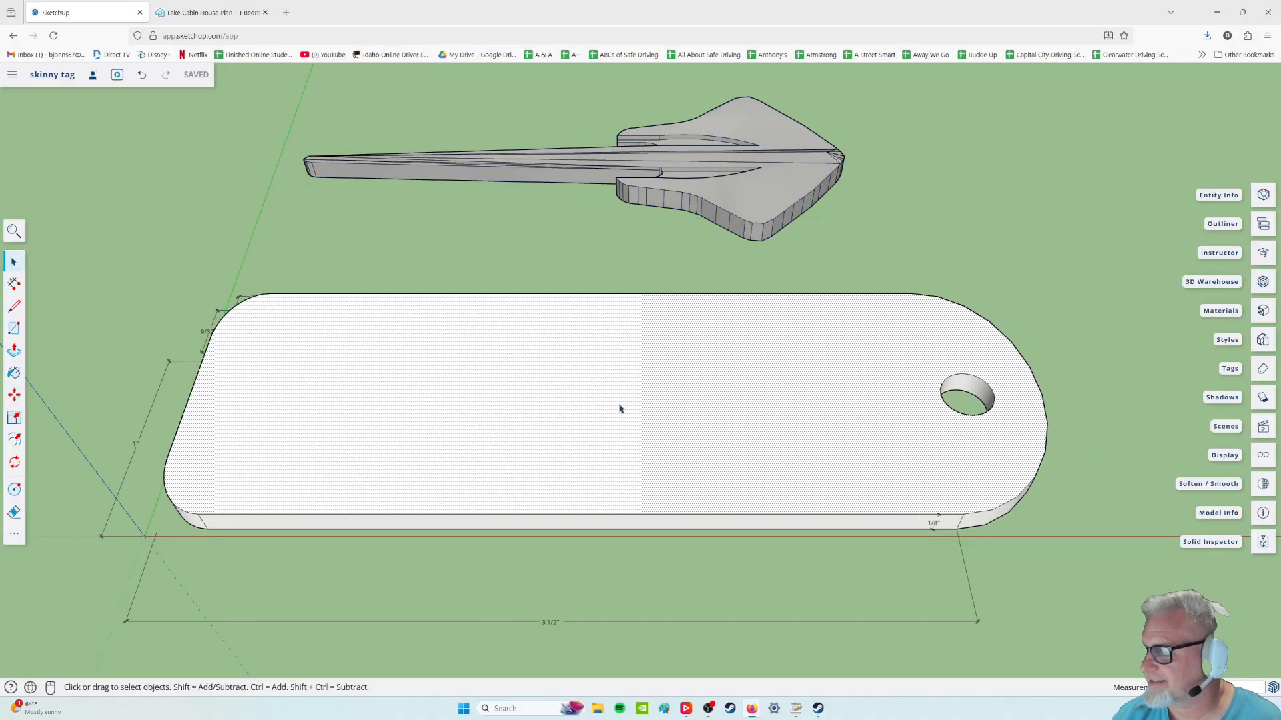
scroll(444, 403, down, 3)
mouse_move(487, 403)
middle_down()
mouse_move(501, 480)
mouse_move(355, 341)
middle_up()
drag(727, 473, 852, 529)
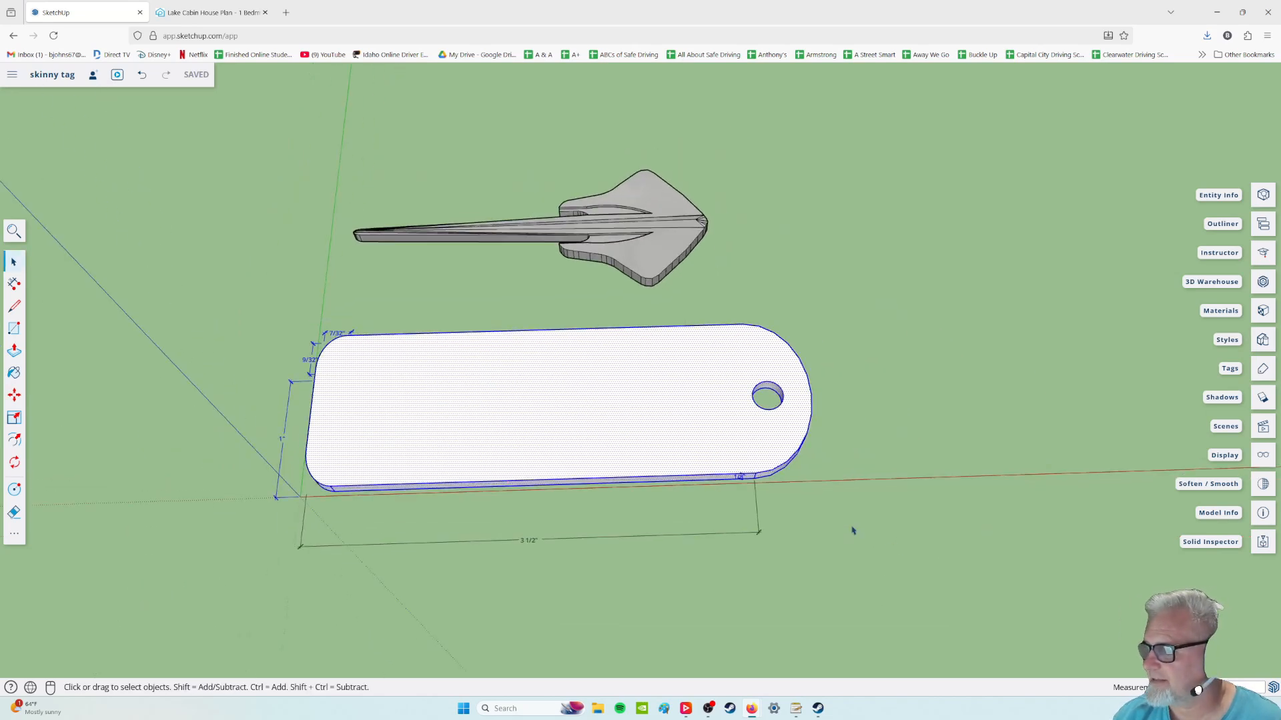
right_click(629, 383)
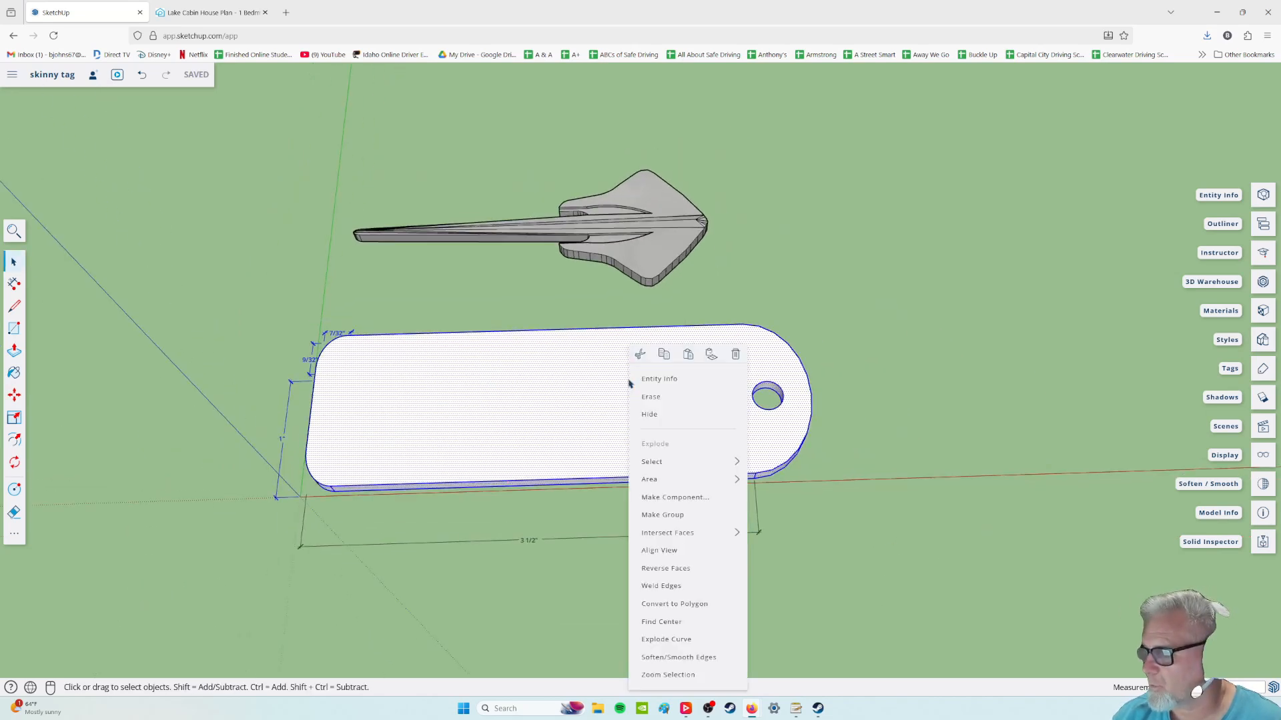
click(659, 516)
middle_drag(591, 556, 572, 484)
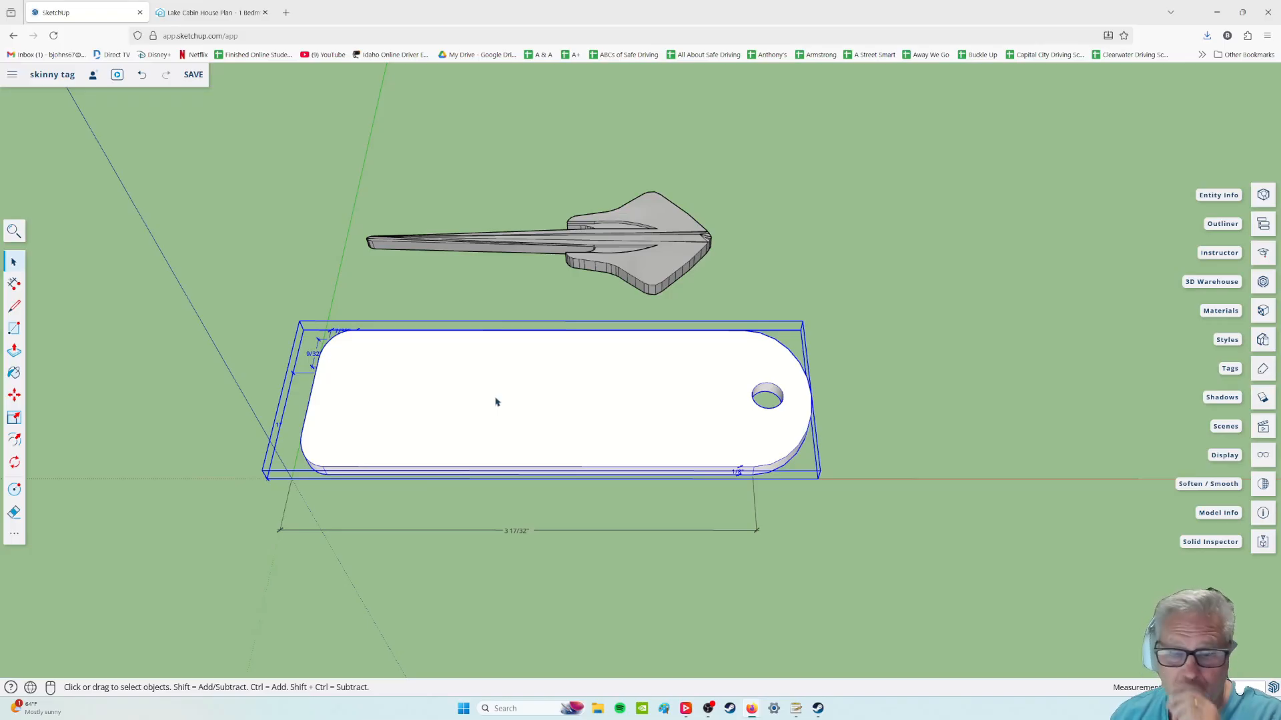
Scale the tag group narrower from its long front side until the short end's straight edge is about 11/16"
click(14, 418)
scroll(594, 540, up, 8)
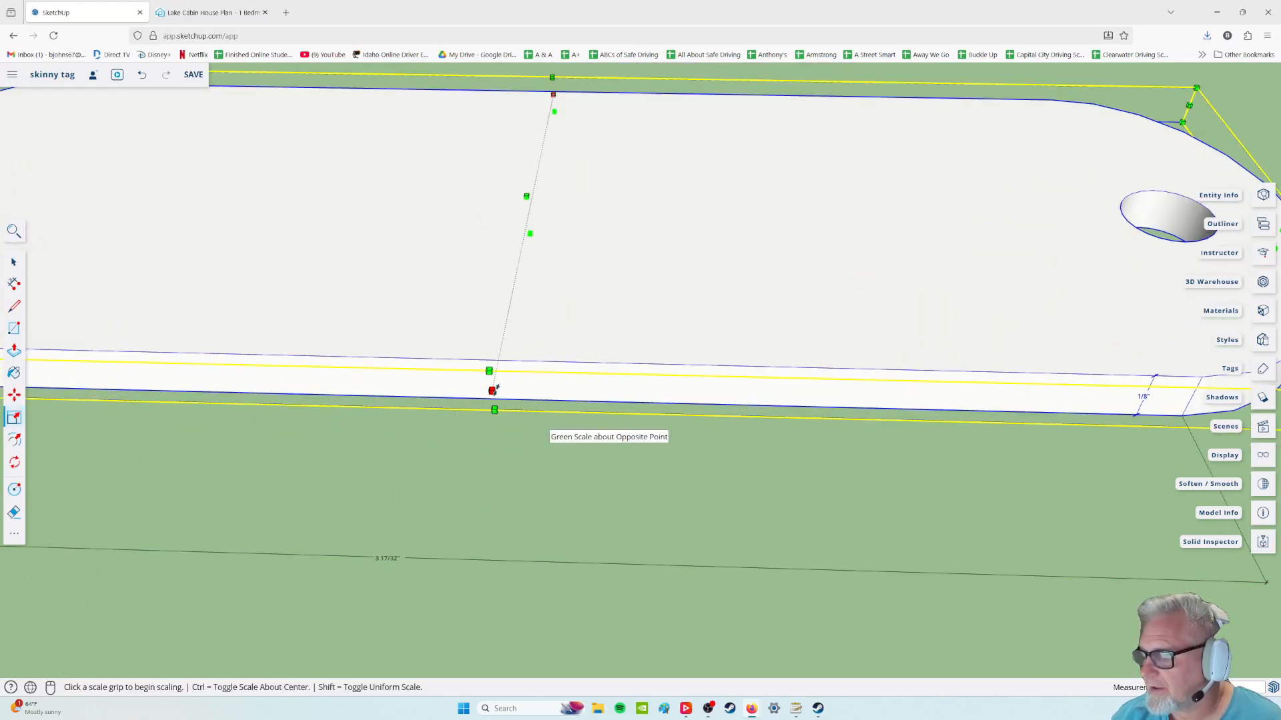
scroll(494, 390, down, 3)
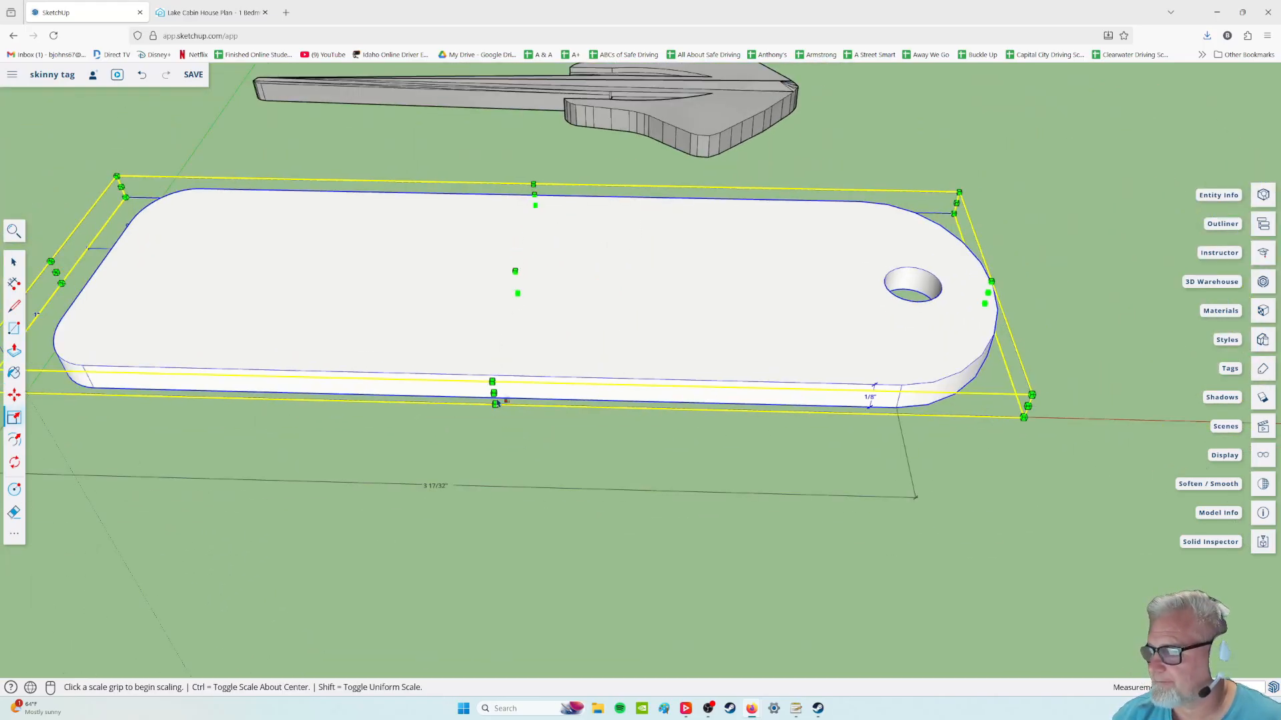
middle_drag(494, 393, 492, 442)
scroll(521, 509, down, 4)
scroll(557, 554, up, 3)
scroll(486, 470, up, 2)
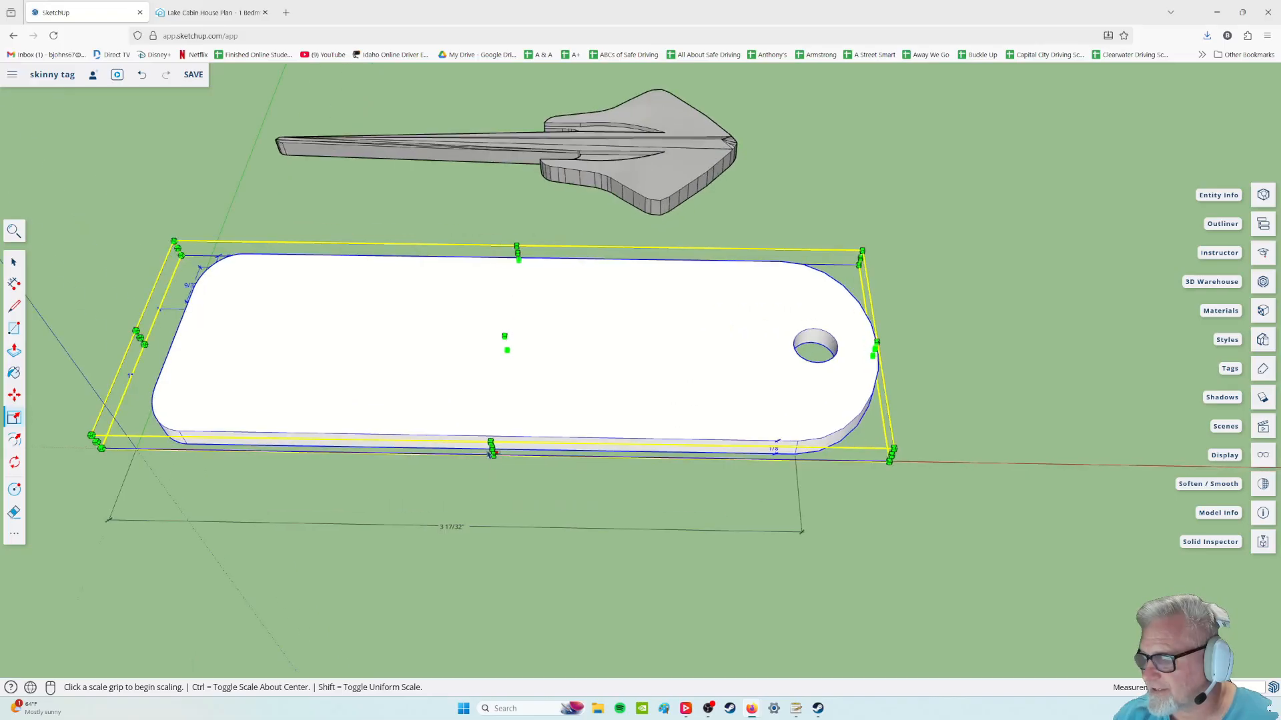
drag(492, 451, 508, 375)
scroll(572, 435, down, 2)
middle_drag(573, 434, 600, 507)
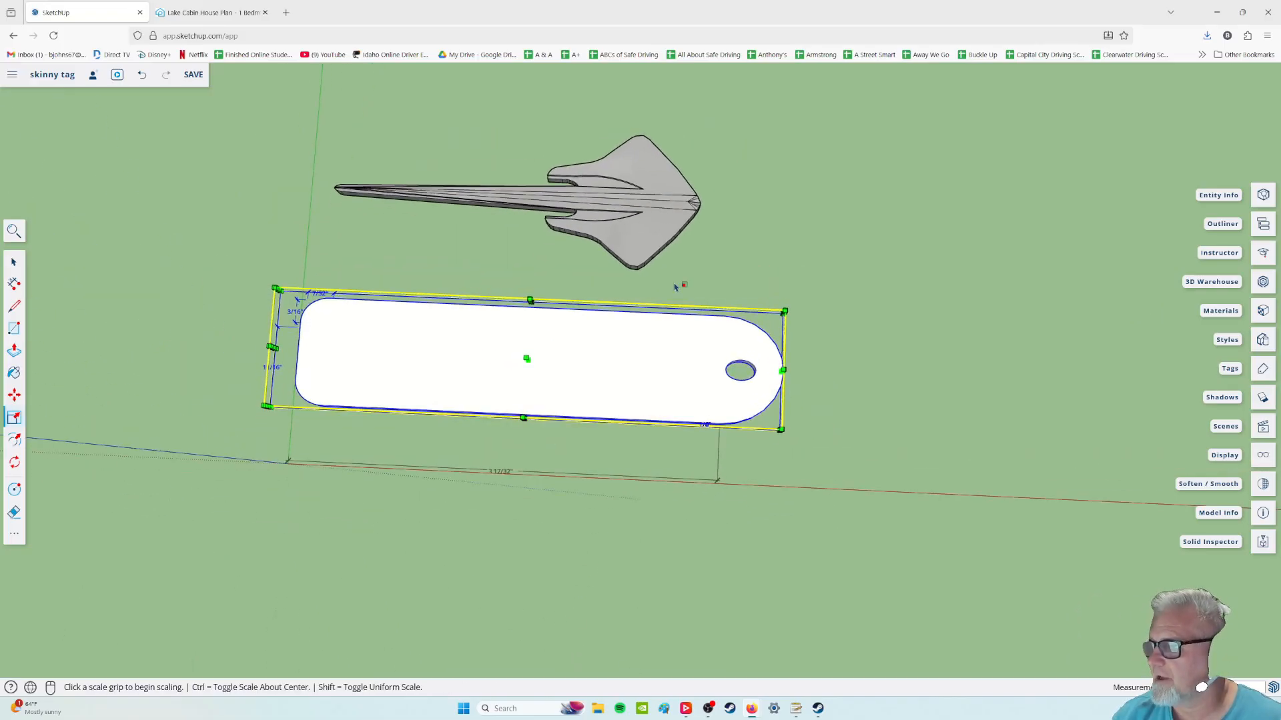
Move the emblem onto the narrowed tag's top face to try its fit
click(15, 262)
click(675, 200)
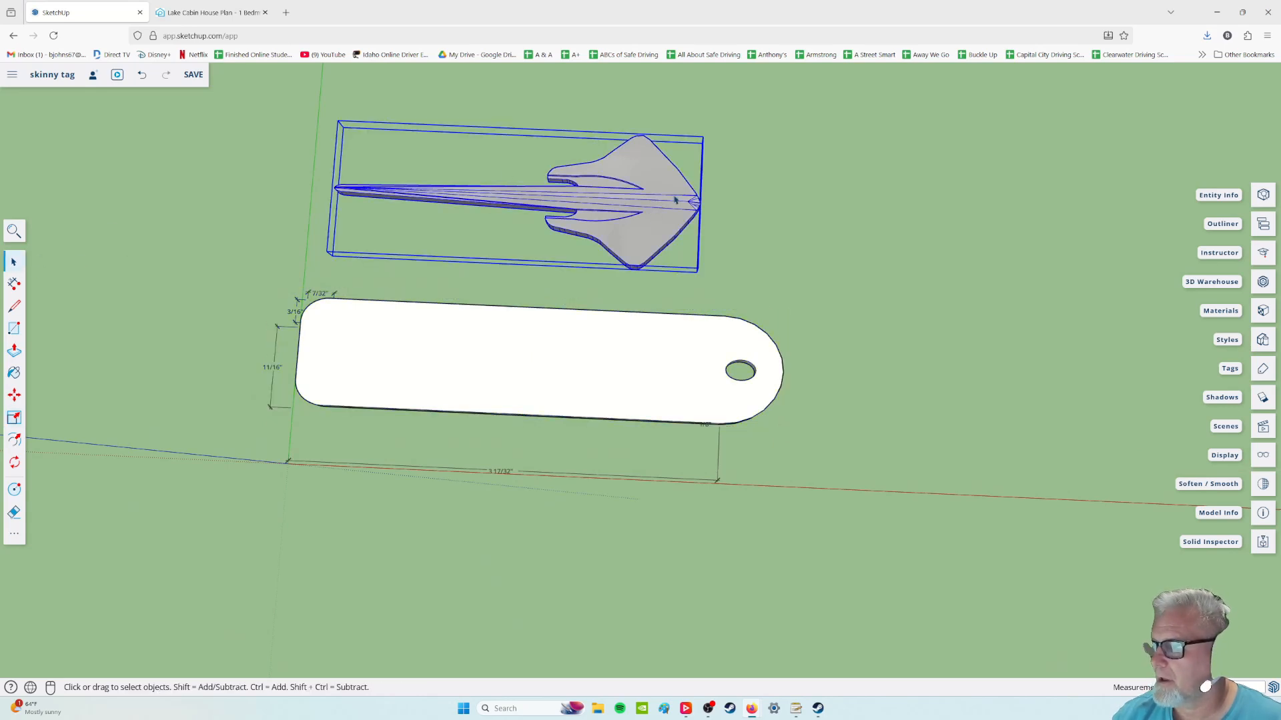
click(14, 396)
click(530, 202)
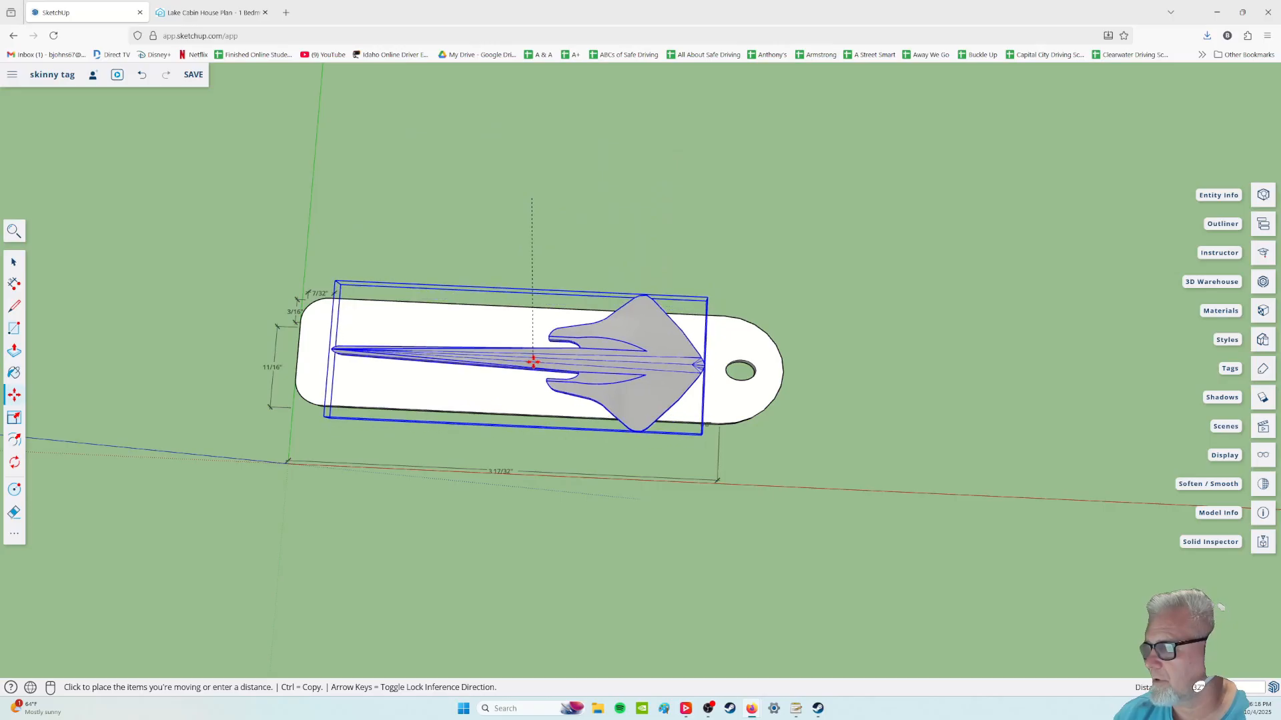
middle_drag(870, 416, 763, 563)
key(m)
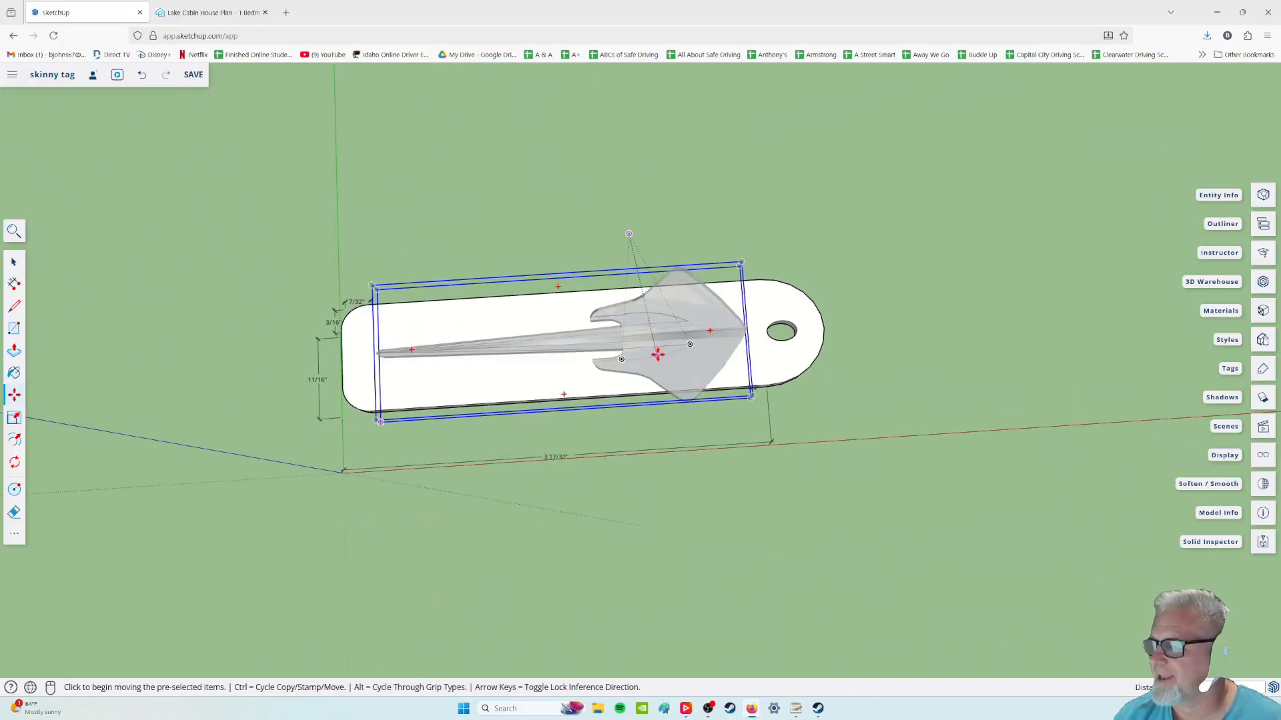
Move the emblem back off the tag to the open area behind its long edge and deselect it
click(651, 341)
click(625, 195)
middle_drag(658, 452, 621, 174)
key(m)
scroll(729, 202, up, 4)
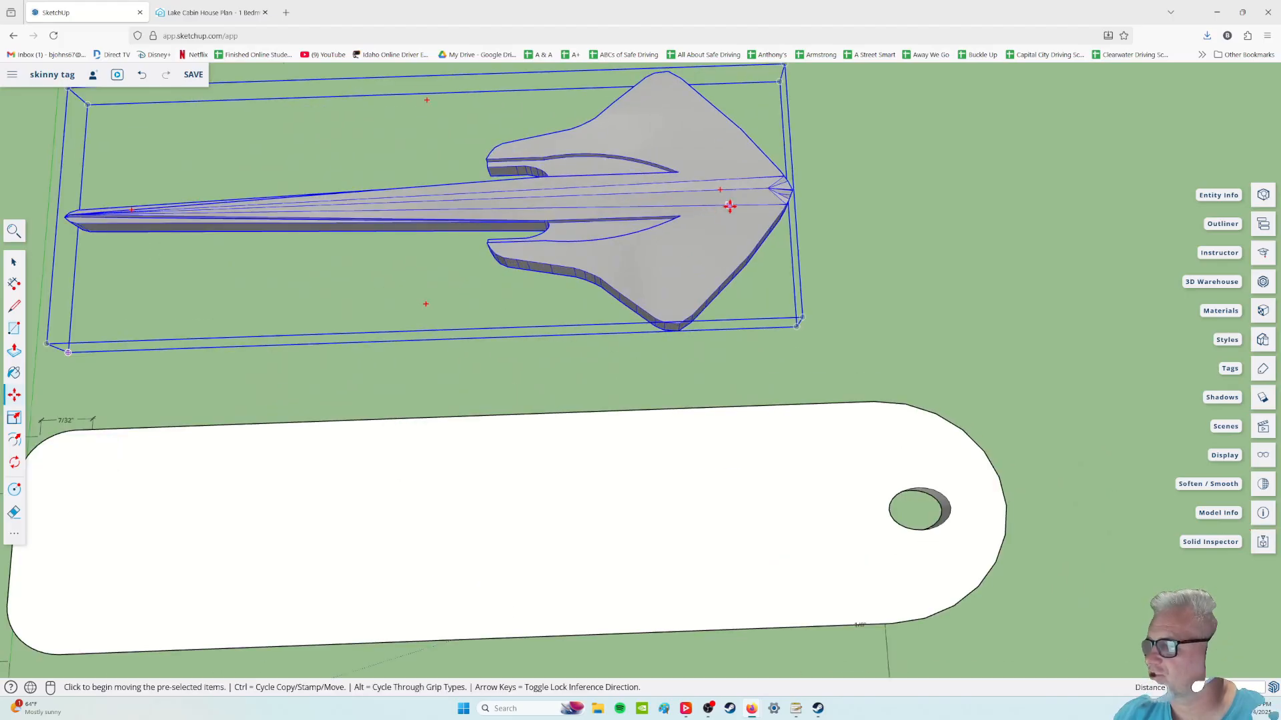
scroll(696, 229, down, 3)
scroll(695, 230, down, 2)
middle_drag(486, 214, 523, 264)
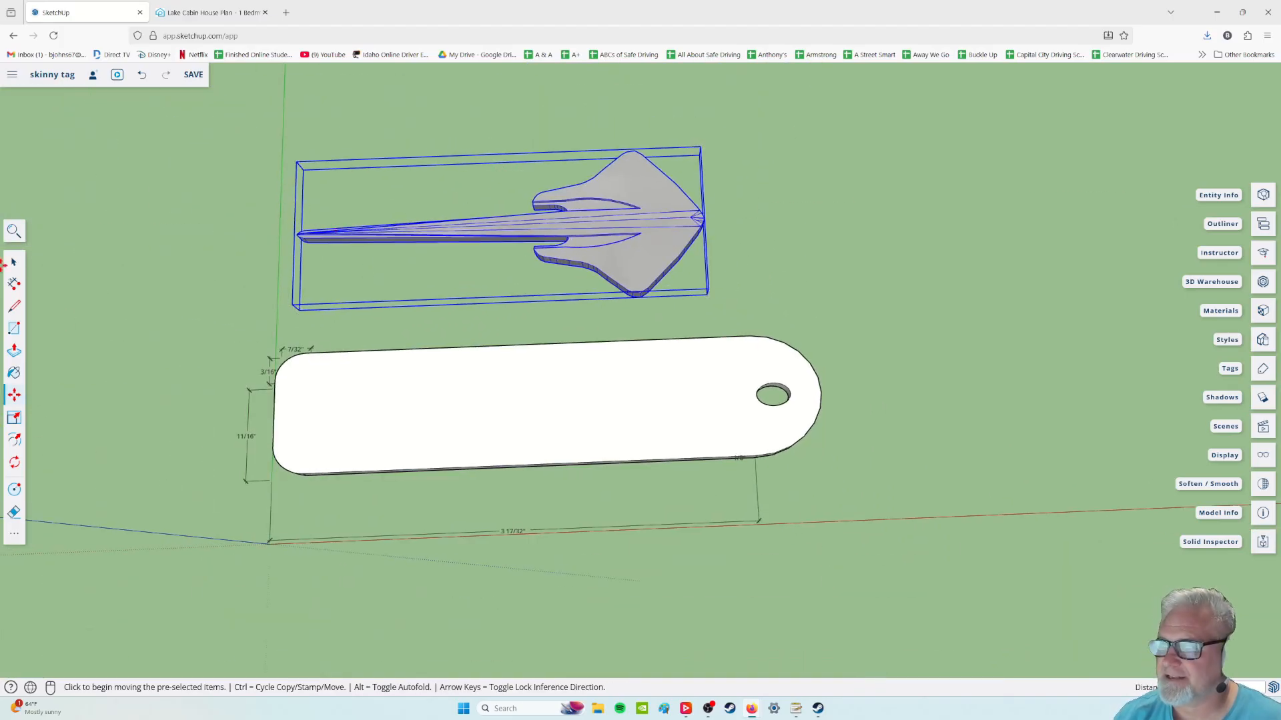
key(space)
click(797, 244)
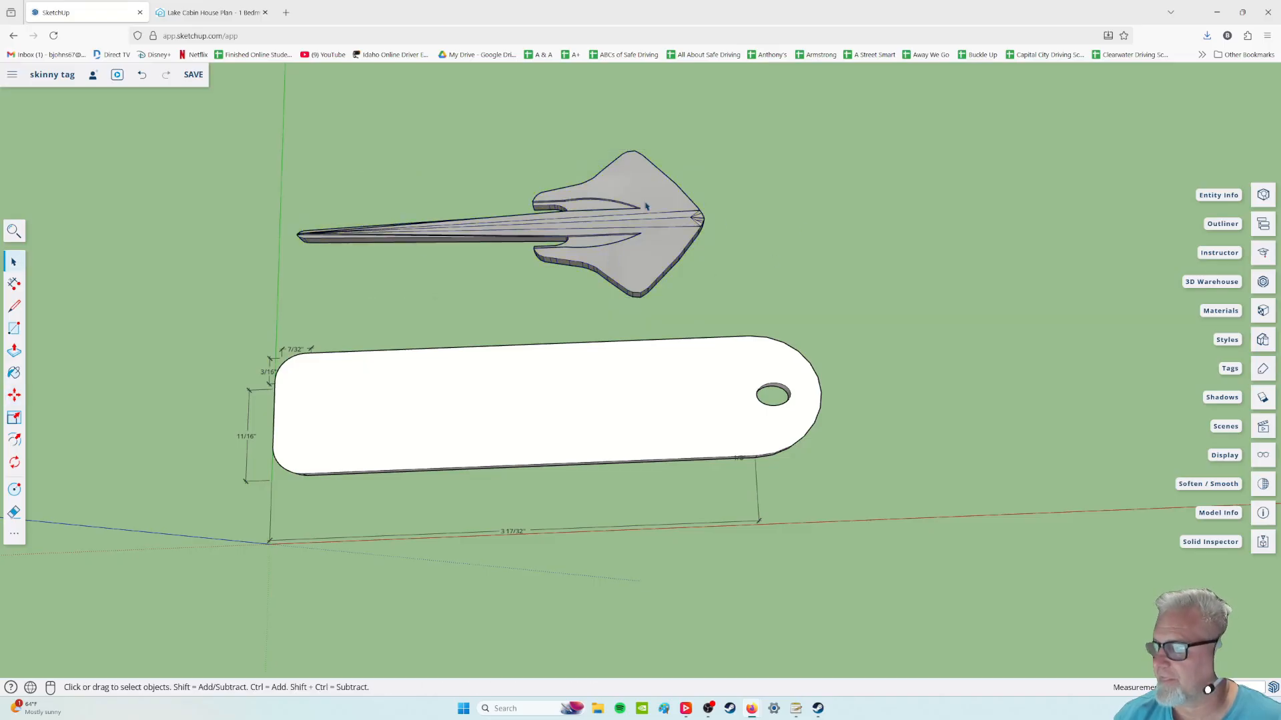
Scale the tag group wider across its width until the short end's straight edge is about 29/32"
scroll(660, 233, up, 3)
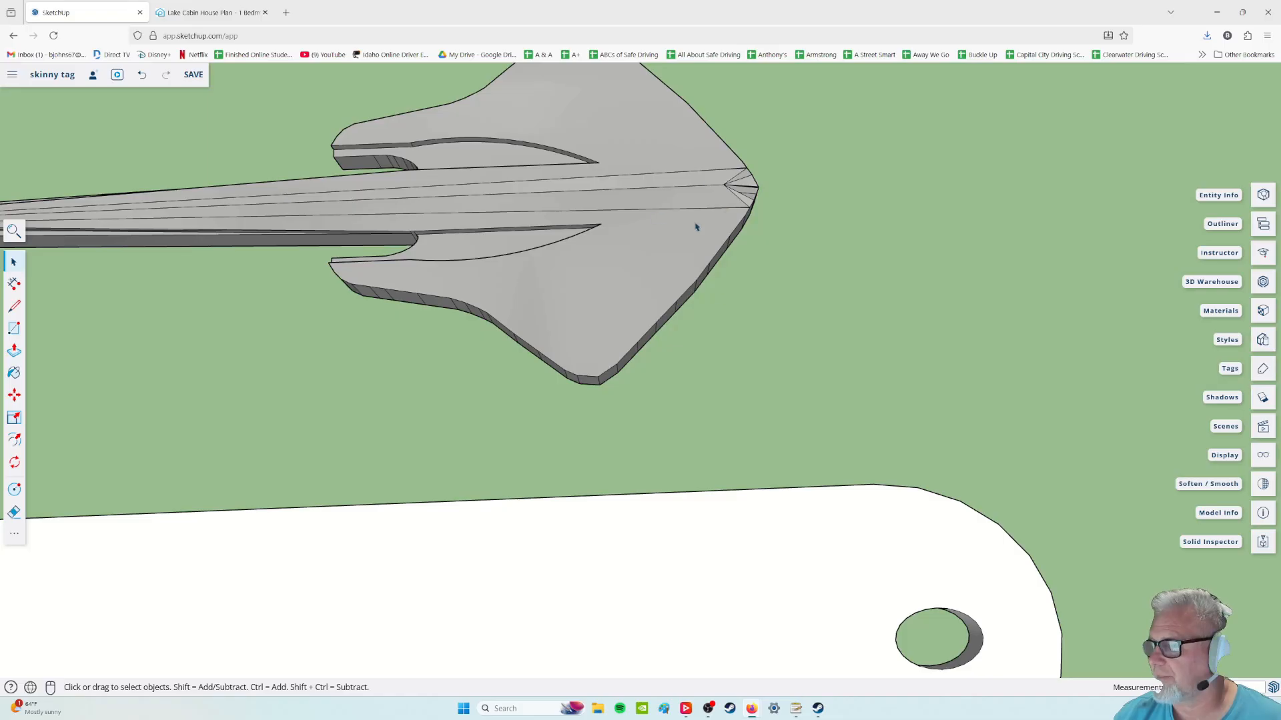
scroll(695, 228, down, 4)
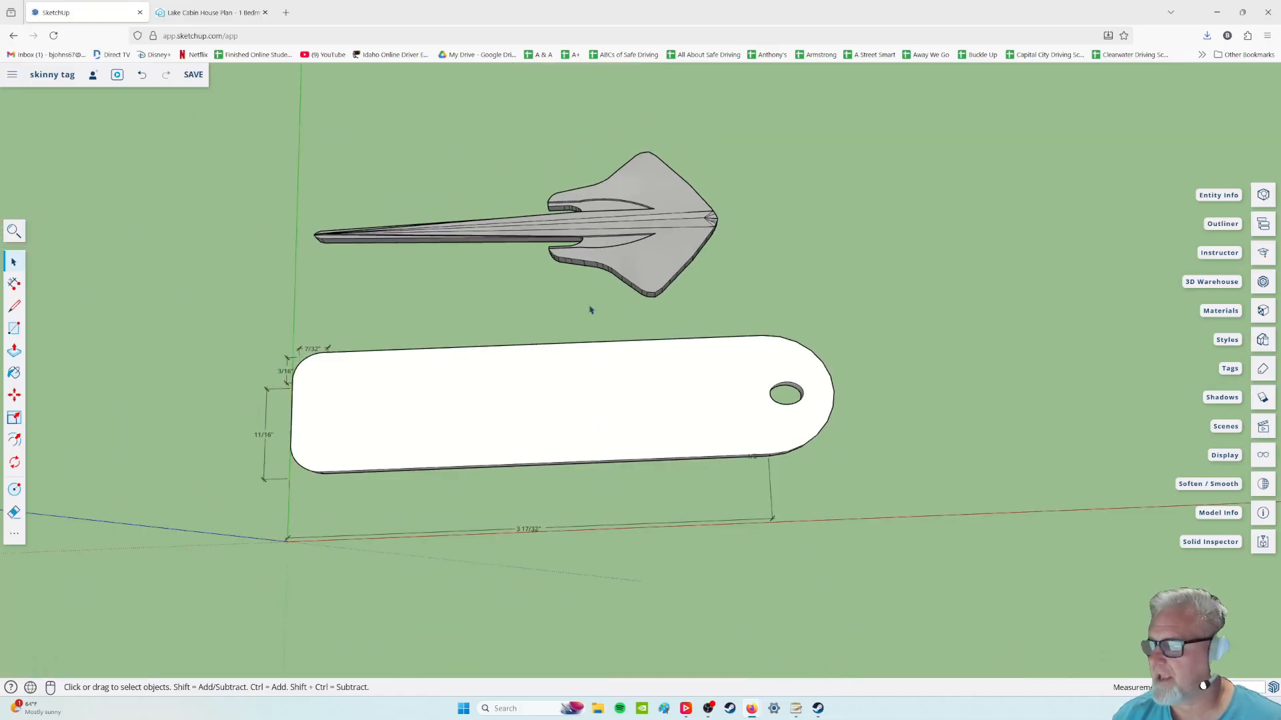
middle_drag(623, 443, 618, 382)
click(470, 408)
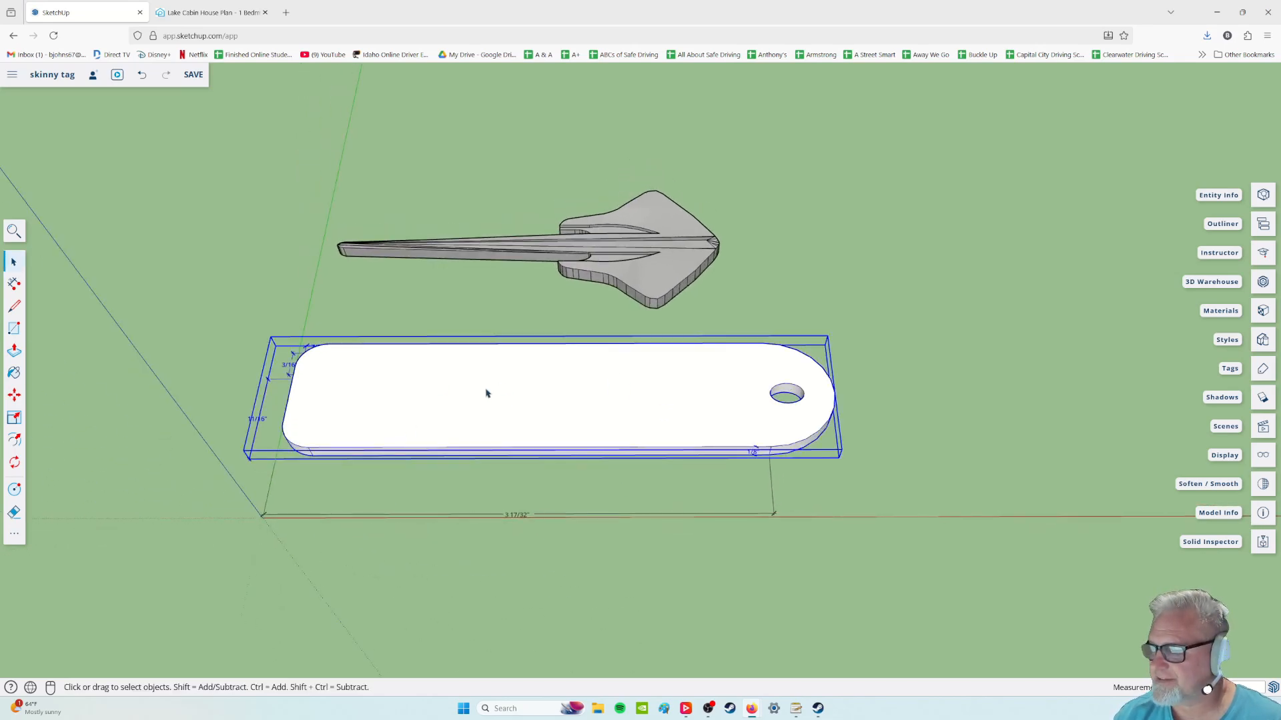
click(14, 417)
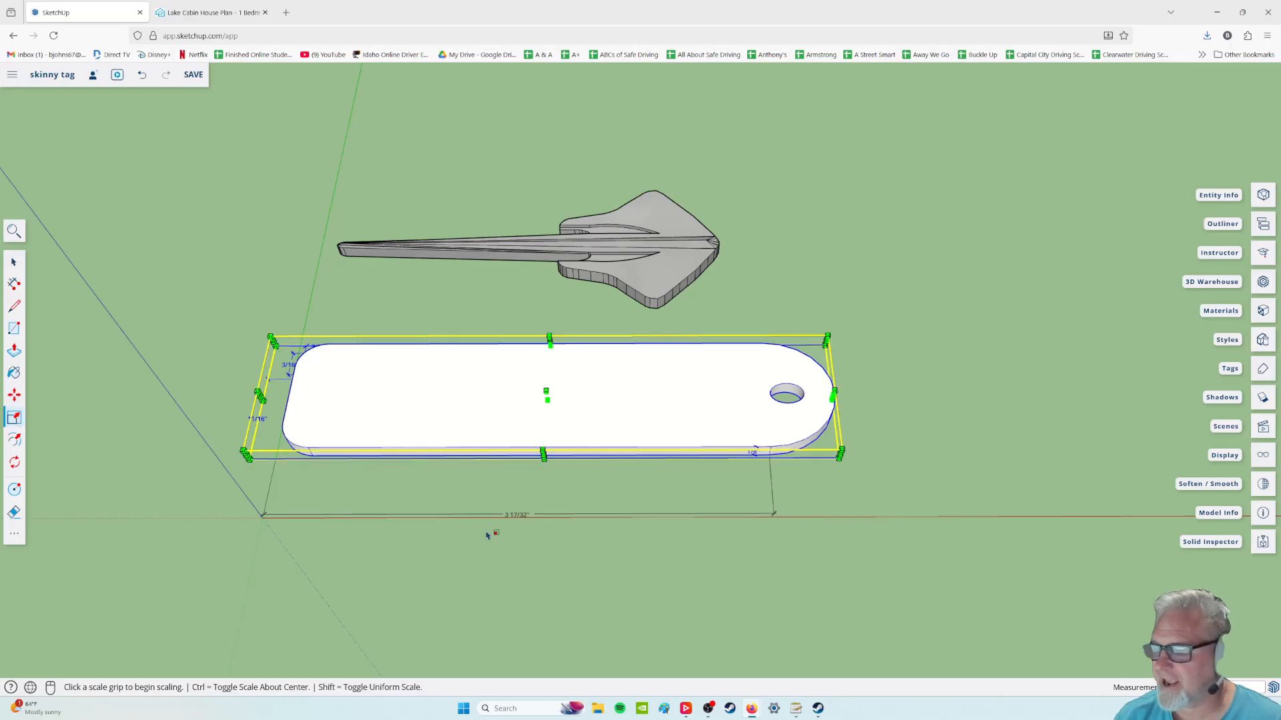
scroll(496, 533, up, 2)
click(574, 424)
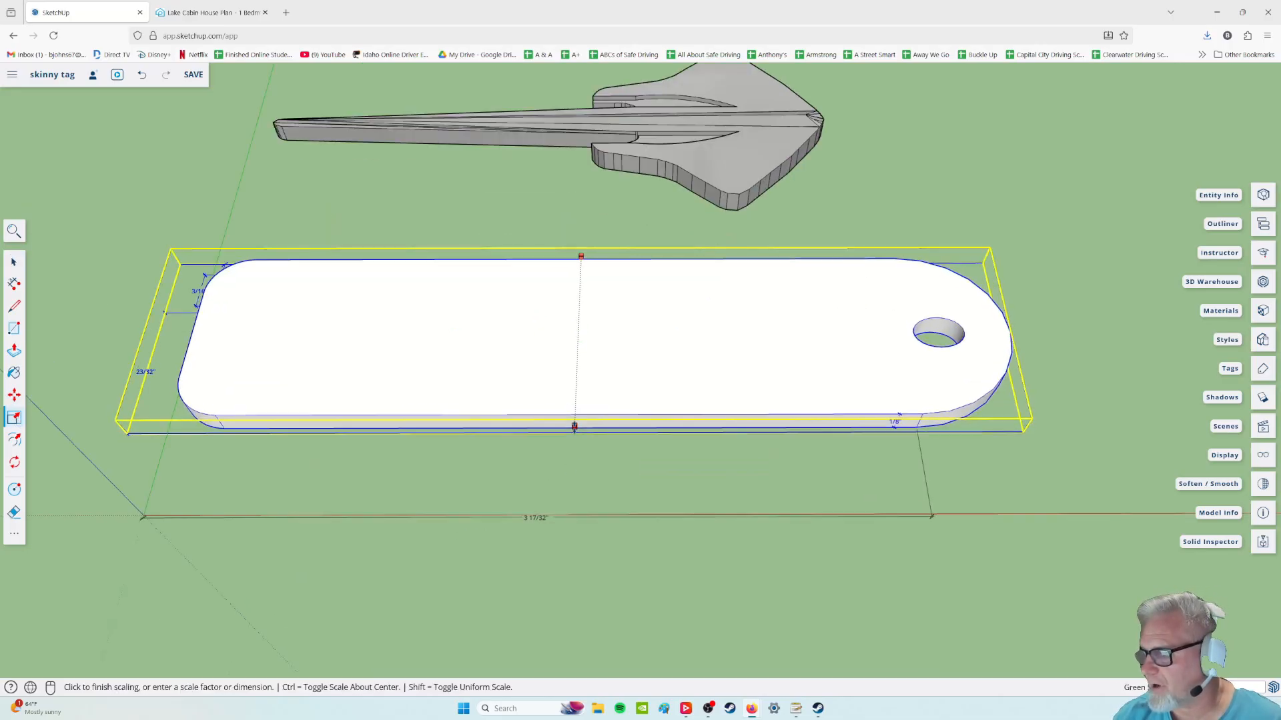
click(572, 489)
middle_drag(602, 458, 560, 580)
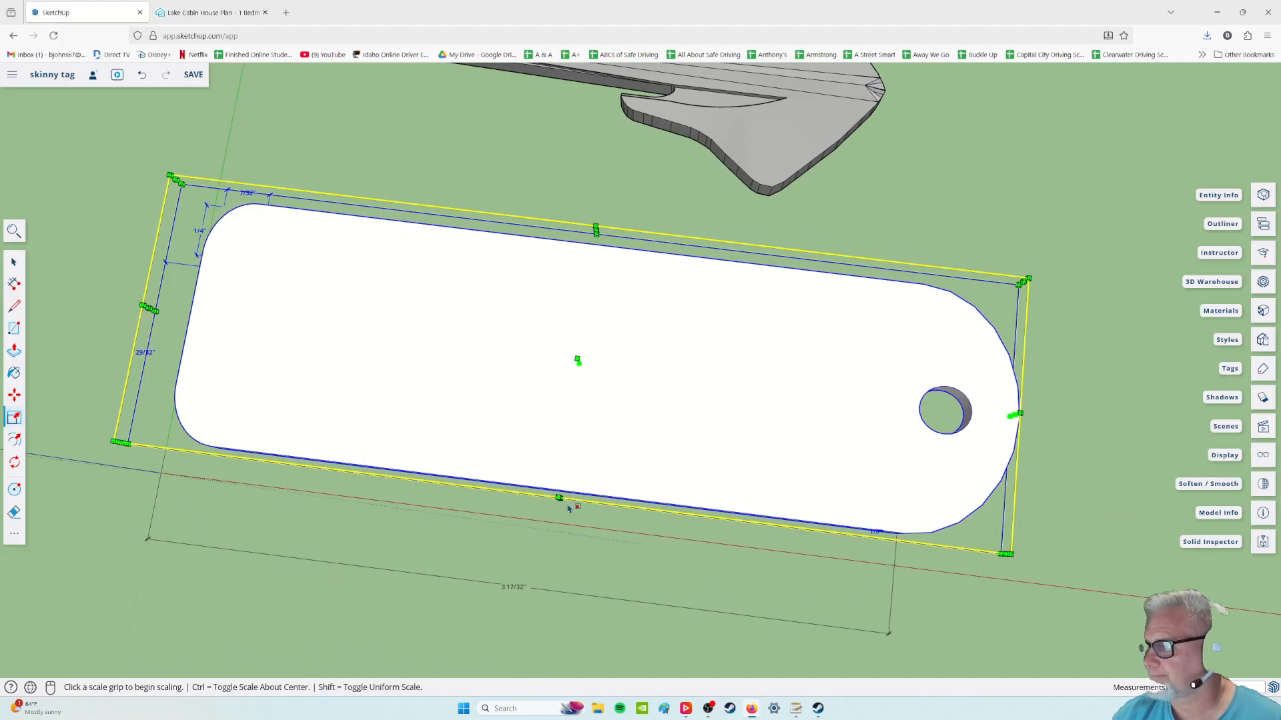
scroll(638, 465, down, 2)
scroll(638, 465, down, 1)
scroll(615, 532, up, 2)
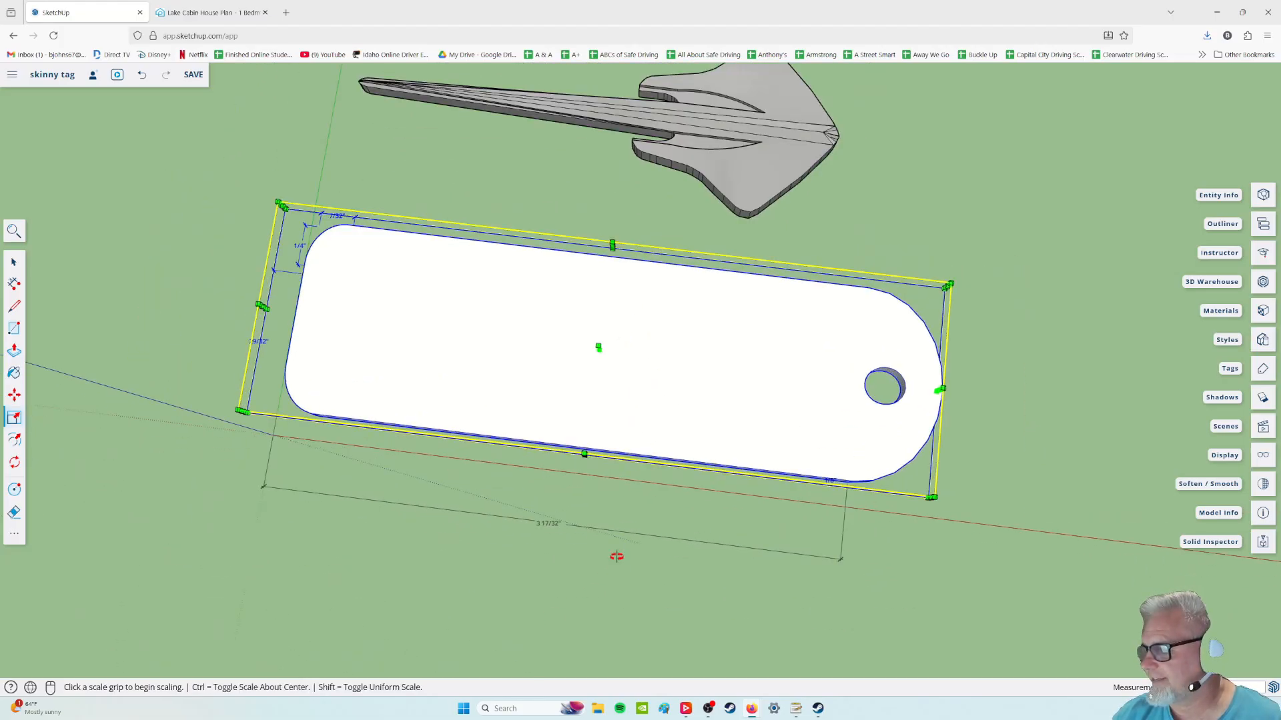
Widen the tag group slightly more from its long front side, to about 15/16" at the short end's straight edge
middle_drag(615, 557, 598, 482)
scroll(599, 481, up, 5)
click(572, 430)
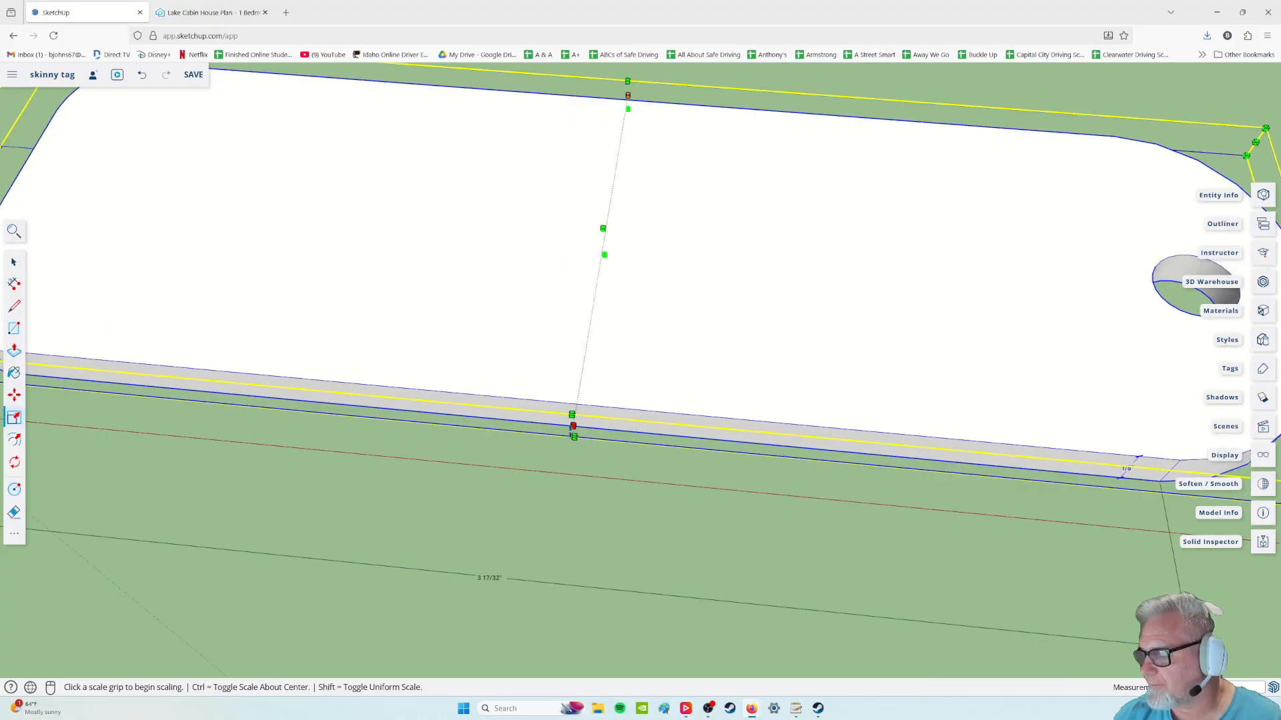
click(572, 435)
scroll(609, 423, down, 3)
scroll(734, 423, up, 3)
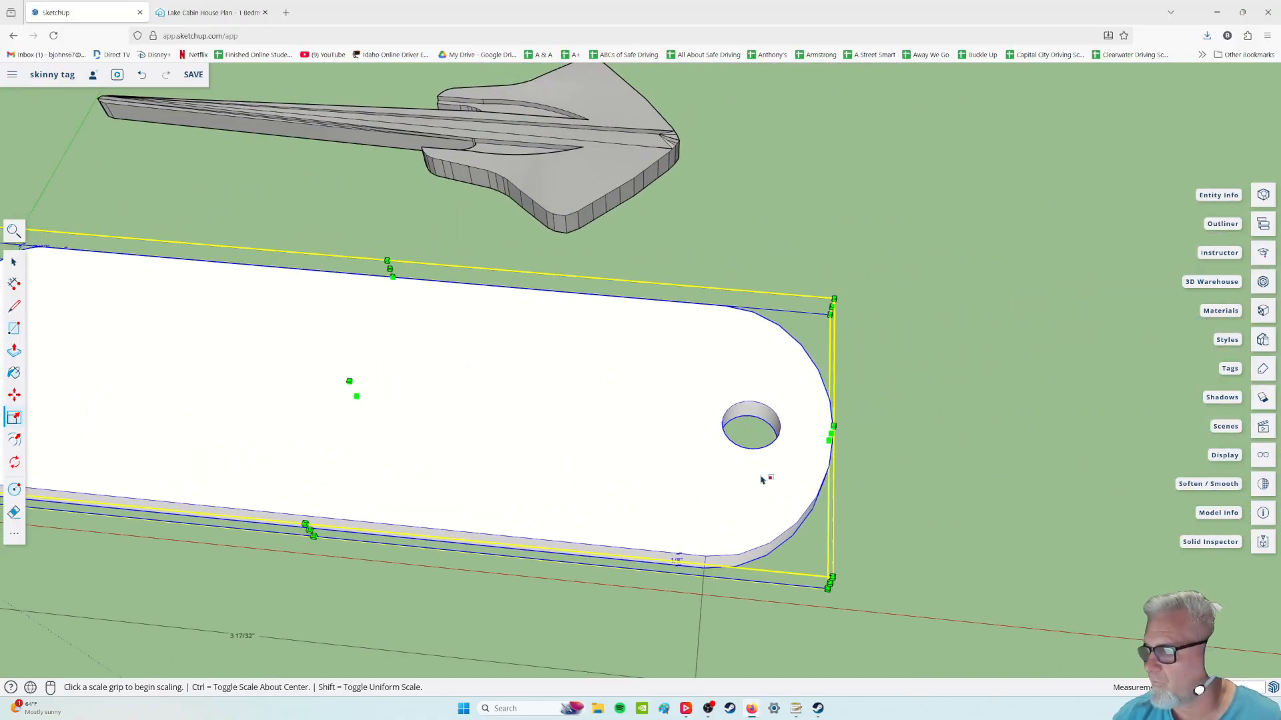
scroll(647, 437, down, 2)
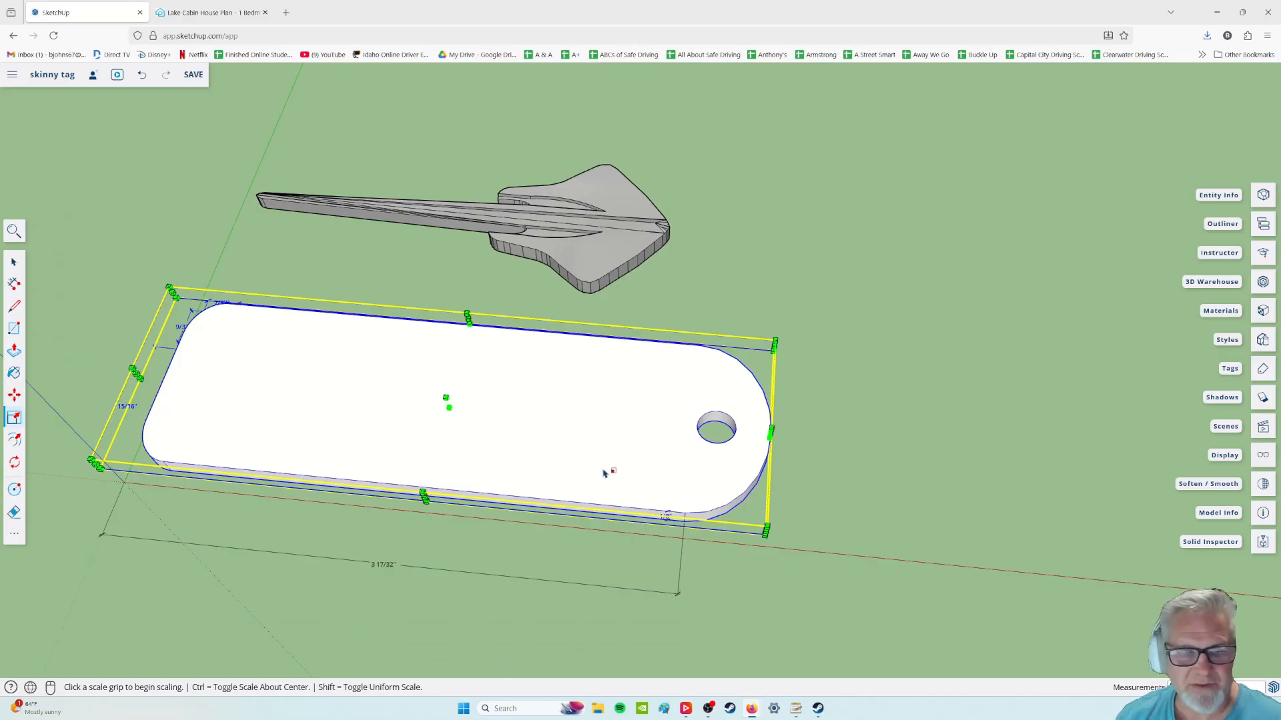
scroll(623, 477, down, 2)
shift+middle_drag(623, 451, 666, 472)
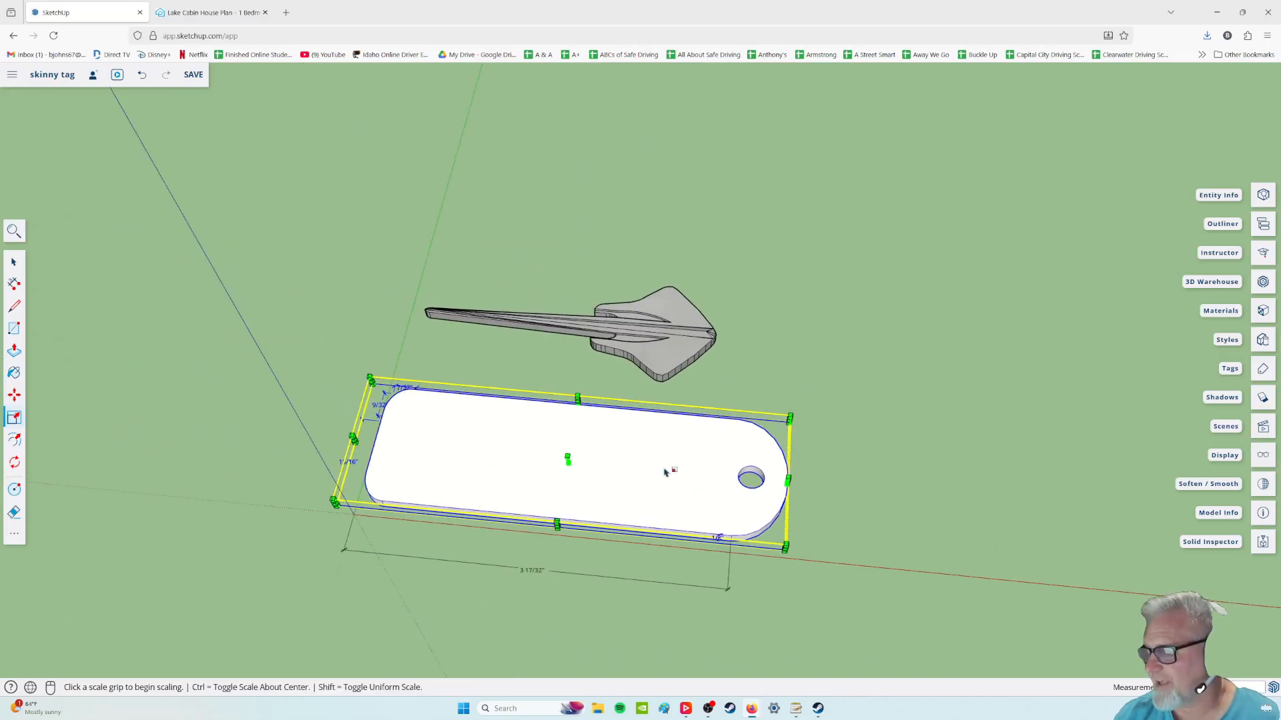
Move the emblem onto the tag's top face, with its nose toward the hole and its tail near the opposite end
click(14, 262)
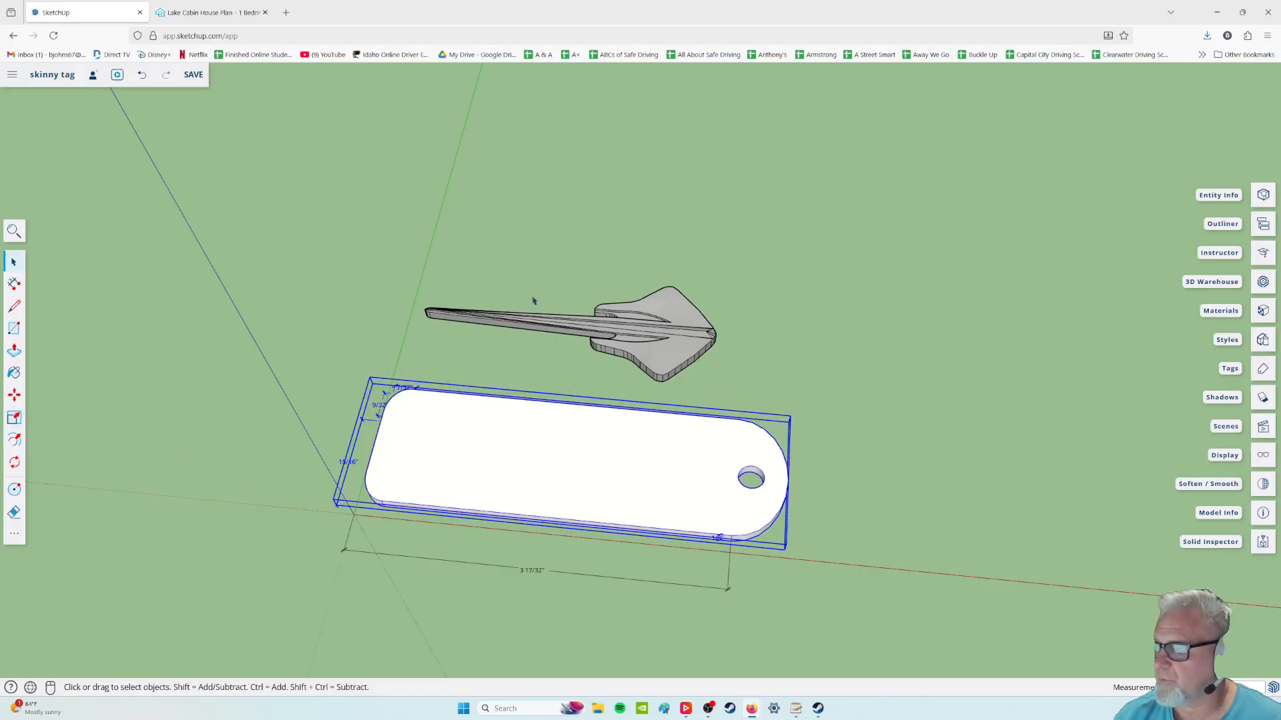
click(628, 329)
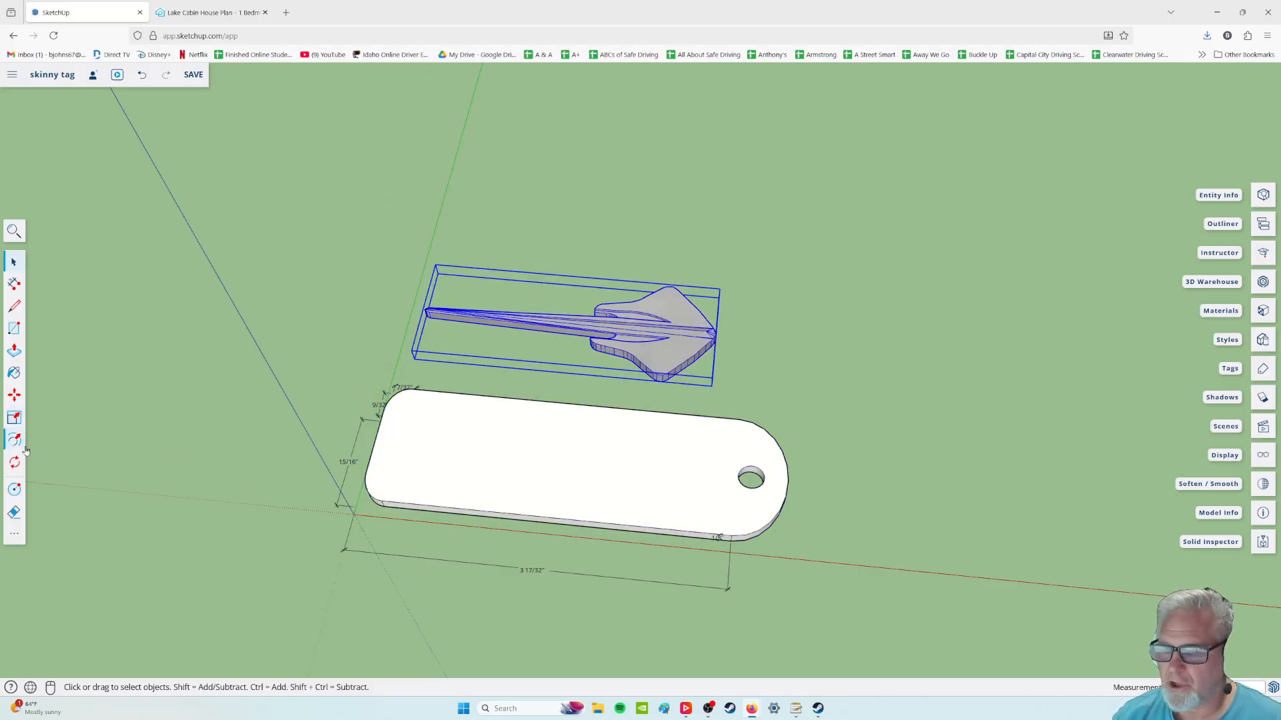
click(15, 396)
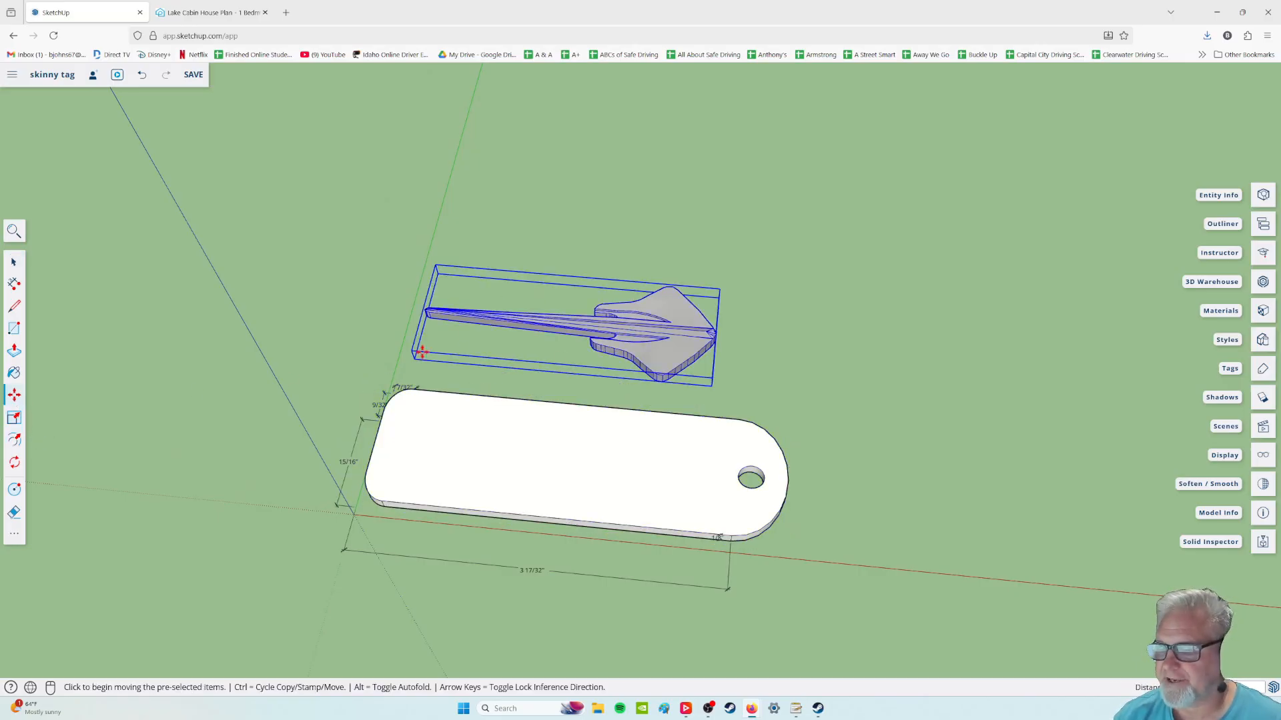
click(587, 331)
click(567, 457)
middle_drag(639, 444, 557, 311)
scroll(545, 430, up, 3)
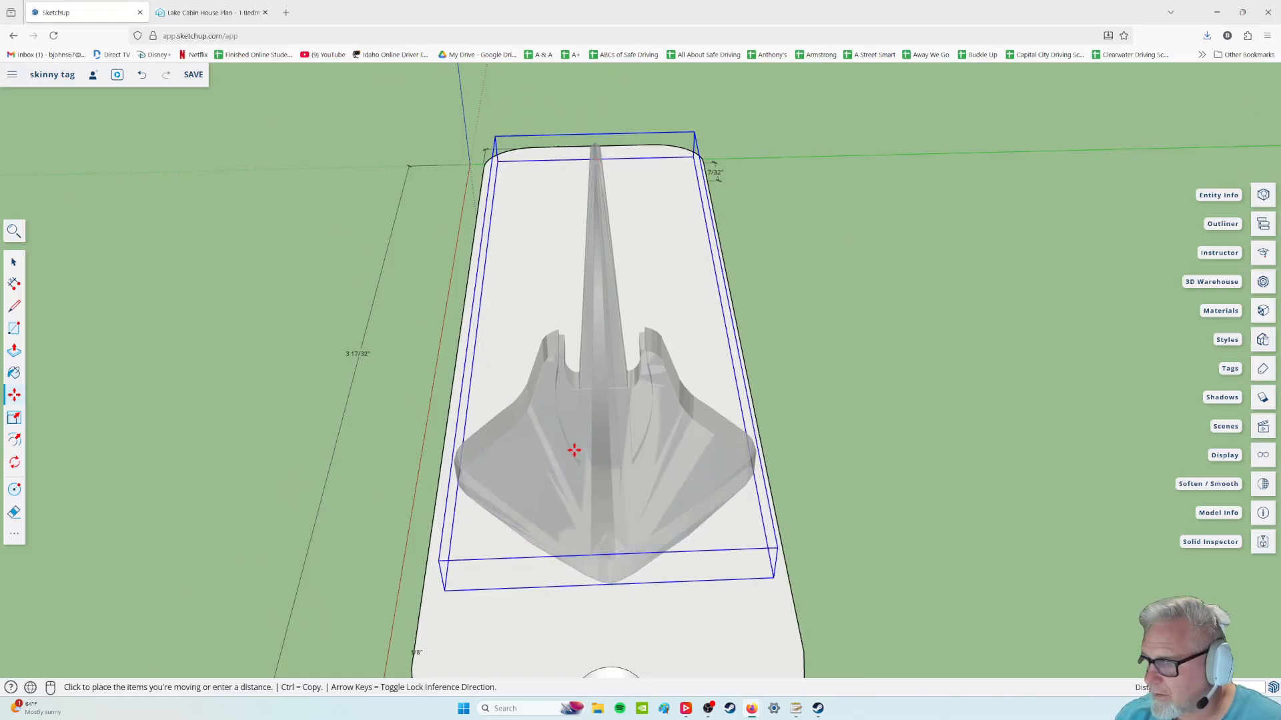
middle_drag(514, 434, 955, 547)
scroll(774, 538, down, 3)
middle_drag(775, 537, 943, 606)
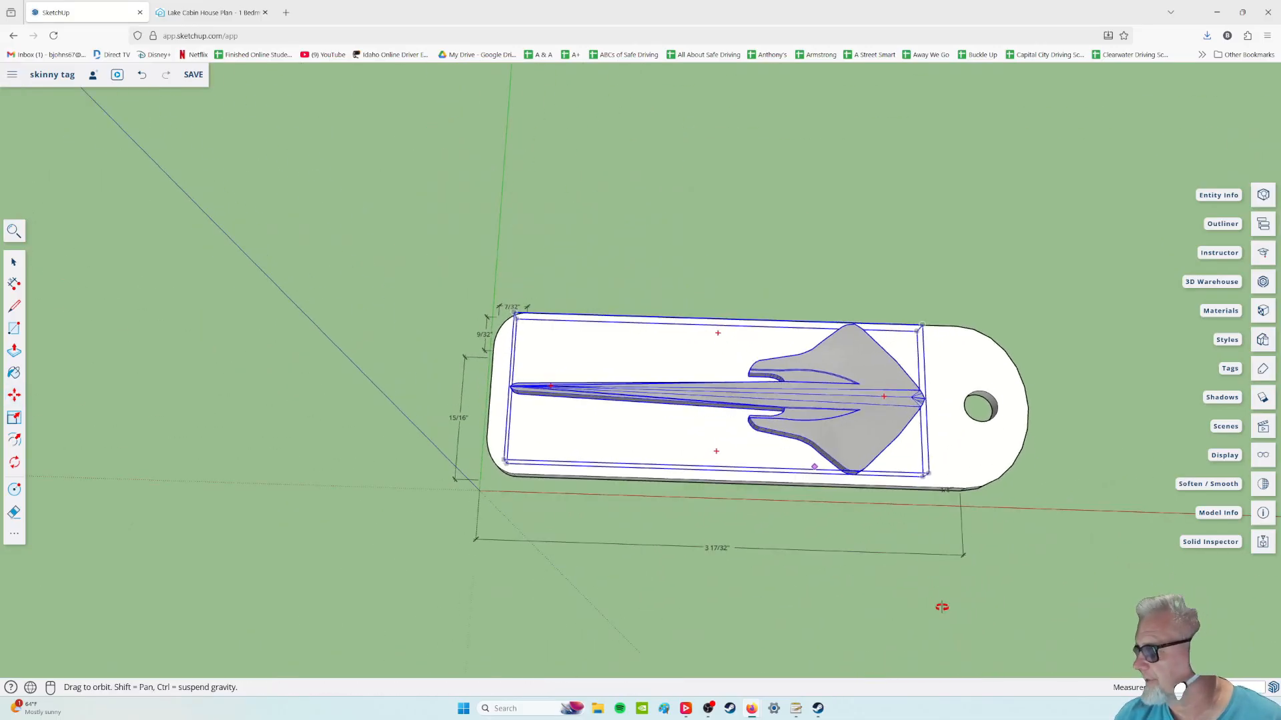
Scale the tag group slightly wider beneath the emblem, to about 31/32" at the short end's straight edge, and deselect it
click(14, 263)
click(1066, 414)
middle_drag(1066, 414, 734, 540)
middle_drag(743, 474, 591, 505)
click(661, 453)
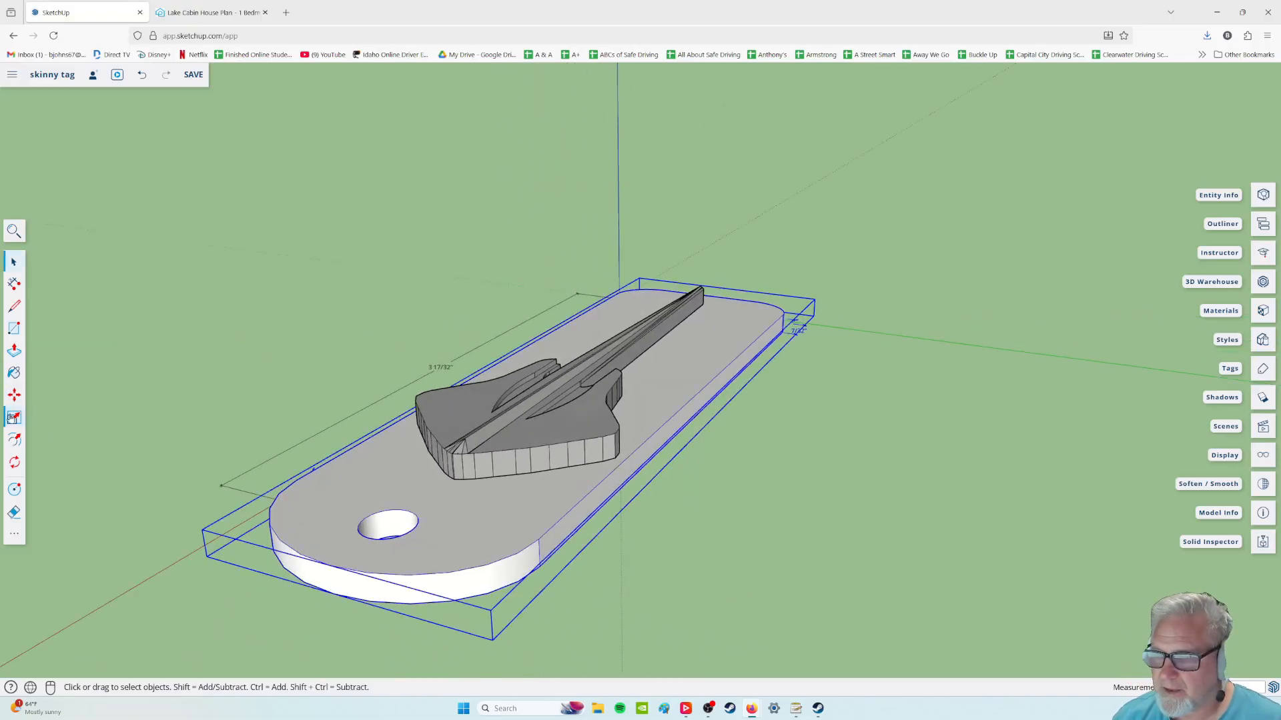
click(14, 418)
scroll(728, 427, up, 3)
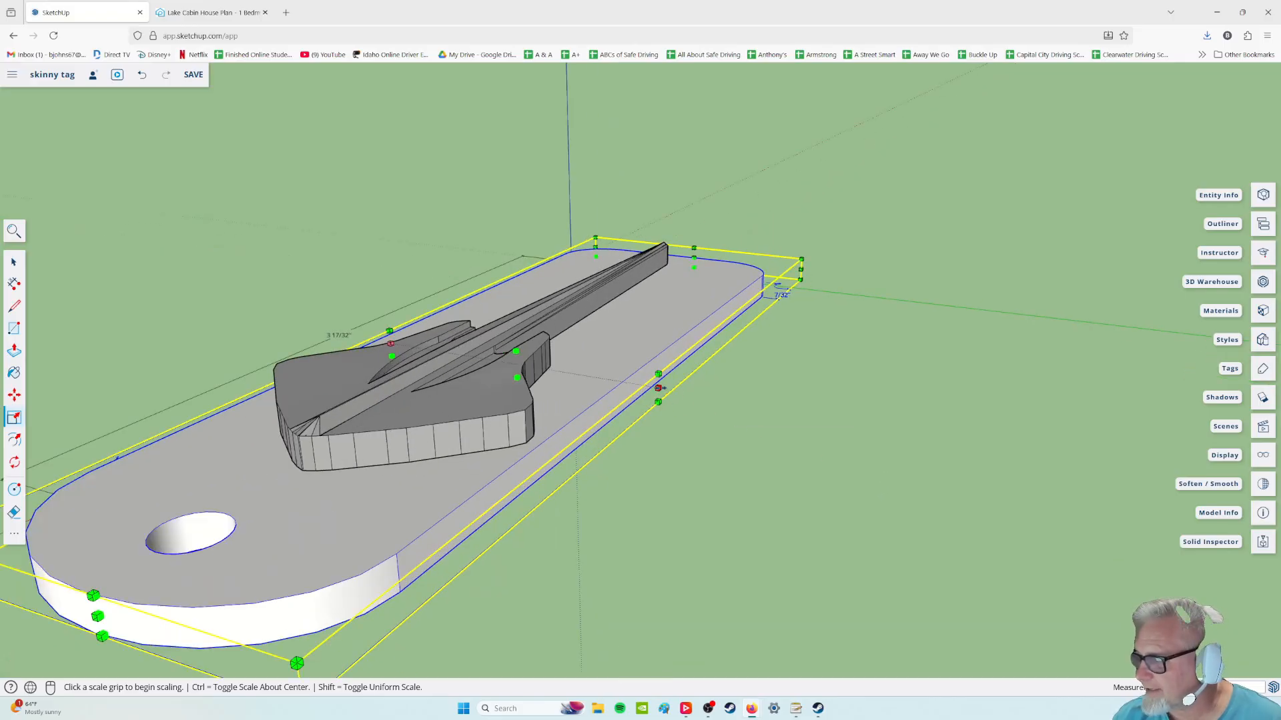
middle_drag(663, 386, 347, 467)
click(14, 267)
click(621, 192)
scroll(339, 390, down, 3)
middle_drag(280, 382, 634, 655)
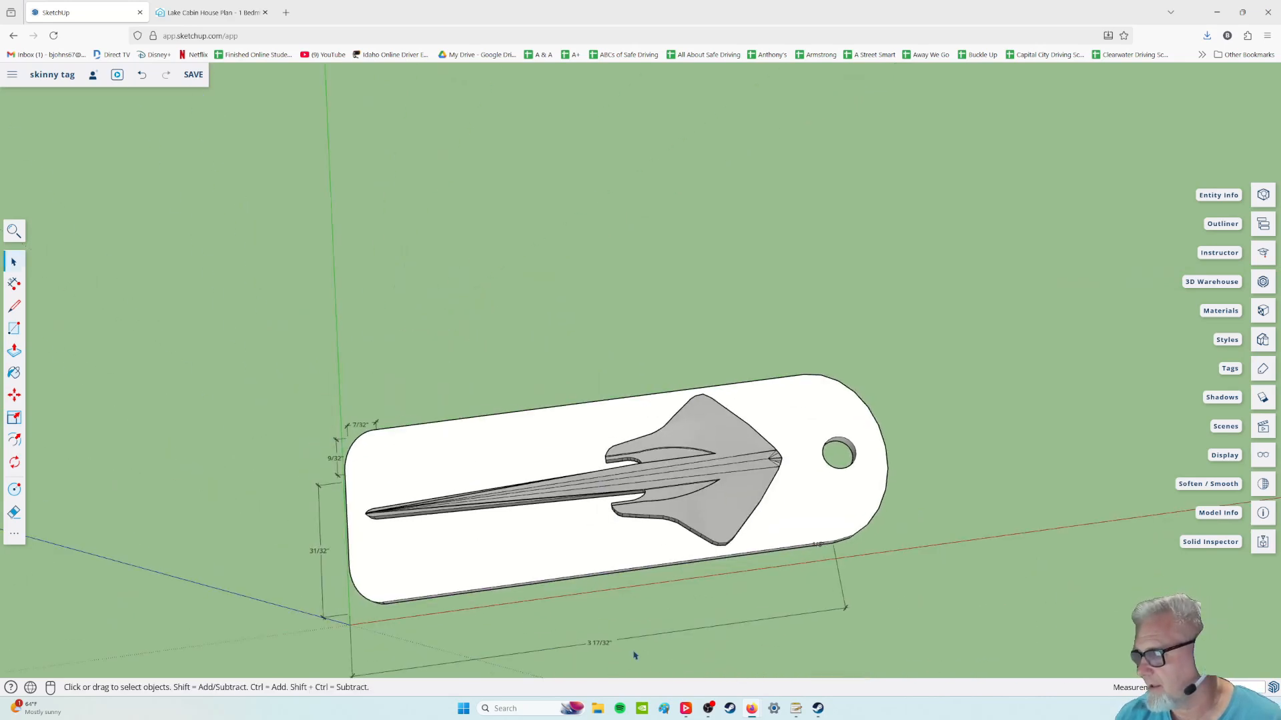
middle_drag(733, 407, 543, 552)
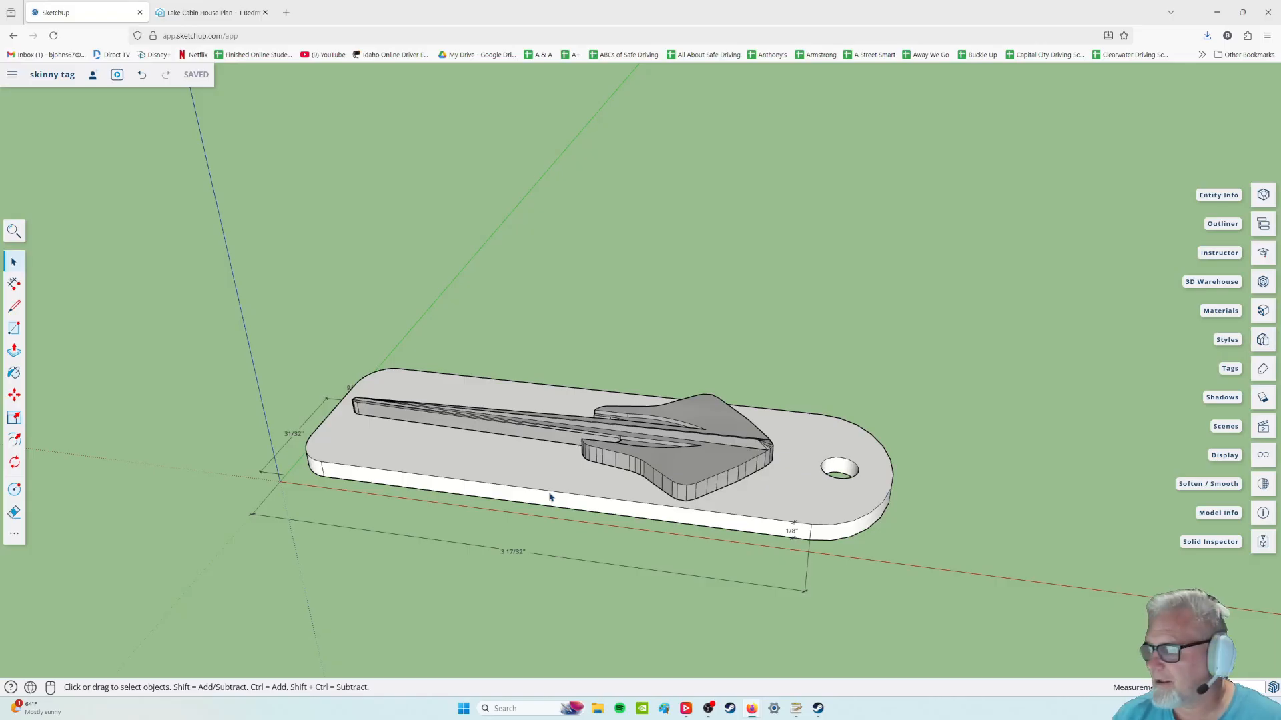
middle_drag(597, 494, 691, 506)
scroll(707, 477, up, 3)
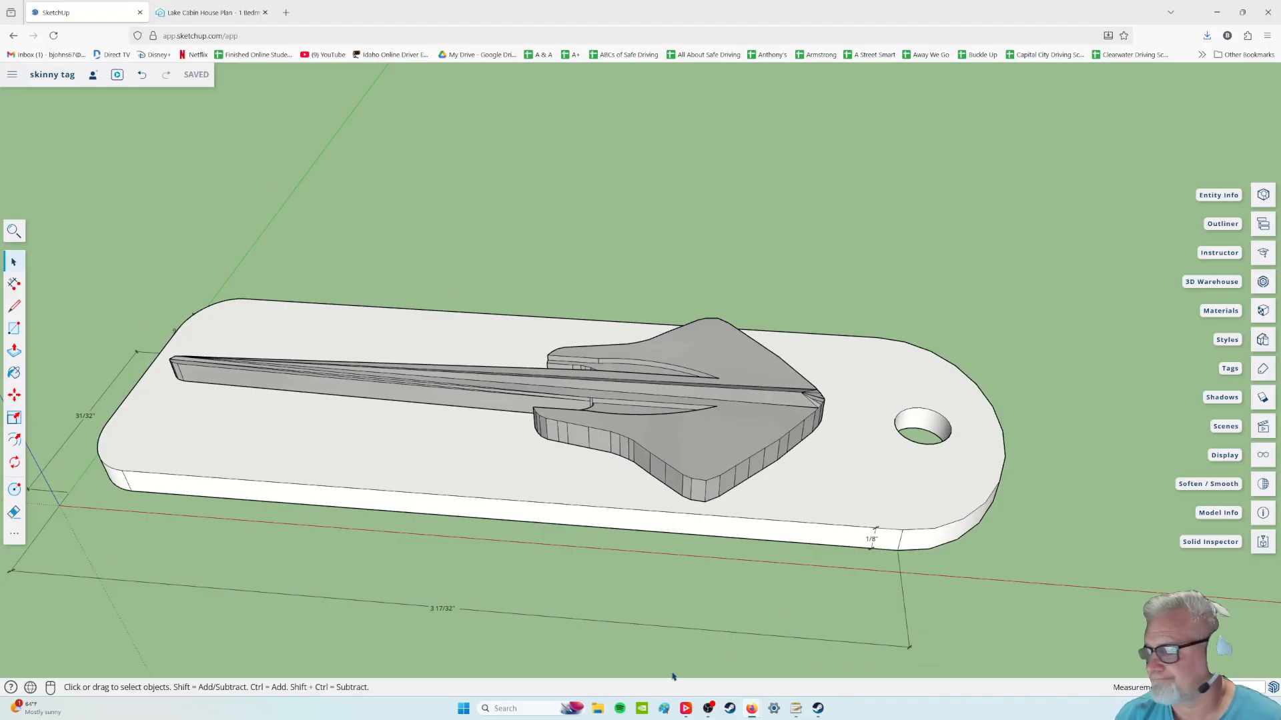
middle_drag(683, 667, 678, 641)
scroll(664, 645, down, 3)
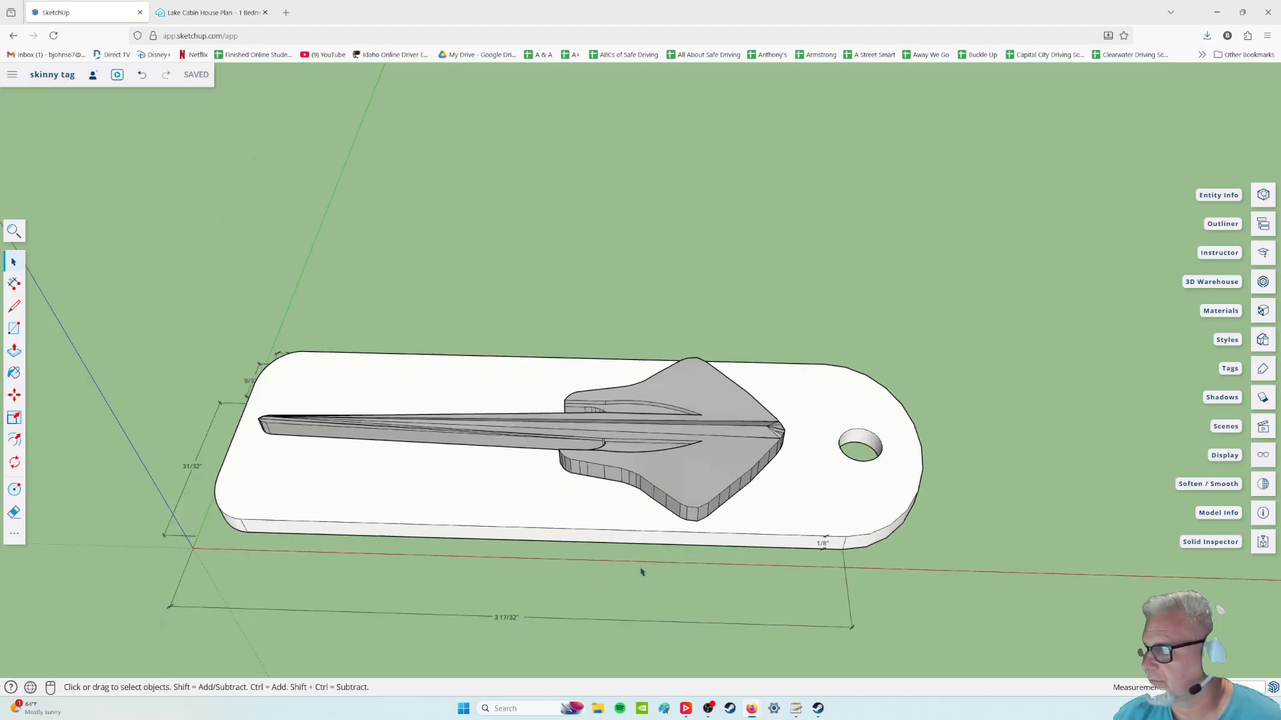
middle_drag(641, 560, 550, 414)
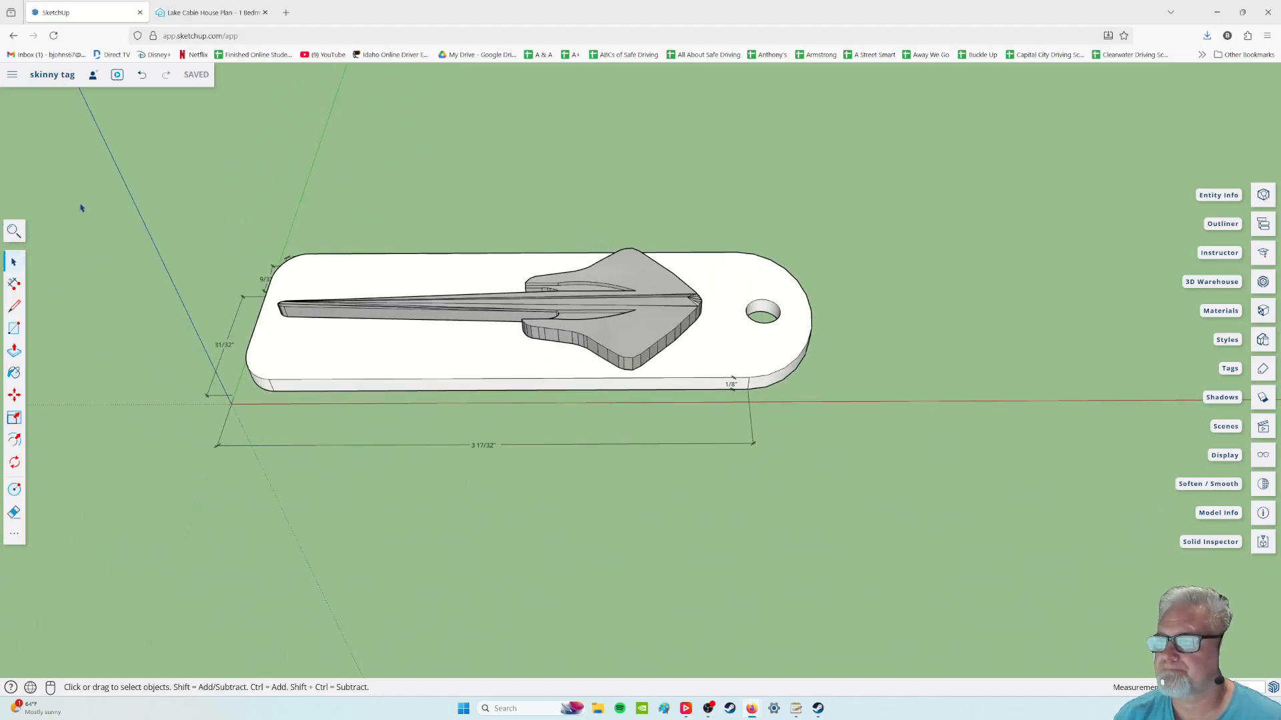
middle_drag(187, 236, 149, 263)
Download the skinny tag model with the Corvette emblem as an STL file
click(13, 76)
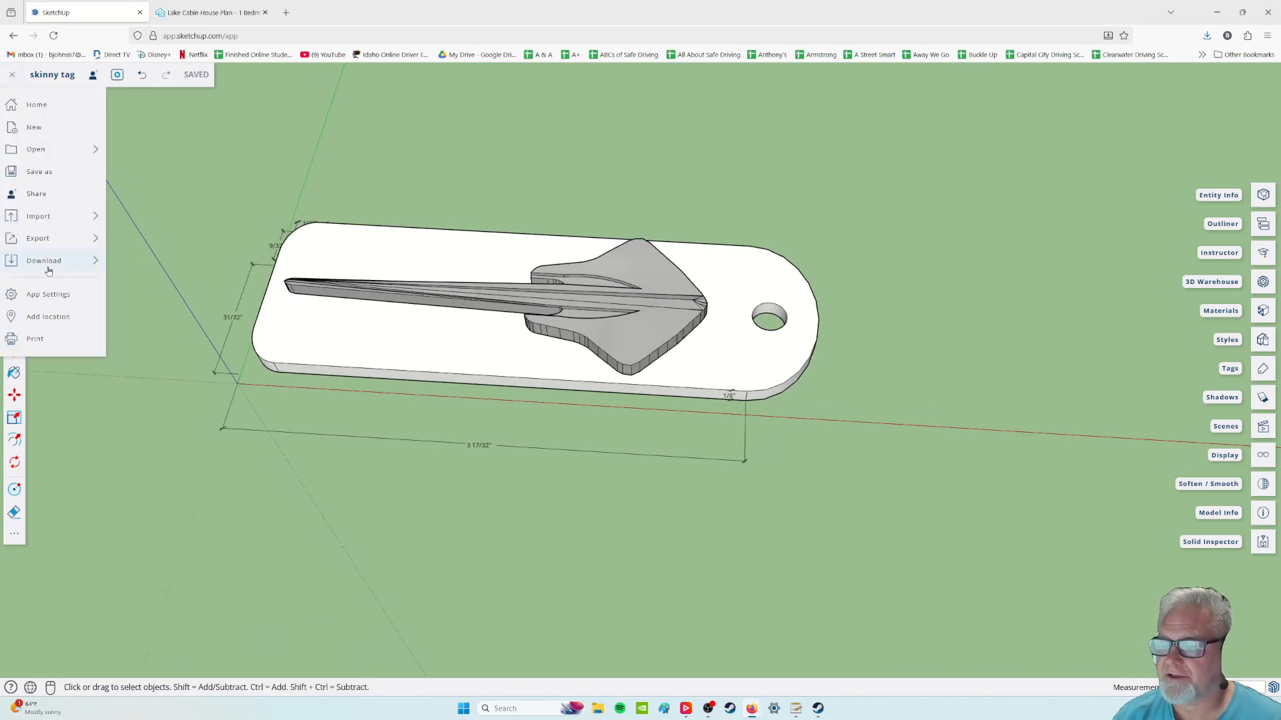
mouse_move(60, 262)
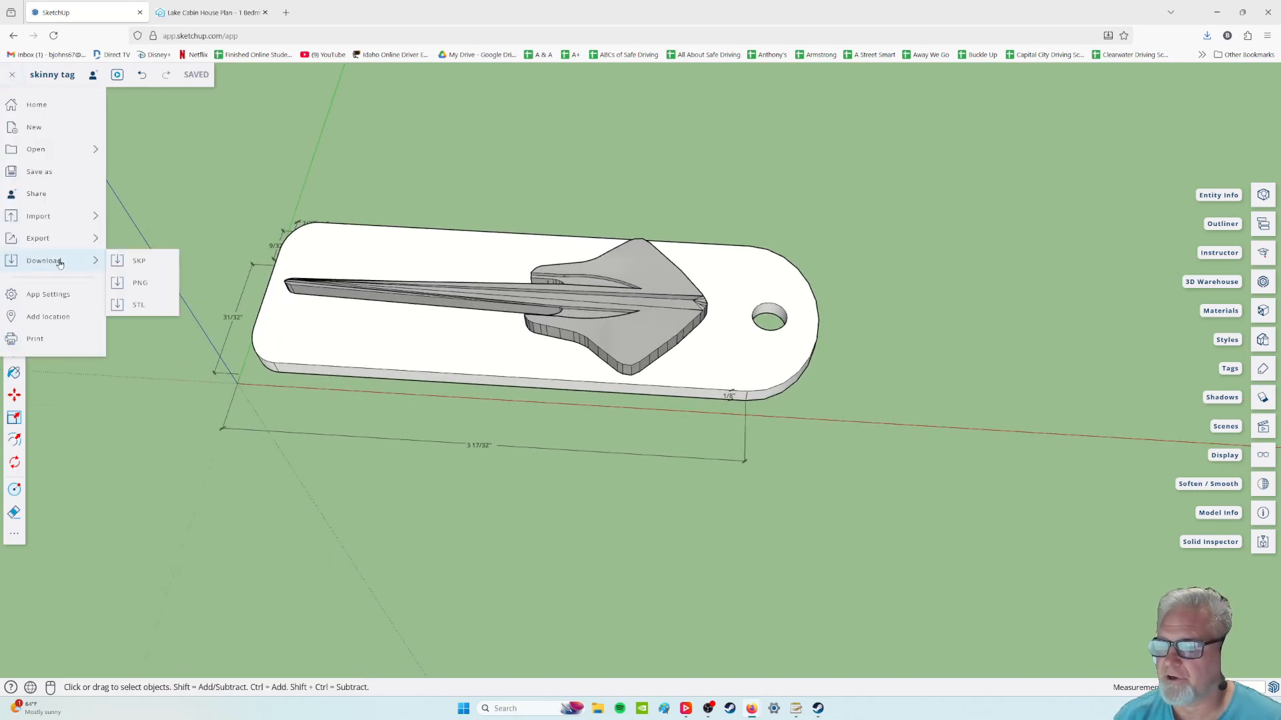
click(136, 307)
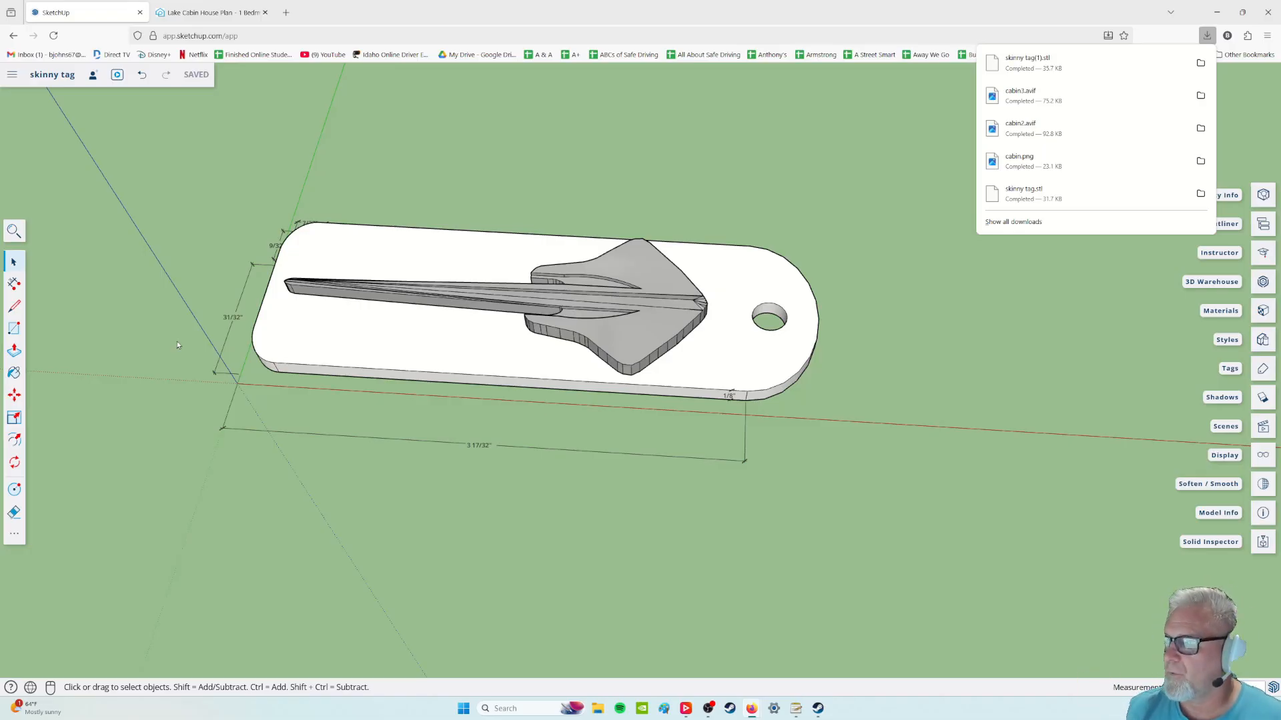
middle_drag(434, 495, 459, 481)
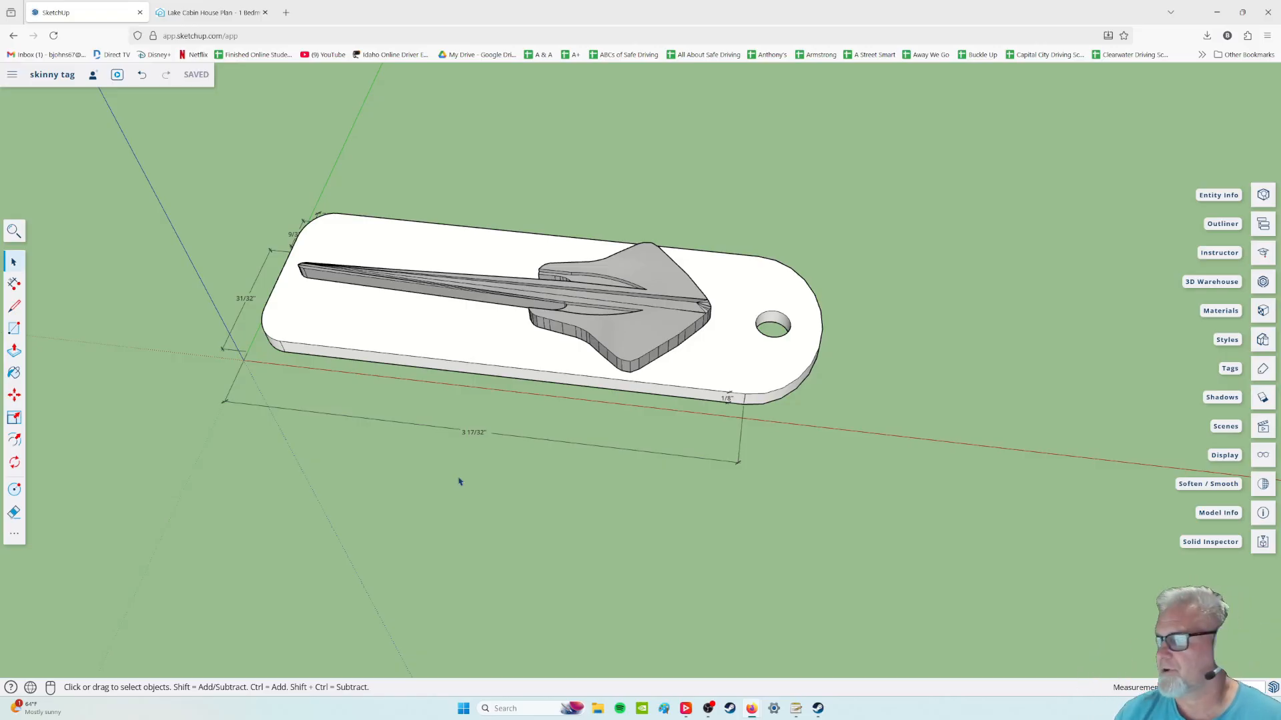
middle_drag(434, 603, 444, 406)
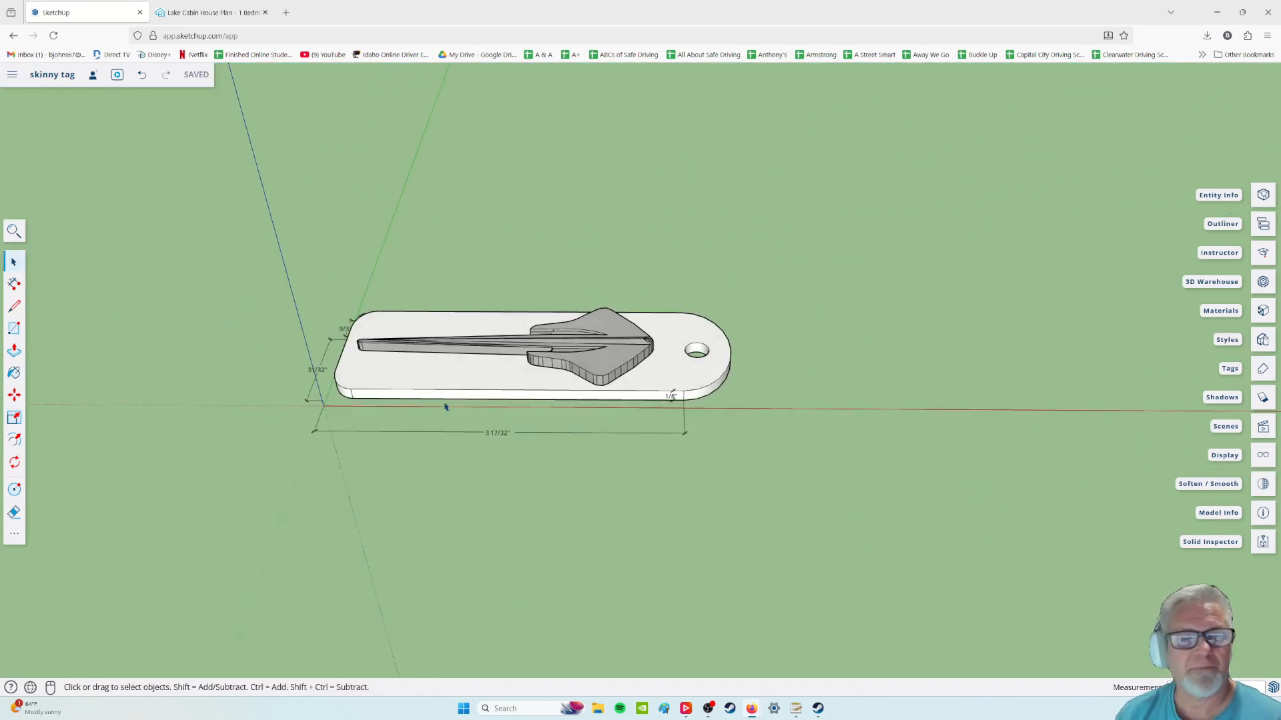
middle_drag(444, 406, 414, 375)
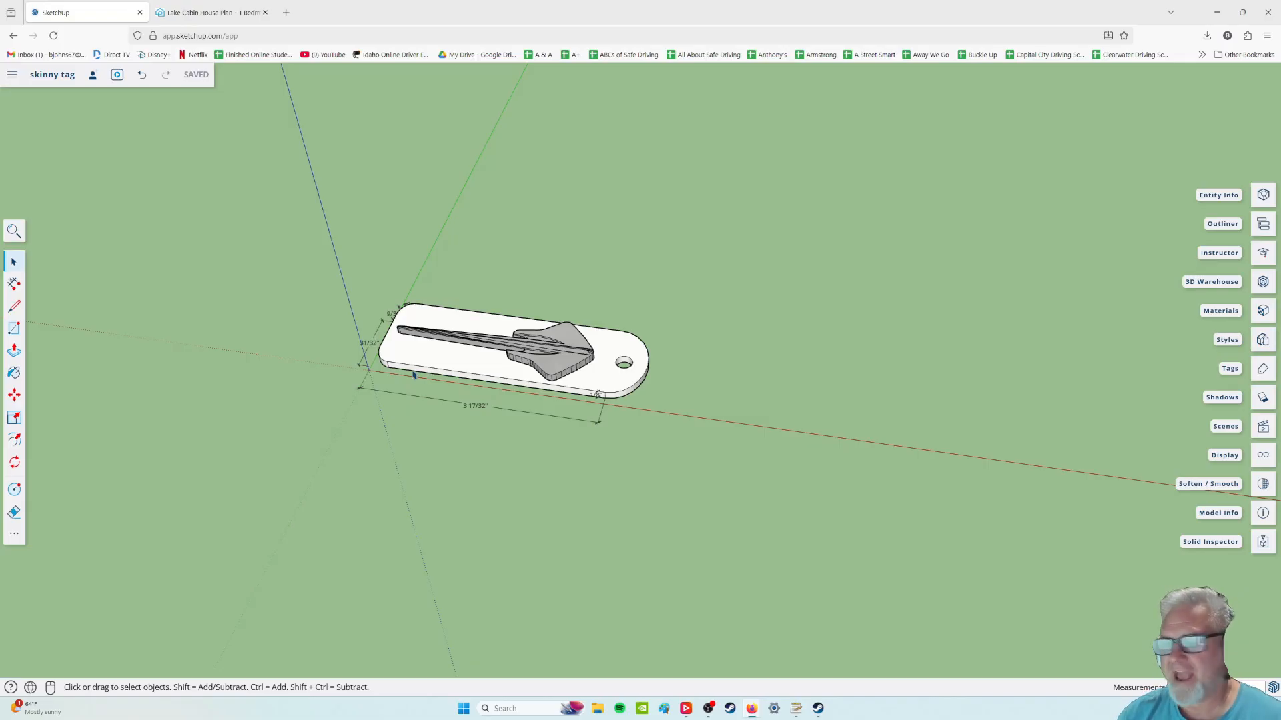
middle_drag(272, 396, 497, 418)
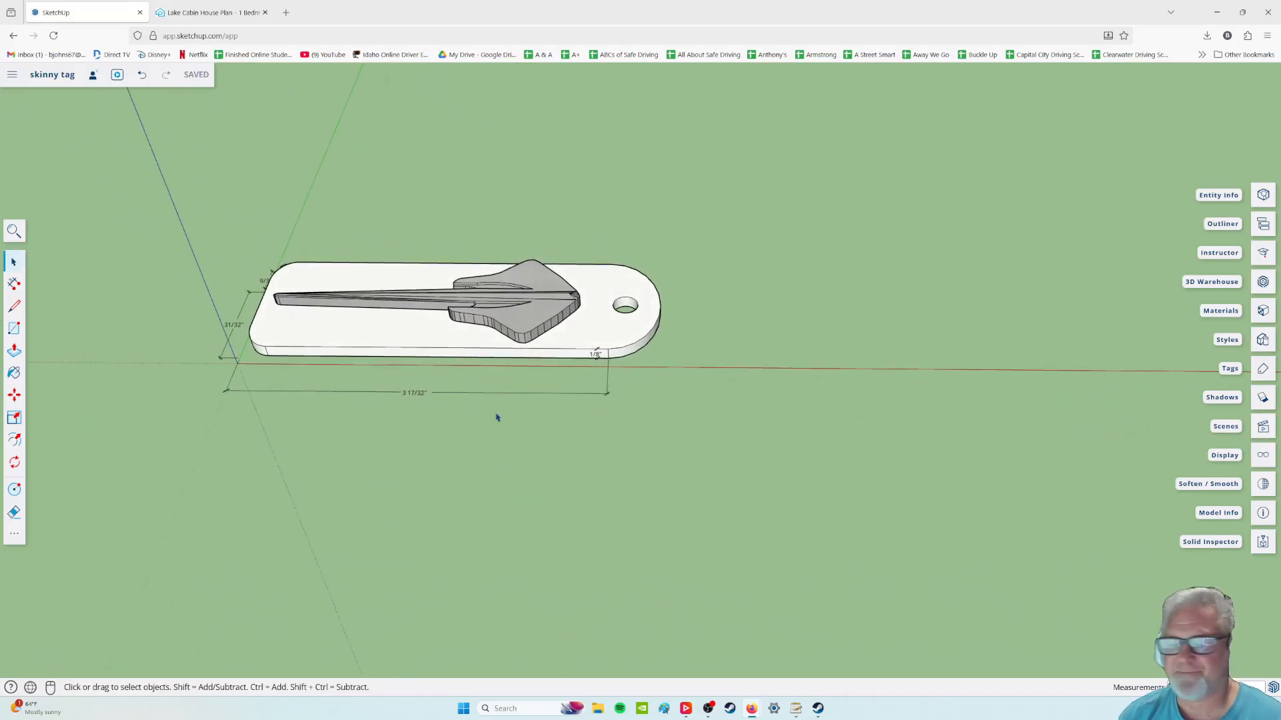